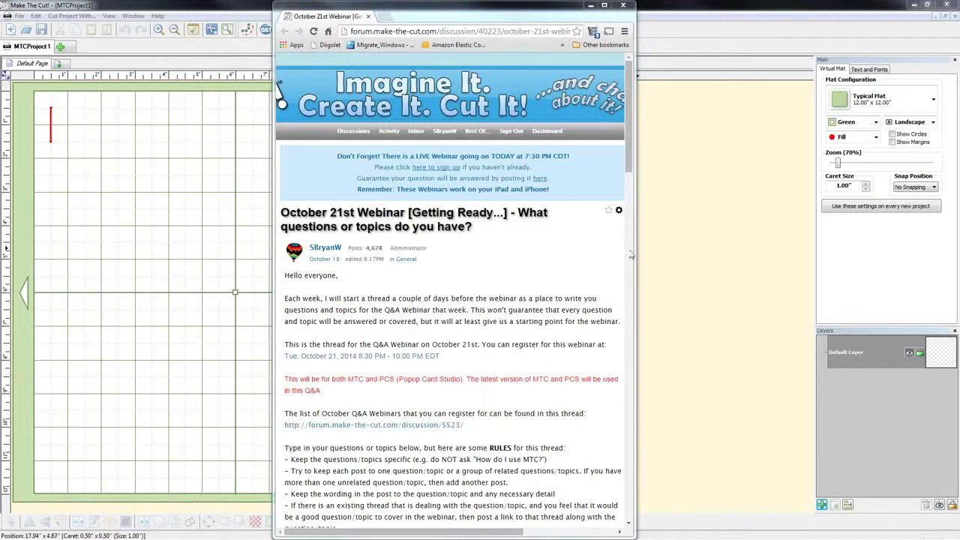
Step: Scroll down the October 21st Webinar thread toward the bowling-pin box request
{"action": "scroll", "coordinate": [564, 265], "scroll_direction": "down", "scroll_amount": 3}
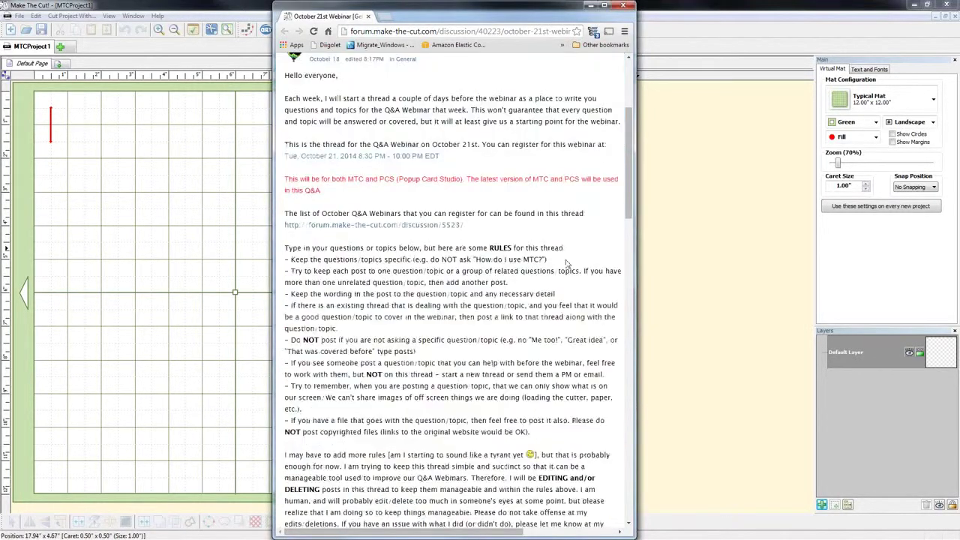
{"action": "scroll", "coordinate": [565, 261], "scroll_direction": "down", "scroll_amount": 8}
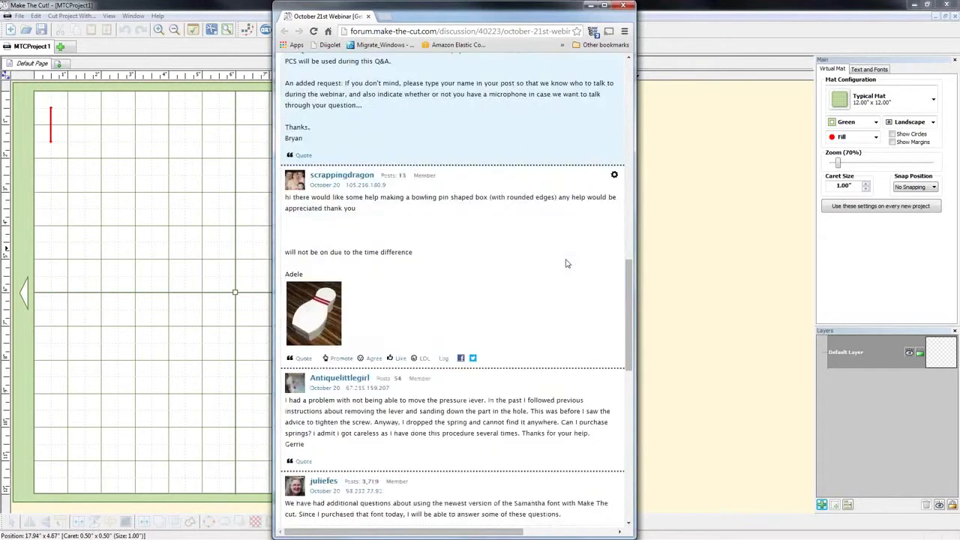
{"action": "scroll", "coordinate": [566, 263], "scroll_direction": "down", "scroll_amount": 2}
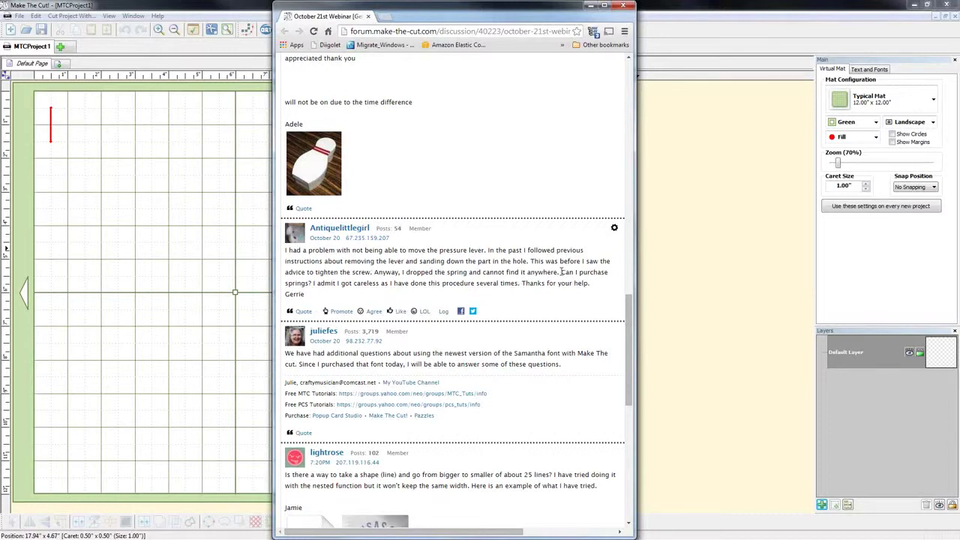
{"action": "left_click_drag", "start_coordinate": [559, 272], "coordinate": [574, 277]}
{"action": "left_click", "coordinate": [386, 17]}
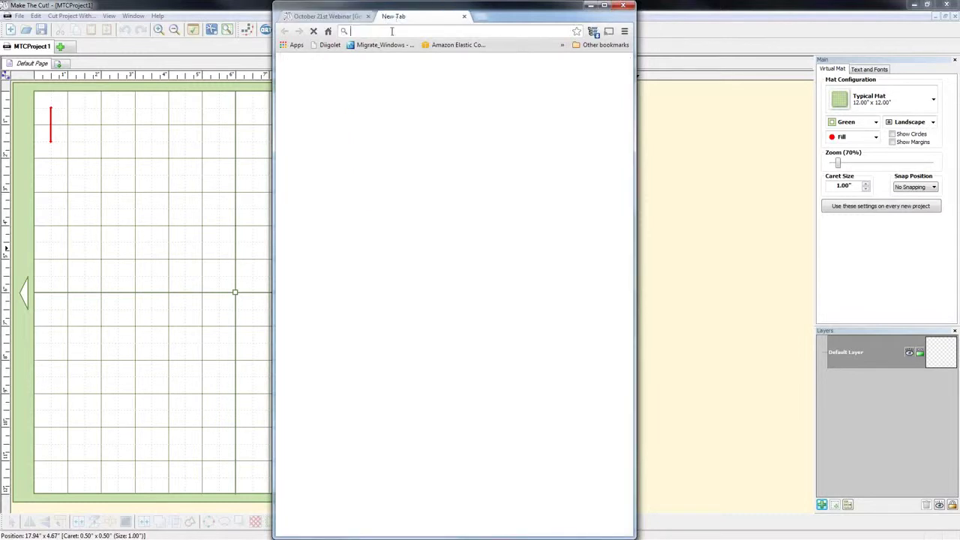
{"action": "type", "text": "knkusa"}
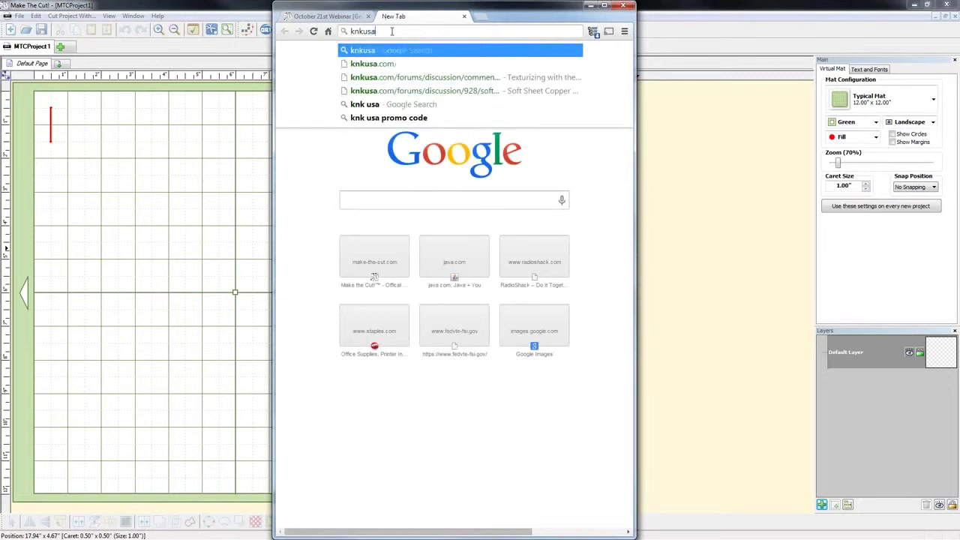
{"action": "type", "text": ".co"}
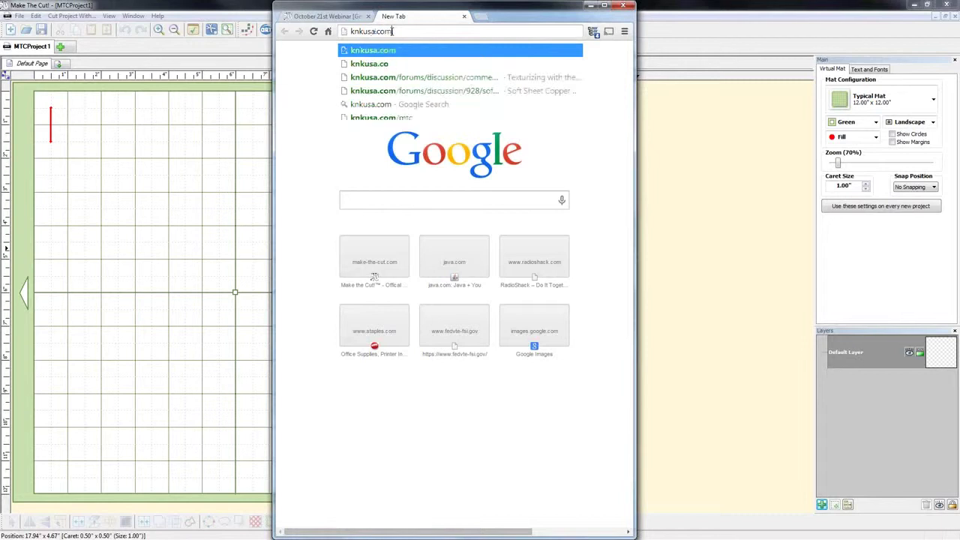
{"action": "type", "text": "m"}
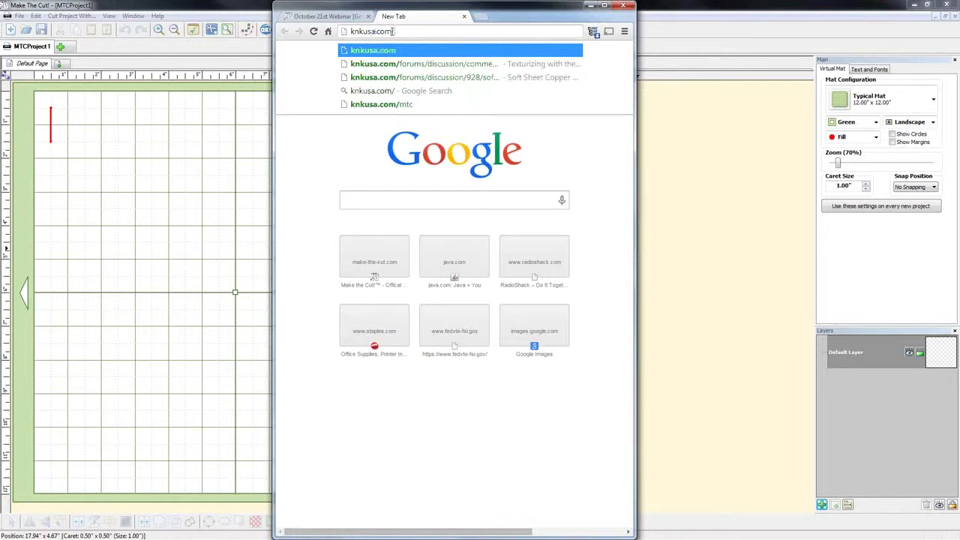
{"action": "type", "text": "/support"}
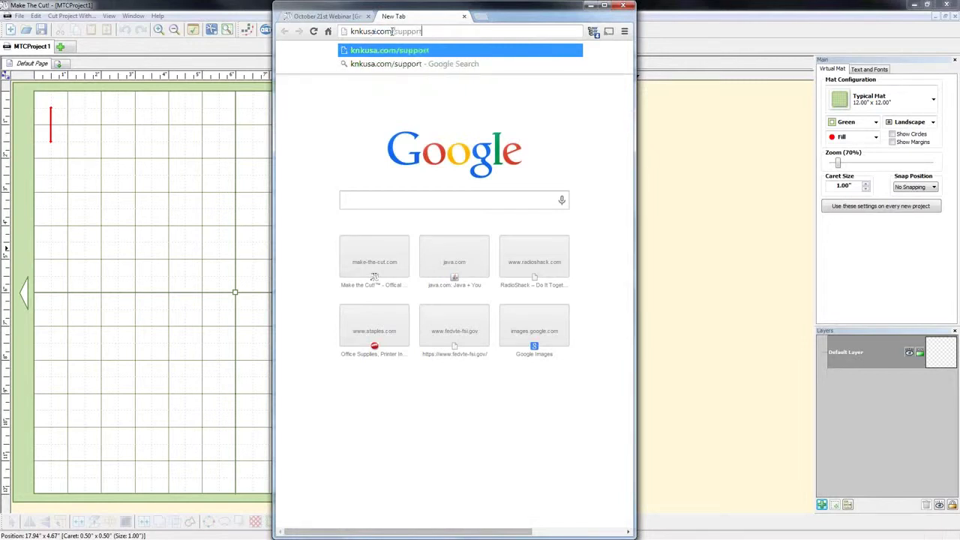
{"action": "key", "text": "Return"}
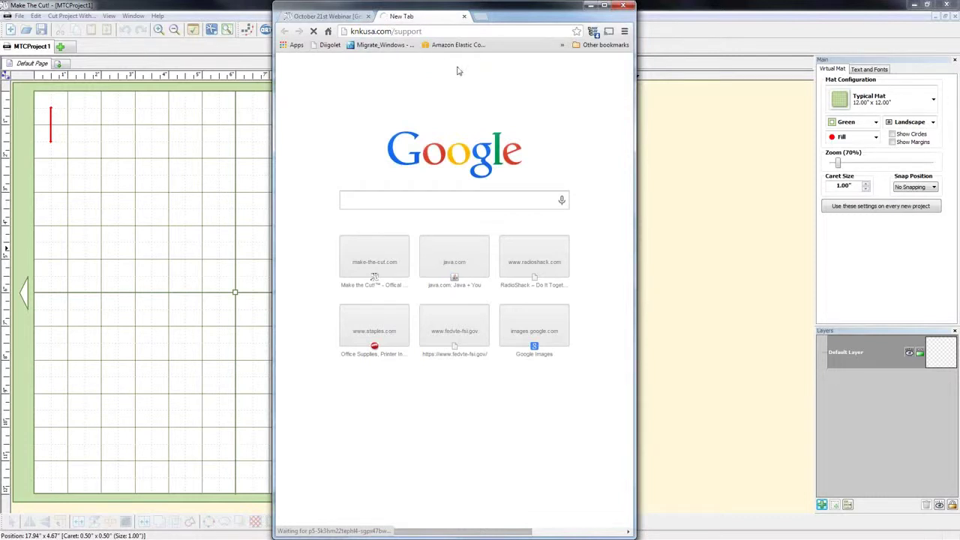
{"action": "left_click", "coordinate": [442, 31]}
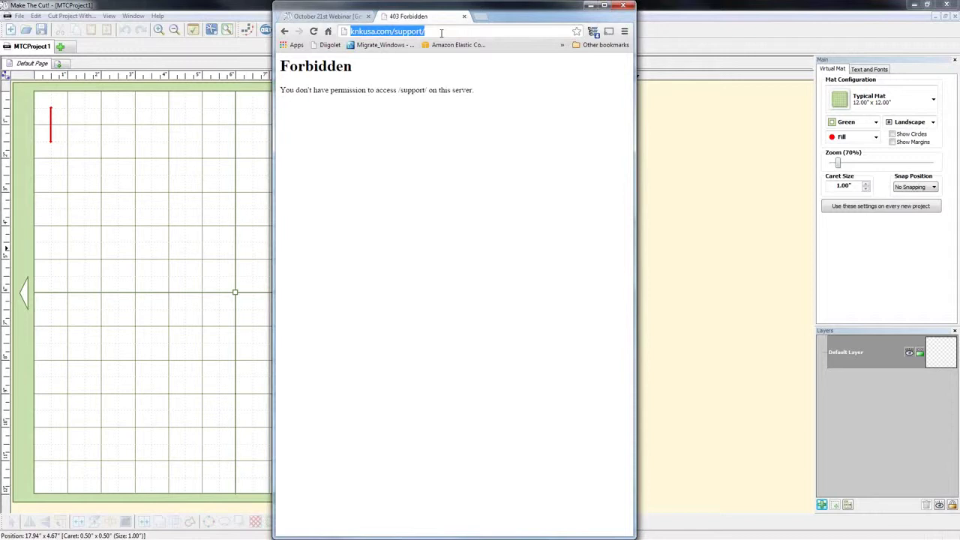
{"action": "left_click", "coordinate": [442, 31]}
{"action": "key", "text": "BackSpace"}
{"action": "key", "text": "BackSpace"}
{"action": "key", "text": "BackSpace"}
{"action": "key", "text": "BackSpace"}
{"action": "key", "text": "BackSpace"}
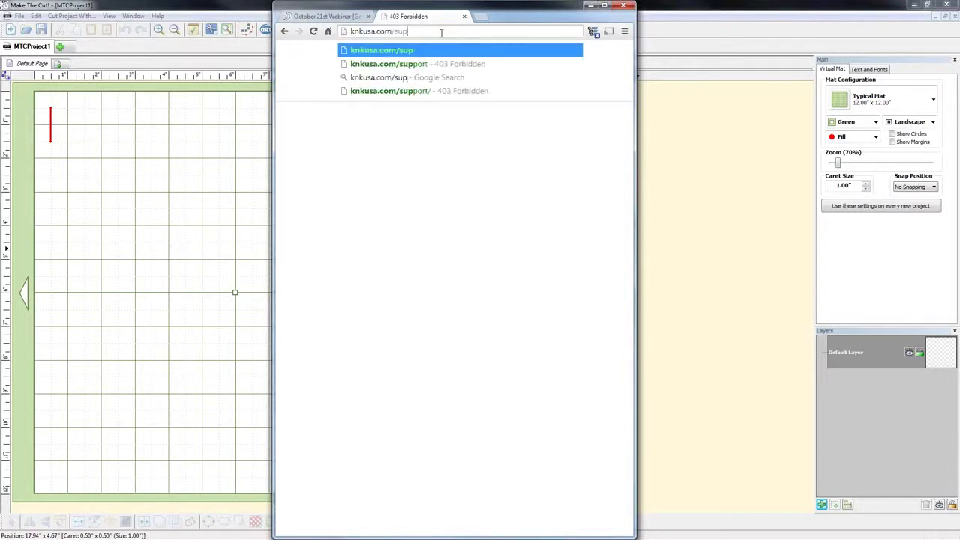
{"action": "key", "text": "BackSpace"}
{"action": "key", "text": "BackSpace"}
{"action": "key", "text": "BackSpace"}
{"action": "key", "text": "Return"}
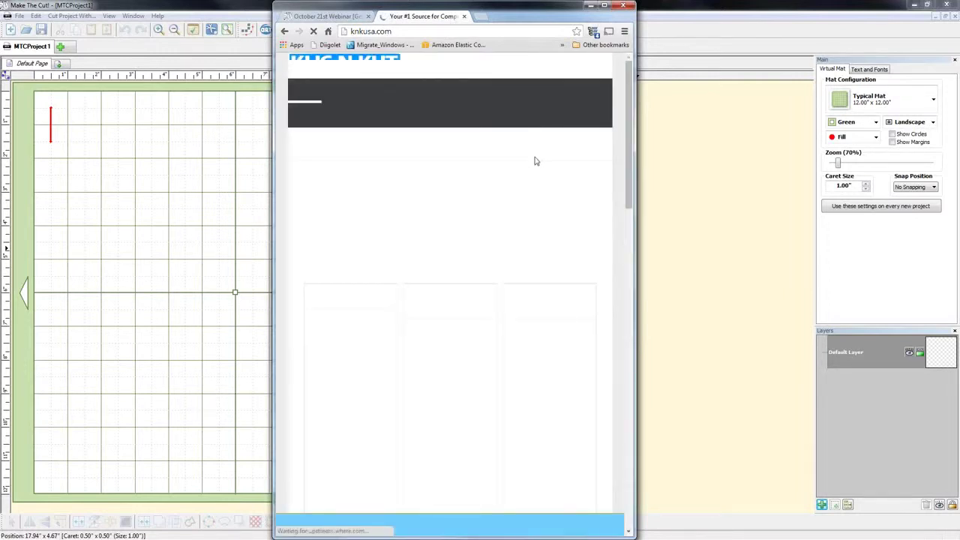
{"action": "mouse_move", "coordinate": [358, 115]}
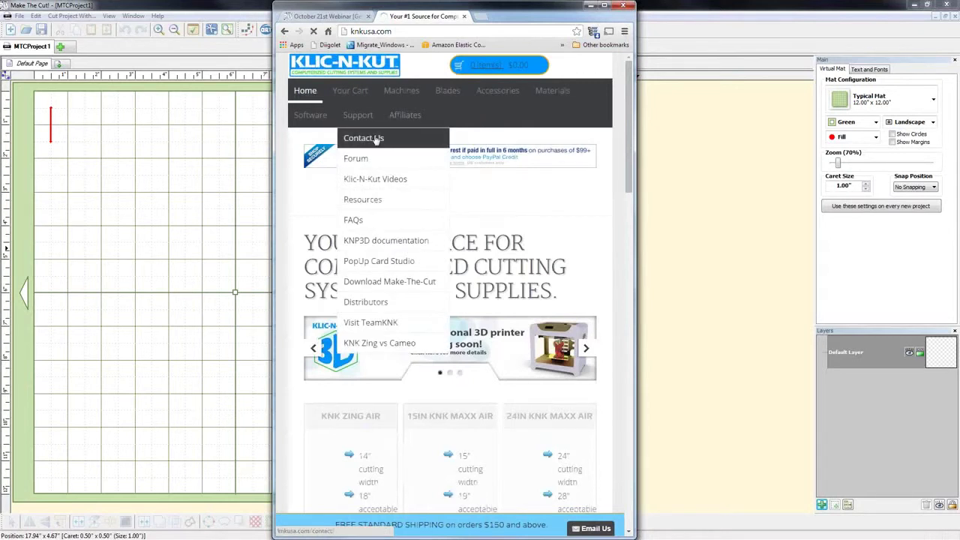
{"action": "left_click", "coordinate": [375, 140]}
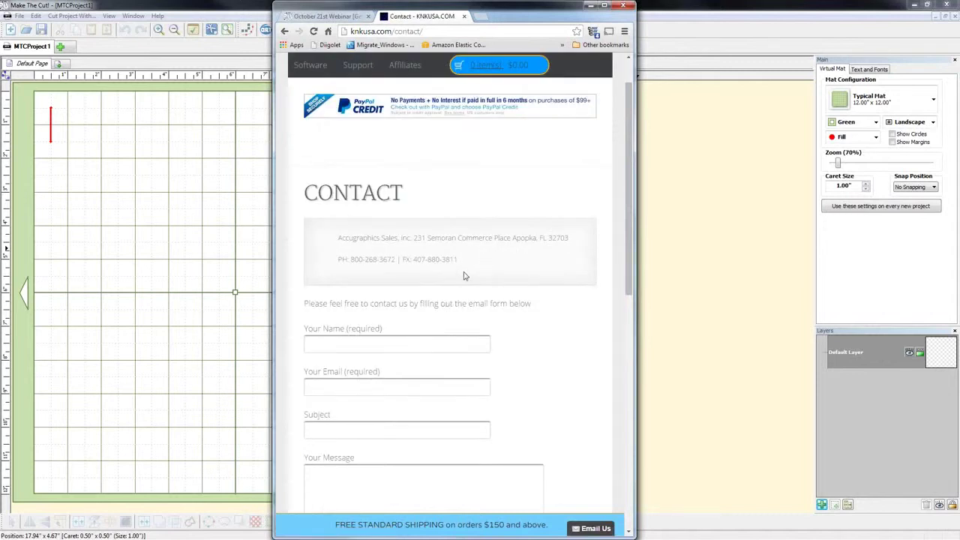
{"action": "left_click_drag", "start_coordinate": [350, 259], "coordinate": [399, 260]}
{"action": "scroll", "coordinate": [538, 273], "scroll_direction": "down", "scroll_amount": 2}
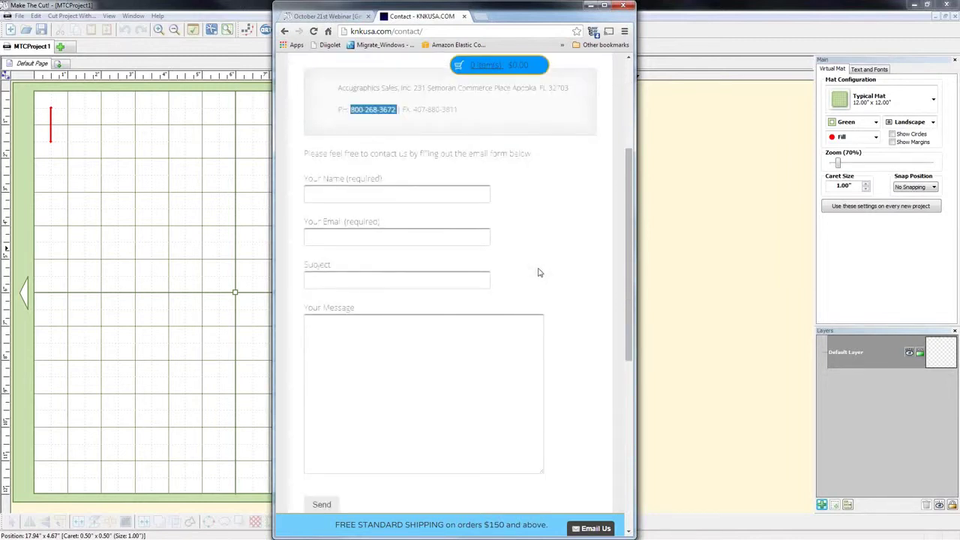
{"action": "scroll", "coordinate": [538, 273], "scroll_direction": "up", "scroll_amount": 3}
{"action": "mouse_move", "coordinate": [538, 91]}
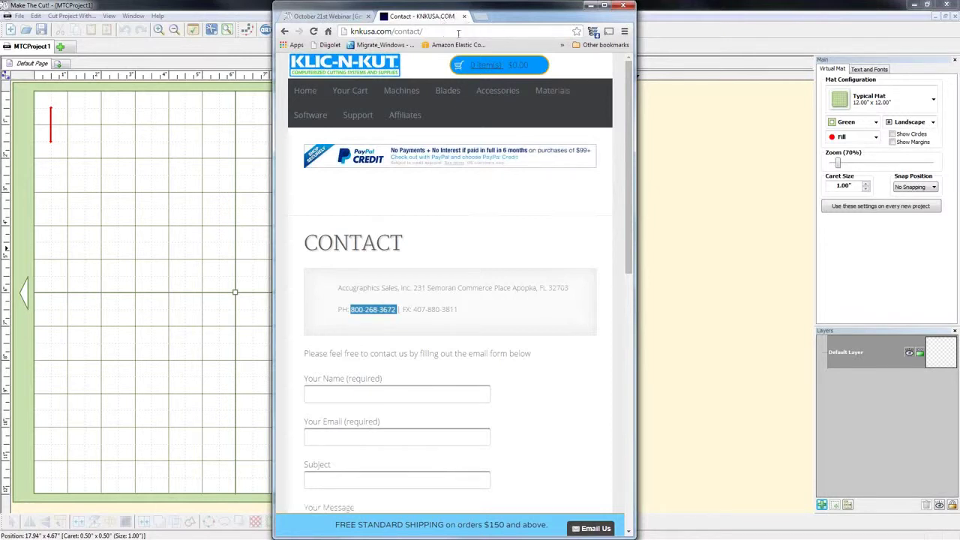
{"action": "left_click", "coordinate": [464, 16]}
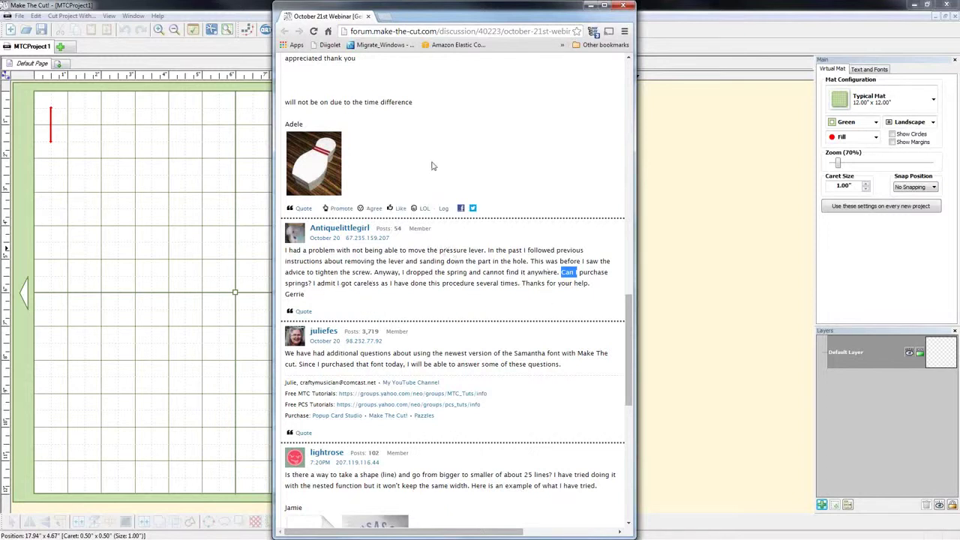
Step: Scroll back up to the bowling-pin post and clear the stray highlighted word
{"action": "scroll", "coordinate": [432, 166], "scroll_direction": "up", "scroll_amount": 2}
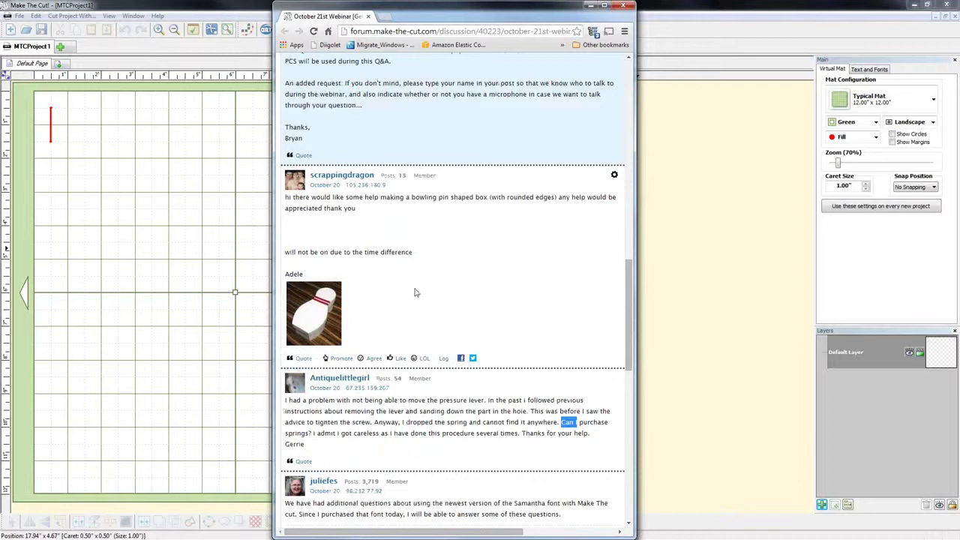
{"action": "mouse_move", "coordinate": [327, 303]}
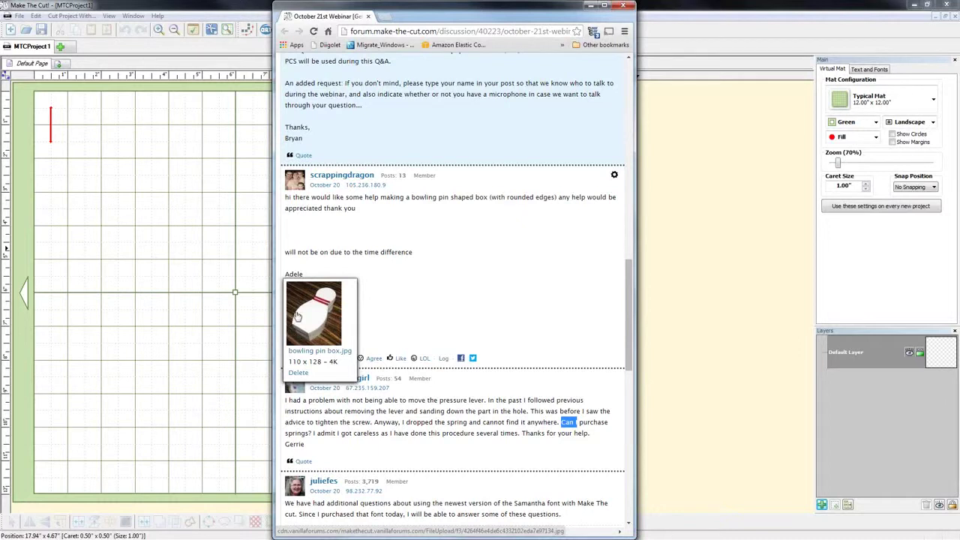
{"action": "left_click", "coordinate": [447, 282]}
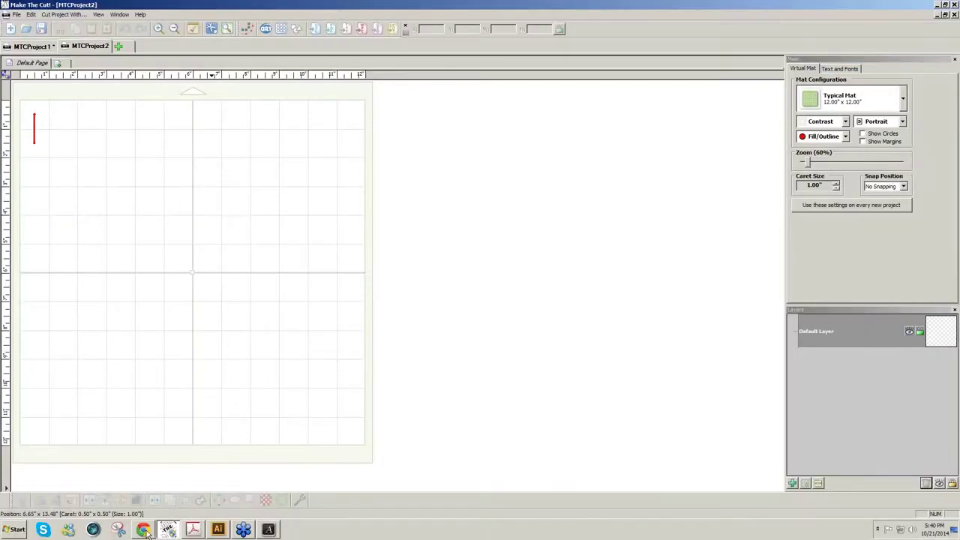
Step: Search Google in Chrome for 'bowling pin images'
{"action": "mouse_move", "coordinate": [146, 529]}
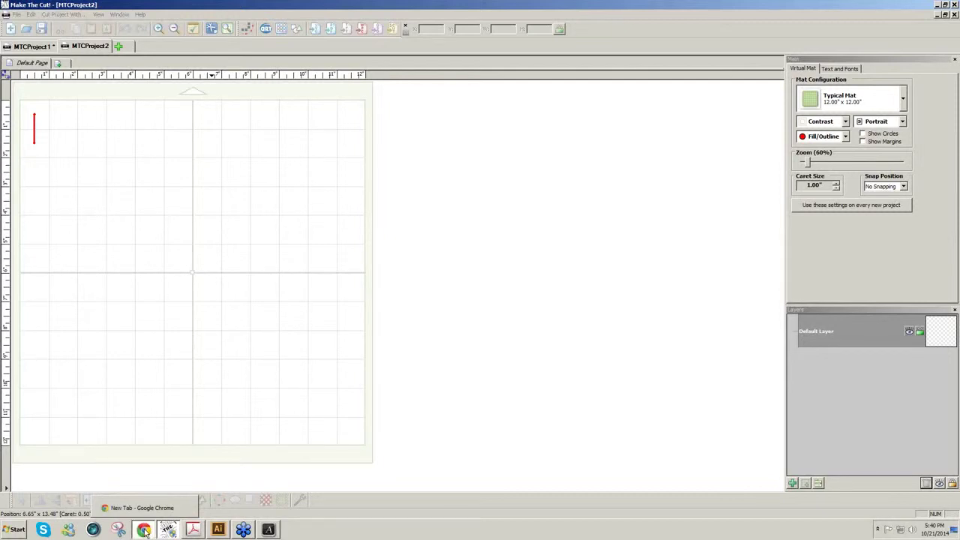
{"action": "left_click", "coordinate": [144, 530]}
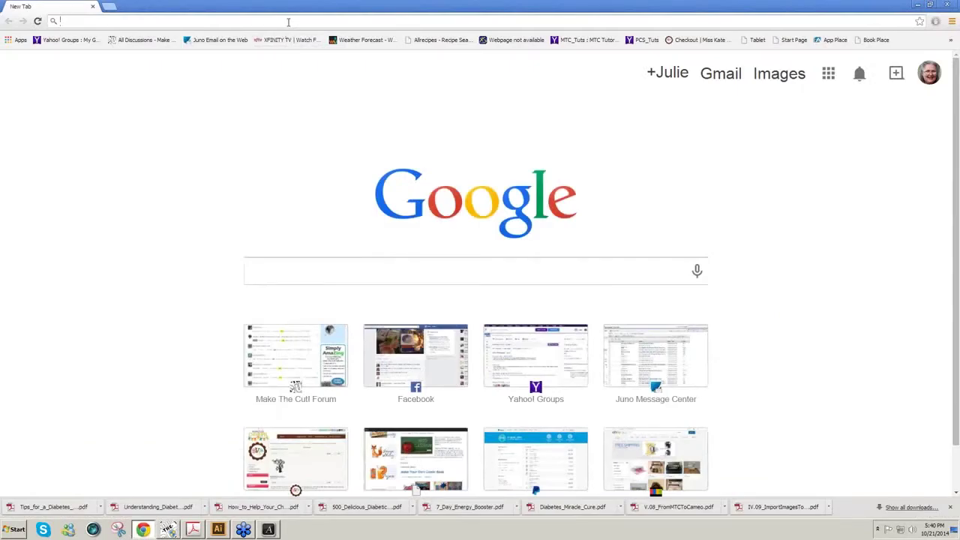
{"action": "type", "text": "b"}
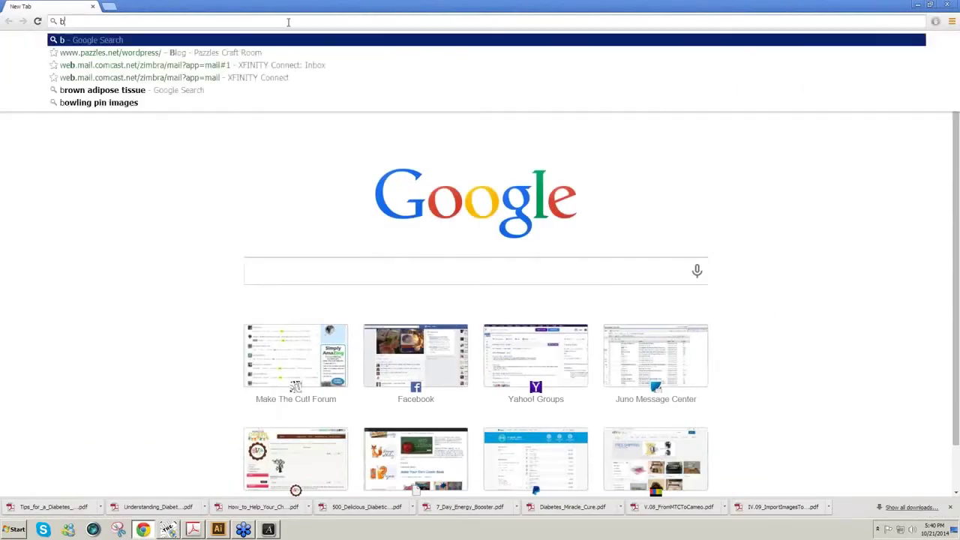
{"action": "type", "text": "owling p"}
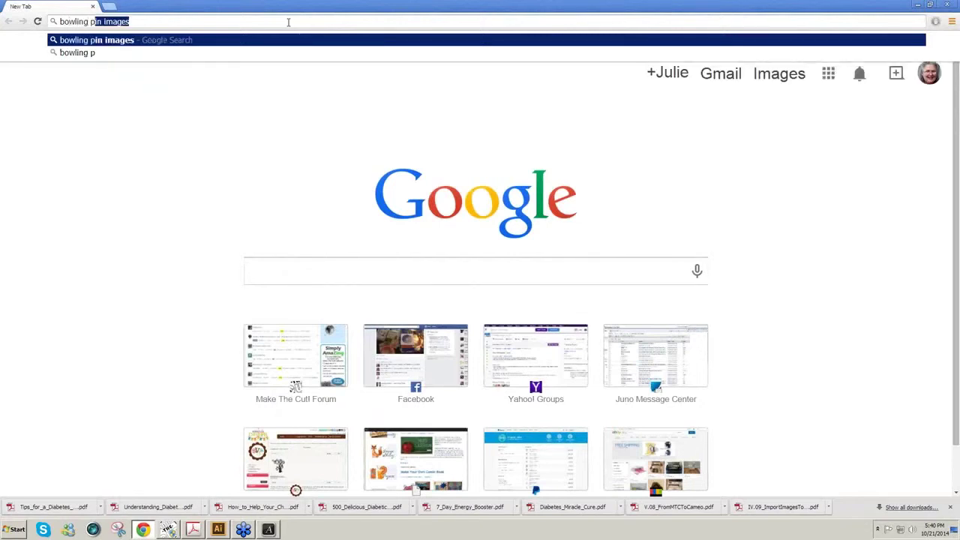
{"action": "type", "text": "in images"}
{"action": "key", "text": "Return"}
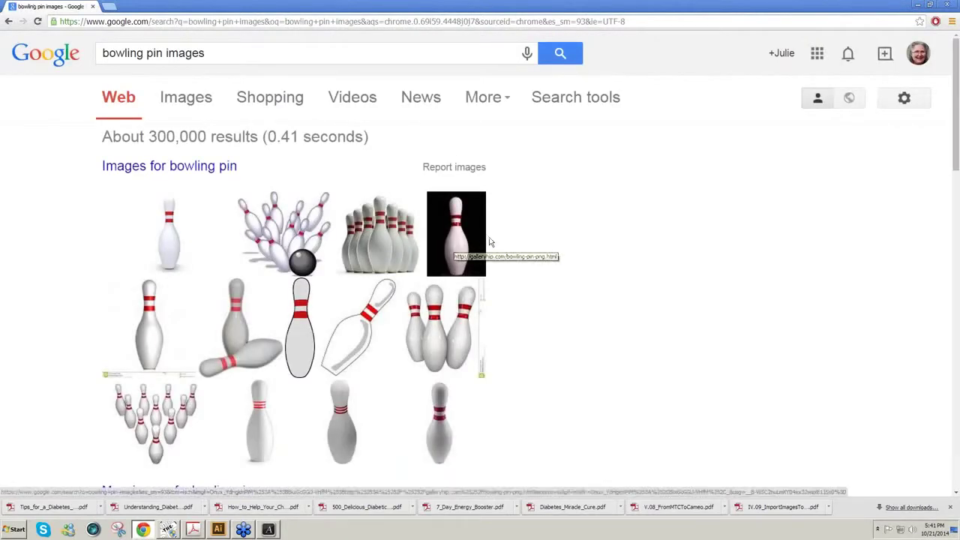
Step: Open the white bowling pin's WPClipart page and copy the pin image
{"action": "left_click", "coordinate": [484, 245]}
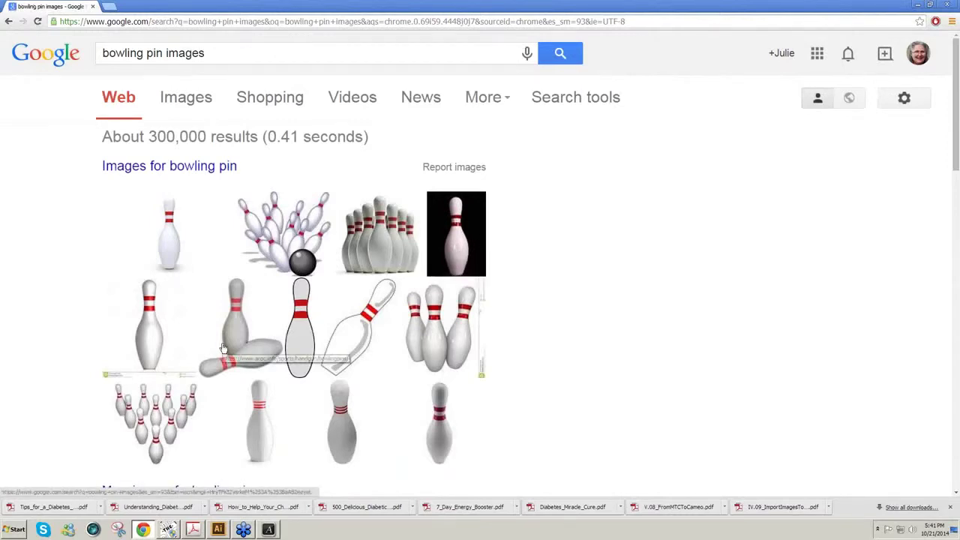
{"action": "left_click", "coordinate": [297, 341]}
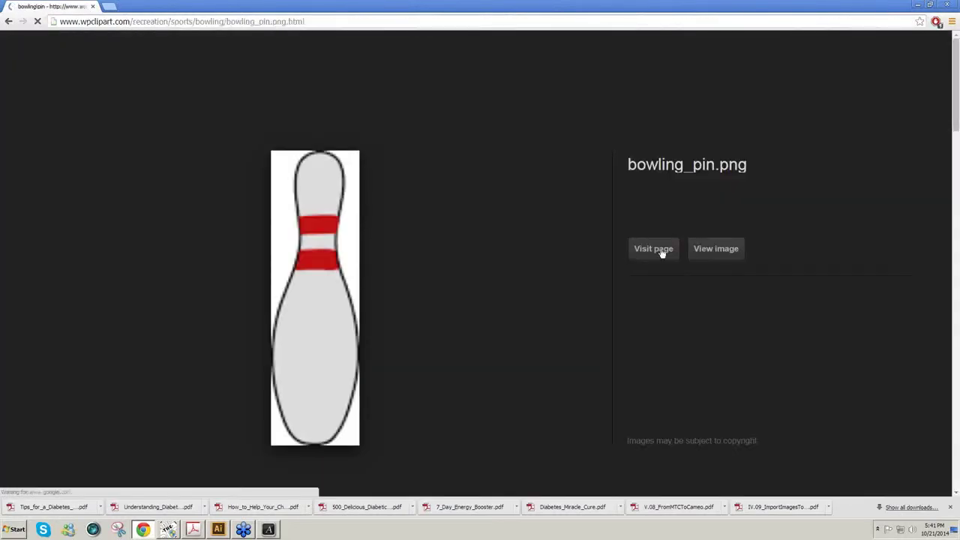
{"action": "left_click", "coordinate": [662, 253]}
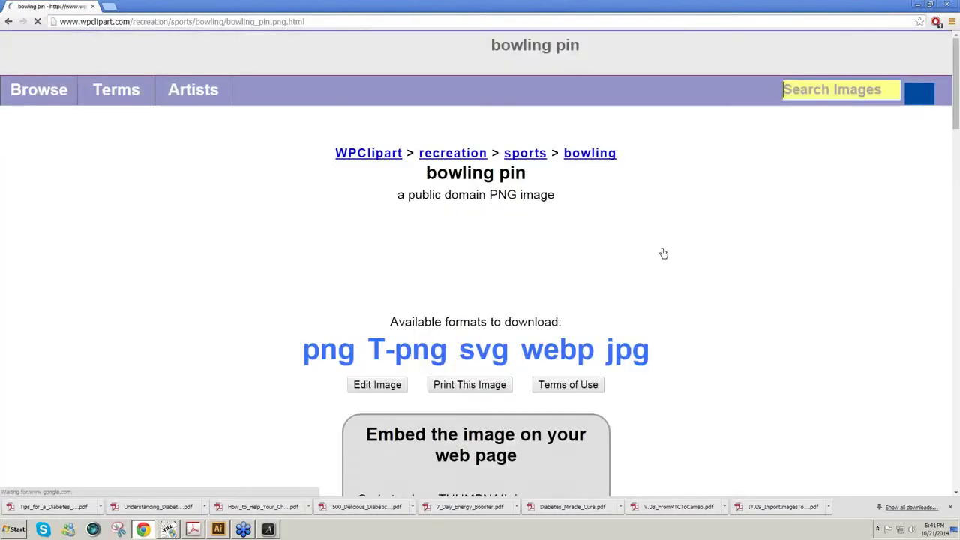
{"action": "scroll", "coordinate": [549, 354], "scroll_direction": "down", "scroll_amount": 1}
{"action": "scroll", "coordinate": [549, 353], "scroll_direction": "down", "scroll_amount": 3}
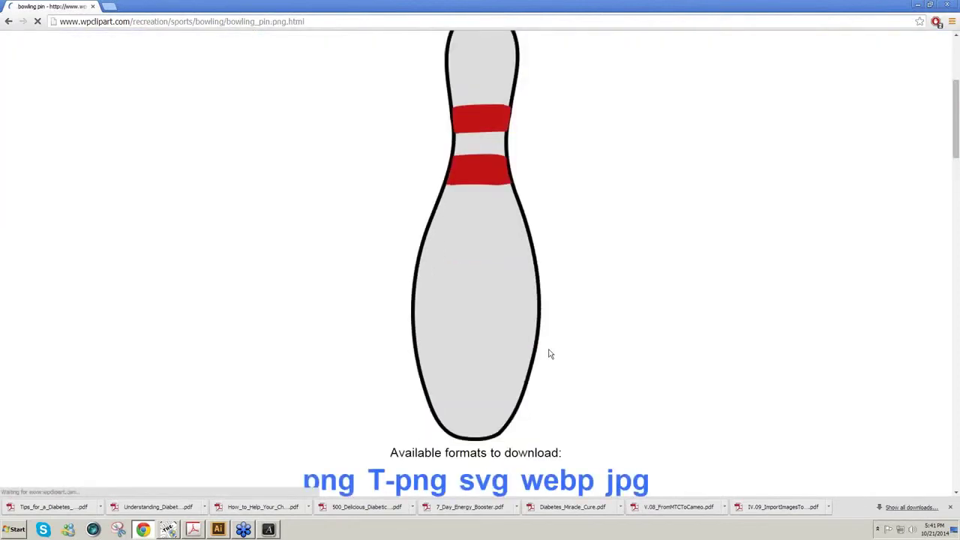
{"action": "scroll", "coordinate": [504, 337], "scroll_direction": "up", "scroll_amount": 1}
{"action": "right_click", "coordinate": [486, 319]}
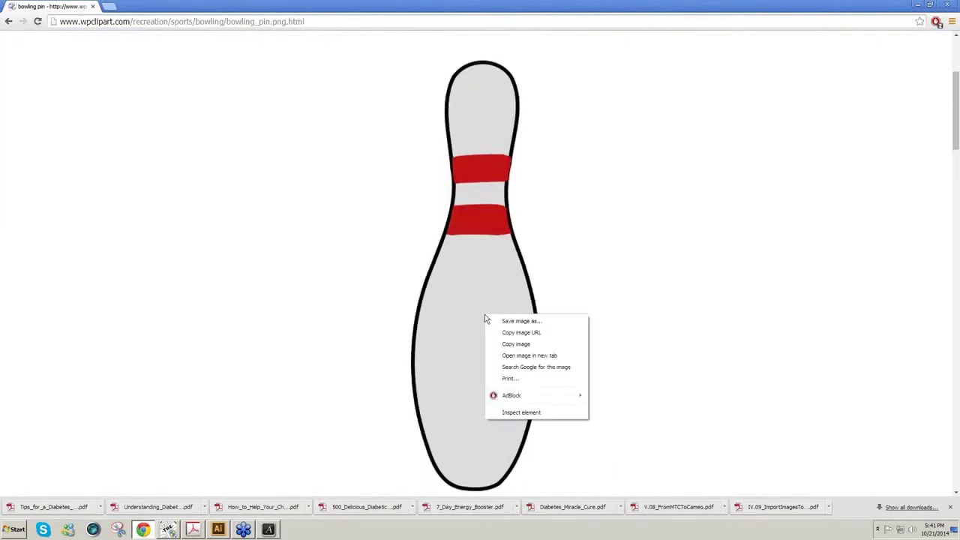
{"action": "left_click", "coordinate": [524, 346]}
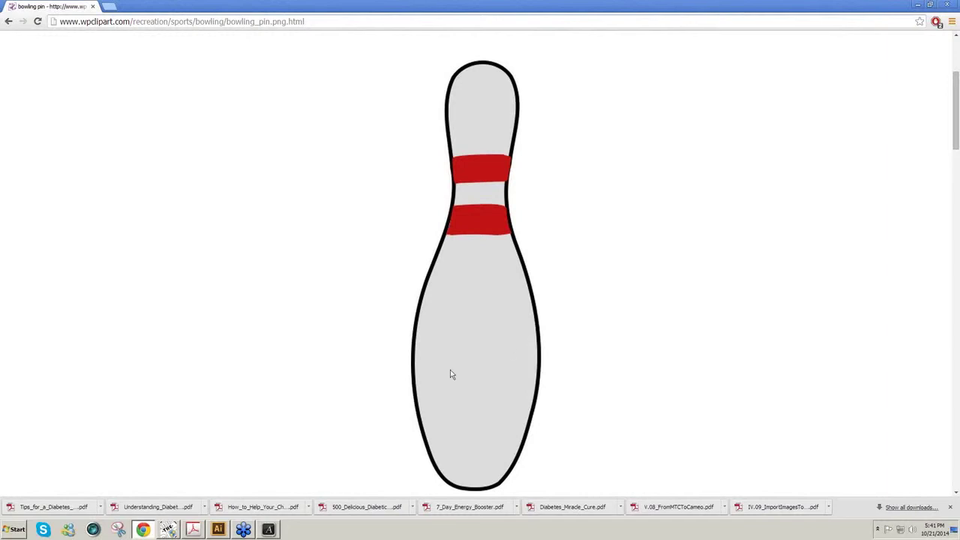
Step: Trace the pasted pin picture as a solid Blackout Path silhouette and import it
{"action": "left_click", "coordinate": [169, 530]}
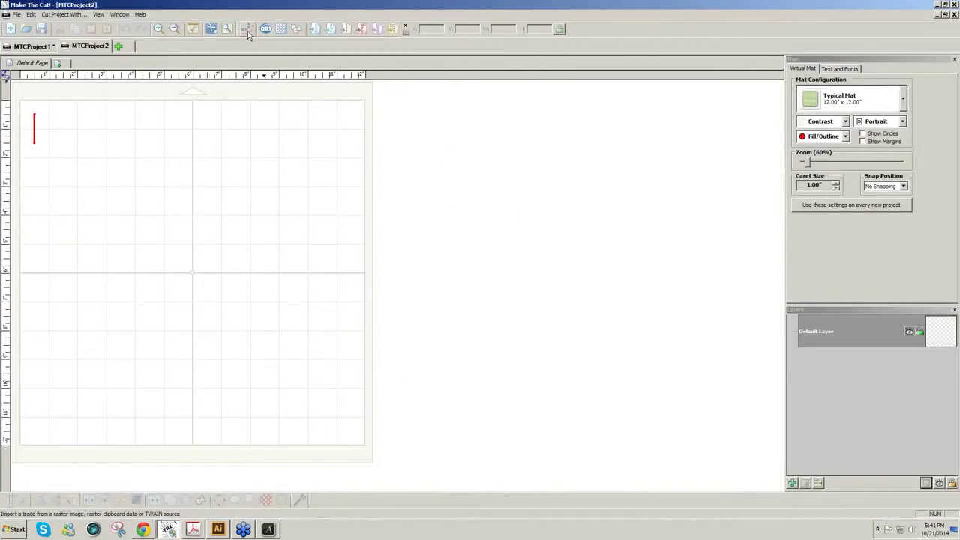
{"action": "left_click", "coordinate": [249, 31]}
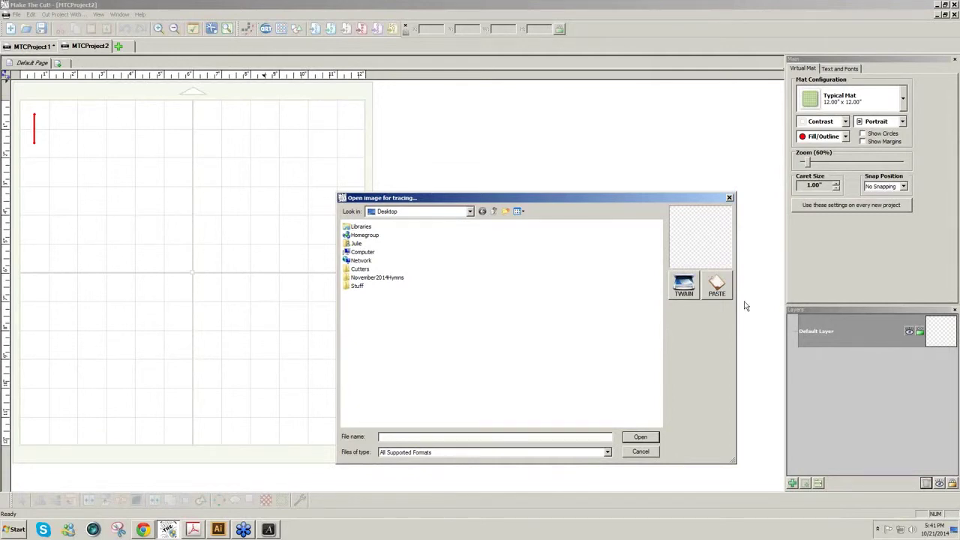
{"action": "left_click", "coordinate": [717, 288]}
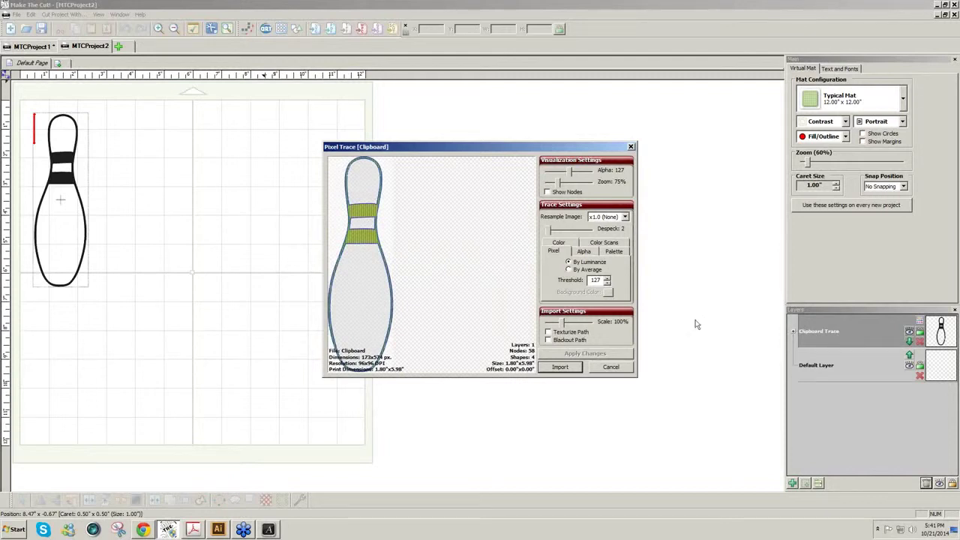
{"action": "left_click", "coordinate": [548, 340]}
{"action": "left_click", "coordinate": [586, 353]}
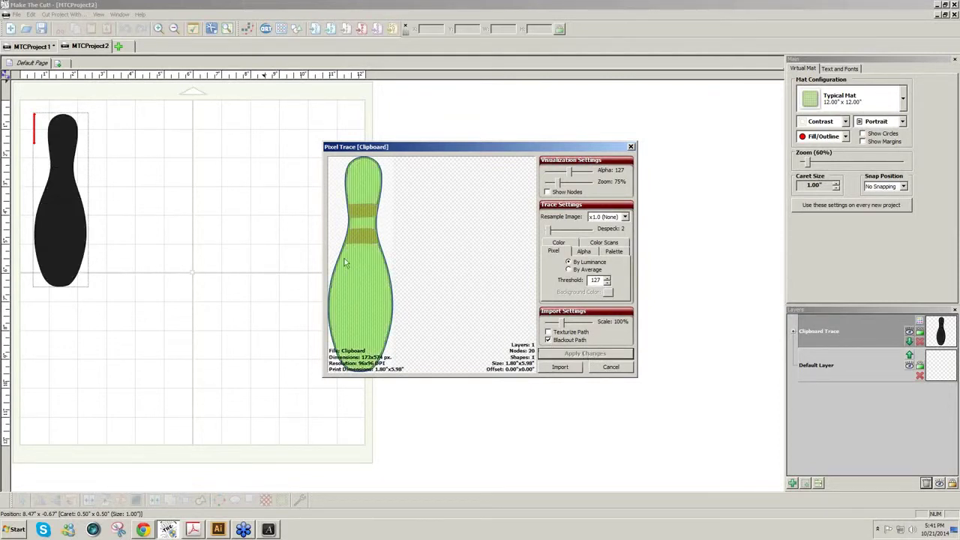
{"action": "left_click", "coordinate": [560, 367]}
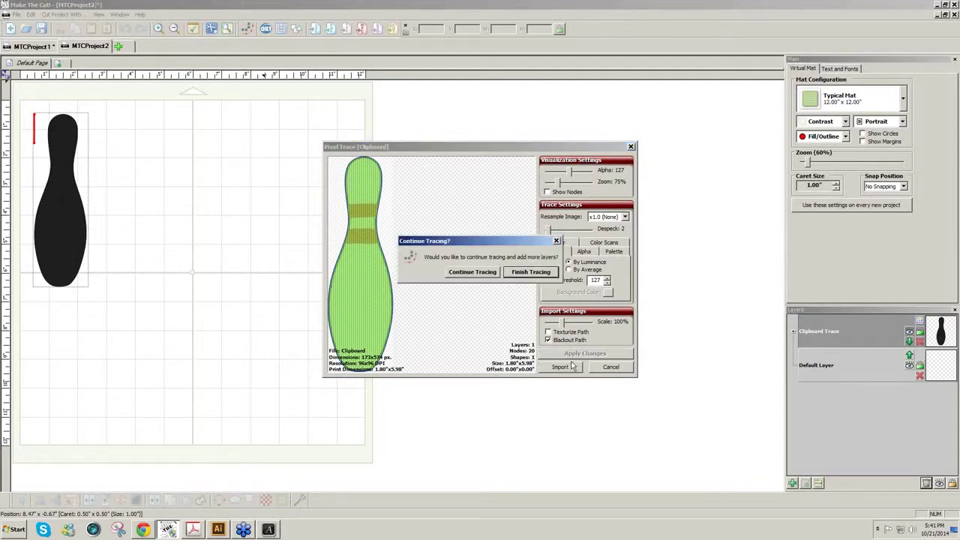
Step: Trace the red stripe colour with Blackout Path off, import it, and finish tracing
{"action": "left_click", "coordinate": [478, 275]}
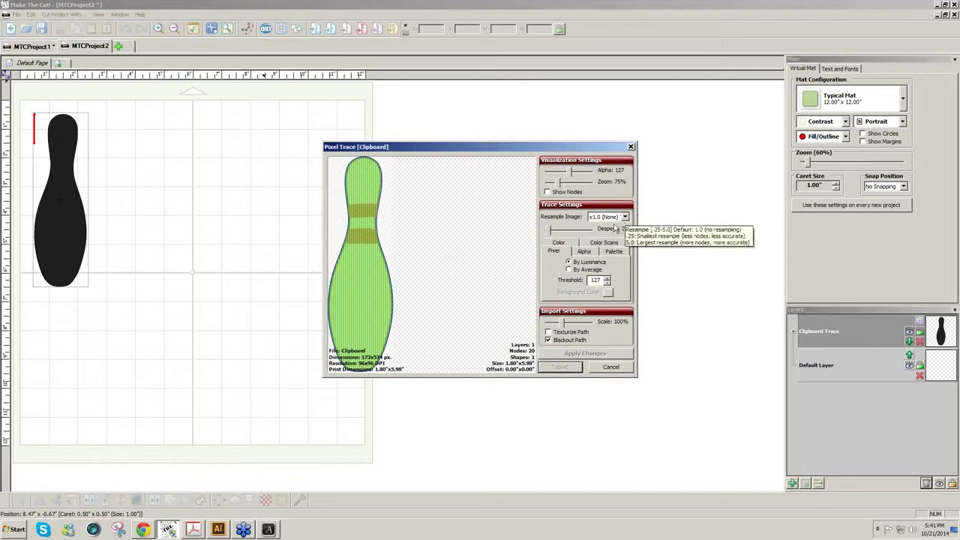
{"action": "left_click", "coordinate": [558, 243]}
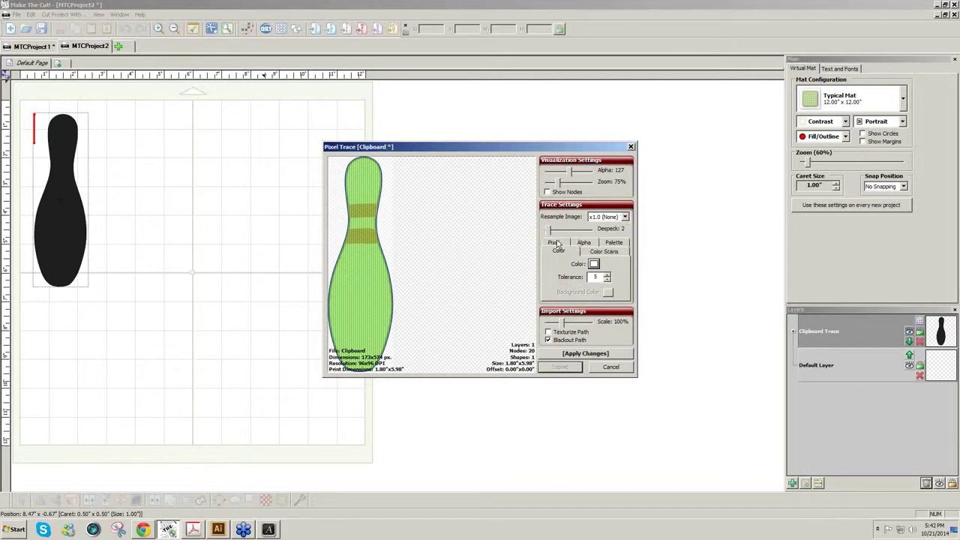
{"action": "left_click", "coordinate": [593, 264]}
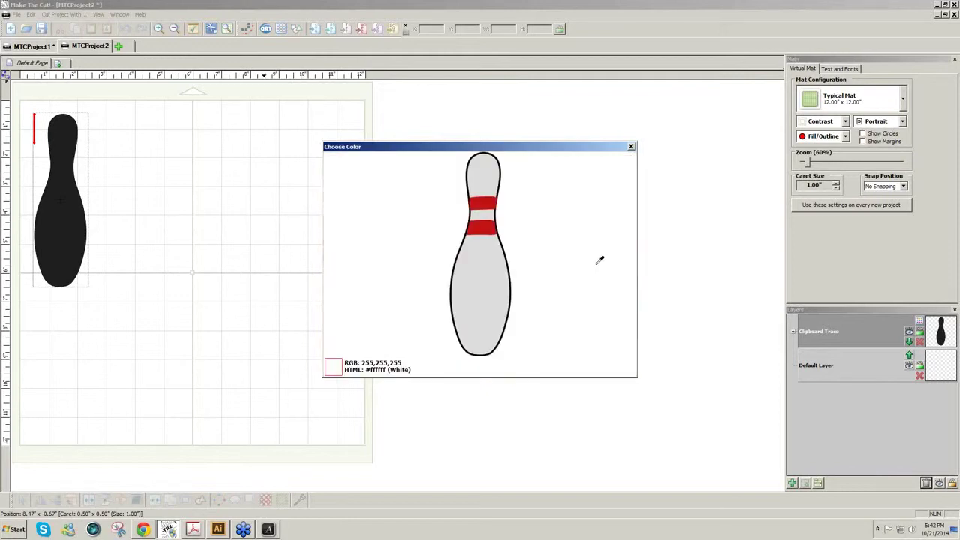
{"action": "left_click", "coordinate": [498, 225]}
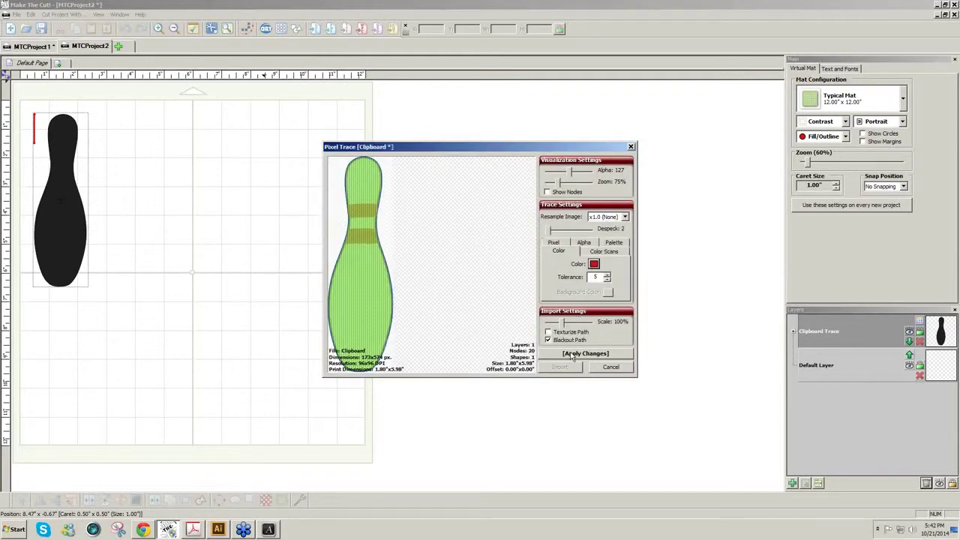
{"action": "left_click", "coordinate": [549, 340]}
{"action": "left_click", "coordinate": [584, 354]}
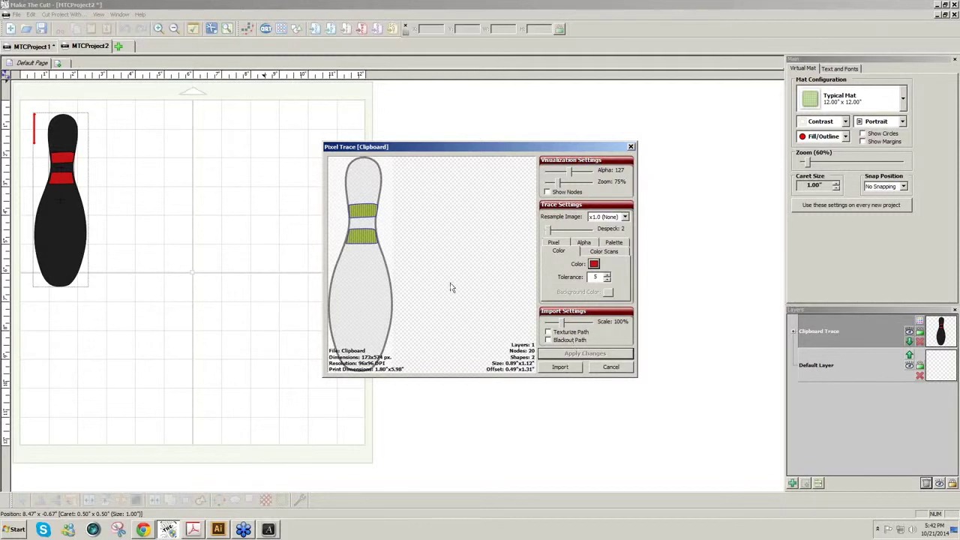
{"action": "left_click", "coordinate": [570, 369]}
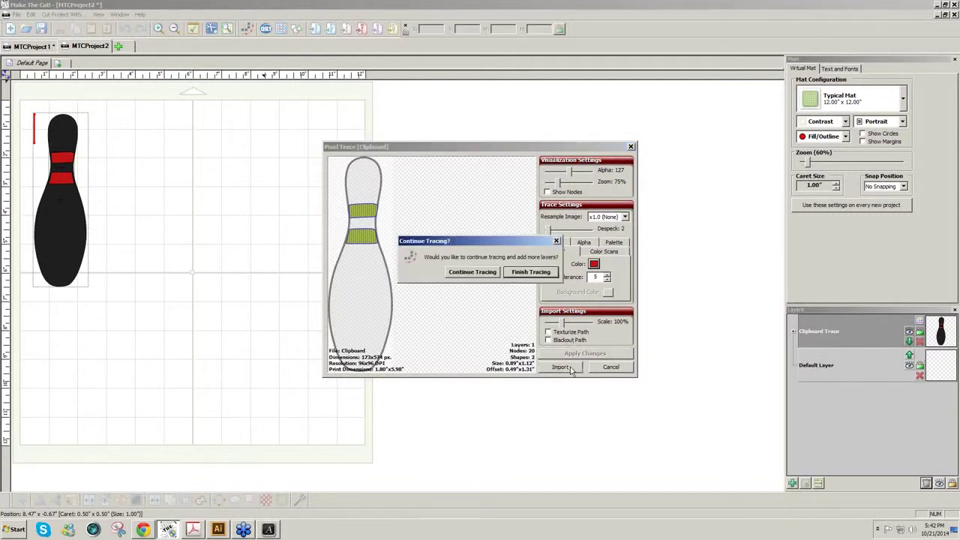
{"action": "left_click", "coordinate": [530, 272]}
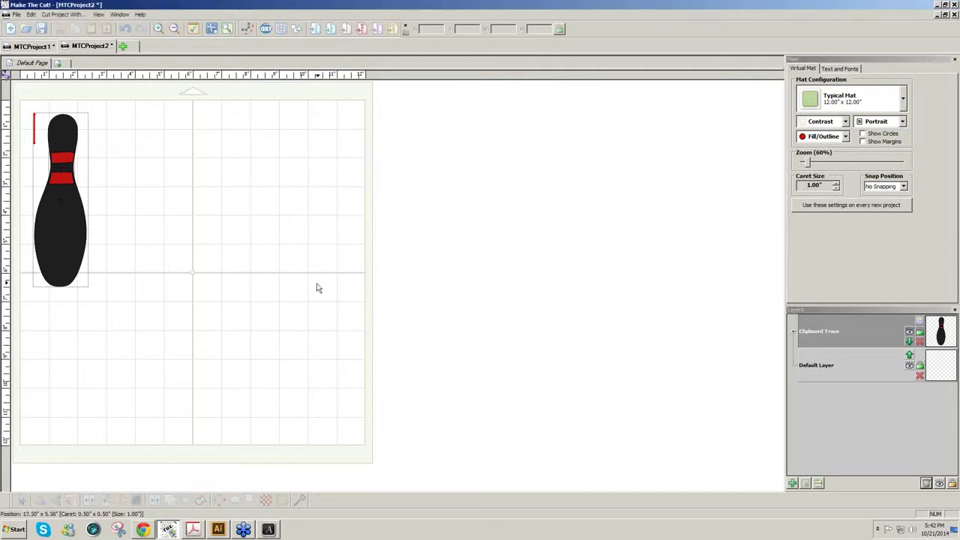
Step: Move the pin body to a new white layer placed beneath the red stripes
{"action": "left_click", "coordinate": [65, 284]}
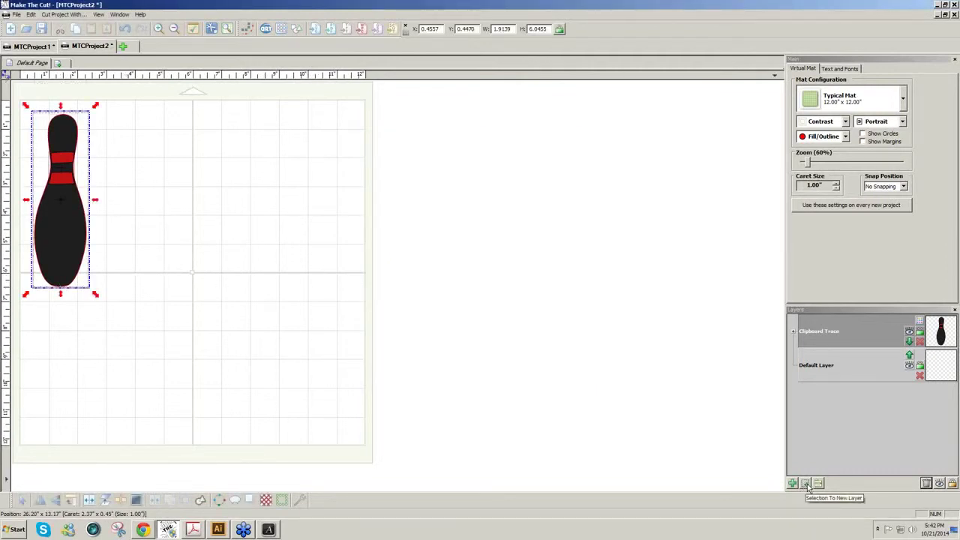
{"action": "left_click", "coordinate": [807, 484]}
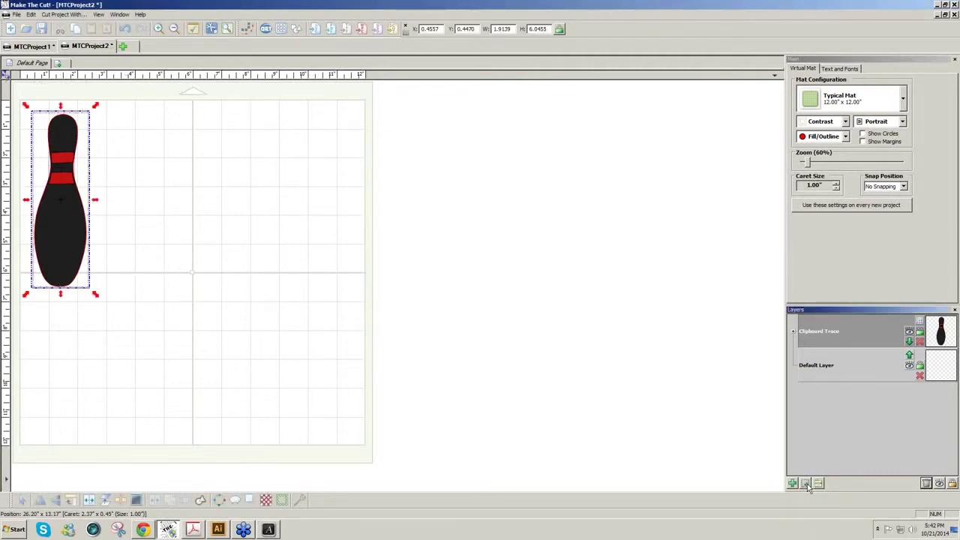
{"action": "left_click", "coordinate": [921, 323]}
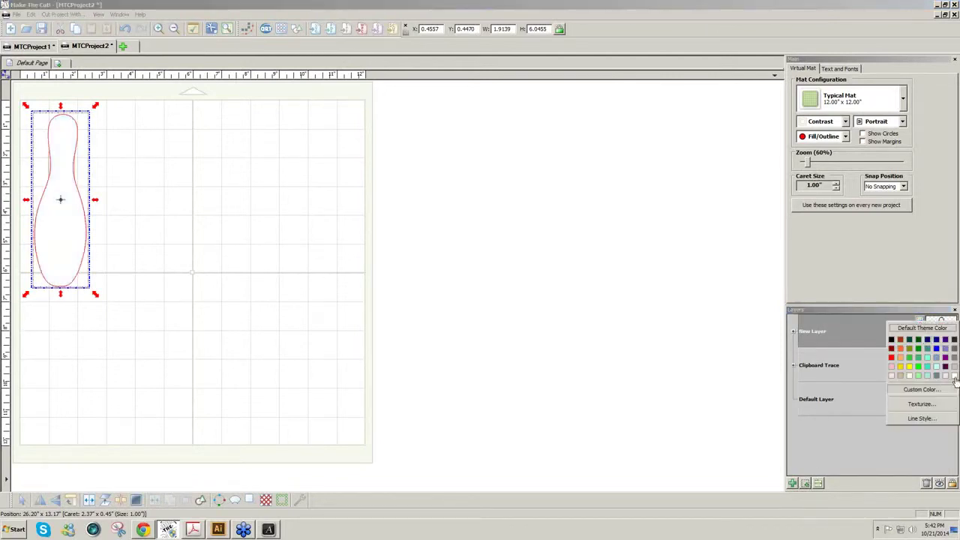
{"action": "left_click", "coordinate": [955, 379]}
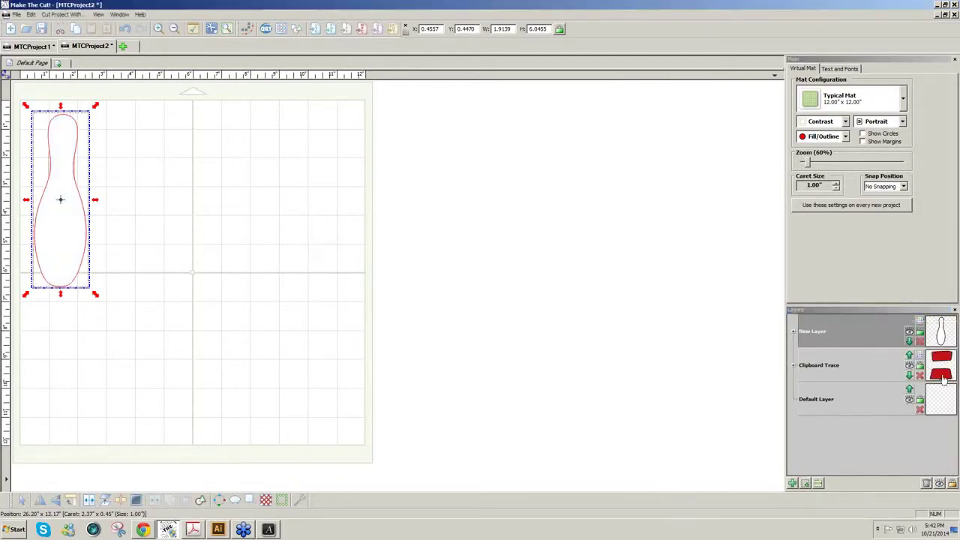
{"action": "left_click", "coordinate": [910, 342]}
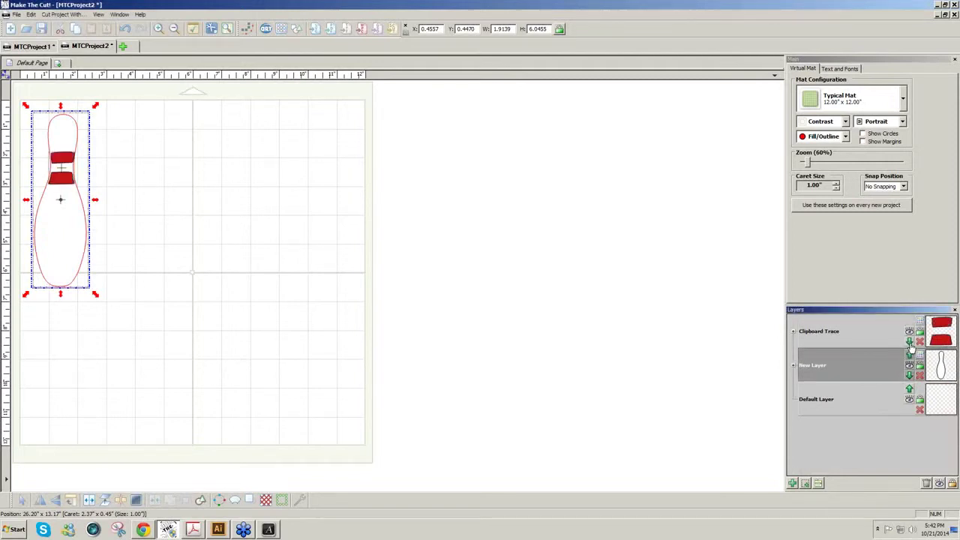
{"action": "left_click", "coordinate": [259, 313]}
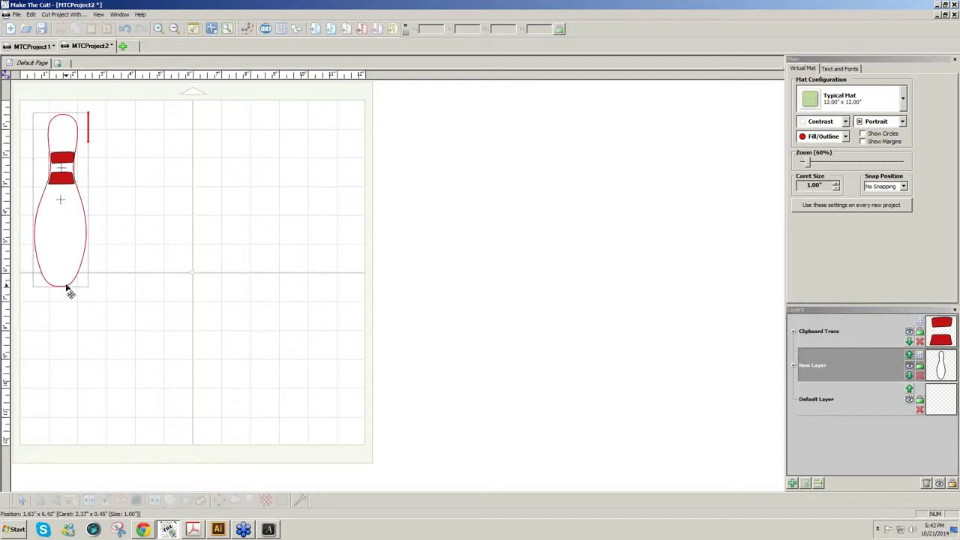
{"action": "left_click", "coordinate": [69, 288]}
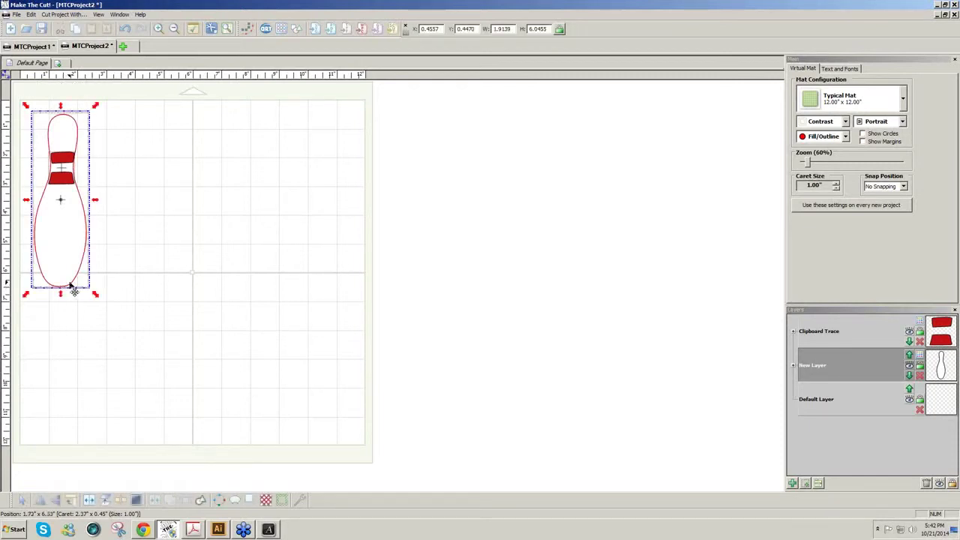
Step: Slice straight across the pin's rounded bottom and delete the cut-off piece
{"action": "left_click", "coordinate": [9, 78]}
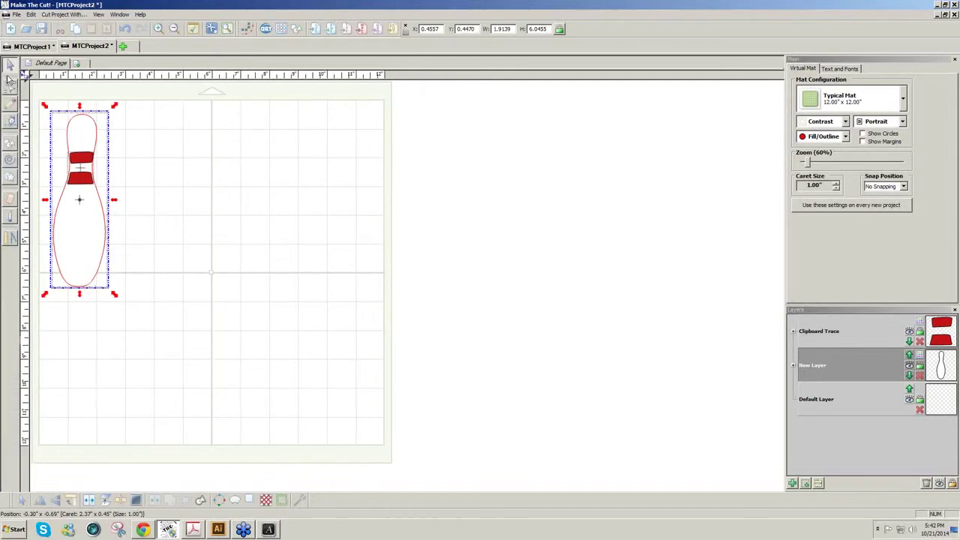
{"action": "left_click", "coordinate": [11, 219]}
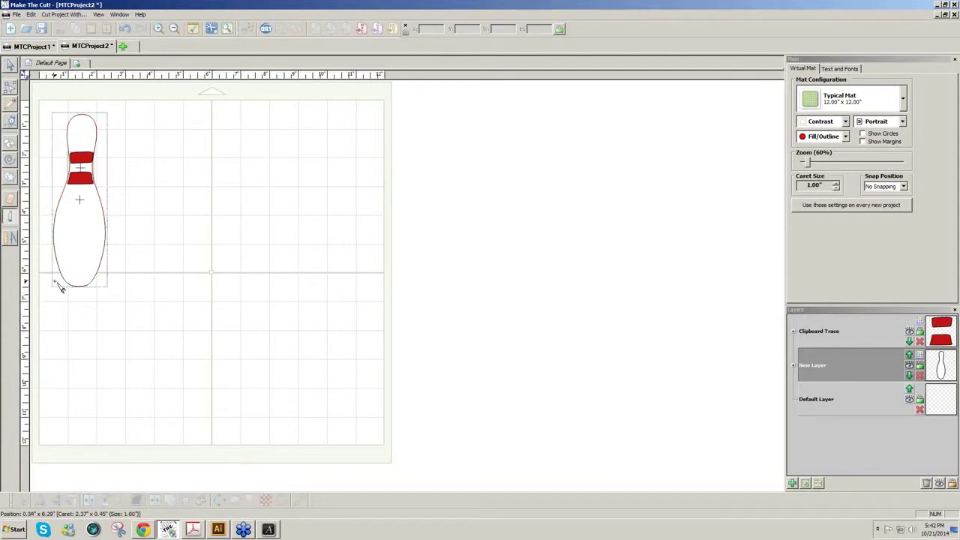
{"action": "left_click_drag", "start_coordinate": [54, 281], "coordinate": [119, 284]}
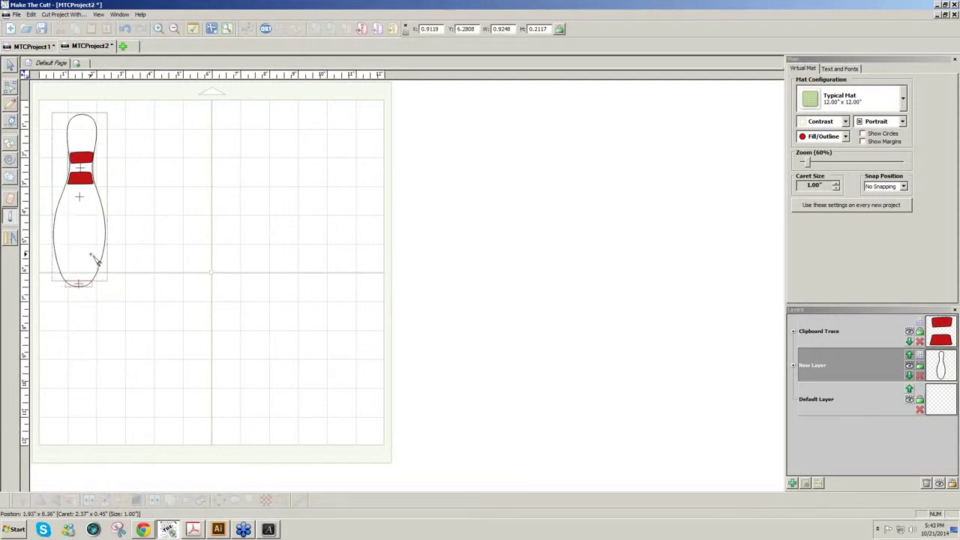
{"action": "left_click", "coordinate": [10, 66]}
{"action": "left_click", "coordinate": [78, 283]}
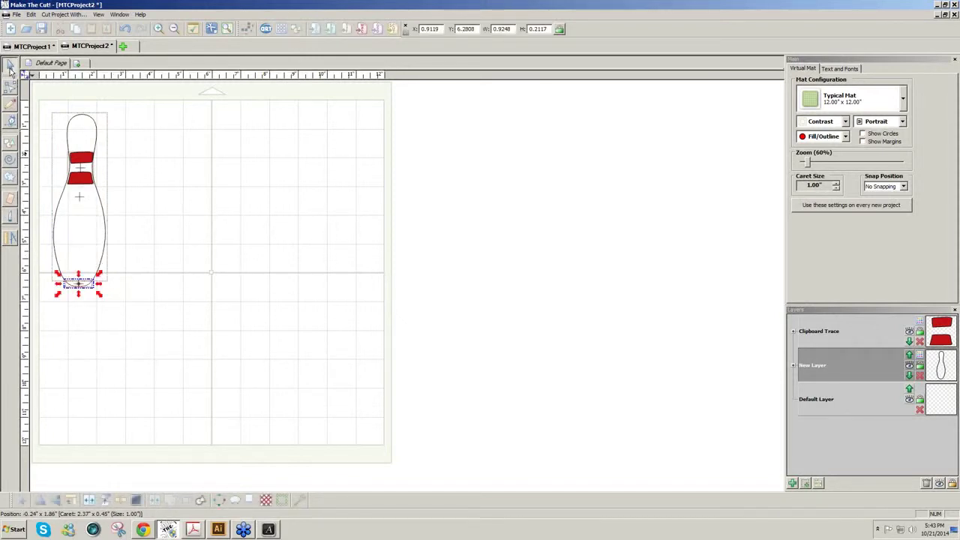
{"action": "left_click", "coordinate": [54, 288]}
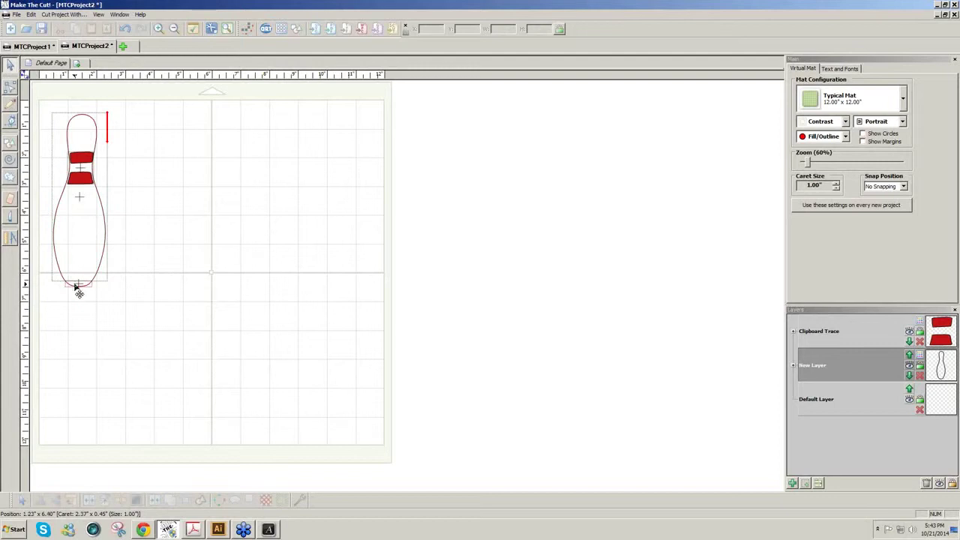
{"action": "left_click", "coordinate": [78, 285]}
{"action": "key", "text": "Delete"}
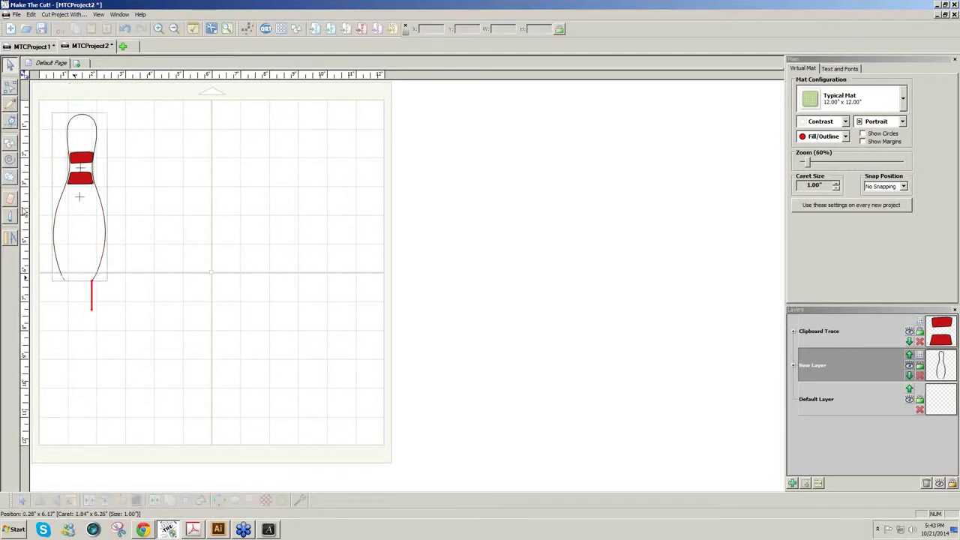
Step: In node edit, remove the leftover bottom segment and close the base with a straight line
{"action": "left_click", "coordinate": [11, 121]}
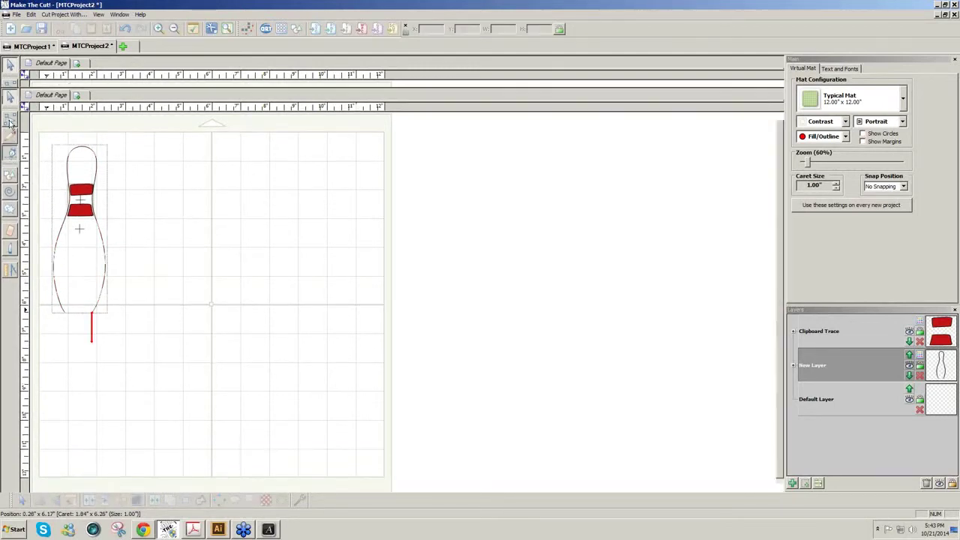
{"action": "left_click", "coordinate": [97, 315]}
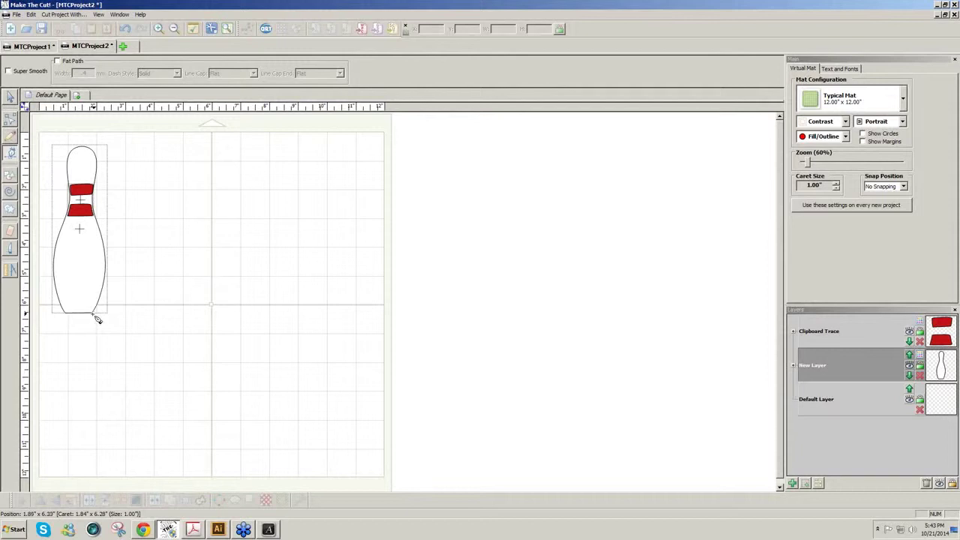
{"action": "left_click", "coordinate": [96, 316]}
{"action": "left_click_drag", "start_coordinate": [71, 318], "coordinate": [96, 319]}
{"action": "left_click", "coordinate": [96, 318]}
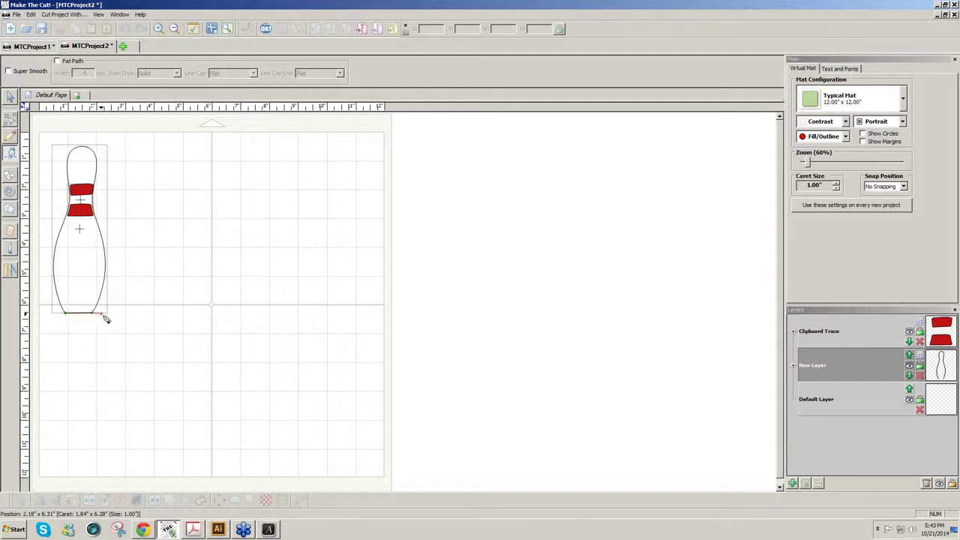
{"action": "key", "text": "ctrl+z"}
{"action": "left_click_drag", "start_coordinate": [69, 318], "coordinate": [96, 317]}
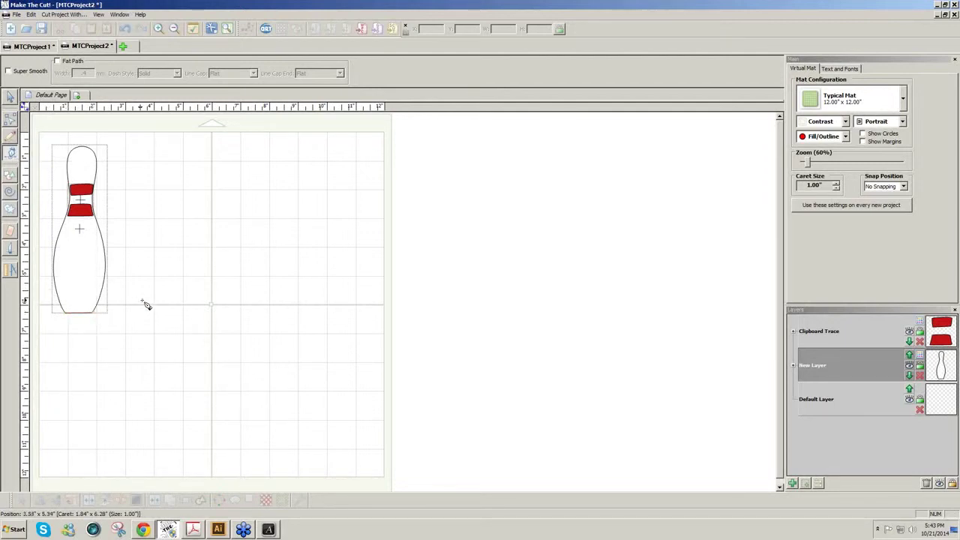
{"action": "left_click", "coordinate": [10, 97]}
{"action": "left_click", "coordinate": [85, 236]}
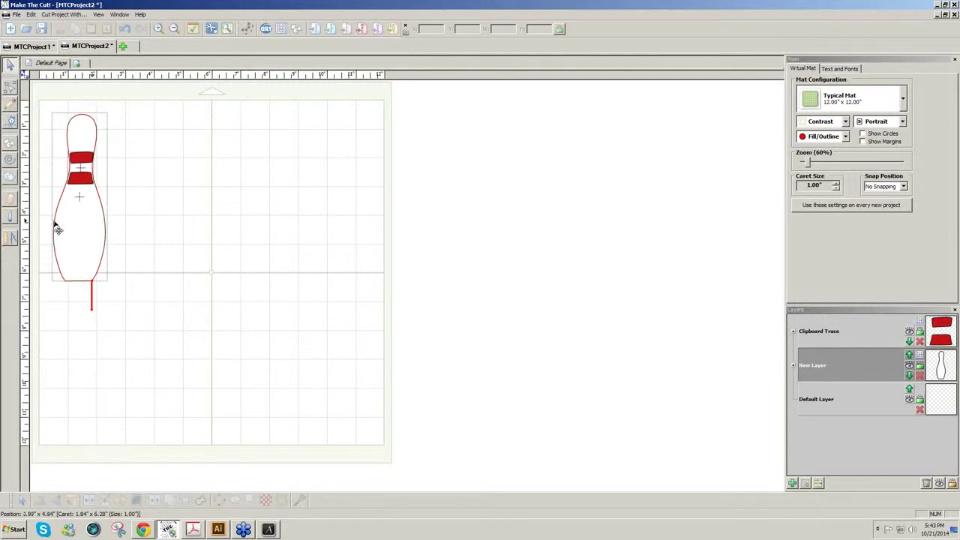
Step: Widen the bowling pin outline by dragging its side
{"action": "left_click_drag", "start_coordinate": [43, 99], "coordinate": [135, 296]}
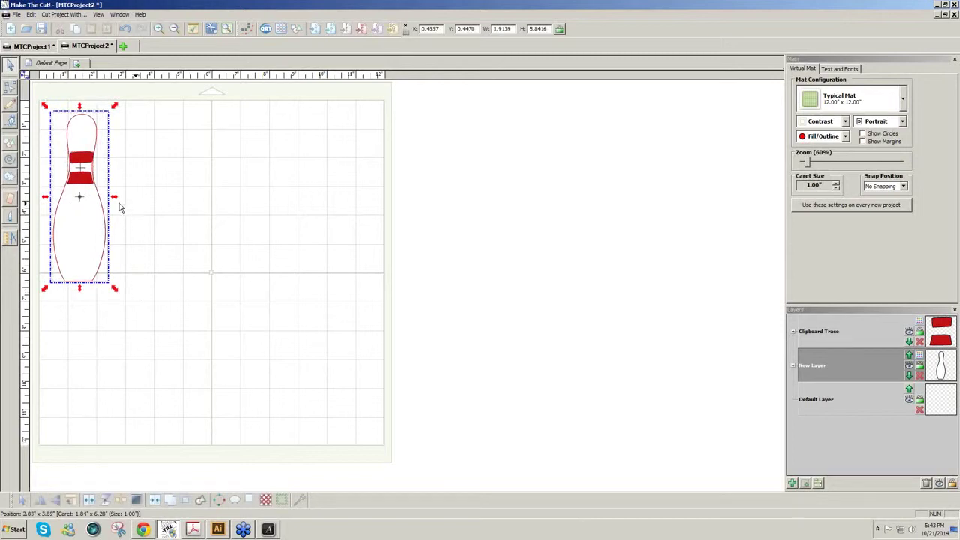
{"action": "mouse_move", "coordinate": [117, 197]}
{"action": "left_mouse_down"}
{"action": "mouse_move", "coordinate": [135, 199]}
{"action": "mouse_move", "coordinate": [124, 198]}
{"action": "left_mouse_up"}
{"action": "left_click", "coordinate": [163, 316]}
{"action": "left_click_drag", "start_coordinate": [163, 316], "coordinate": [28, 105]}
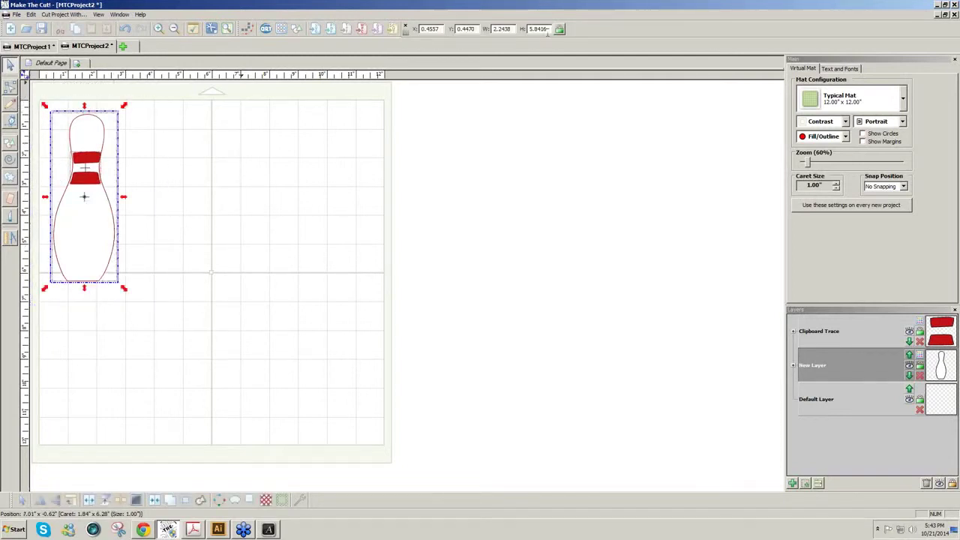
Step: Set the pin's height to 6 and width to 2.5 inches
{"action": "double_click", "coordinate": [547, 30]}
{"action": "type", "text": "6"}
{"action": "left_click", "coordinate": [527, 30]}
{"action": "type", "text": "6"}
{"action": "key", "text": "Return"}
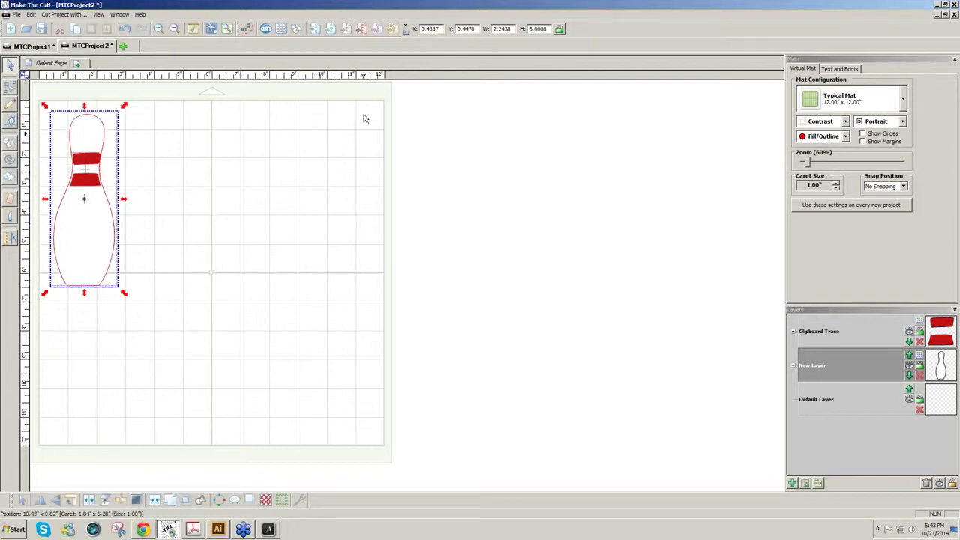
{"action": "double_click", "coordinate": [498, 29]}
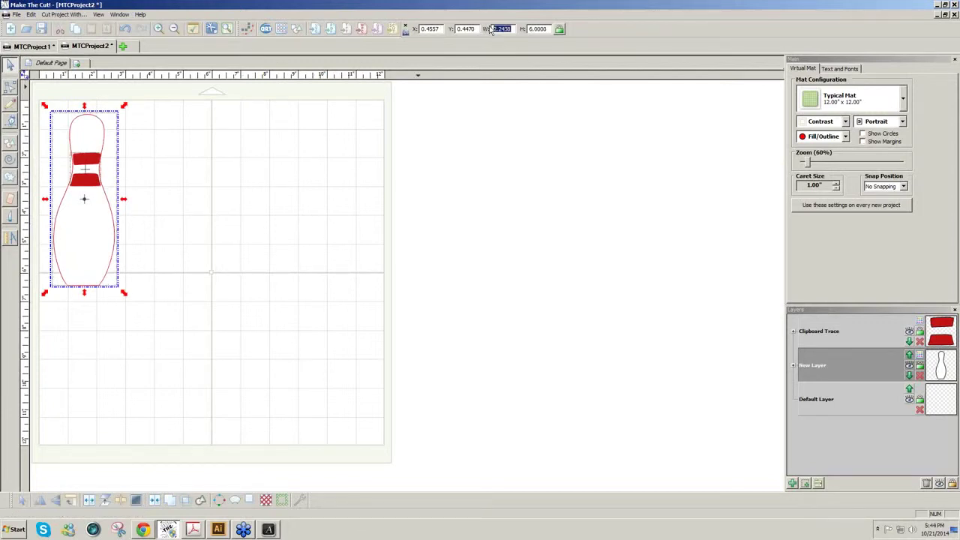
{"action": "type", "text": "2.5"}
{"action": "key", "text": "Return"}
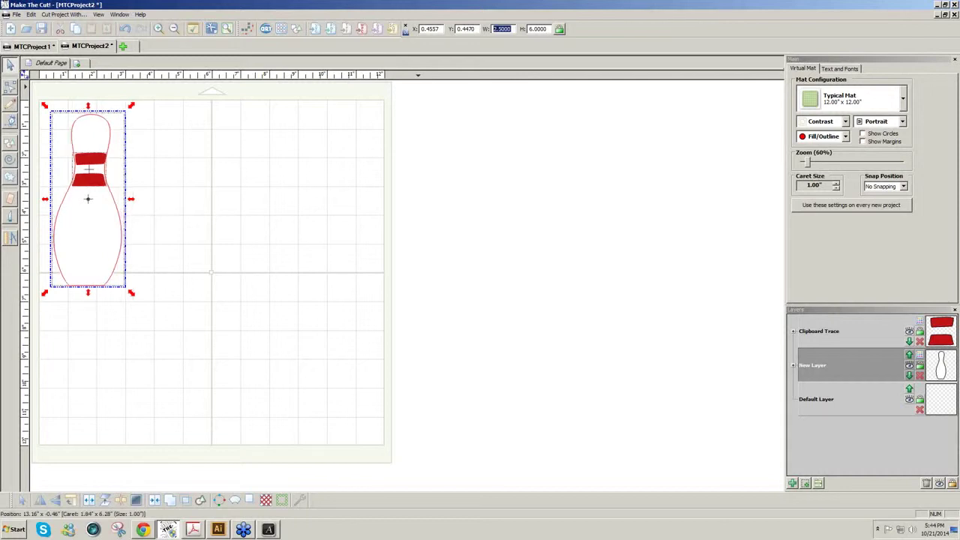
{"action": "left_click", "coordinate": [245, 228]}
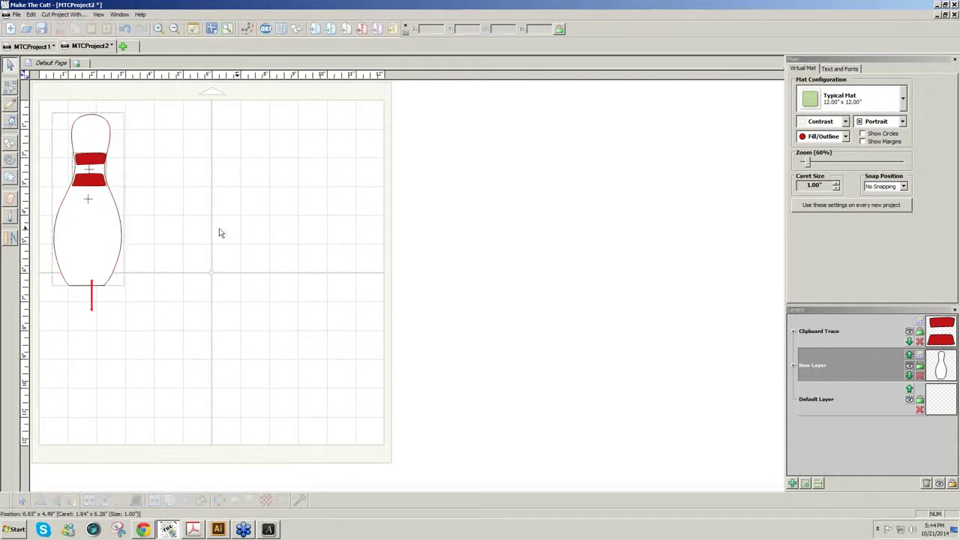
{"action": "left_click_drag", "start_coordinate": [163, 206], "coordinate": [57, 150]}
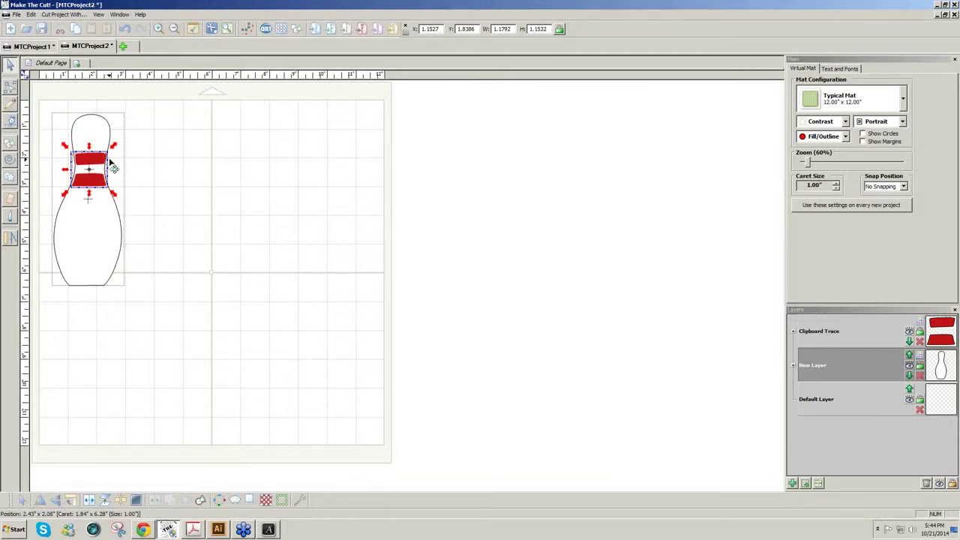
{"action": "left_click", "coordinate": [110, 269]}
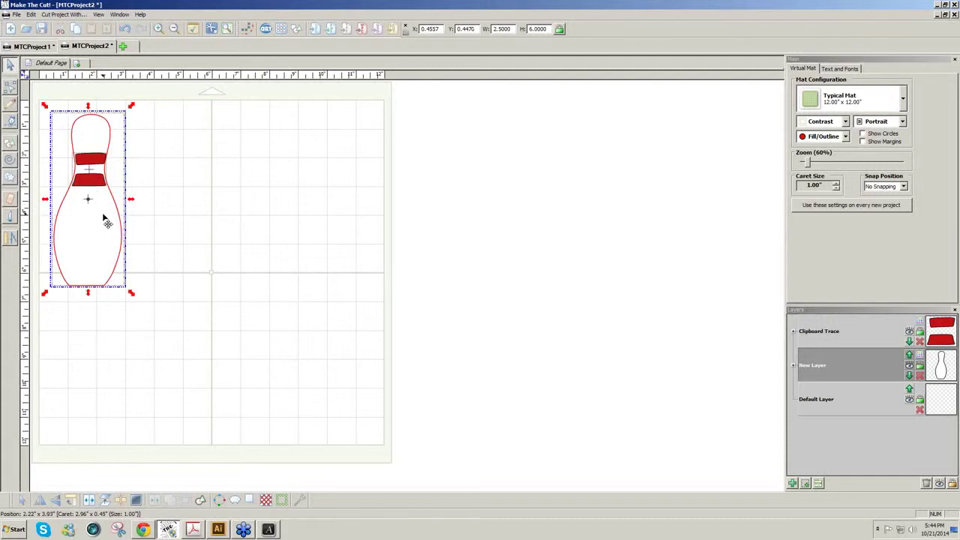
{"action": "left_click", "coordinate": [155, 315]}
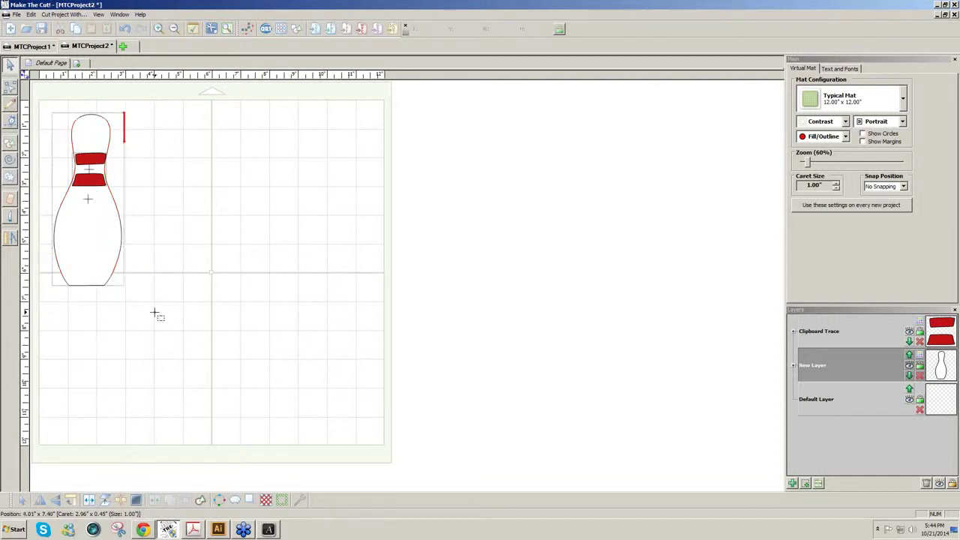
Step: Copy the pin beside itself, put both pins' stripes on a new layer, delete empty layers
{"action": "left_click_drag", "start_coordinate": [155, 315], "coordinate": [30, 86]}
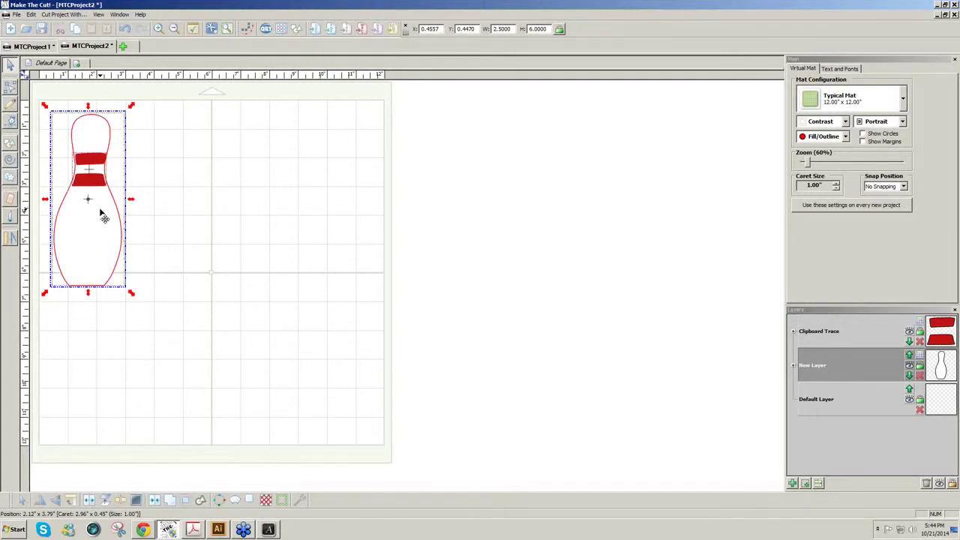
{"action": "left_click_drag", "start_coordinate": [100, 212], "coordinate": [175, 213]}
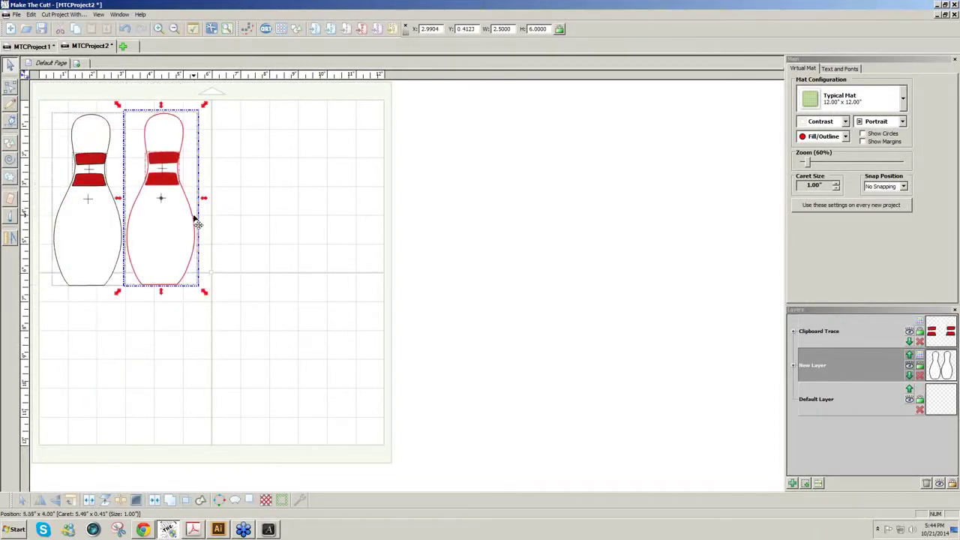
{"action": "left_click", "coordinate": [237, 232]}
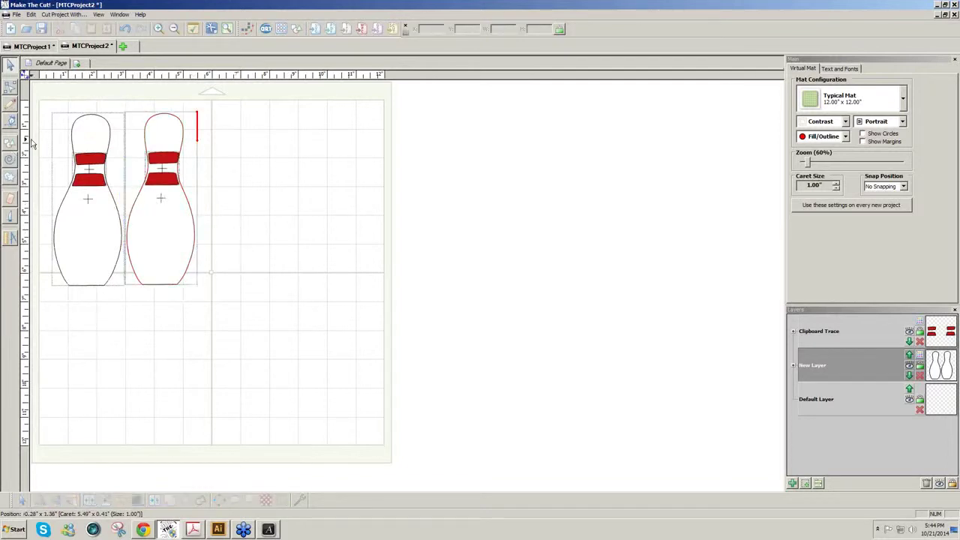
{"action": "left_click_drag", "start_coordinate": [33, 135], "coordinate": [230, 198]}
{"action": "left_click", "coordinate": [806, 483]}
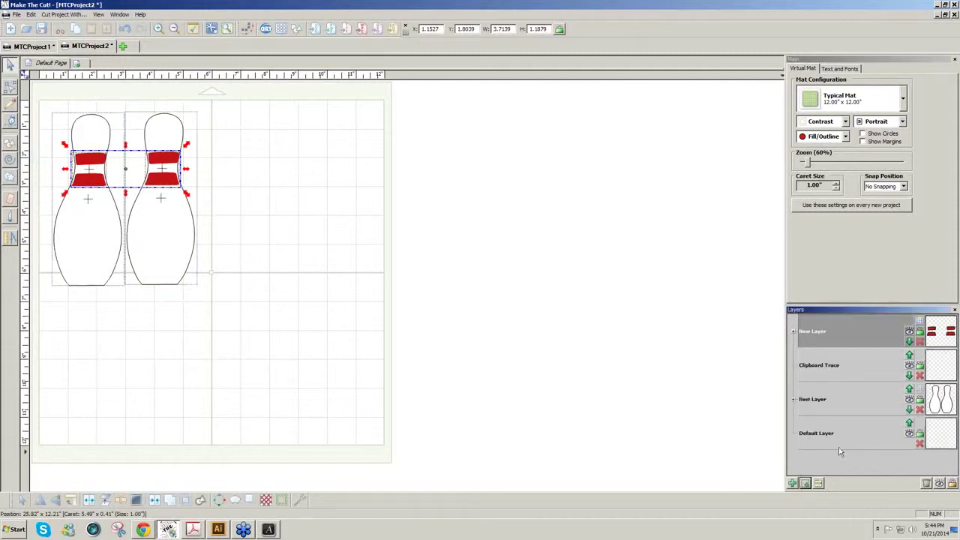
{"action": "left_click", "coordinate": [927, 484]}
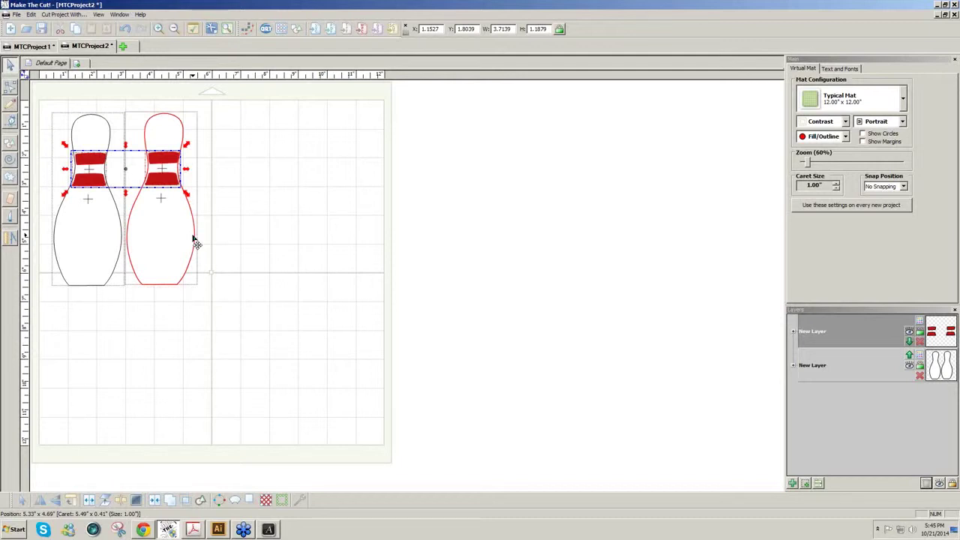
Step: Move both striped pins down to the bottom of the mat
{"action": "left_click", "coordinate": [223, 300]}
{"action": "left_click_drag", "start_coordinate": [223, 300], "coordinate": [44, 97]}
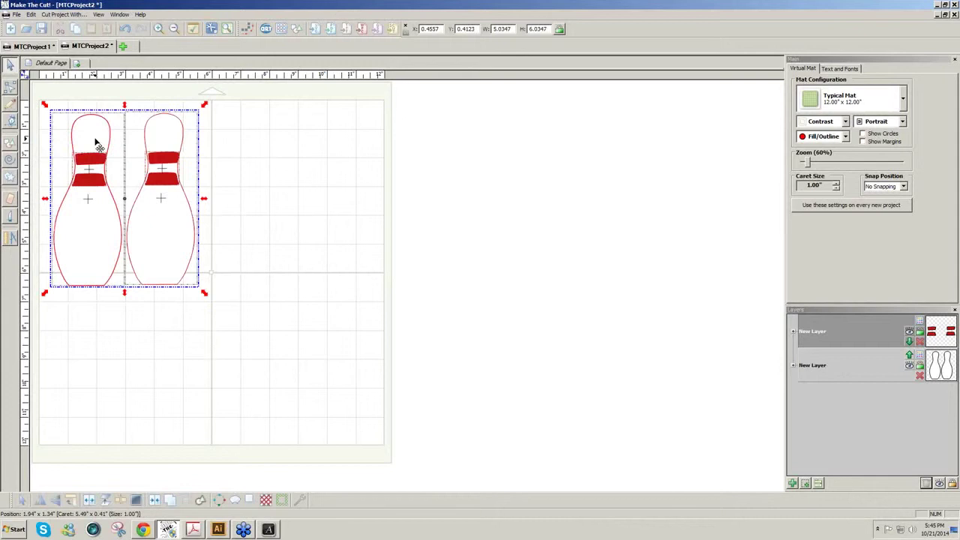
{"action": "left_click_drag", "start_coordinate": [100, 147], "coordinate": [94, 304]}
{"action": "left_click", "coordinate": [279, 356]}
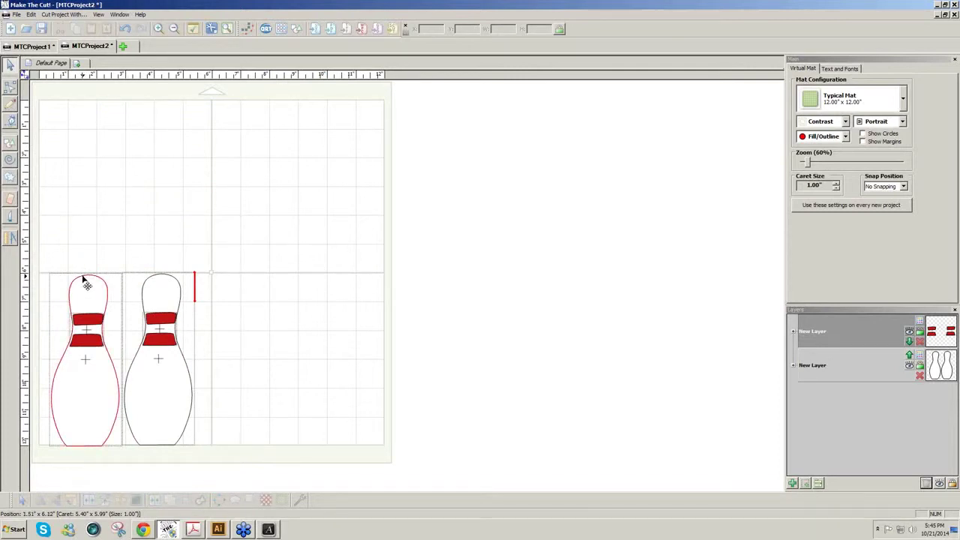
Step: Check the left pin's perimeter and size with the Shape Info tool
{"action": "left_click", "coordinate": [11, 241]}
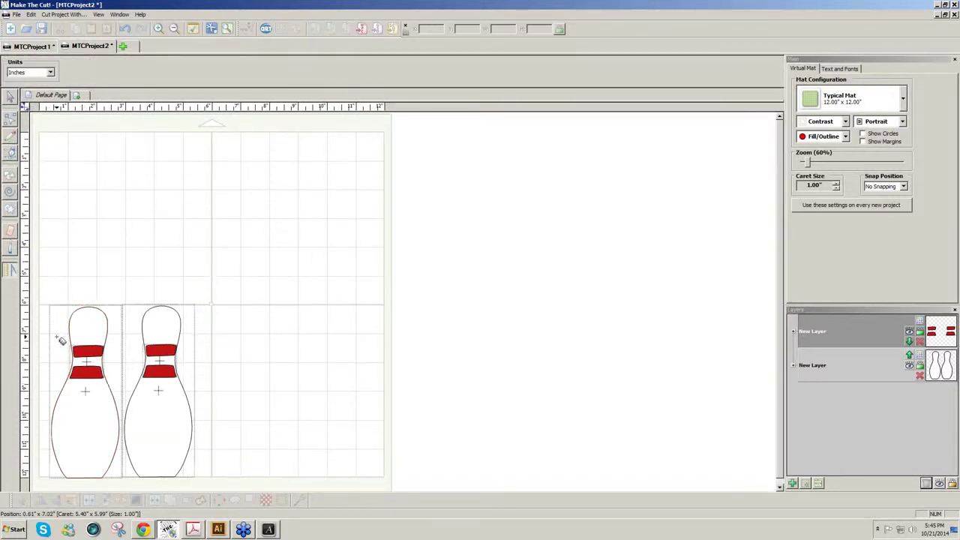
{"action": "left_click", "coordinate": [73, 341]}
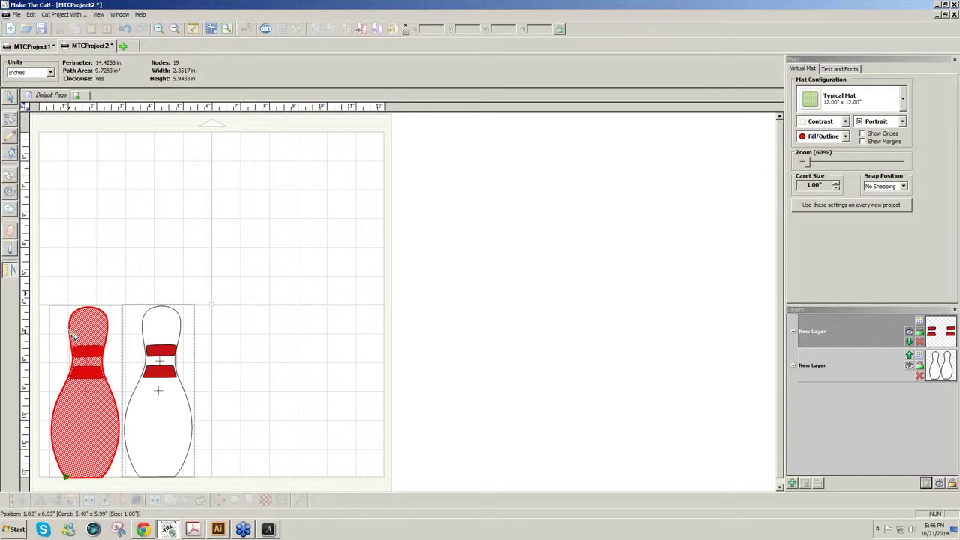
{"action": "left_click", "coordinate": [64, 318]}
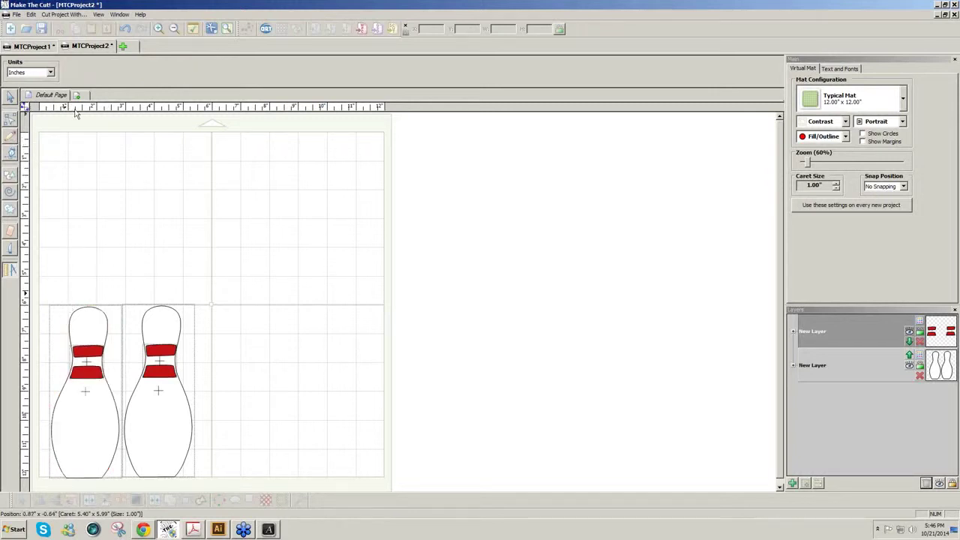
Step: Add a square from Basic Shapes, place it at the mat's top-left, and give it its own new layer
{"action": "left_click", "coordinate": [12, 98]}
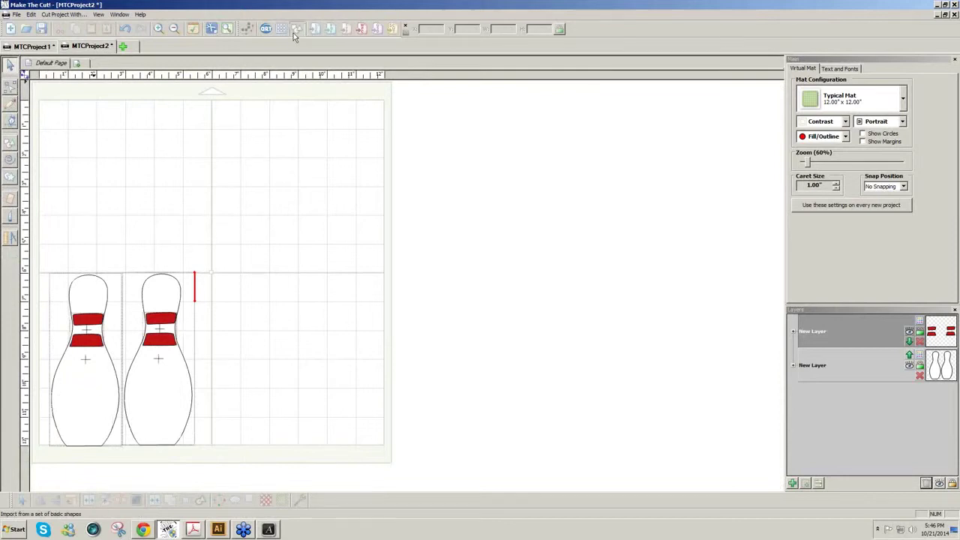
{"action": "left_click", "coordinate": [295, 32]}
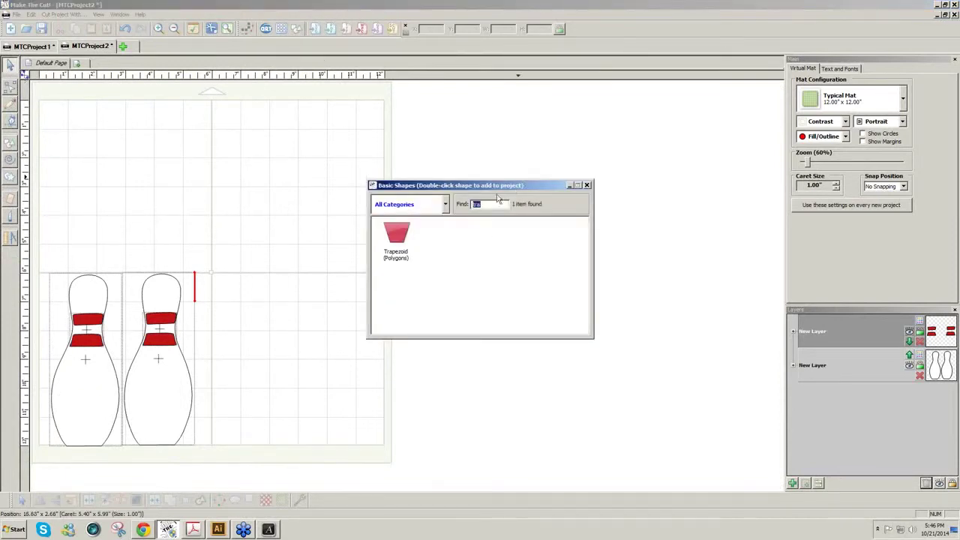
{"action": "type", "text": "sq"}
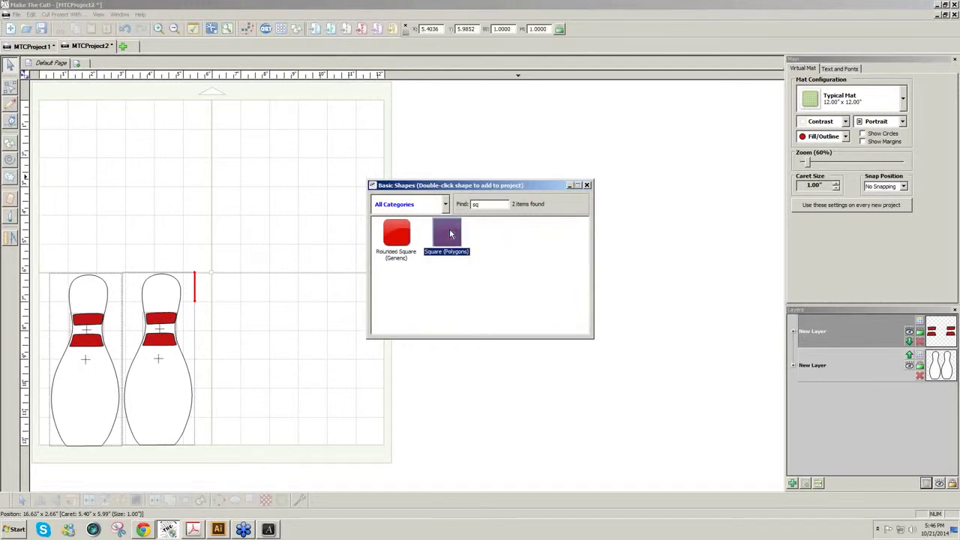
{"action": "double_click", "coordinate": [450, 235]}
{"action": "left_click", "coordinate": [588, 184]}
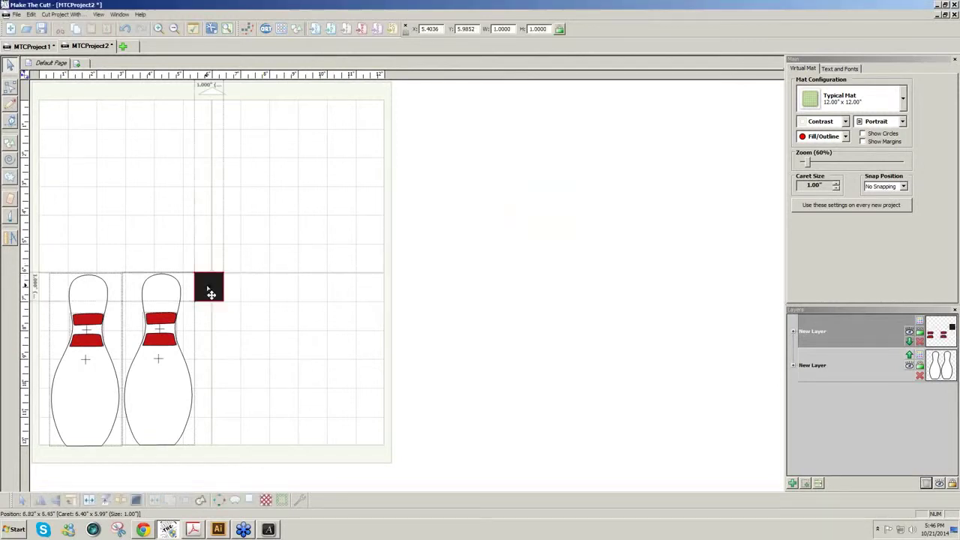
{"action": "left_click_drag", "start_coordinate": [210, 289], "coordinate": [59, 130]}
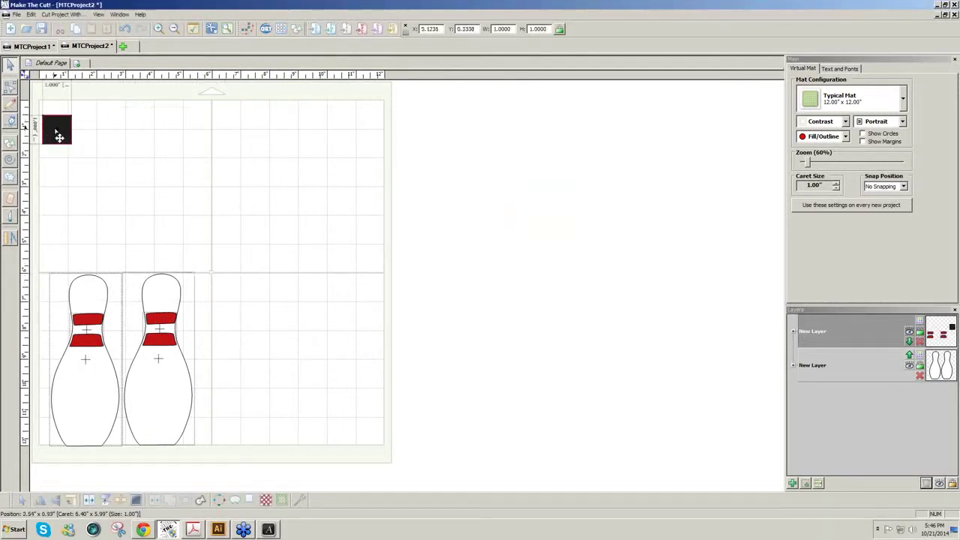
{"action": "left_click", "coordinate": [805, 484]}
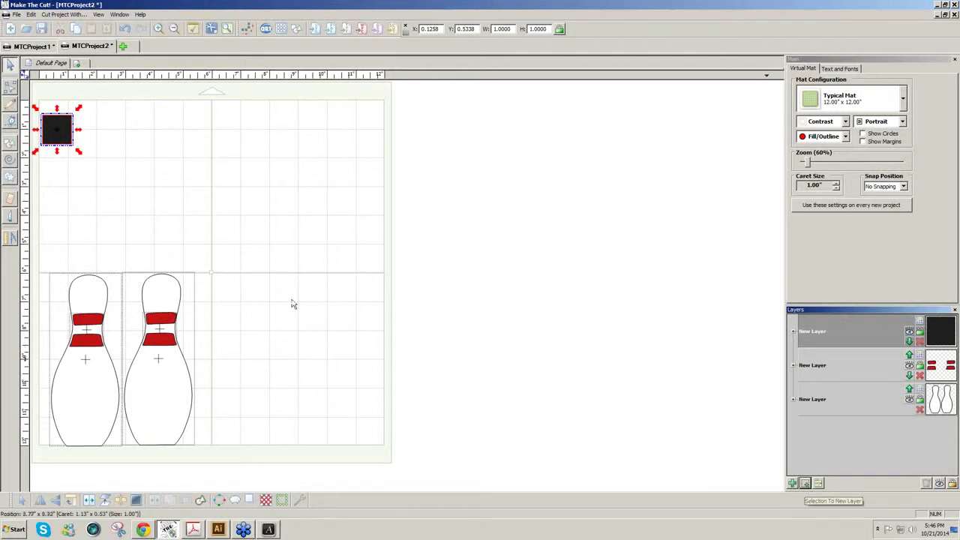
{"action": "mouse_move", "coordinate": [65, 141]}
{"action": "left_mouse_down"}
{"action": "mouse_move", "coordinate": [79, 138]}
{"action": "mouse_move", "coordinate": [69, 138]}
{"action": "mouse_move", "coordinate": [68, 150]}
{"action": "mouse_move", "coordinate": [70, 141]}
{"action": "left_mouse_up"}
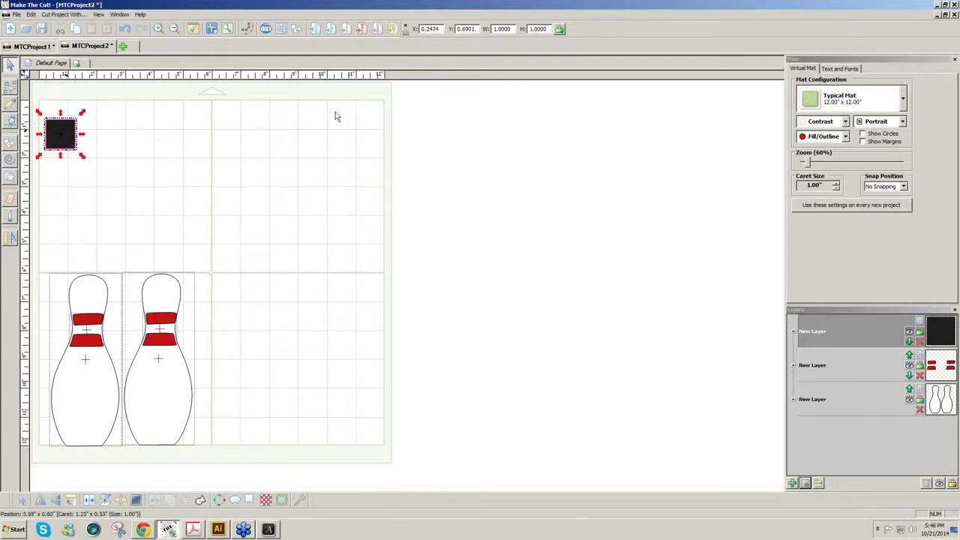
Step: Resize the square to a 7.3815 by 3 inch rectangle
{"action": "double_click", "coordinate": [538, 28]}
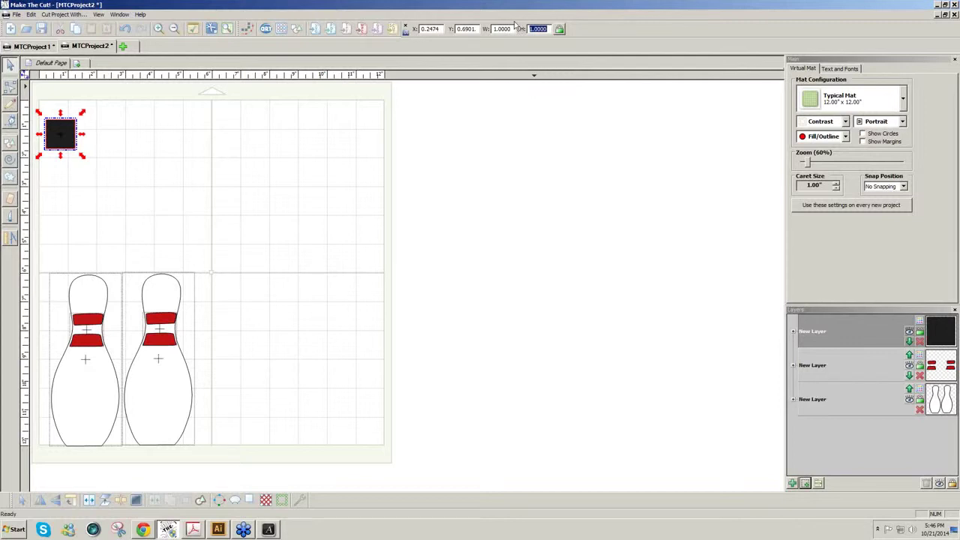
{"action": "type", "text": "3"}
{"action": "double_click", "coordinate": [509, 28]}
{"action": "type", "text": "7.38153."}
{"action": "key", "text": "Return"}
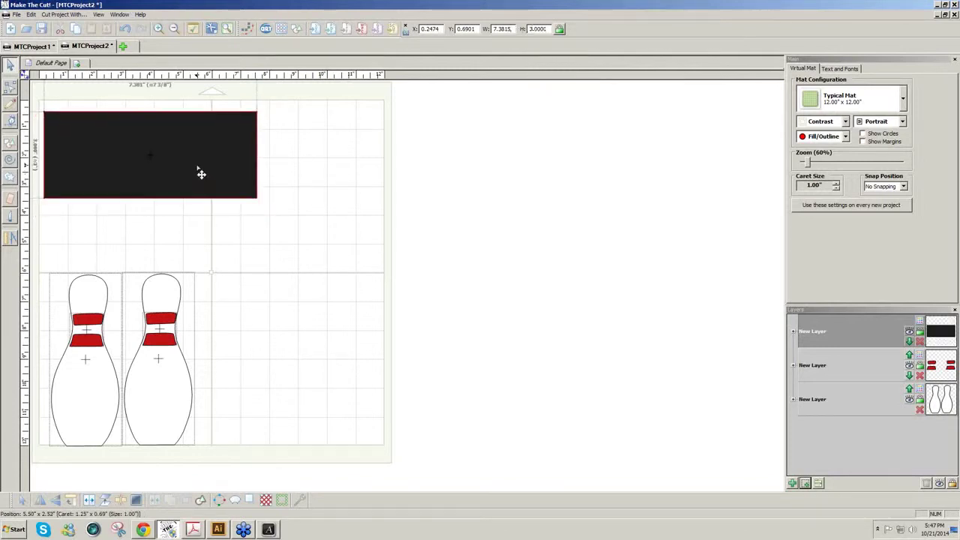
Step: Make the rectangle 7.3815 × 3.5 inches and position it at X 0.3342, Y 0.3776 above the pins
{"action": "left_click_drag", "start_coordinate": [201, 174], "coordinate": [199, 169]}
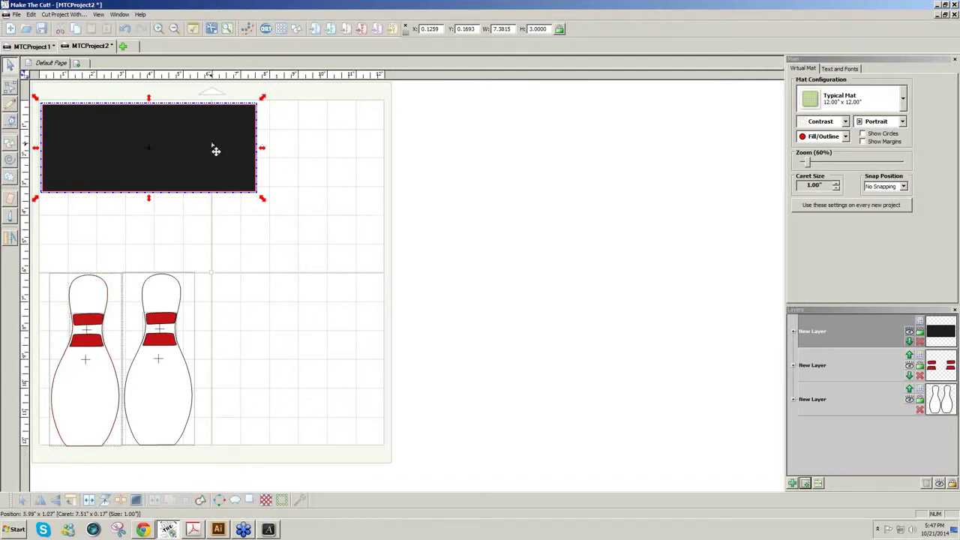
{"action": "left_click_drag", "start_coordinate": [216, 148], "coordinate": [217, 159]}
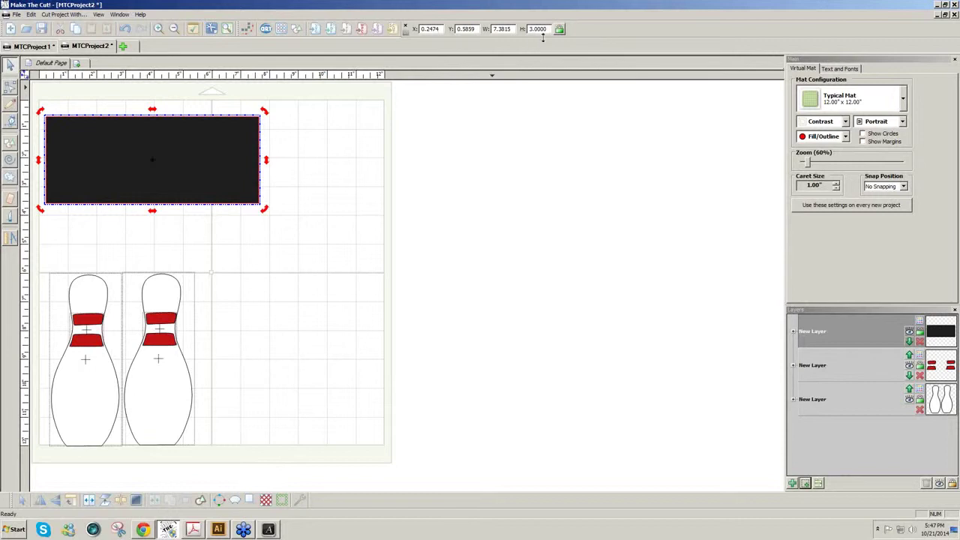
{"action": "left_click_drag", "start_coordinate": [550, 28], "coordinate": [535, 32]}
{"action": "type", "text": "3.3"}
{"action": "key", "text": "Return"}
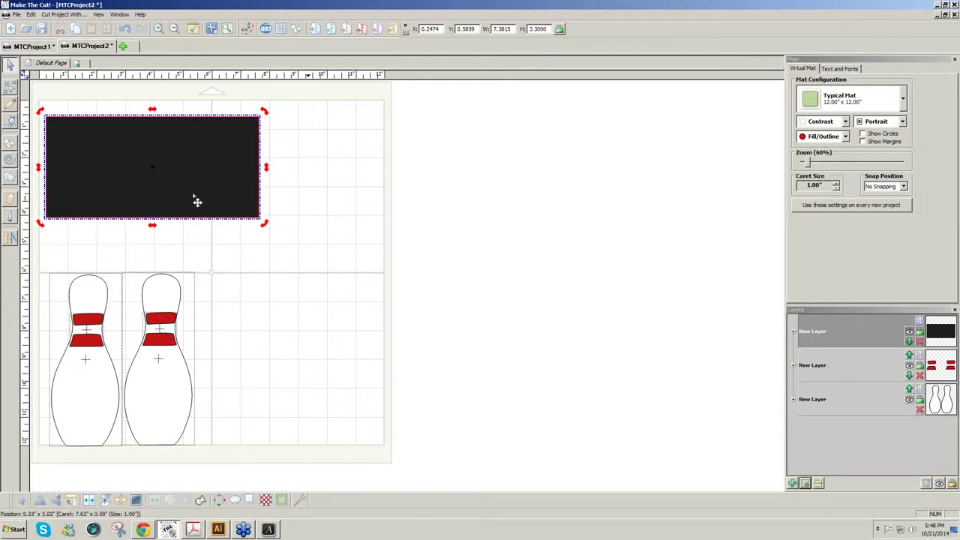
{"action": "left_click", "coordinate": [196, 196]}
{"action": "left_click_drag", "start_coordinate": [196, 195], "coordinate": [203, 197]}
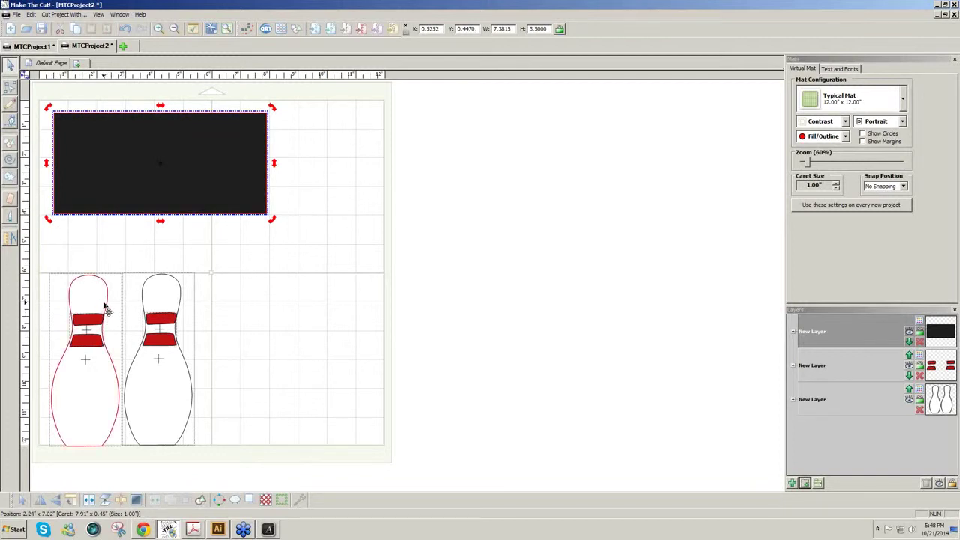
{"action": "left_click_drag", "start_coordinate": [130, 200], "coordinate": [126, 197]}
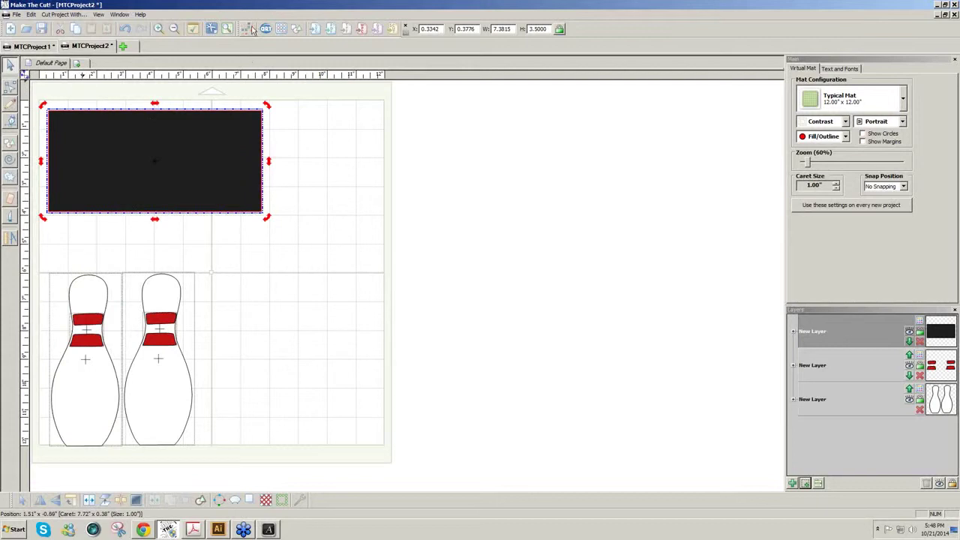
Step: Add a trapezoid from Basic Shapes, rotate it twice, and set it against the rectangle's right end
{"action": "left_click", "coordinate": [298, 30]}
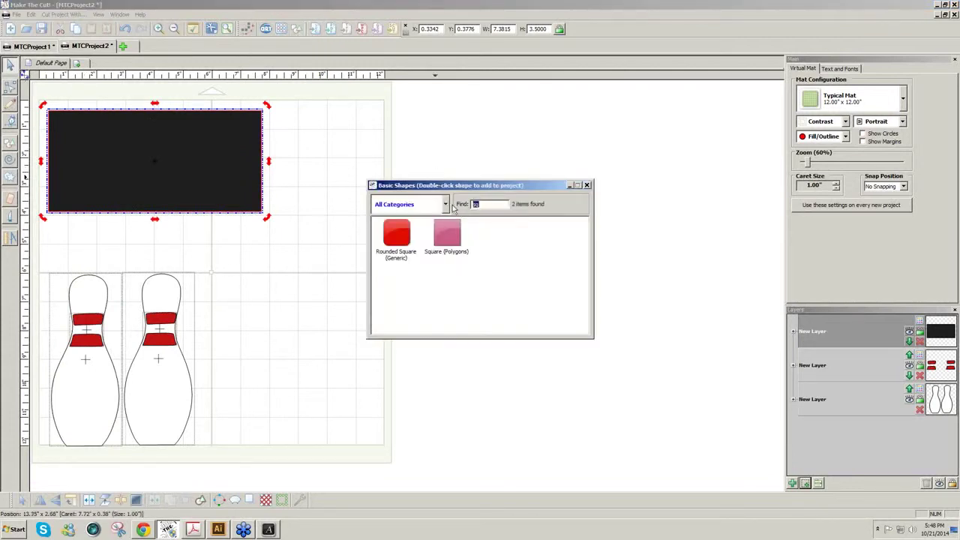
{"action": "type", "text": "tr"}
{"action": "double_click", "coordinate": [397, 284]}
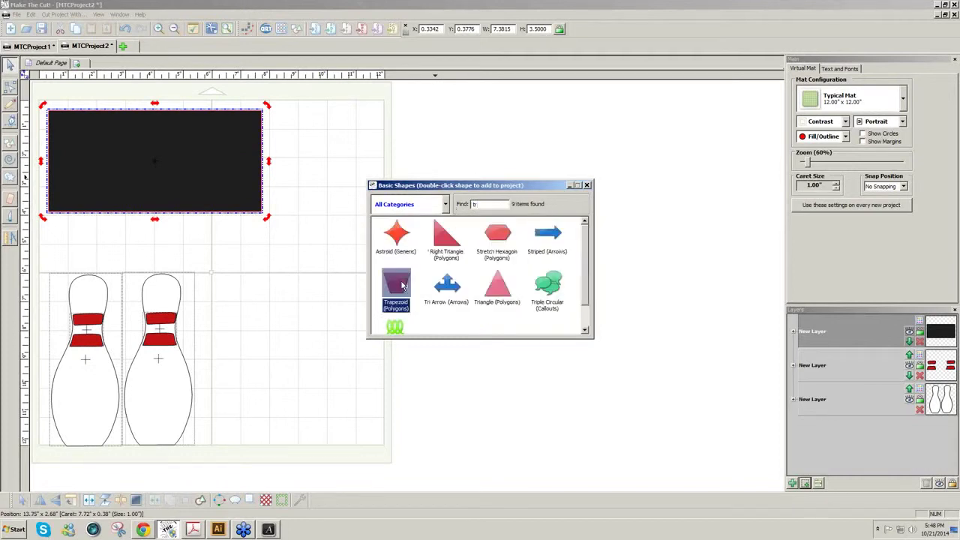
{"action": "left_click", "coordinate": [586, 186]}
{"action": "left_click_drag", "start_coordinate": [287, 137], "coordinate": [312, 172]}
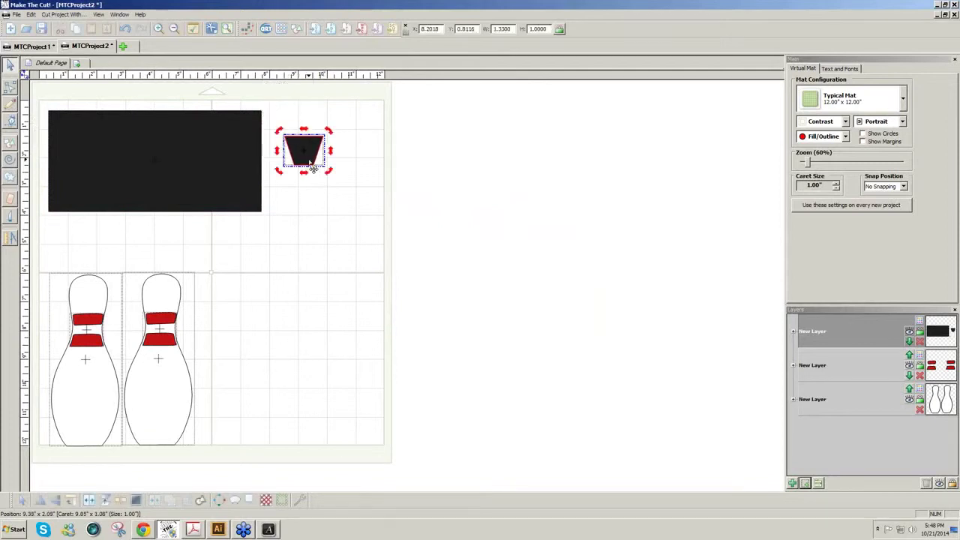
{"action": "left_click", "coordinate": [76, 503]}
{"action": "left_click", "coordinate": [76, 503]}
{"action": "left_click", "coordinate": [76, 503]}
{"action": "left_click_drag", "start_coordinate": [312, 160], "coordinate": [287, 157]}
Step: Nudge the rectangle up and fit the trapezoid tab, about 0.46 by 1.03 inches, against its right edge
{"action": "left_click", "coordinate": [200, 192]}
{"action": "key", "text": "Up"}
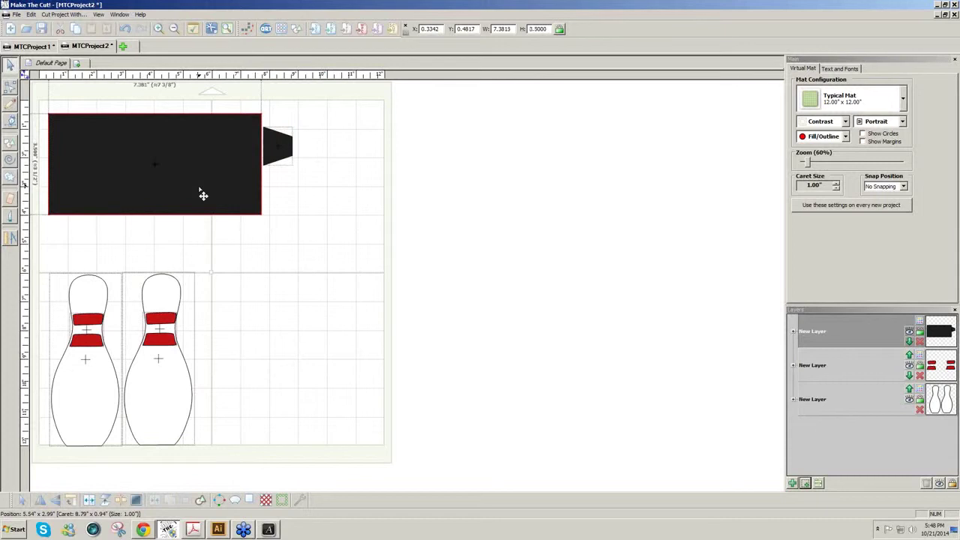
{"action": "left_click", "coordinate": [203, 195]}
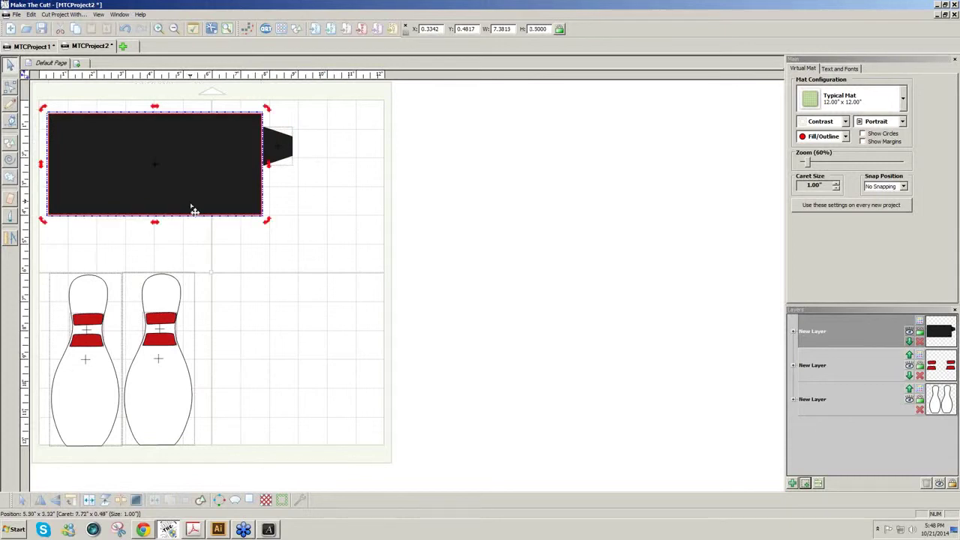
{"action": "left_click", "coordinate": [273, 147]}
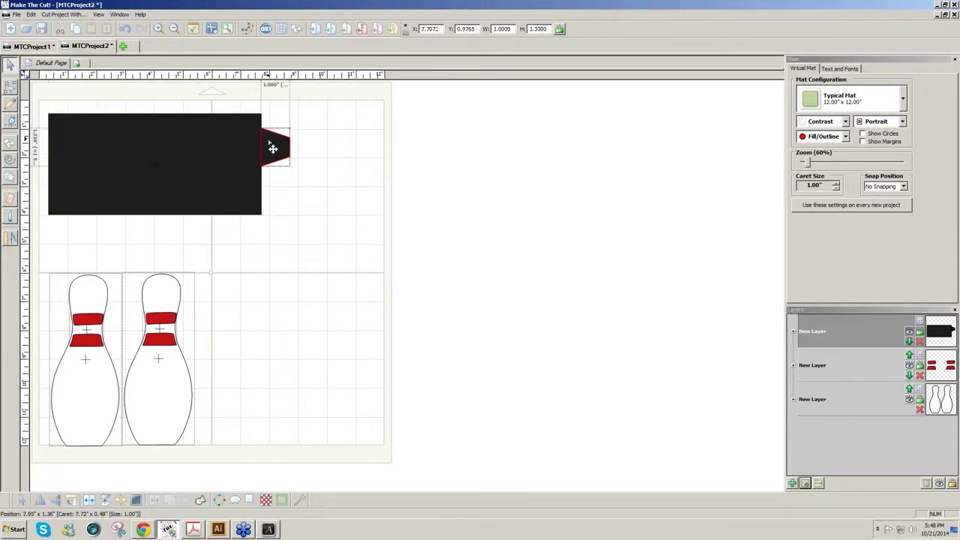
{"action": "mouse_move", "coordinate": [273, 148]}
{"action": "left_mouse_down"}
{"action": "mouse_move", "coordinate": [292, 152]}
{"action": "mouse_move", "coordinate": [264, 181]}
{"action": "mouse_move", "coordinate": [262, 216]}
{"action": "mouse_move", "coordinate": [269, 153]}
{"action": "left_mouse_up"}
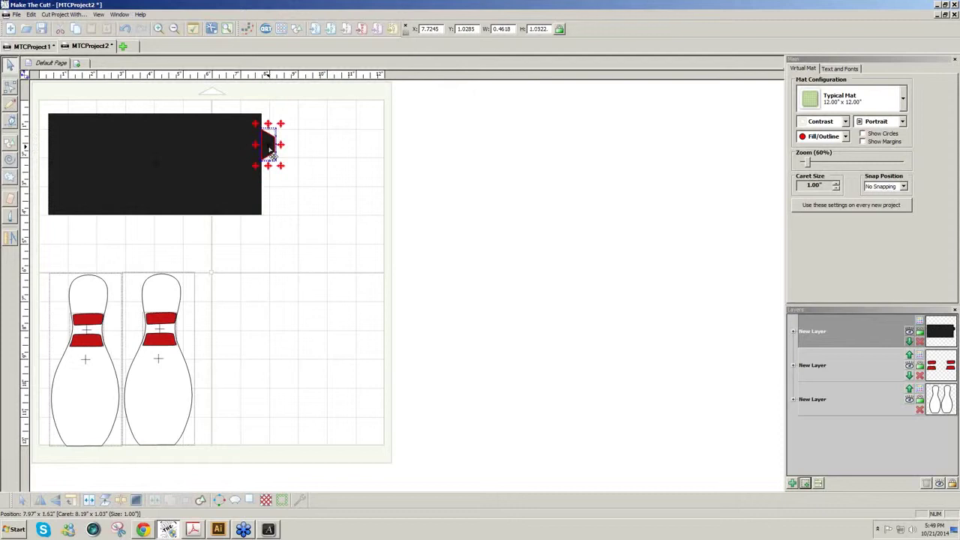
{"action": "left_click", "coordinate": [282, 128]}
{"action": "left_click", "coordinate": [269, 139]}
{"action": "left_click_drag", "start_coordinate": [269, 159], "coordinate": [265, 223]}
{"action": "left_click", "coordinate": [277, 194]}
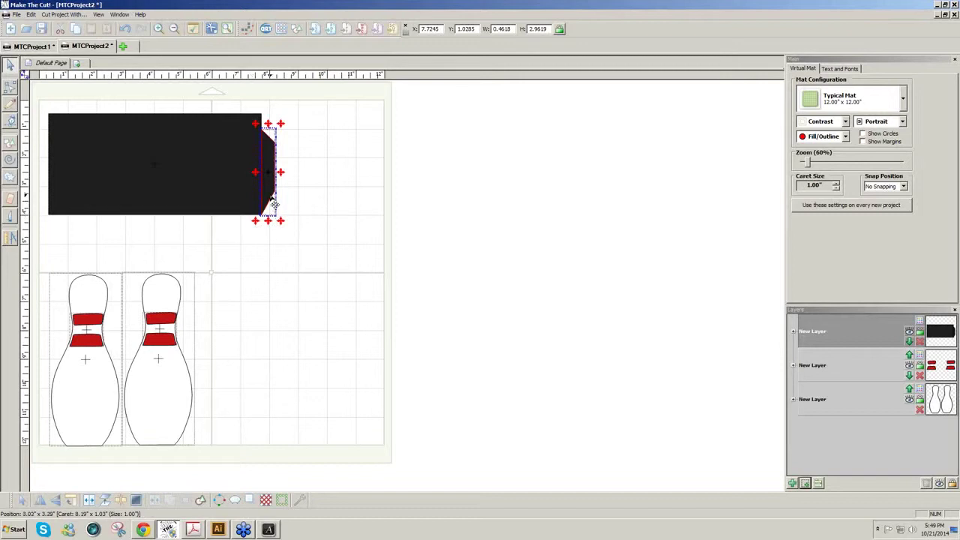
{"action": "left_click", "coordinate": [274, 204]}
{"action": "left_click_drag", "start_coordinate": [275, 204], "coordinate": [286, 204]}
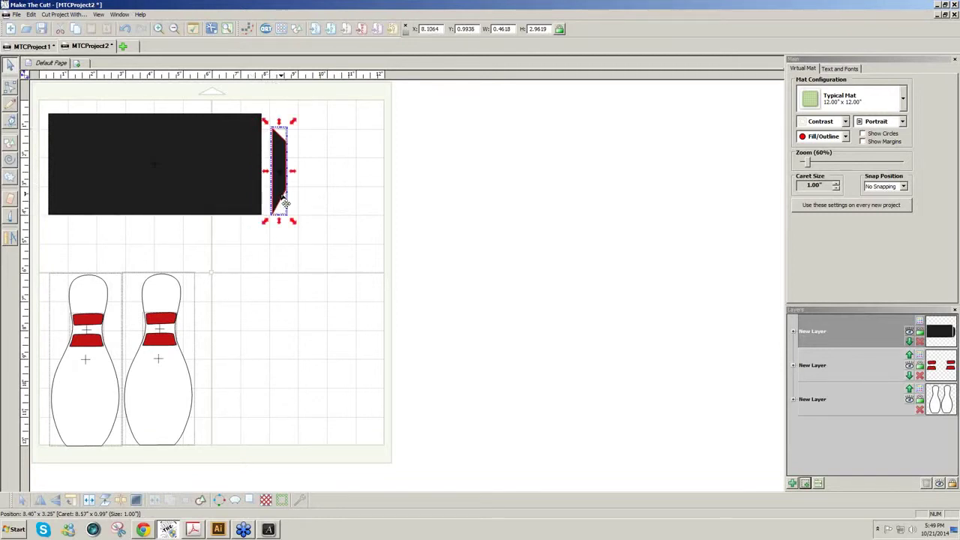
{"action": "key", "text": "ctrl+z"}
{"action": "key", "text": "ctrl+z"}
{"action": "key", "text": "ctrl+z"}
{"action": "key", "text": "ctrl+z"}
Step: Rotate the tab to point down and hang it below the rectangle's left corner at 0.34 × 0.81 inches
{"action": "left_click", "coordinate": [312, 168]}
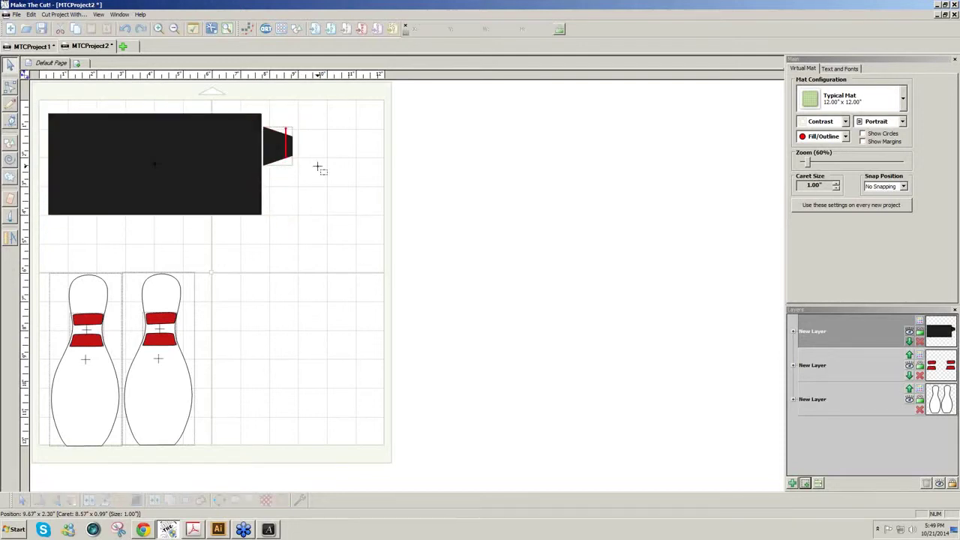
{"action": "left_click", "coordinate": [288, 162]}
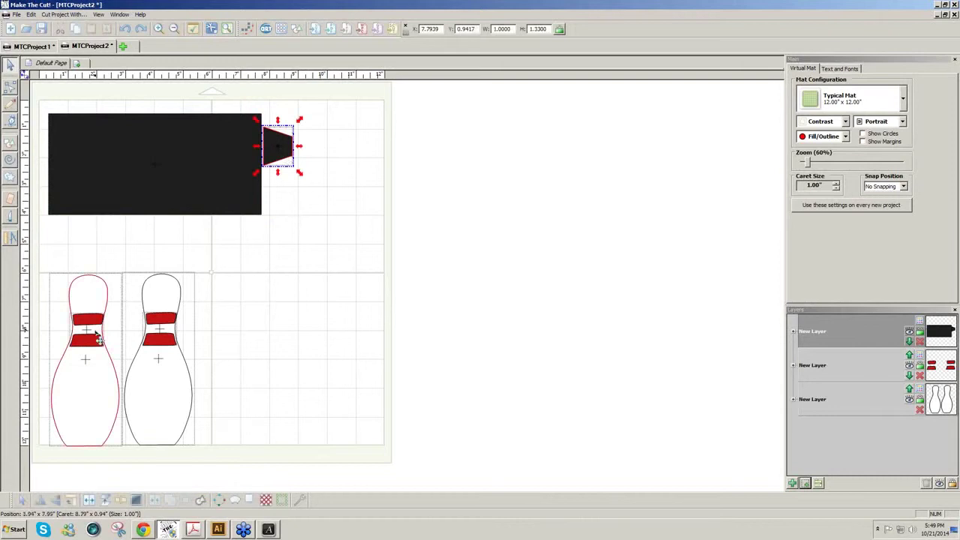
{"action": "left_click", "coordinate": [74, 502]}
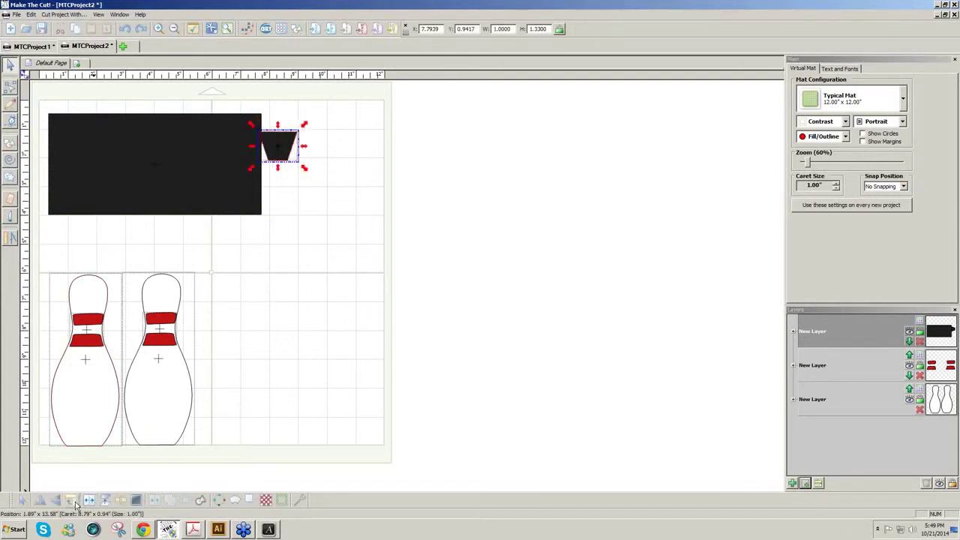
{"action": "left_click", "coordinate": [285, 114]}
{"action": "left_click_drag", "start_coordinate": [285, 149], "coordinate": [69, 233]}
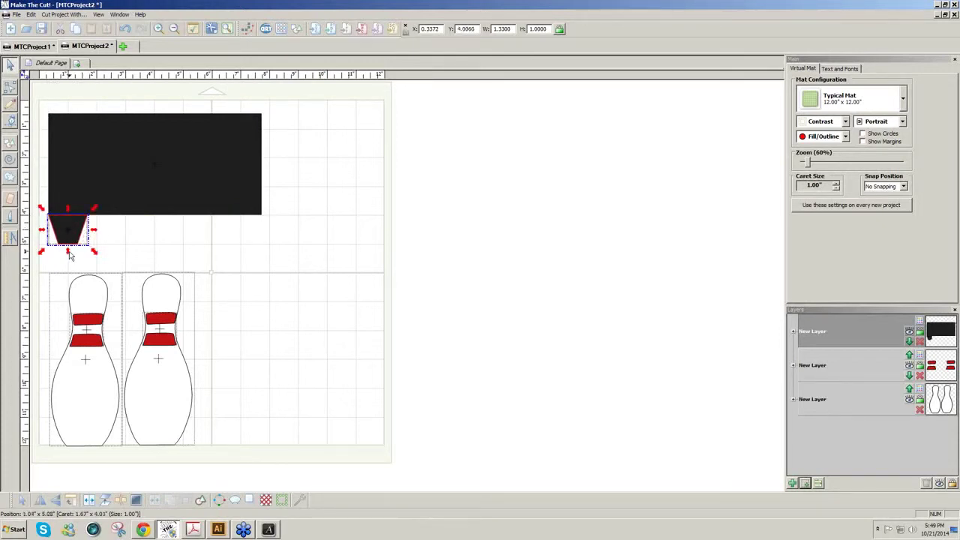
{"action": "mouse_move", "coordinate": [69, 255]}
{"action": "left_mouse_down"}
{"action": "mouse_move", "coordinate": [92, 230]}
{"action": "mouse_move", "coordinate": [65, 239]}
{"action": "left_mouse_up"}
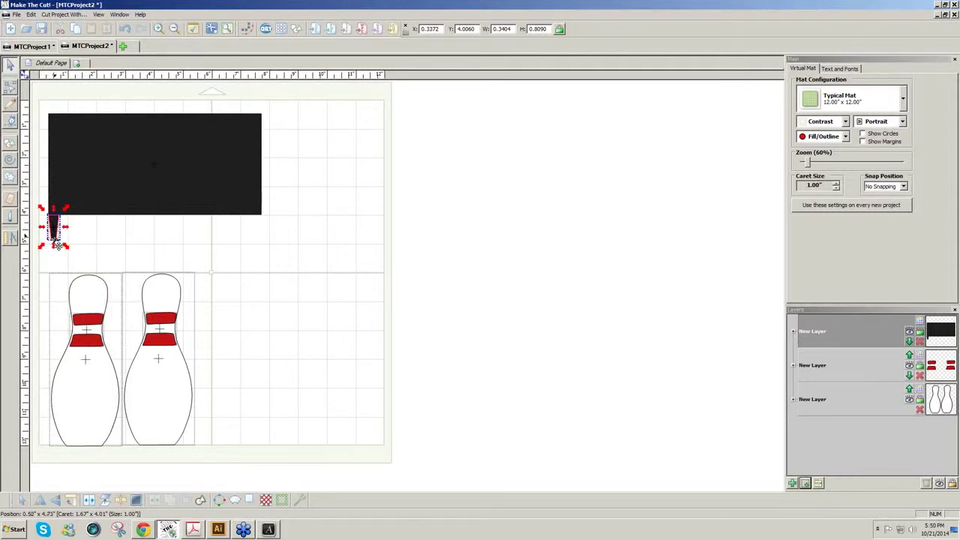
{"action": "left_click_drag", "start_coordinate": [59, 246], "coordinate": [59, 245]}
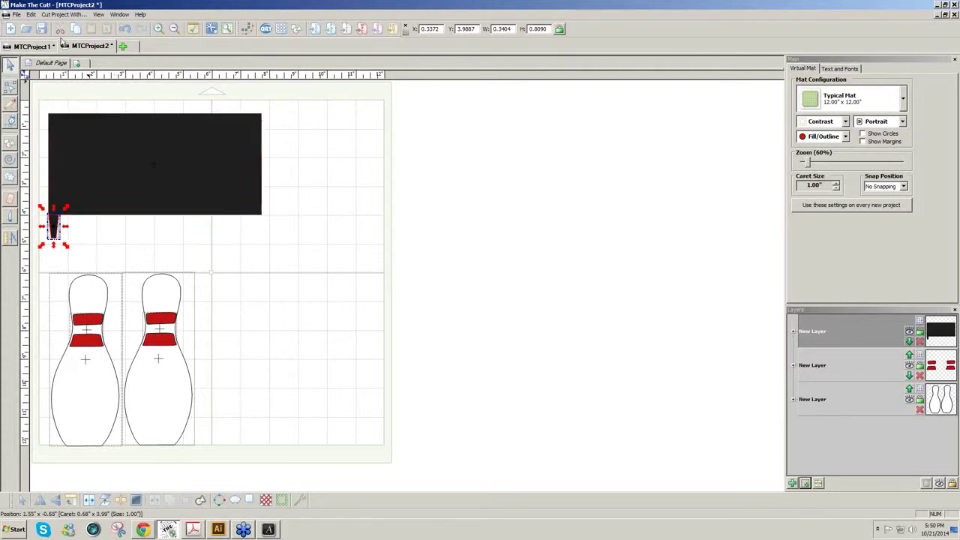
Step: Duplicate the spike into 1 row of 17 columns with 0 spacing, stretched to about 7.36 inches wide
{"action": "left_click", "coordinate": [35, 17]}
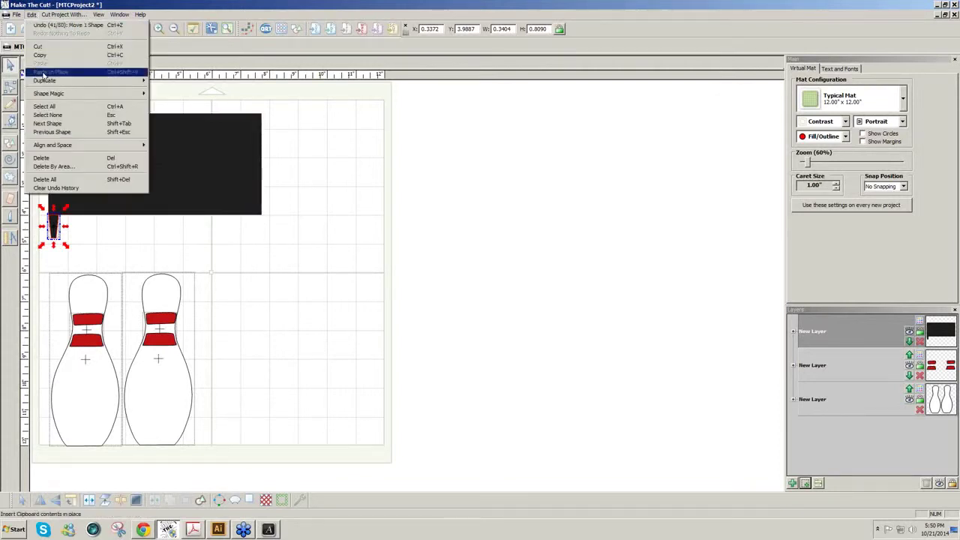
{"action": "mouse_move", "coordinate": [110, 84]}
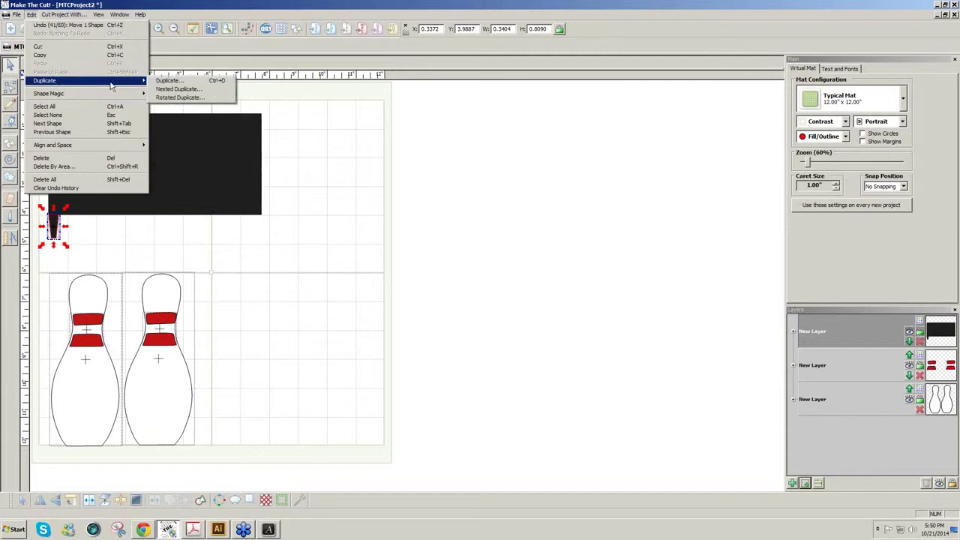
{"action": "left_click", "coordinate": [159, 81]}
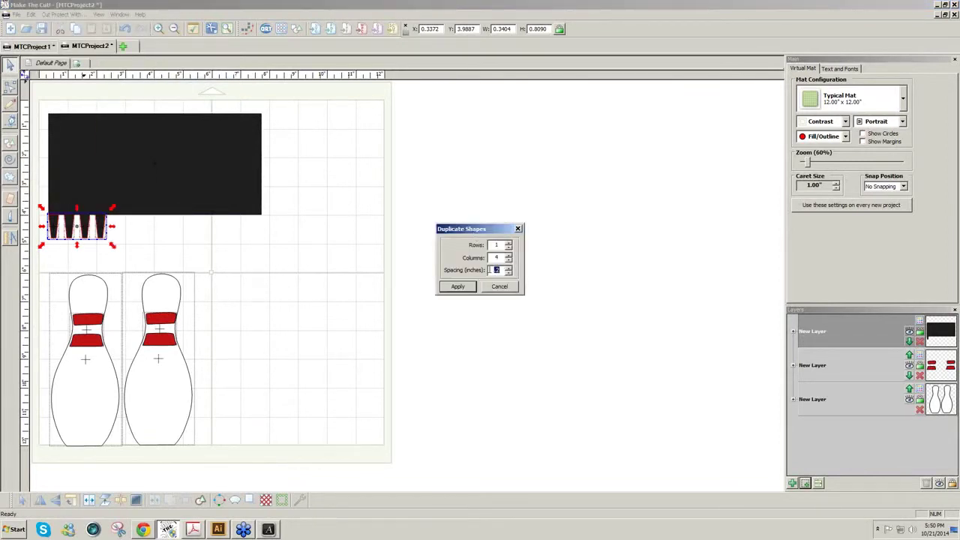
{"action": "type", "text": "0"}
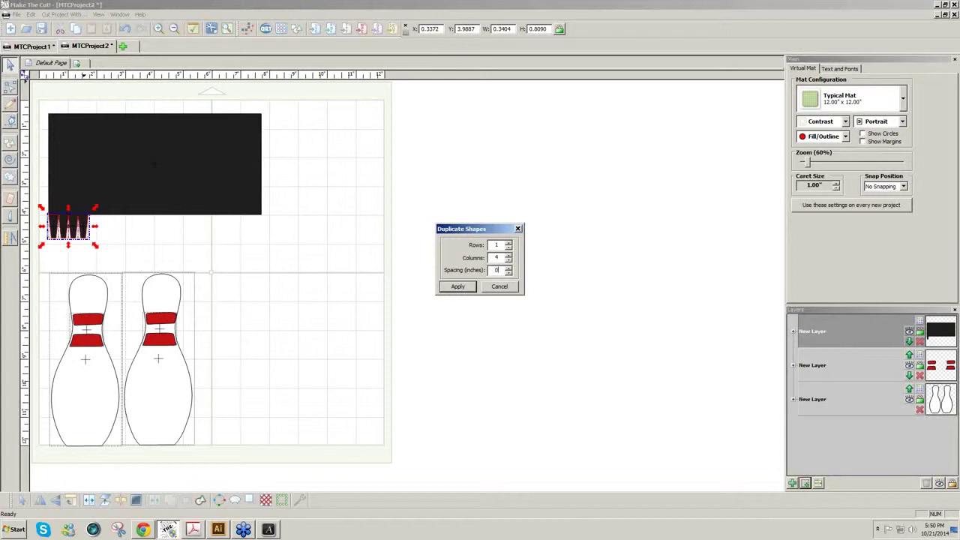
{"action": "left_click", "coordinate": [509, 255]}
{"action": "left_click", "coordinate": [509, 255]}
{"action": "left_click", "coordinate": [509, 255]}
{"action": "left_click", "coordinate": [508, 255]}
{"action": "left_click", "coordinate": [509, 255]}
{"action": "left_click", "coordinate": [509, 255]}
{"action": "left_click", "coordinate": [509, 255]}
{"action": "left_click", "coordinate": [508, 255]}
{"action": "left_click", "coordinate": [509, 255]}
{"action": "left_click", "coordinate": [508, 255]}
{"action": "left_click", "coordinate": [509, 255]}
{"action": "left_click", "coordinate": [509, 255]}
{"action": "left_click", "coordinate": [509, 255]}
{"action": "left_click", "coordinate": [509, 255]}
{"action": "left_click", "coordinate": [509, 255]}
{"action": "left_click", "coordinate": [508, 255]}
{"action": "left_click", "coordinate": [508, 255]}
{"action": "left_click", "coordinate": [509, 255]}
{"action": "left_click", "coordinate": [509, 255]}
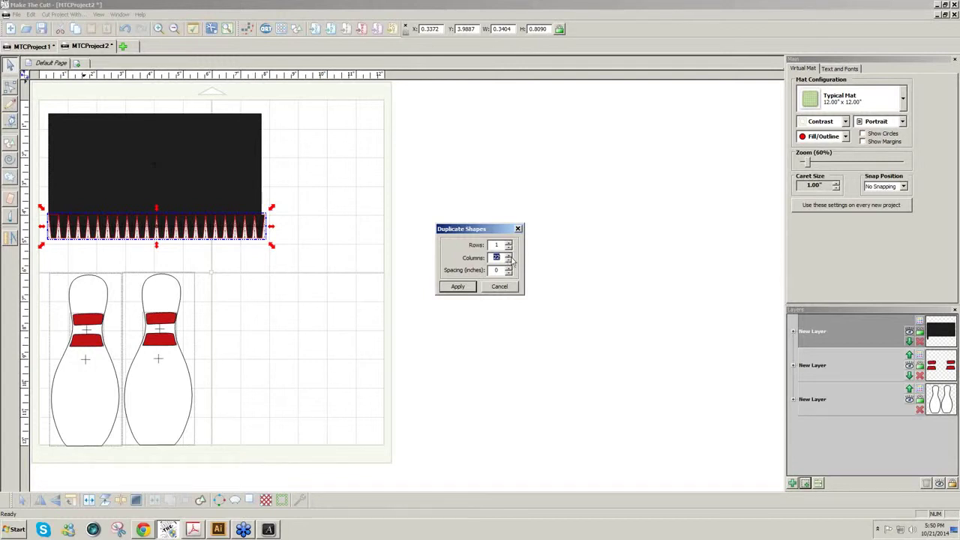
{"action": "left_click", "coordinate": [508, 260]}
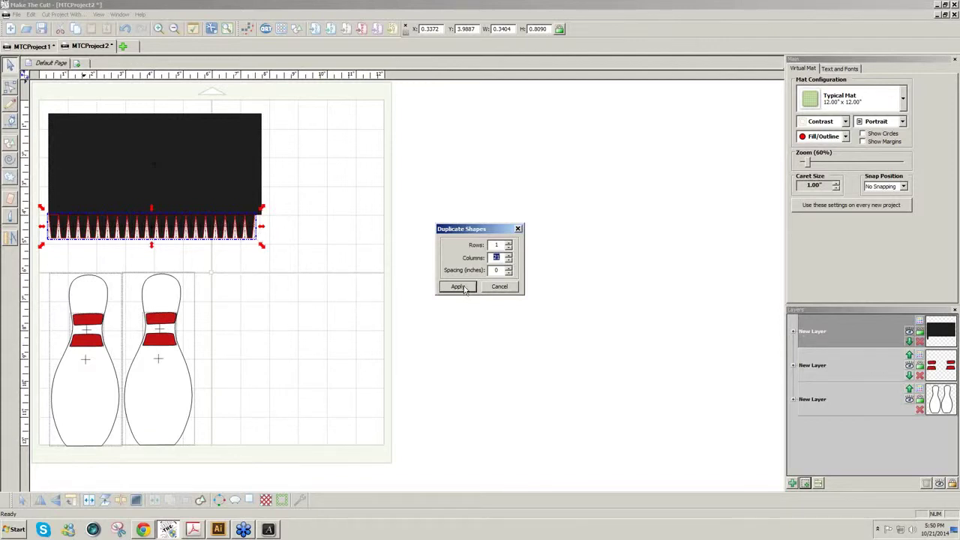
{"action": "left_click", "coordinate": [459, 287]}
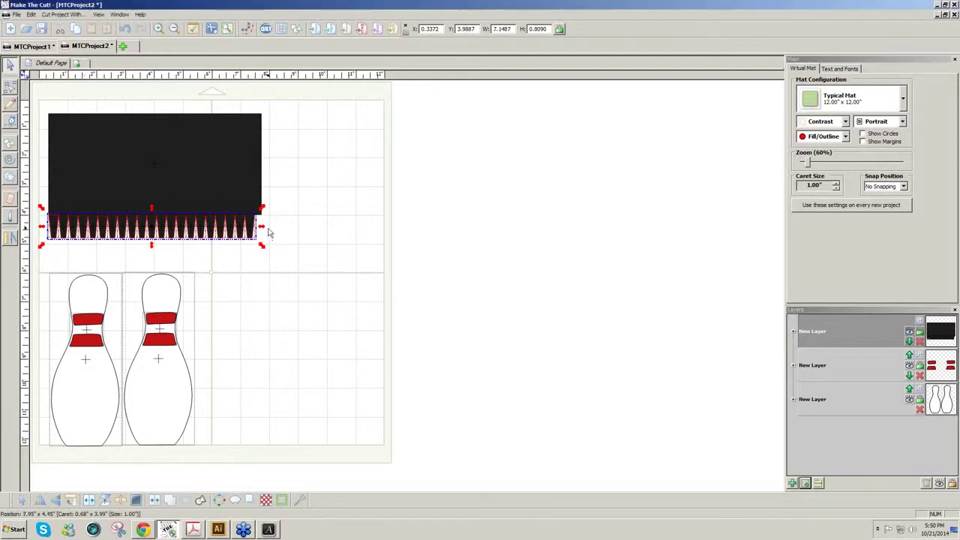
{"action": "left_click_drag", "start_coordinate": [261, 229], "coordinate": [268, 232]}
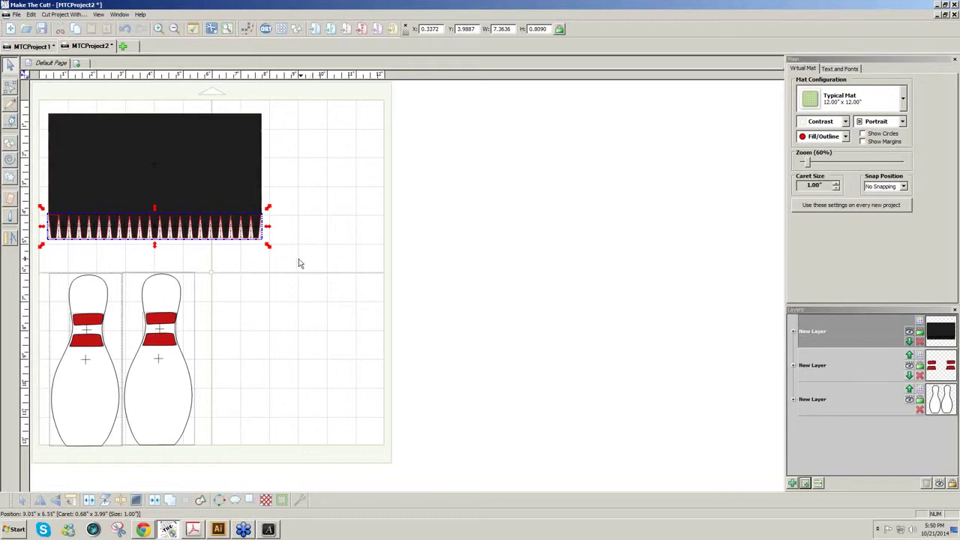
{"action": "left_click_drag", "start_coordinate": [300, 259], "coordinate": [43, 210]}
Step: Zoom in and arrow-nudge the spike strip flush under the rectangle at Y 3.9783, then zoom back out
{"action": "scroll", "coordinate": [314, 368], "scroll_direction": "up", "scroll_amount": 3}
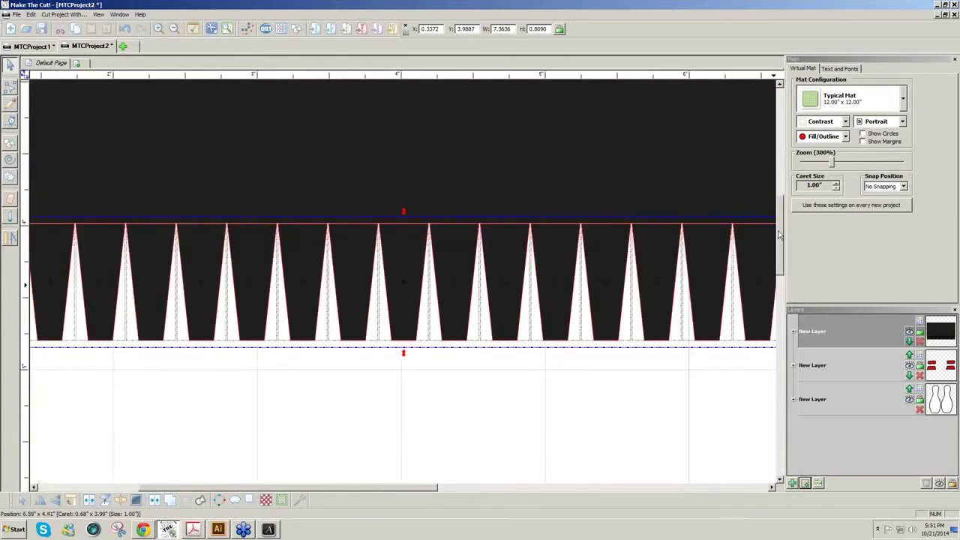
{"action": "scroll", "coordinate": [779, 236], "scroll_direction": "down", "scroll_amount": 1}
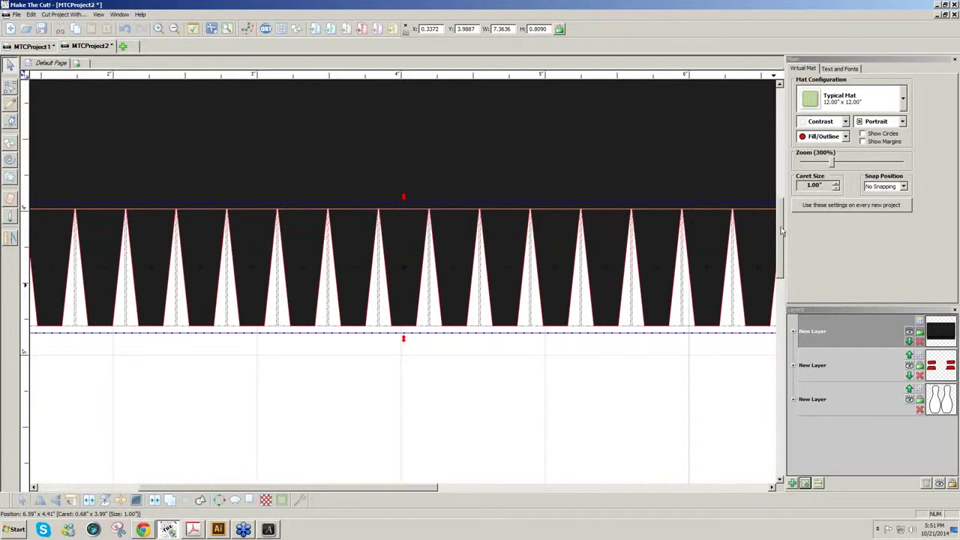
{"action": "key", "text": "Down"}
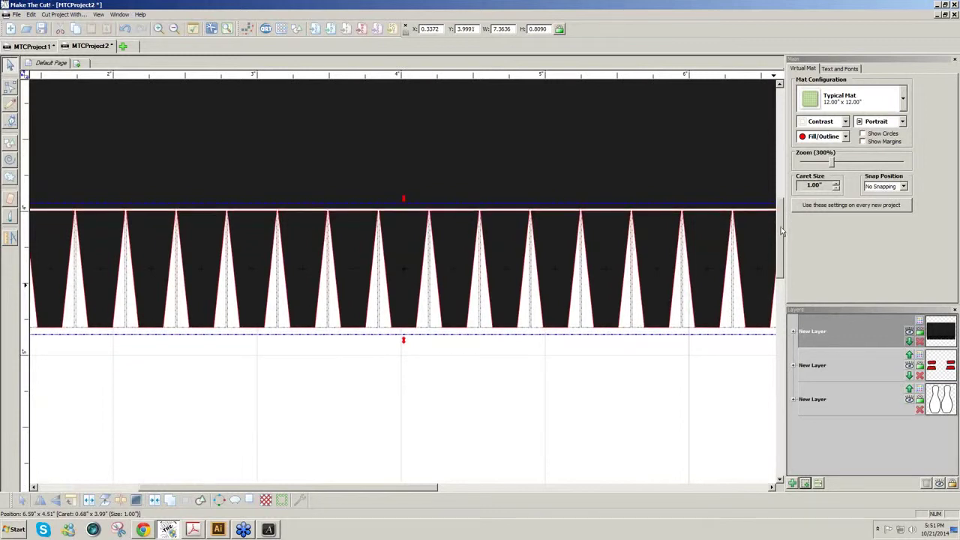
{"action": "key", "text": "Up"}
{"action": "key", "text": "Up"}
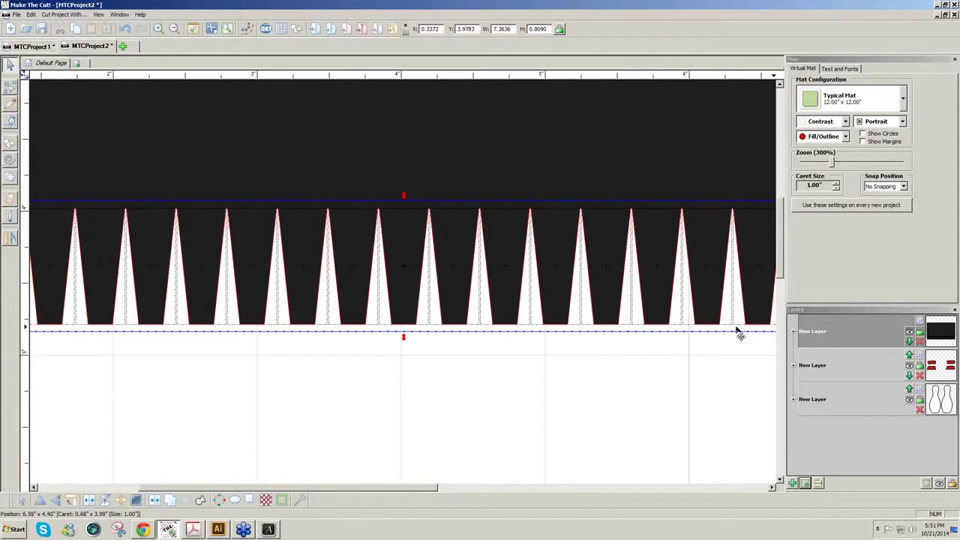
{"action": "scroll", "coordinate": [432, 490], "scroll_direction": "right", "scroll_amount": 3}
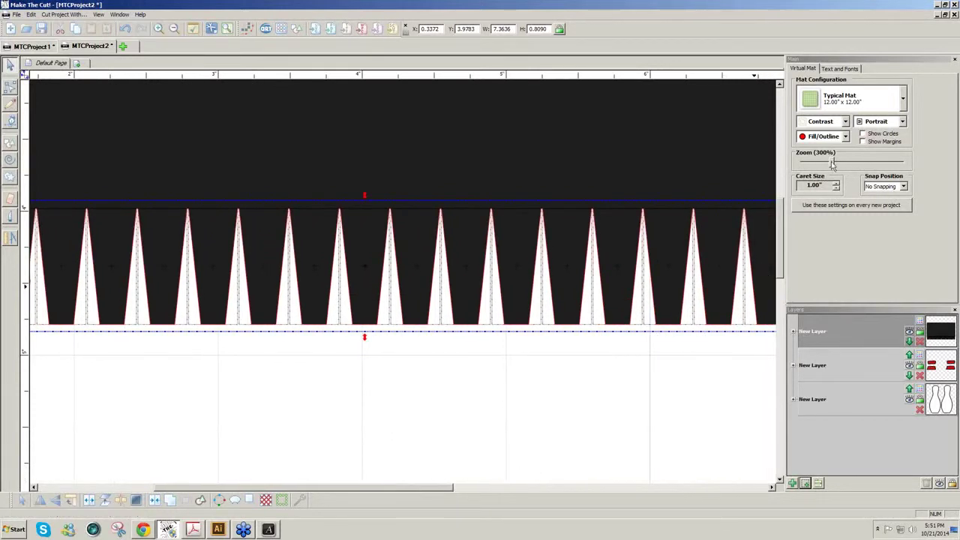
{"action": "left_click_drag", "start_coordinate": [831, 164], "coordinate": [811, 163]}
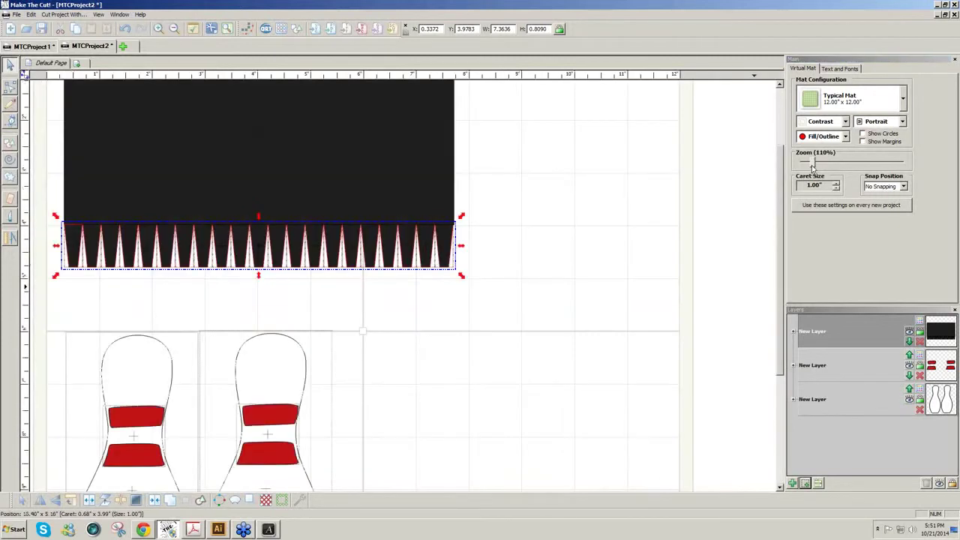
{"action": "left_click_drag", "start_coordinate": [784, 197], "coordinate": [445, 150]}
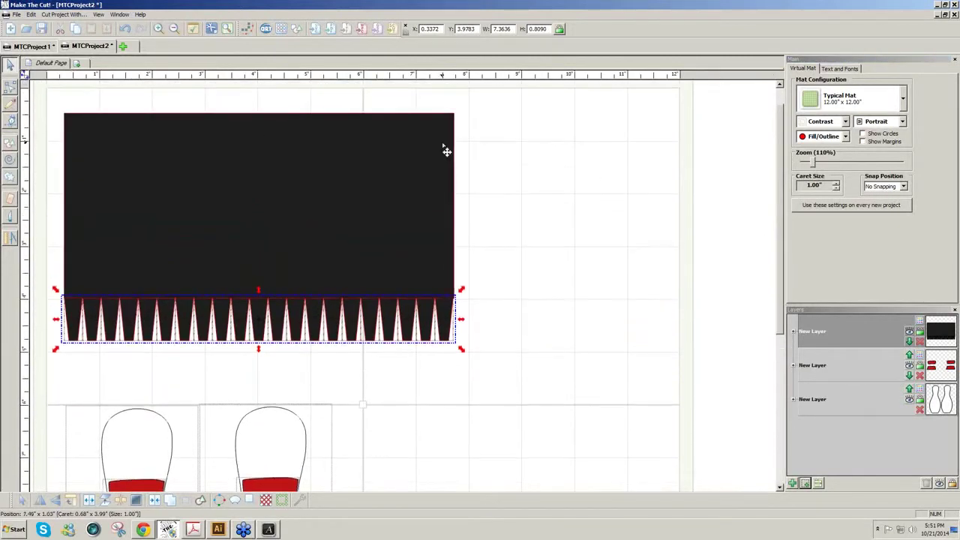
Step: Draw a tapered flap outline with the Pen tool off the strip's right edge
{"action": "left_click", "coordinate": [11, 124]}
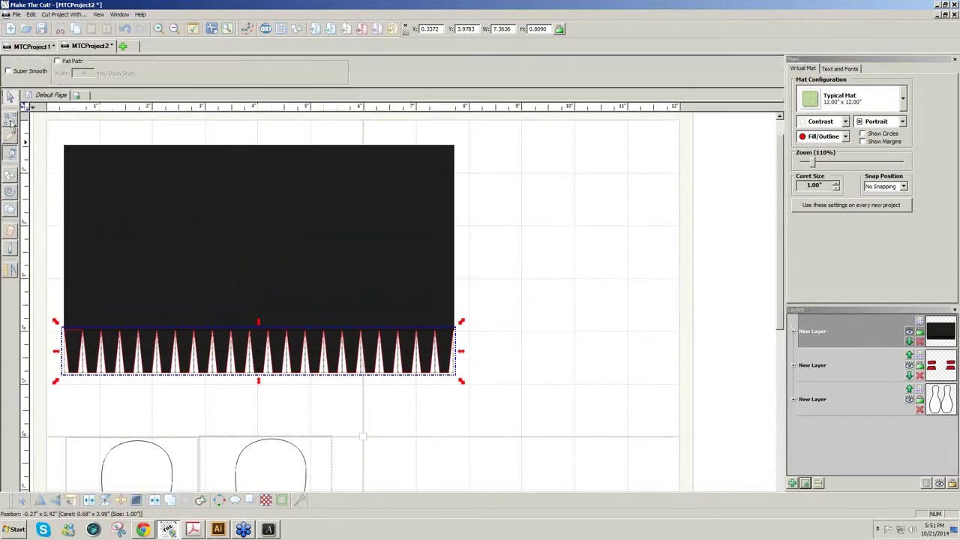
{"action": "left_click", "coordinate": [454, 174]}
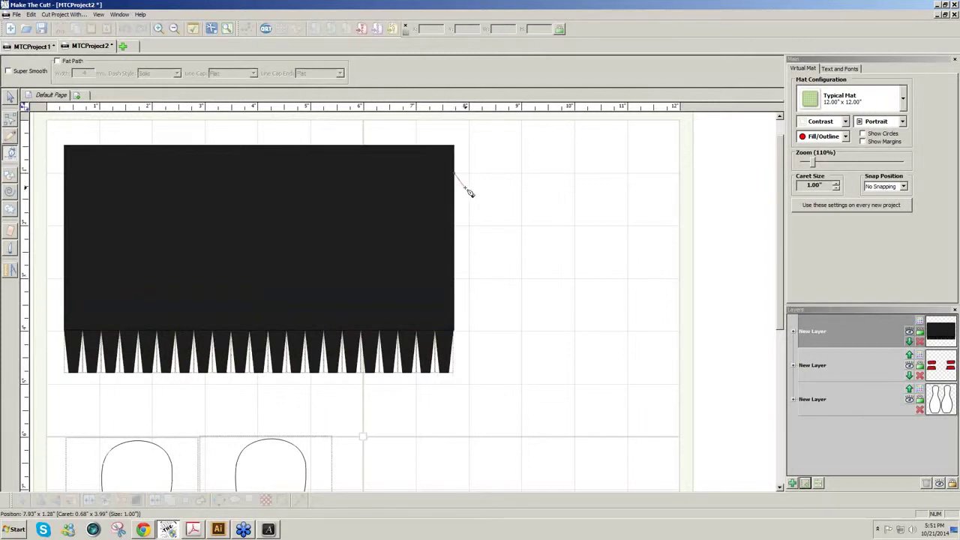
{"action": "left_click", "coordinate": [476, 183]}
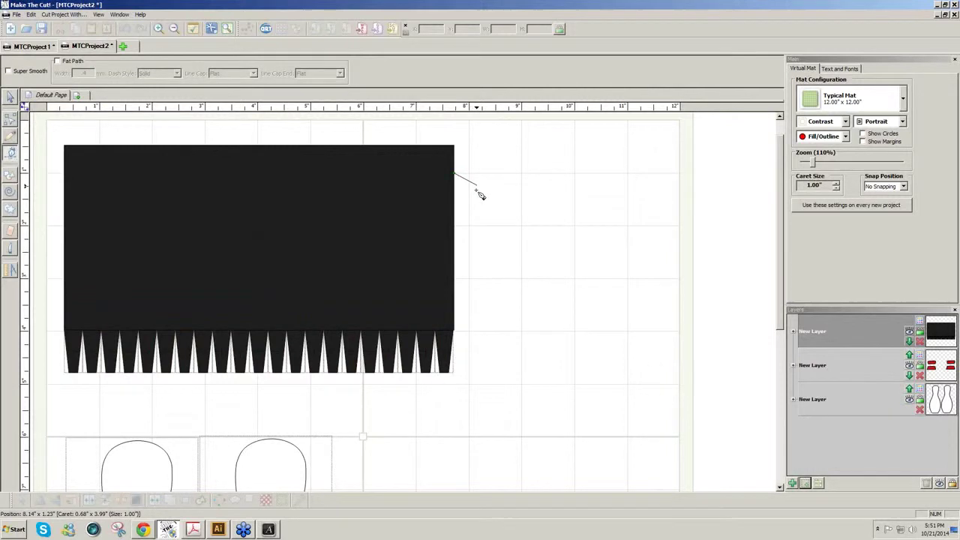
{"action": "left_click", "coordinate": [475, 322]}
{"action": "left_click", "coordinate": [455, 331]}
{"action": "left_click", "coordinate": [454, 176]}
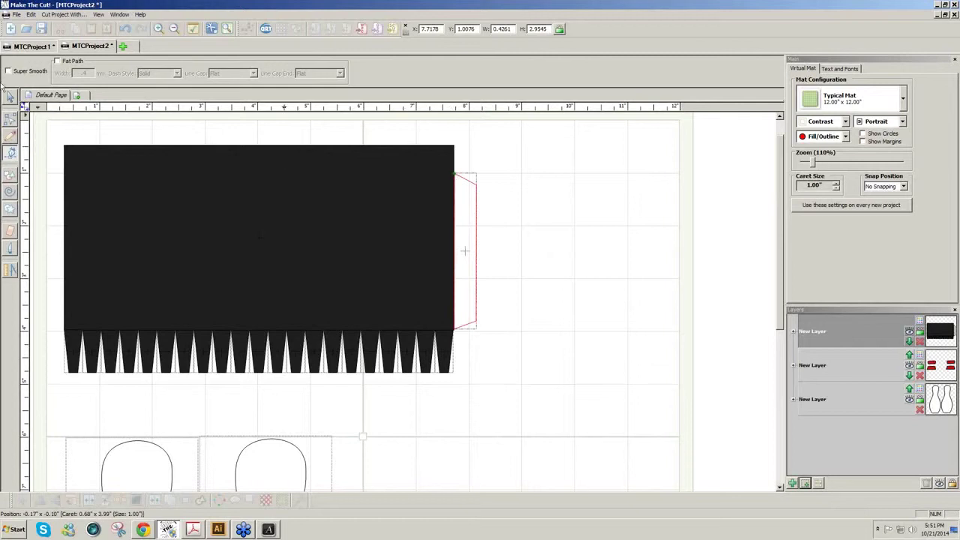
Step: Make the flap's right segment a straight line, join its open node to close it, and add a new layer
{"action": "left_click", "coordinate": [9, 120]}
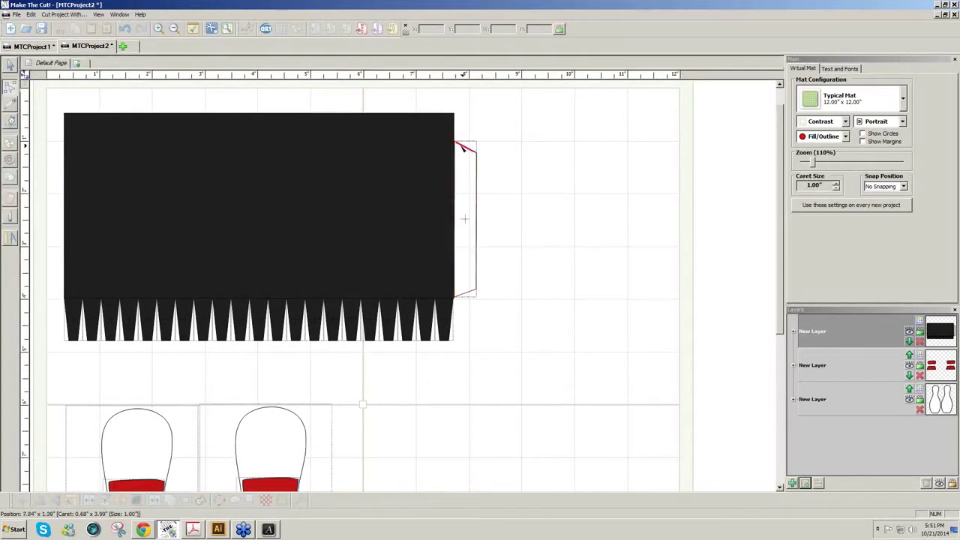
{"action": "left_click", "coordinate": [455, 153]}
{"action": "right_click", "coordinate": [455, 153]}
{"action": "left_click", "coordinate": [484, 185]}
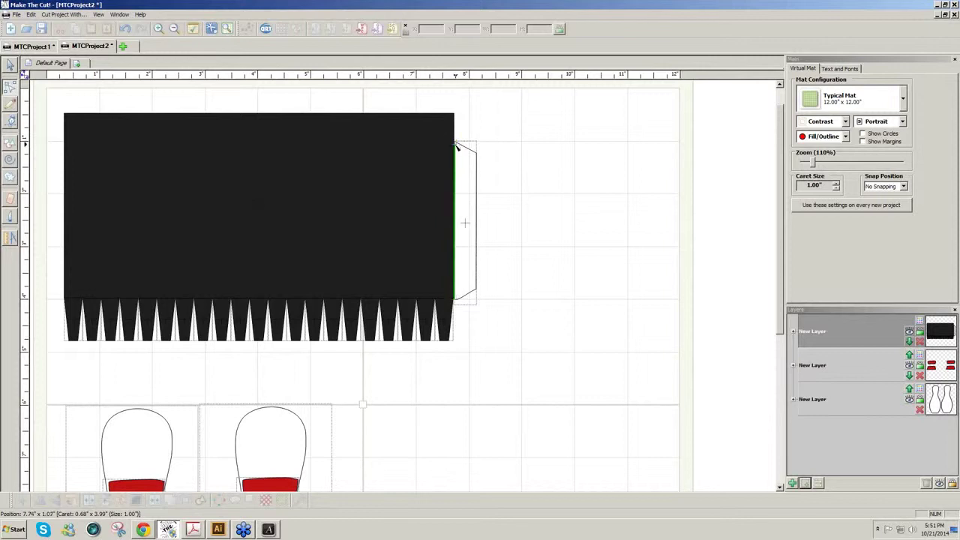
{"action": "right_click", "coordinate": [456, 146]}
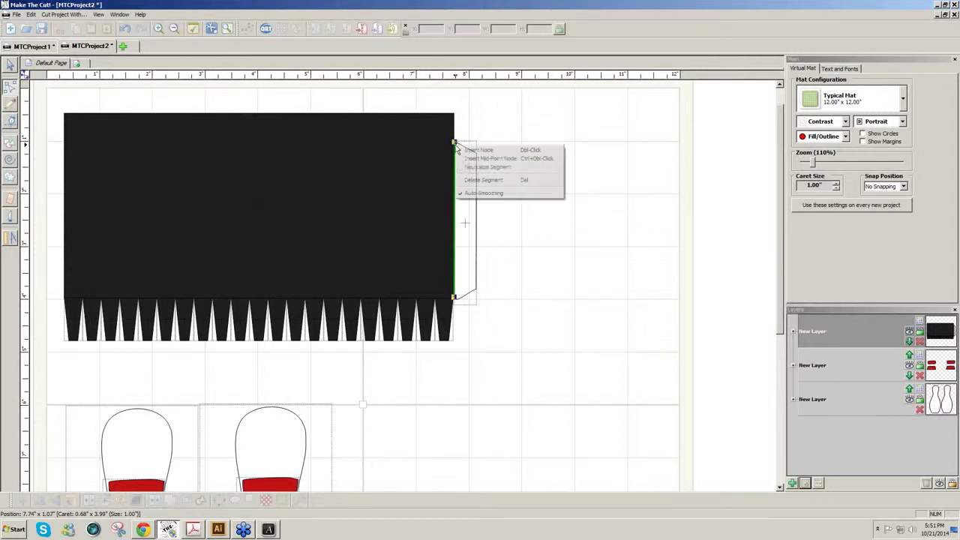
{"action": "left_click", "coordinate": [539, 233]}
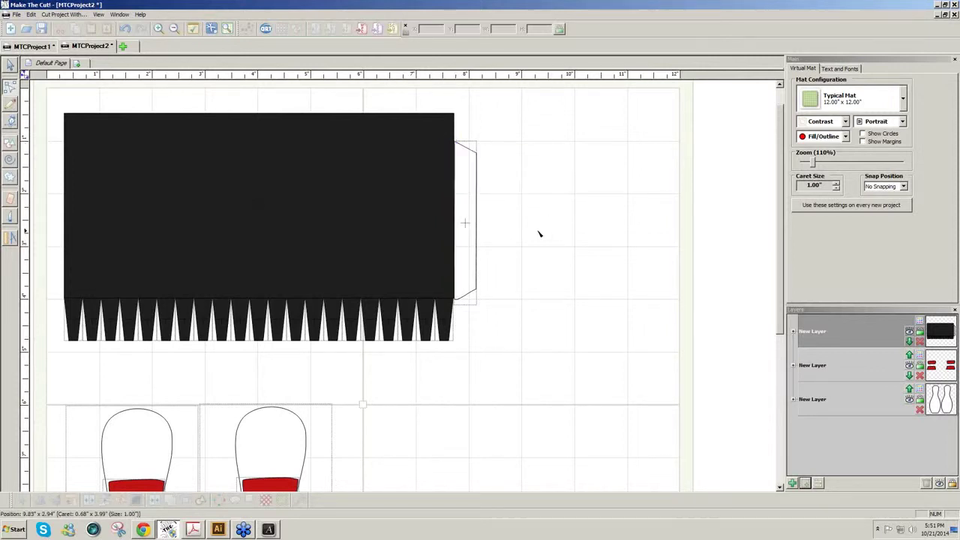
{"action": "left_click", "coordinate": [456, 145]}
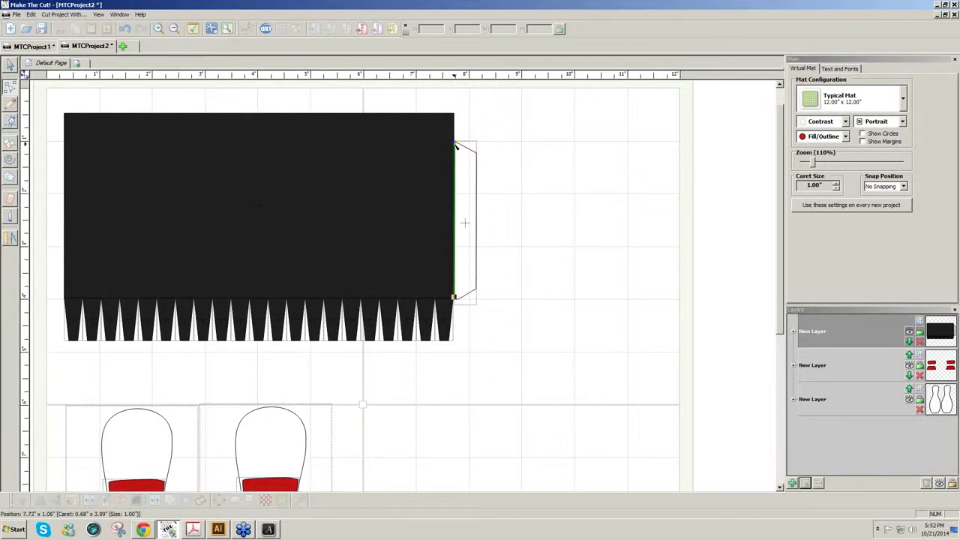
{"action": "right_click", "coordinate": [455, 145]}
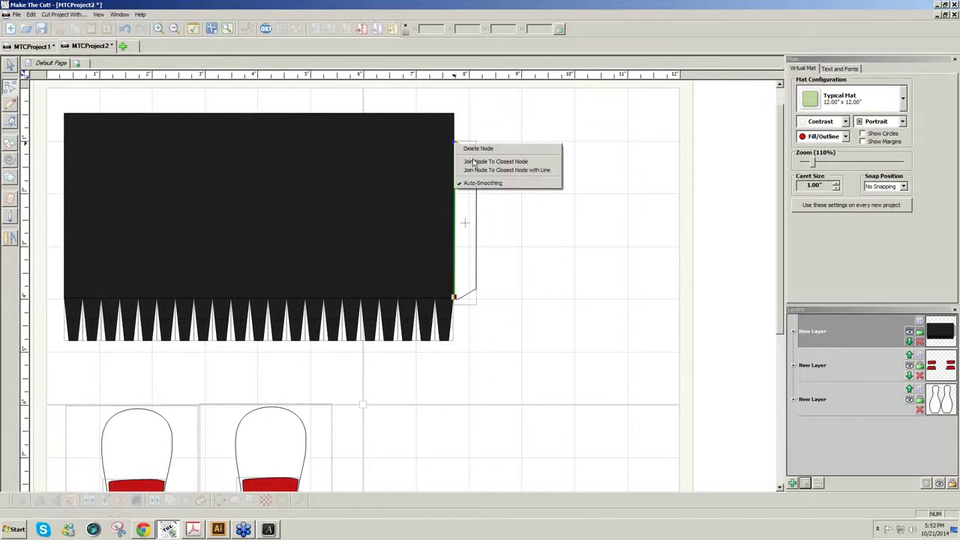
{"action": "left_click", "coordinate": [474, 162]}
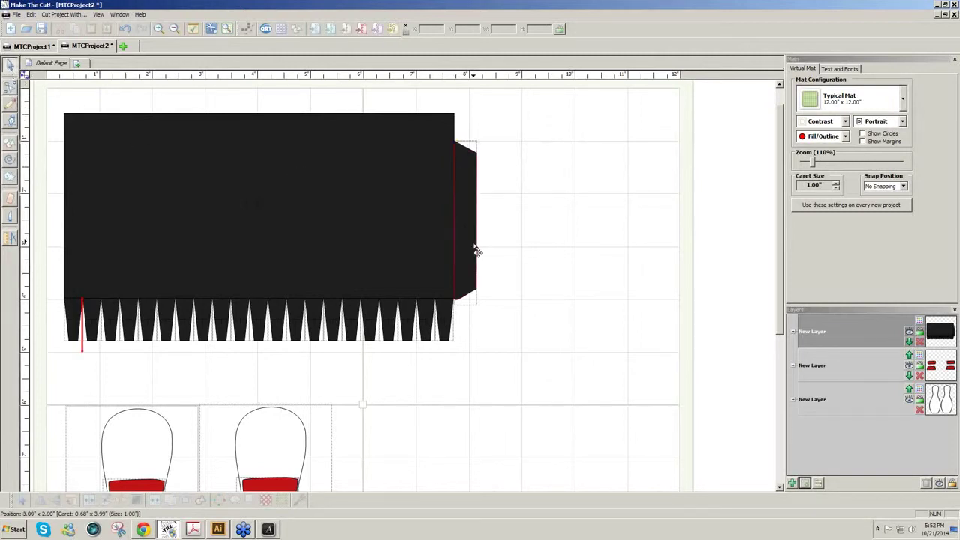
{"action": "left_click_drag", "start_coordinate": [476, 251], "coordinate": [472, 250]}
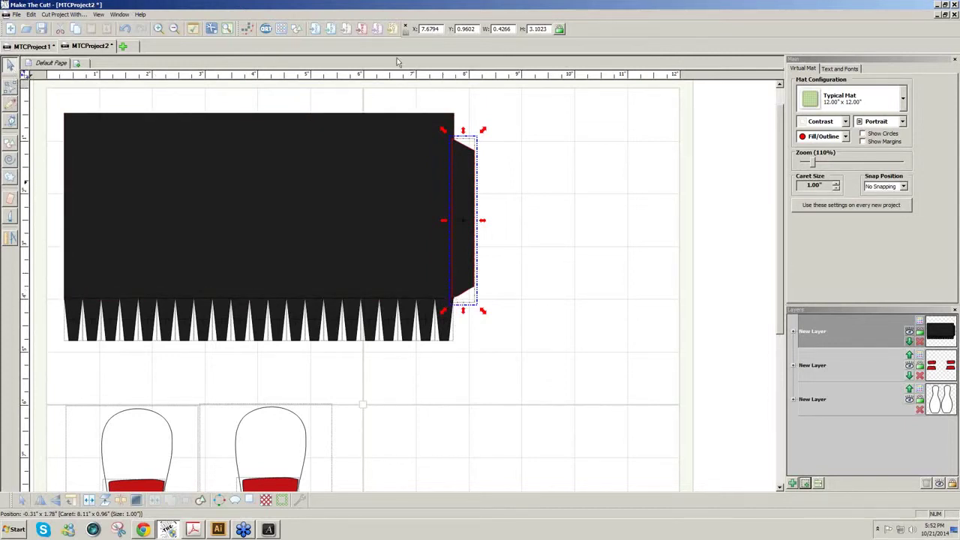
{"action": "left_click", "coordinate": [793, 483]}
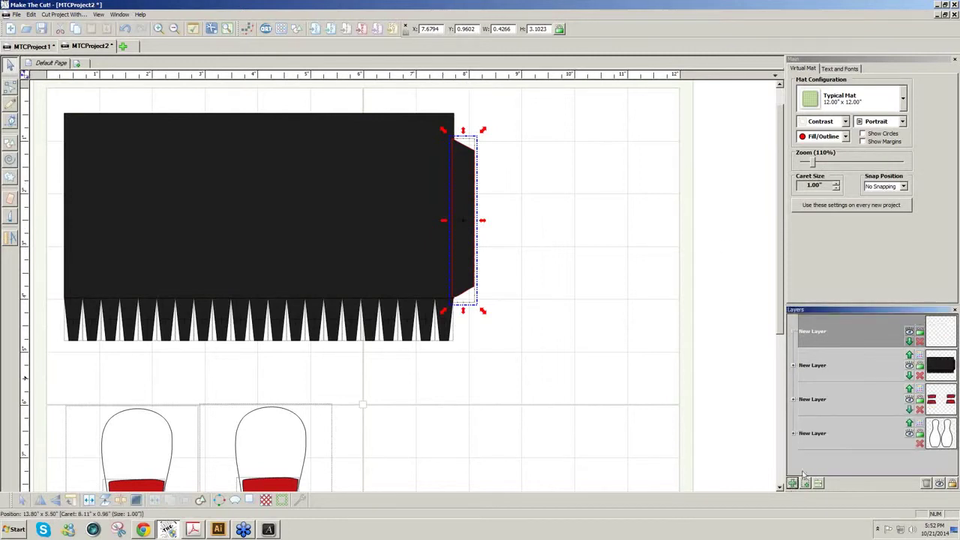
{"action": "left_click", "coordinate": [295, 30]}
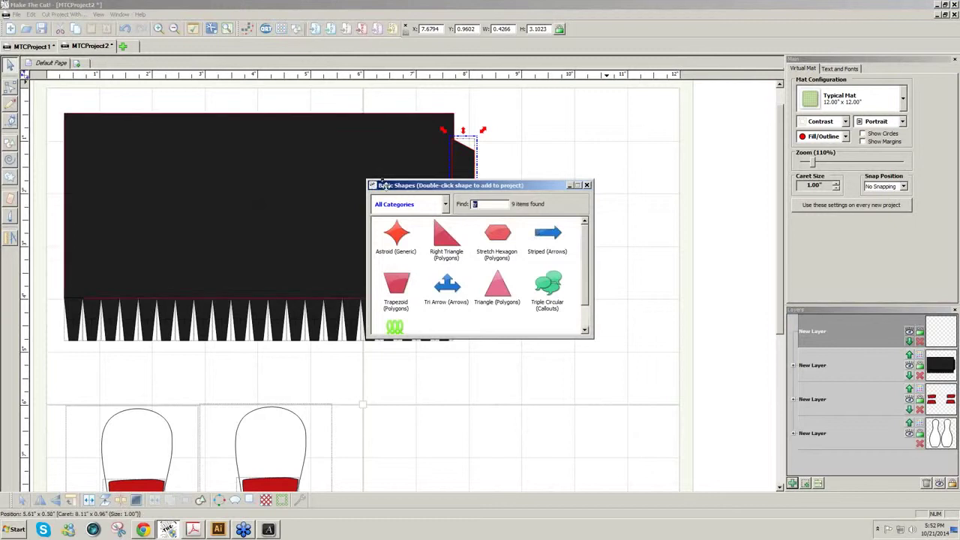
Step: Add a square from Basic Shapes and size it to 3 by 3 inches
{"action": "type", "text": "sq"}
{"action": "left_click", "coordinate": [454, 238]}
{"action": "double_click", "coordinate": [453, 239]}
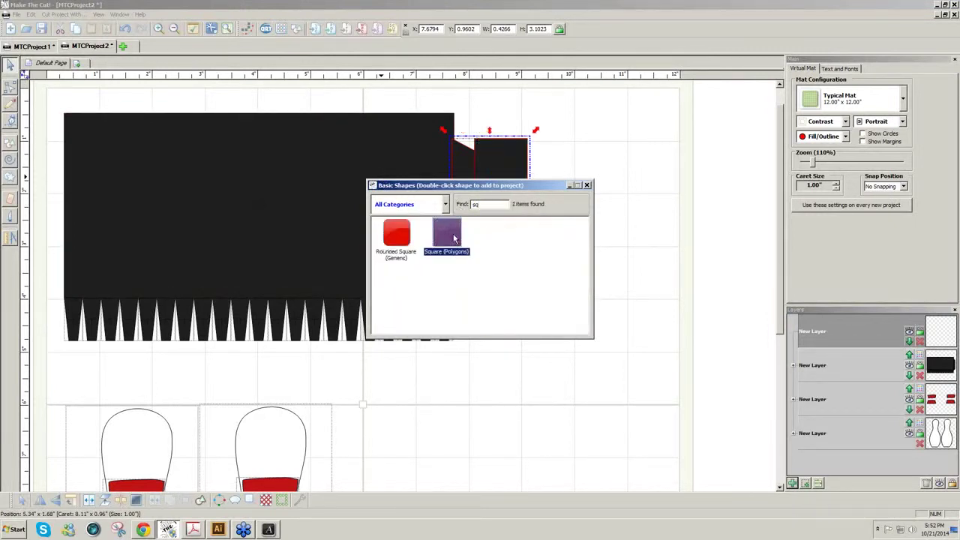
{"action": "left_click", "coordinate": [588, 185]}
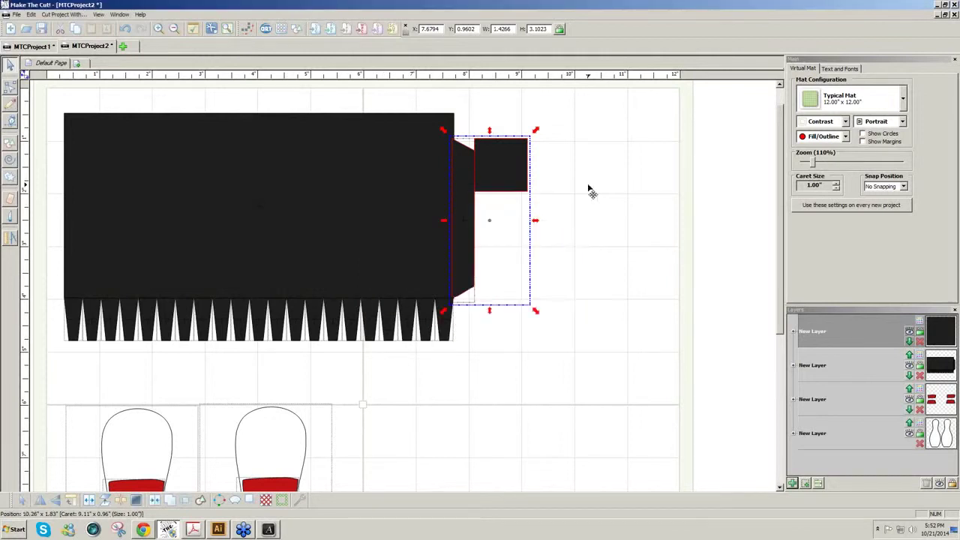
{"action": "left_click", "coordinate": [510, 184]}
{"action": "left_click_drag", "start_coordinate": [534, 189], "coordinate": [579, 203]}
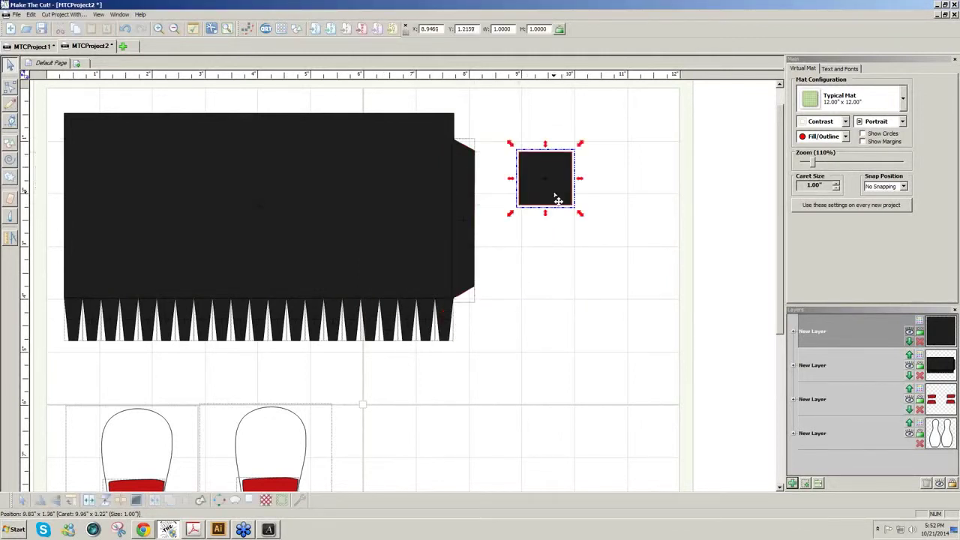
{"action": "double_click", "coordinate": [514, 28]}
{"action": "type", "text": "3"}
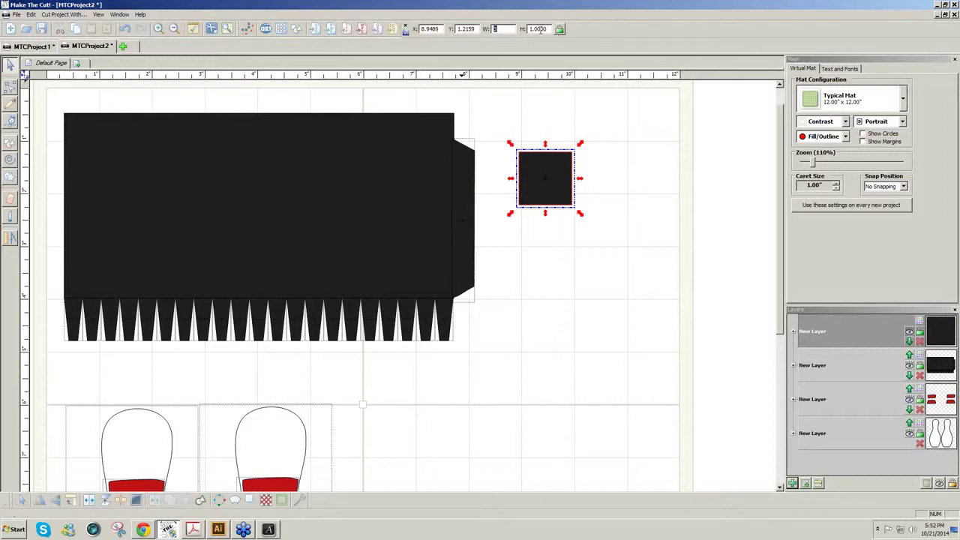
{"action": "double_click", "coordinate": [539, 28]}
{"action": "type", "text": "3"}
{"action": "left_click_drag", "start_coordinate": [477, 28], "coordinate": [443, 29]}
{"action": "type", "text": "7.3815"}
{"action": "key", "text": "Return"}
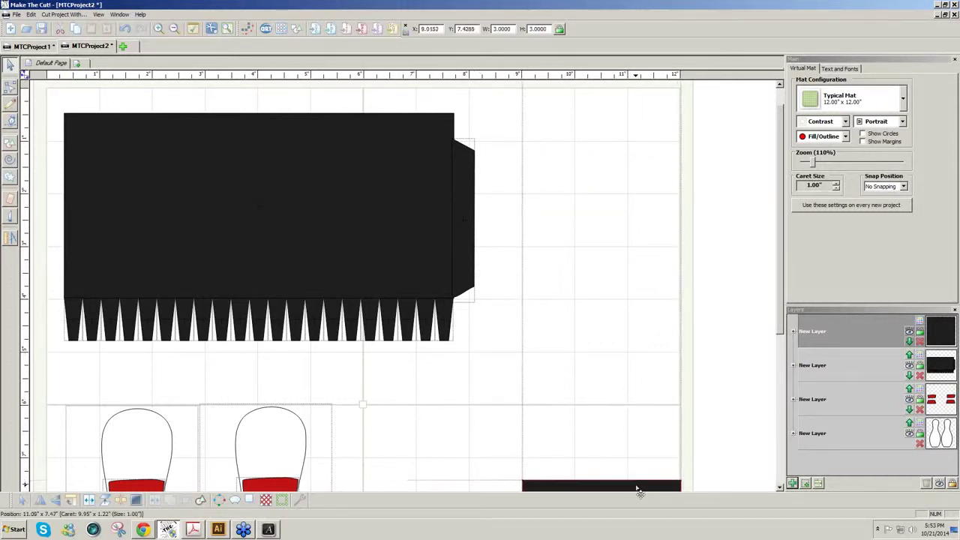
Step: Widen the square to 7.3815 inches and lay it over the box strip
{"action": "left_click_drag", "start_coordinate": [634, 487], "coordinate": [618, 152]}
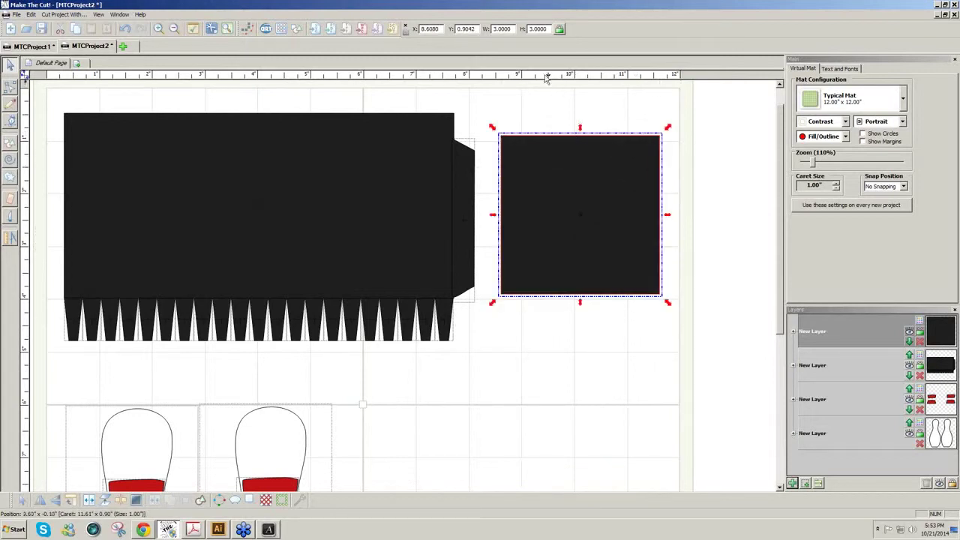
{"action": "left_click", "coordinate": [510, 28]}
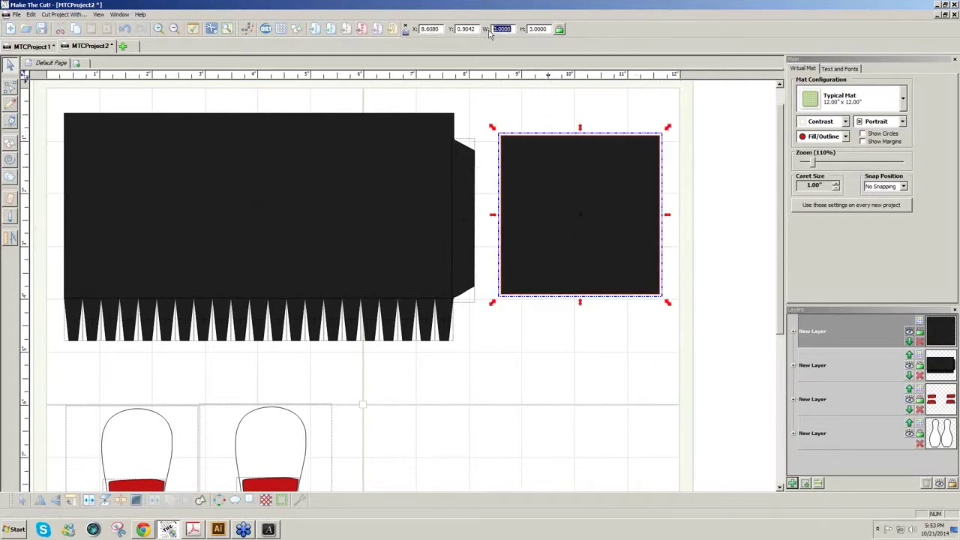
{"action": "type", "text": "7.3815"}
{"action": "key", "text": "Tab"}
{"action": "key", "text": "Return"}
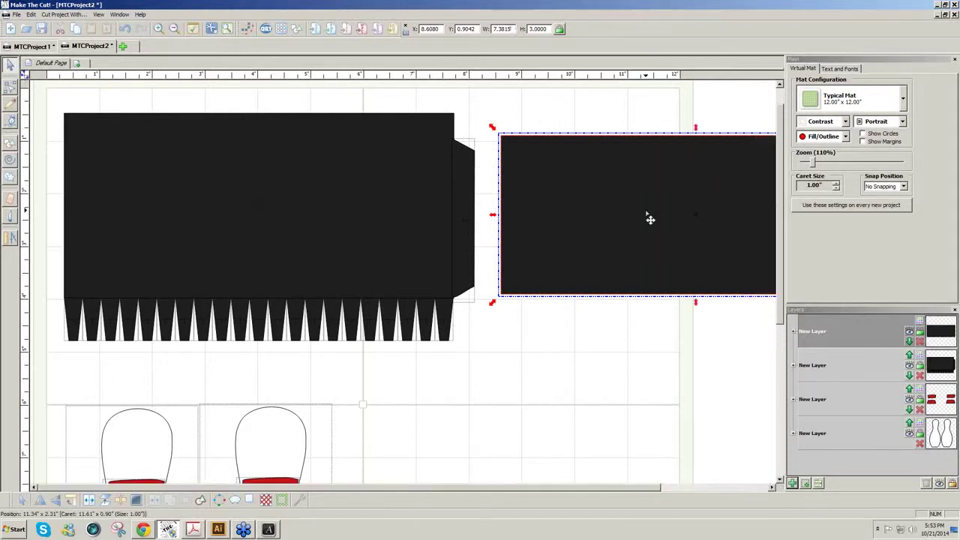
{"action": "left_click_drag", "start_coordinate": [650, 217], "coordinate": [214, 221]}
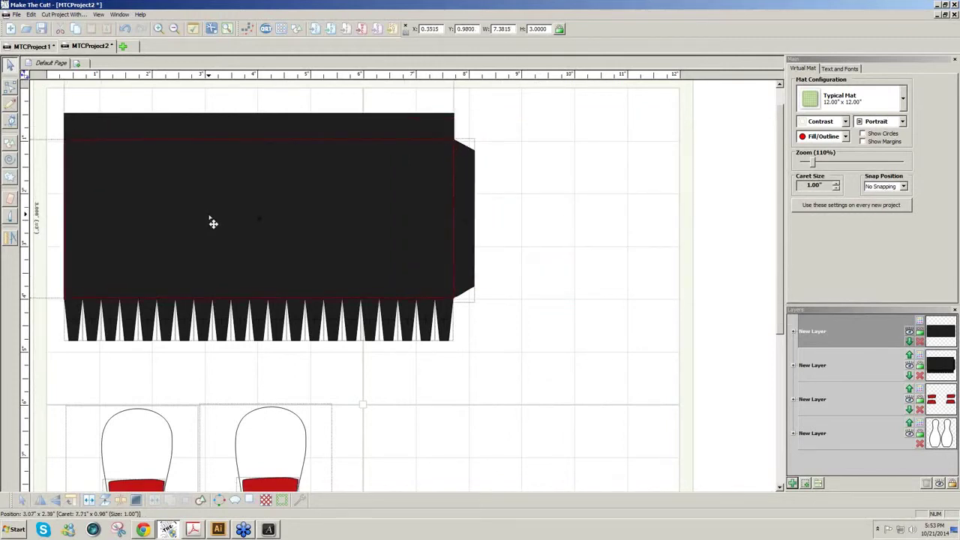
Step: Change the Virtual Mat colour from Contrast to Green and nudge the top rectangle slightly down
{"action": "left_click", "coordinate": [262, 123]}
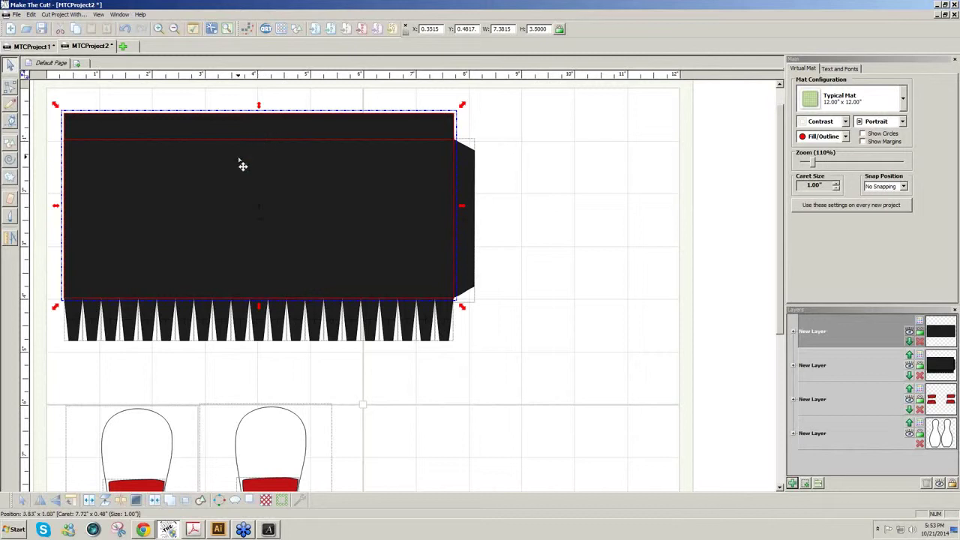
{"action": "left_click", "coordinate": [667, 203]}
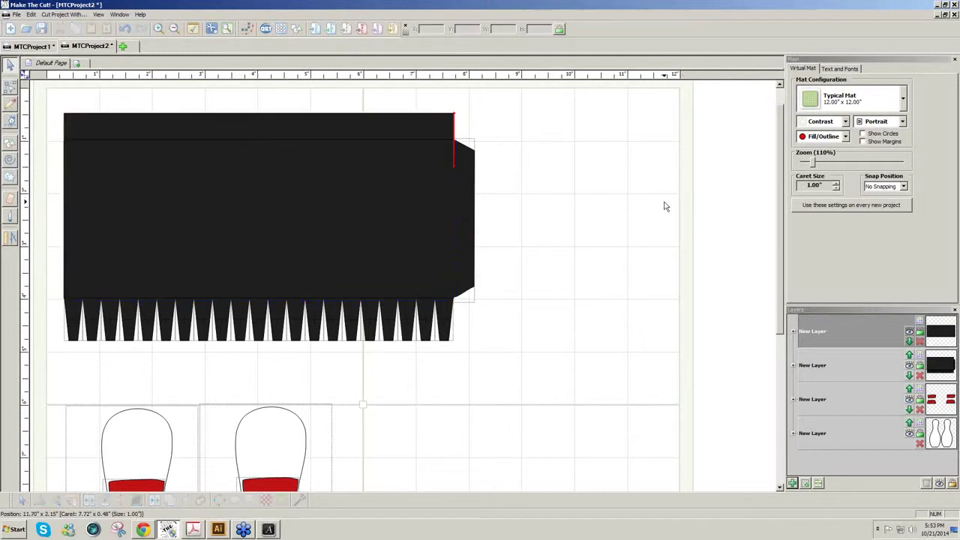
{"action": "left_click", "coordinate": [353, 205]}
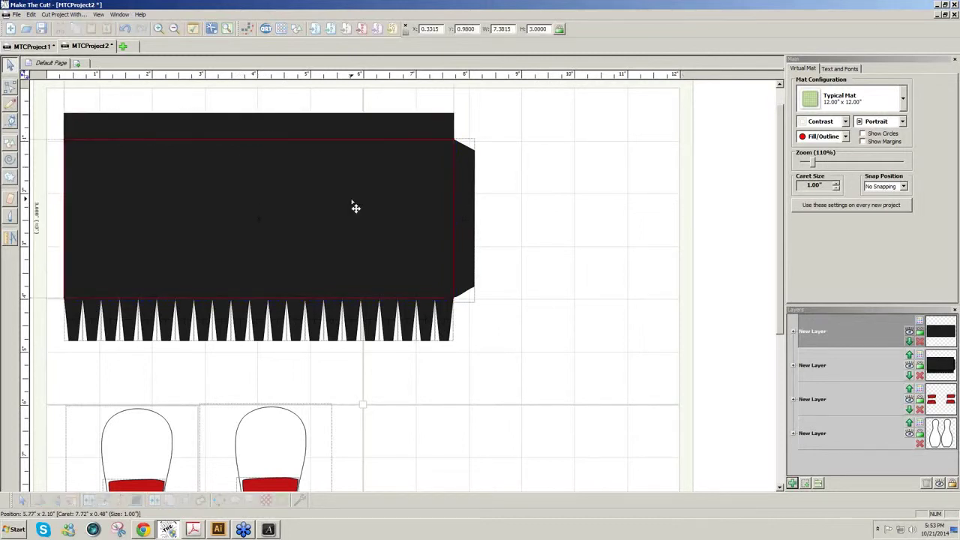
{"action": "left_click", "coordinate": [845, 123]}
{"action": "left_click", "coordinate": [826, 134]}
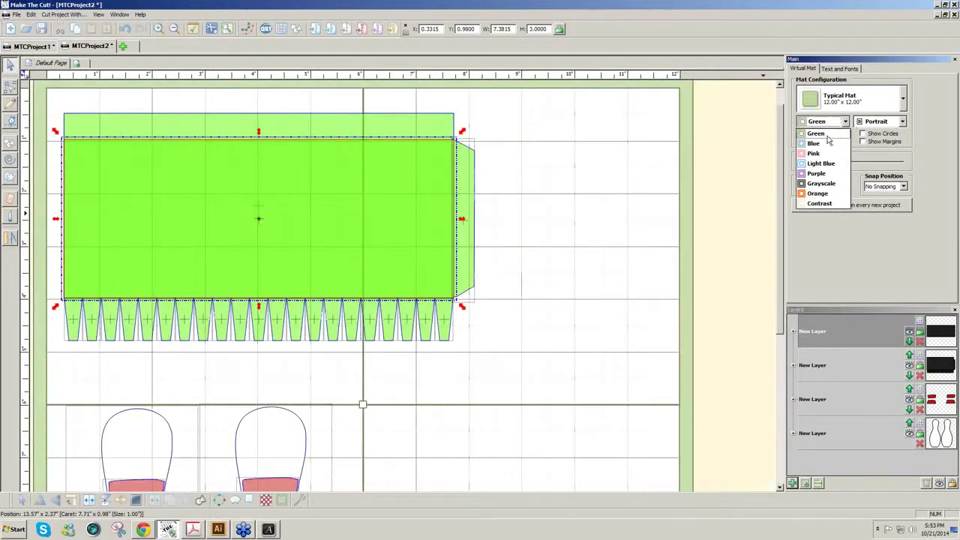
{"action": "left_click", "coordinate": [615, 183]}
{"action": "left_click", "coordinate": [262, 167]}
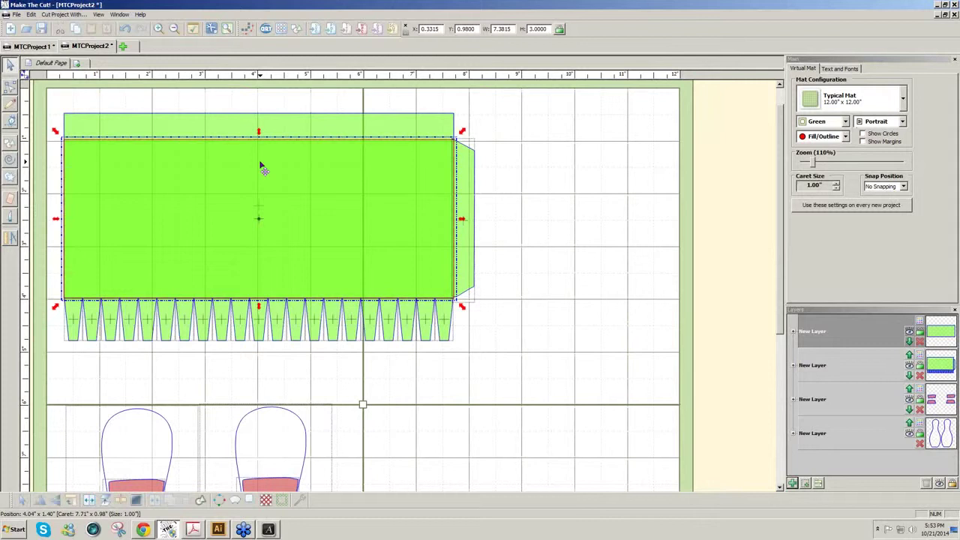
{"action": "left_click_drag", "start_coordinate": [262, 167], "coordinate": [261, 167]}
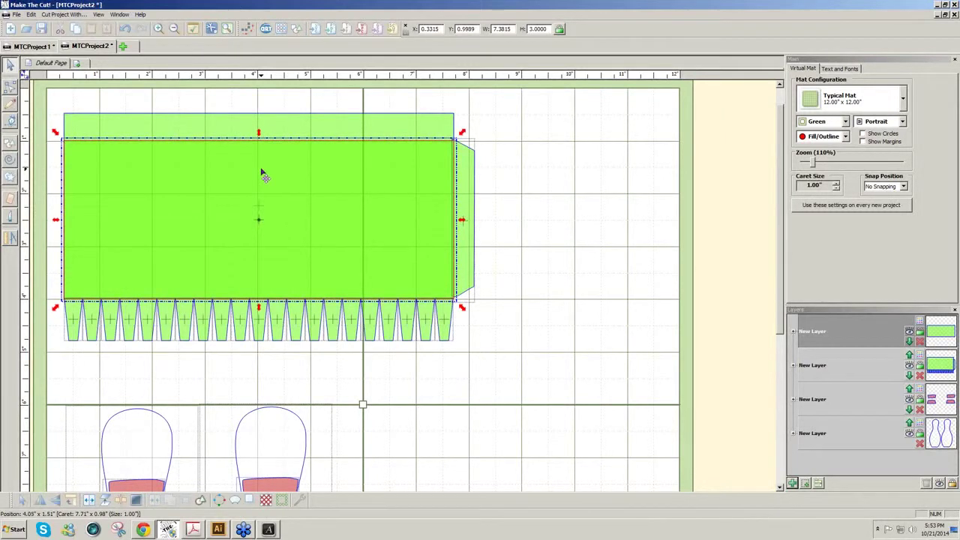
{"action": "left_click", "coordinate": [545, 190]}
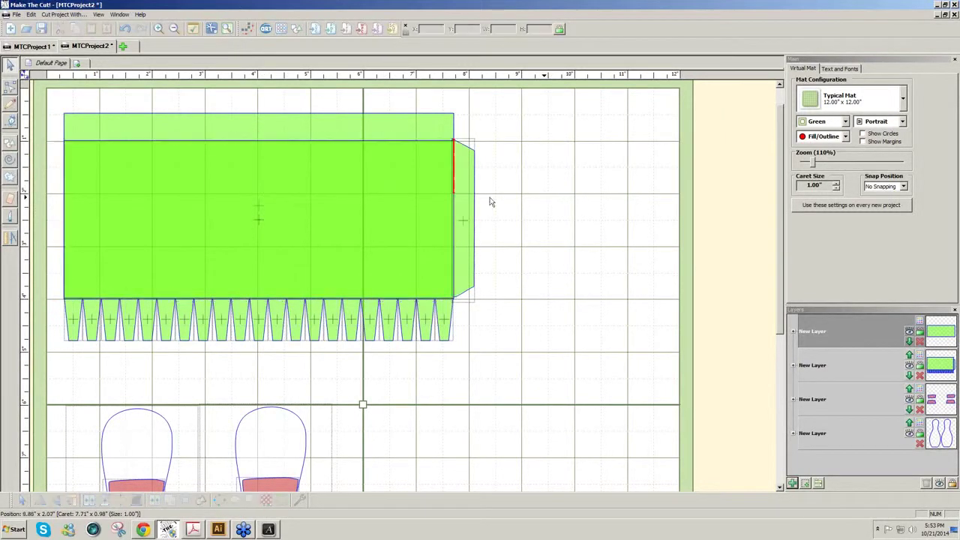
{"action": "left_click", "coordinate": [317, 180]}
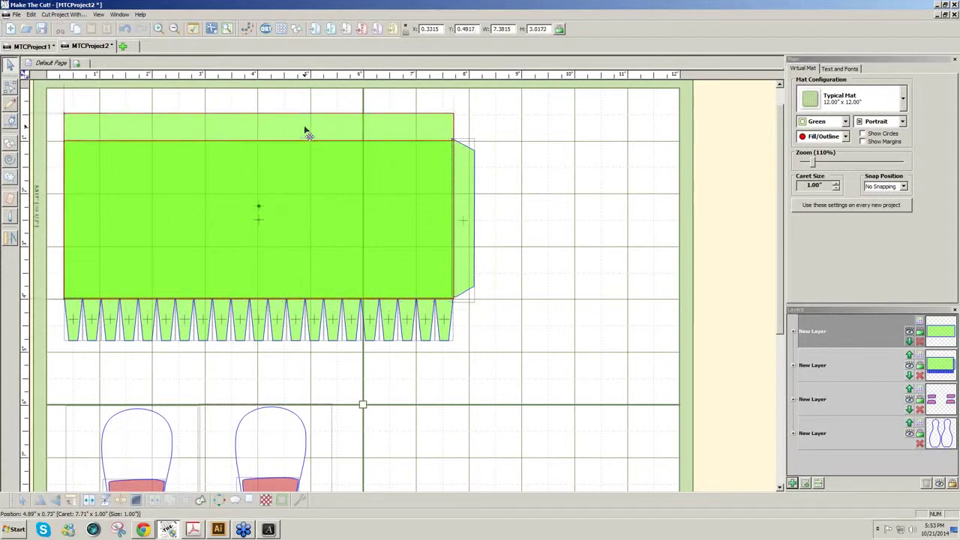
{"action": "left_click", "coordinate": [306, 133]}
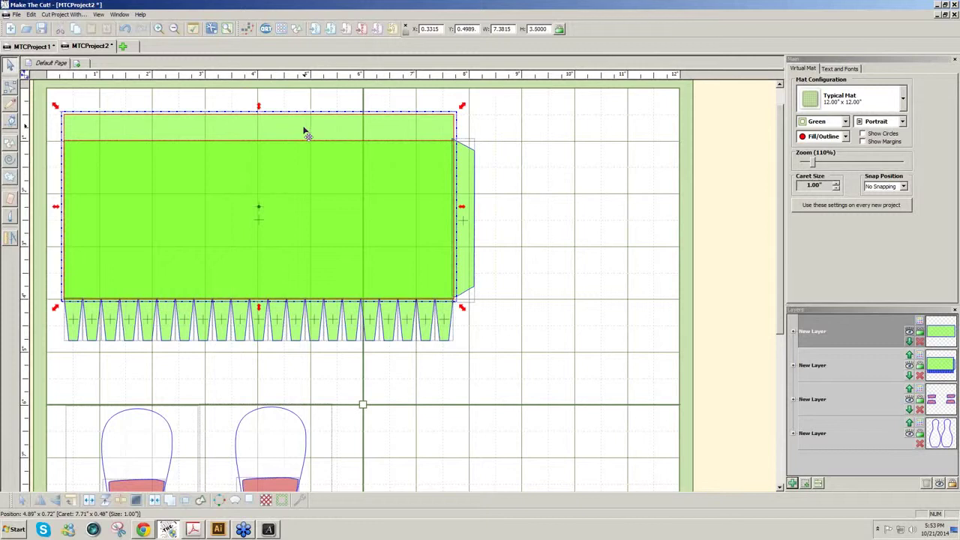
Step: Give the top layer a dashed line style with 0.06" dashes and 0.13" spaces
{"action": "left_click", "coordinate": [537, 240]}
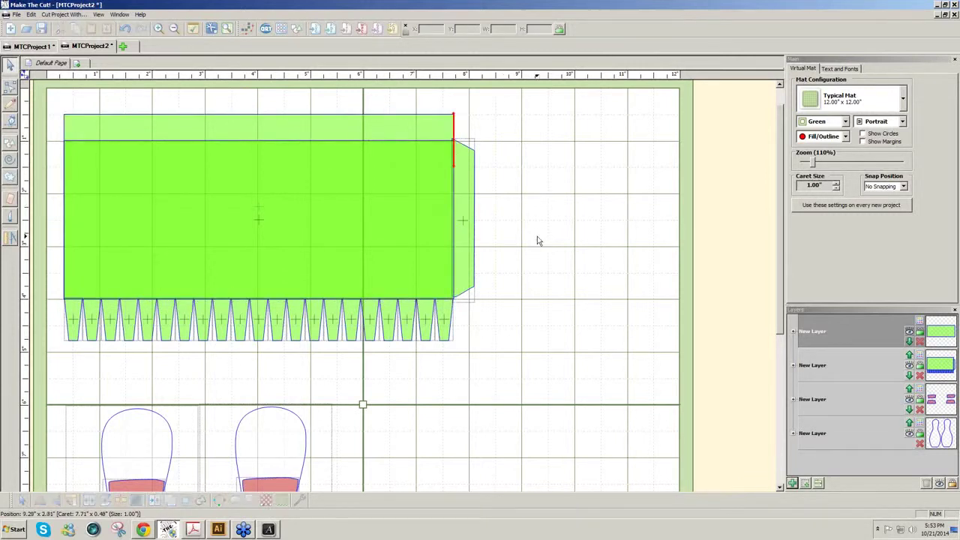
{"action": "left_click", "coordinate": [921, 328]}
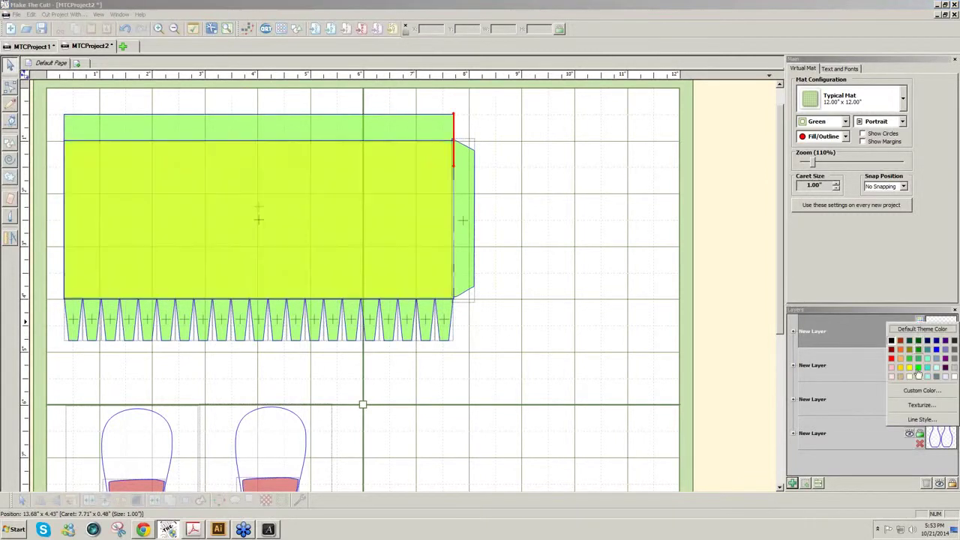
{"action": "left_click", "coordinate": [919, 422]}
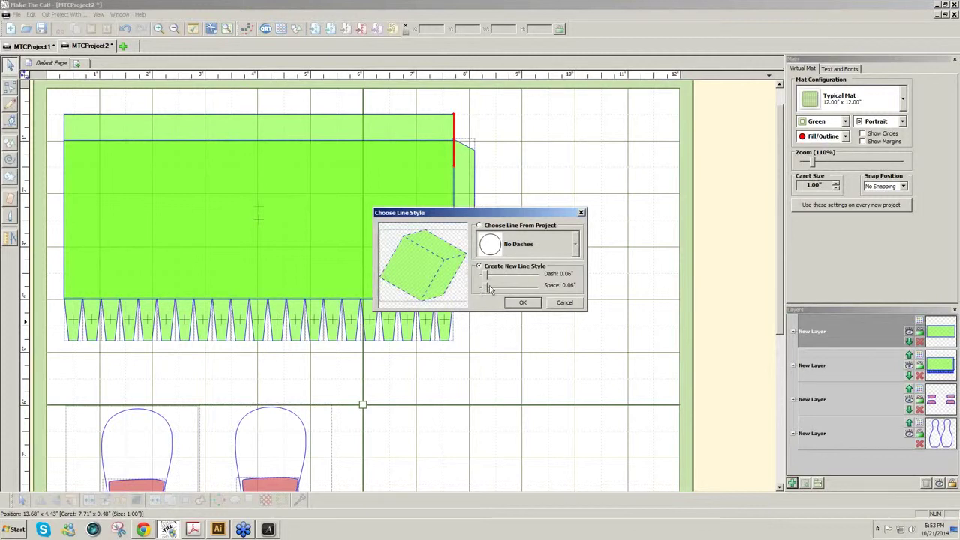
{"action": "left_click_drag", "start_coordinate": [487, 288], "coordinate": [492, 289]}
{"action": "left_click", "coordinate": [516, 304]}
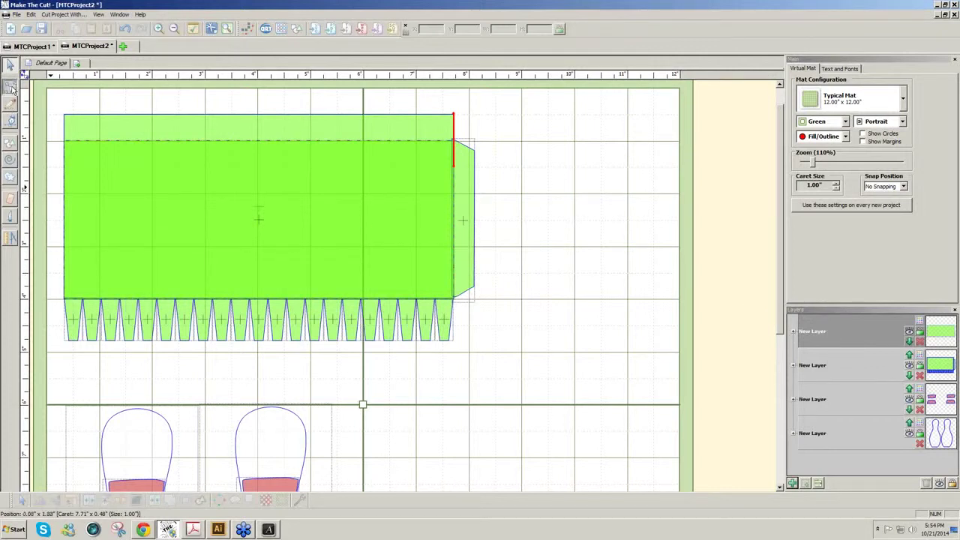
{"action": "left_click", "coordinate": [44, 153]}
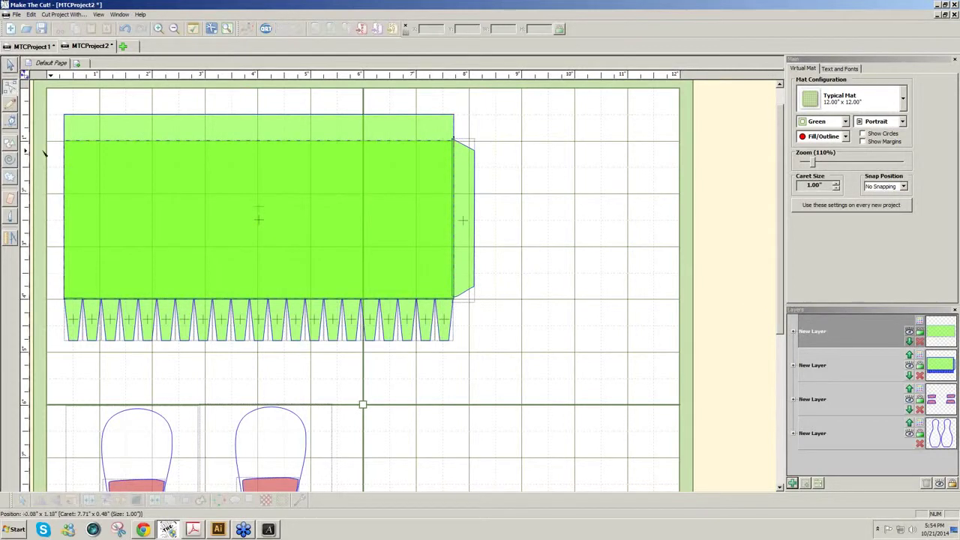
Step: With the box layer hidden, delete the score rectangle's left edge
{"action": "left_click", "coordinate": [910, 366]}
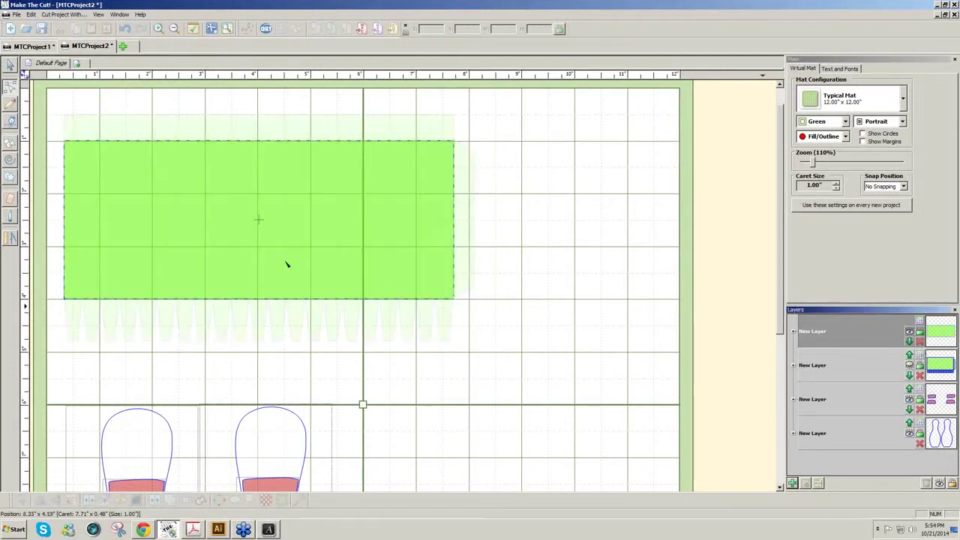
{"action": "left_click", "coordinate": [64, 237]}
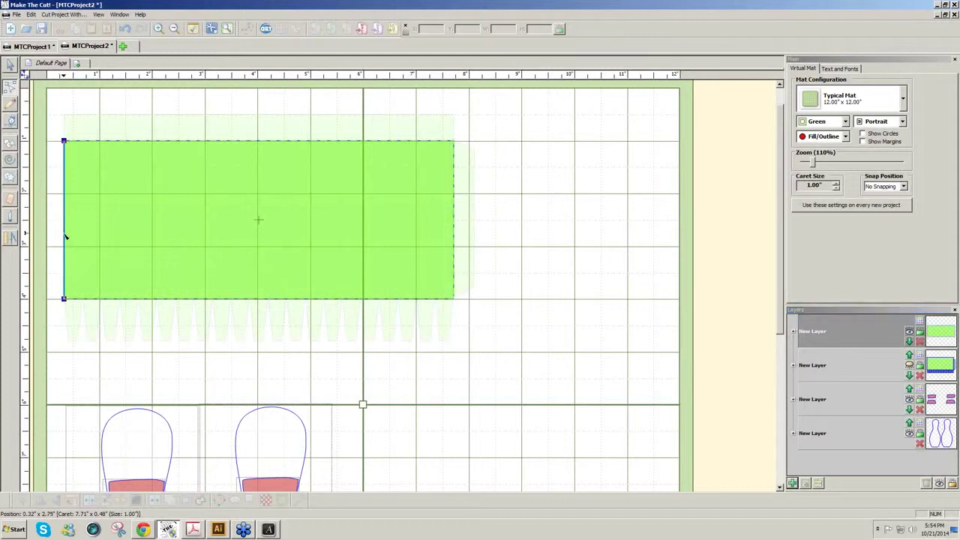
{"action": "key", "text": "Delete"}
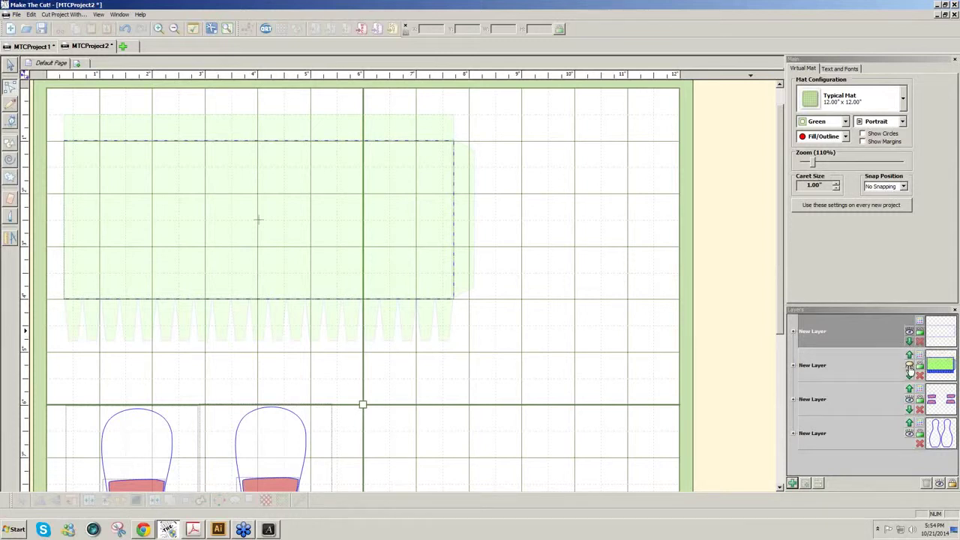
Step: Delete the score rectangle's right edge, then show the box body layer again
{"action": "left_click", "coordinate": [909, 367]}
{"action": "left_click", "coordinate": [909, 366]}
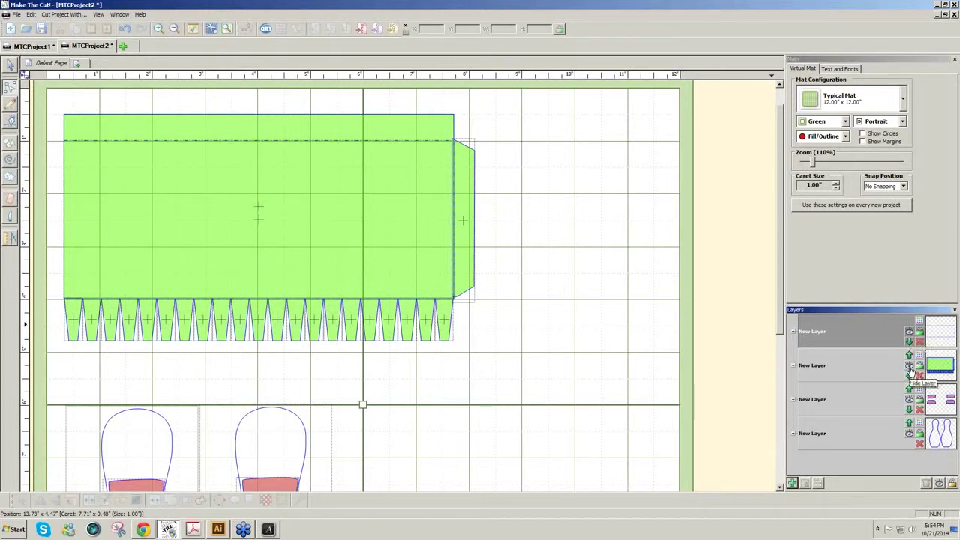
{"action": "left_click", "coordinate": [910, 366]}
{"action": "left_click", "coordinate": [455, 259]}
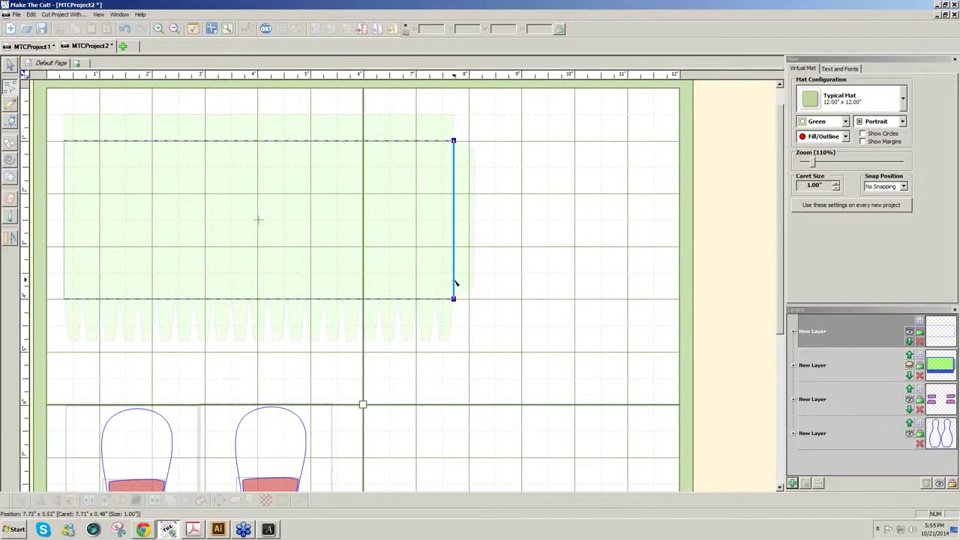
{"action": "key", "text": "Delete"}
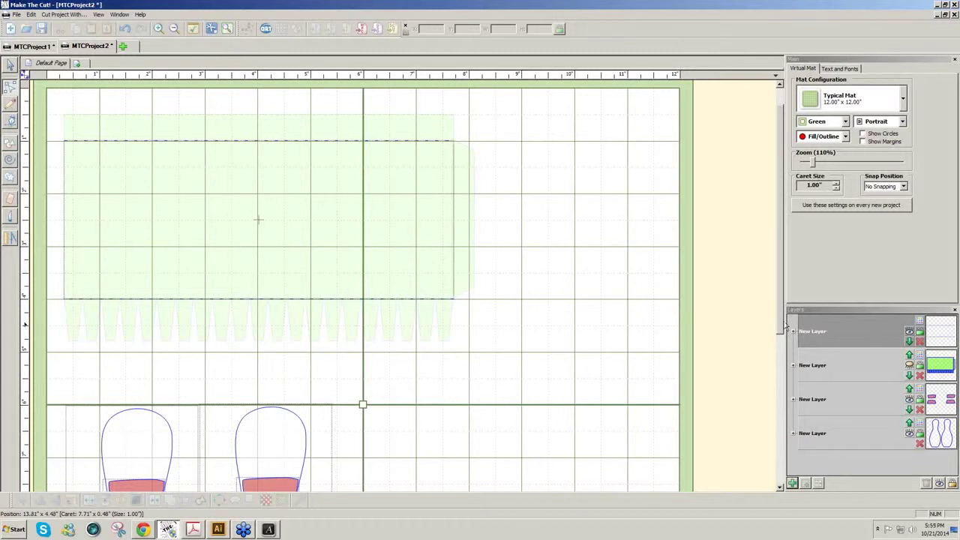
{"action": "scroll", "coordinate": [784, 330], "scroll_direction": "down", "scroll_amount": 2}
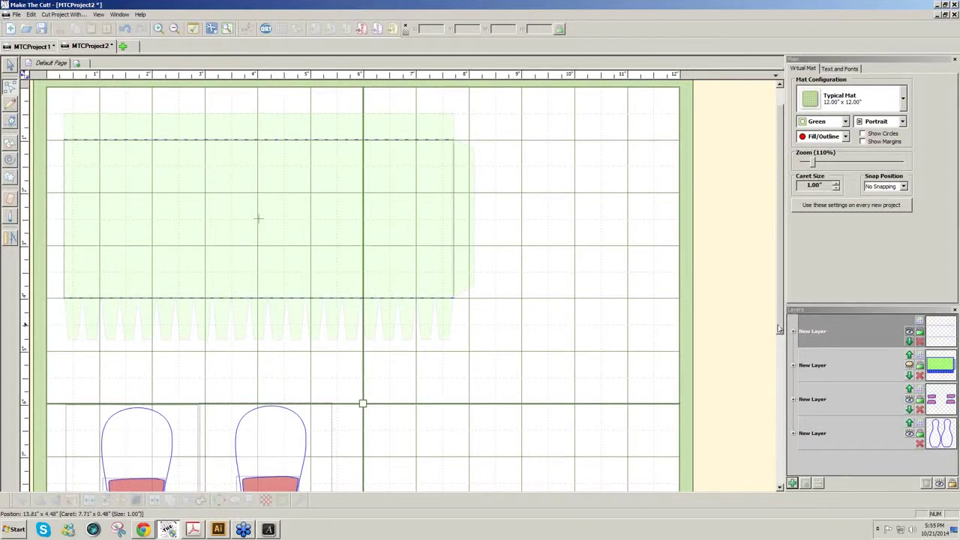
{"action": "left_click", "coordinate": [910, 366]}
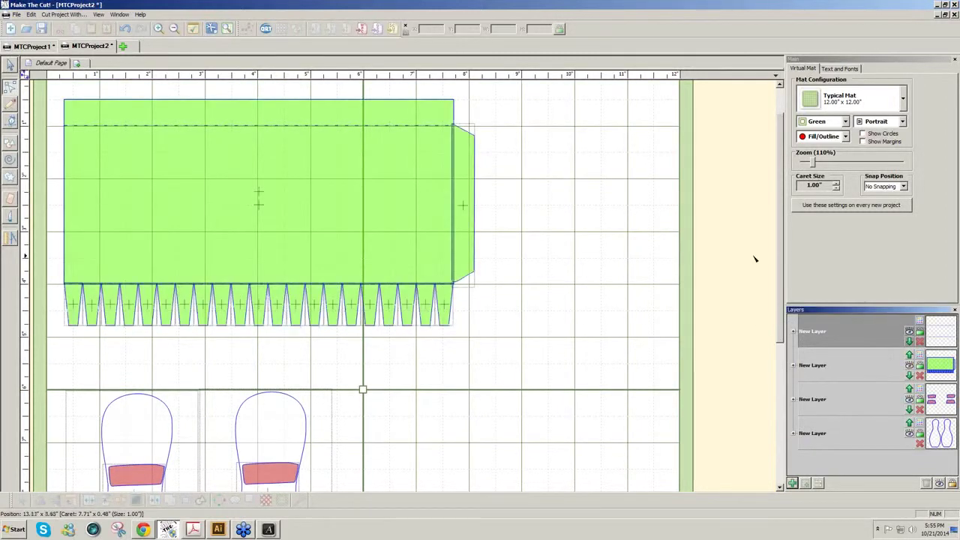
Step: With score lines hidden, weld the box body, side flap and bottom tabs into one outline
{"action": "left_click", "coordinate": [910, 336]}
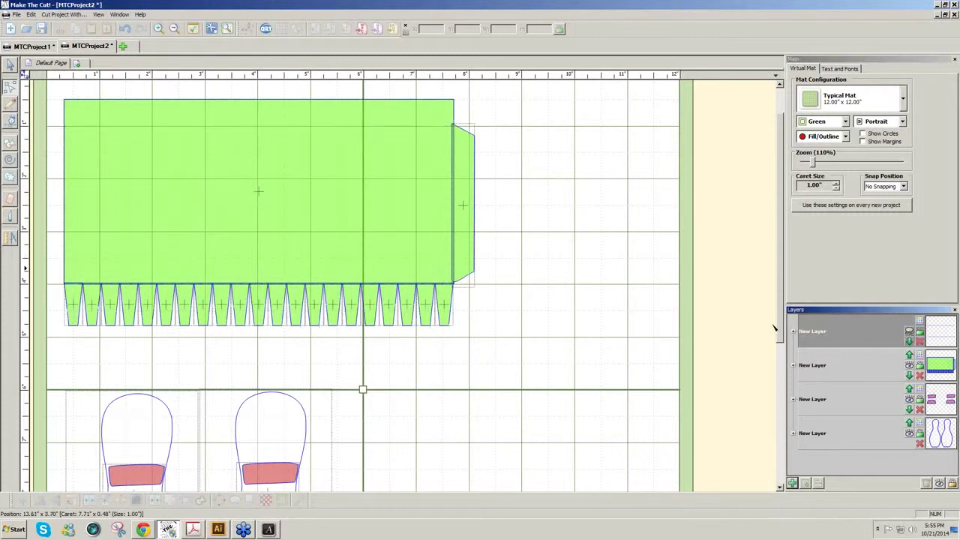
{"action": "left_click", "coordinate": [10, 66]}
{"action": "left_click_drag", "start_coordinate": [46, 87], "coordinate": [510, 344]}
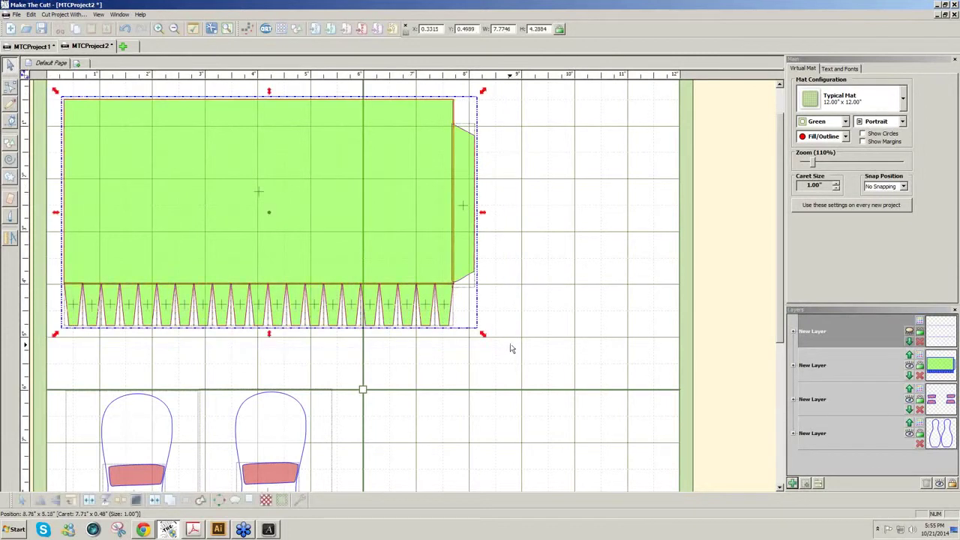
{"action": "left_click", "coordinate": [170, 503]}
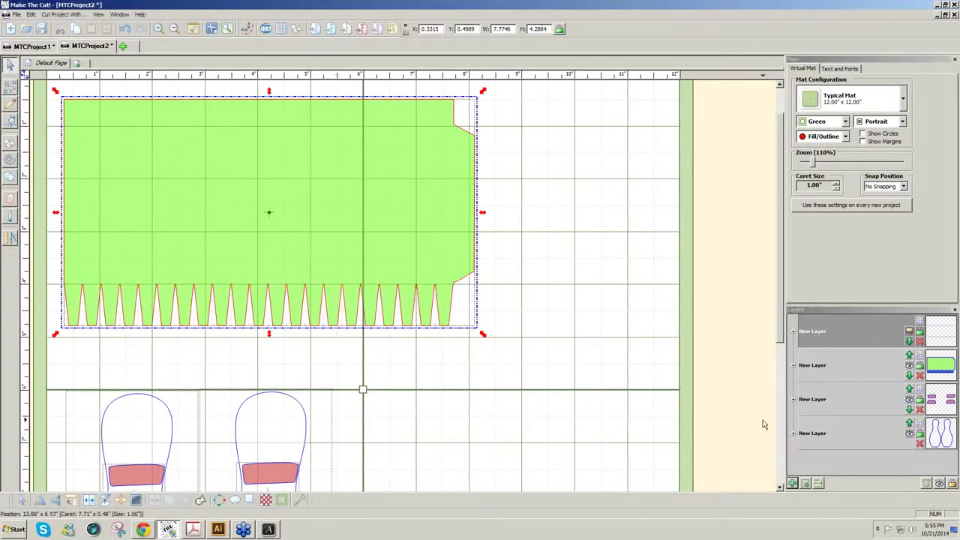
{"action": "left_click", "coordinate": [909, 332]}
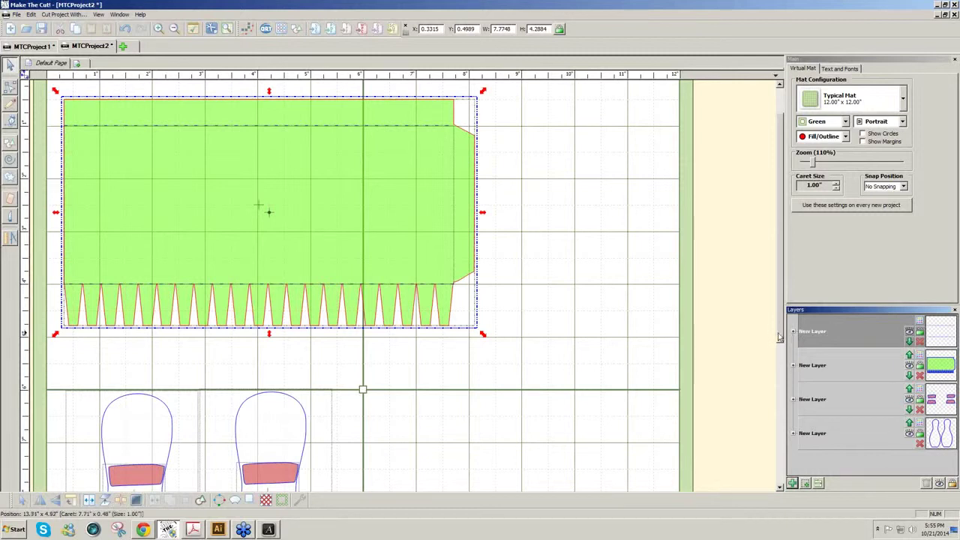
{"action": "left_click_drag", "start_coordinate": [781, 338], "coordinate": [780, 332]}
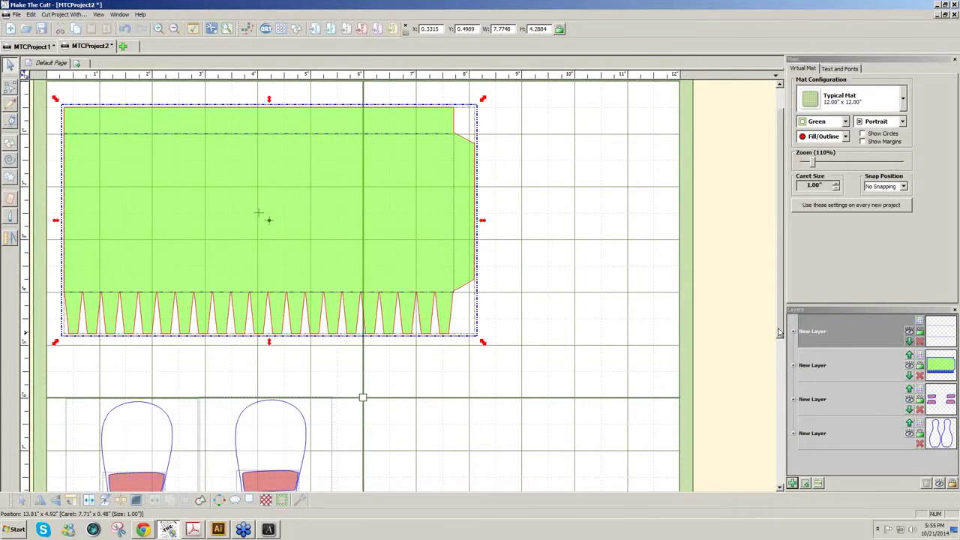
{"action": "scroll", "coordinate": [780, 332], "scroll_direction": "up", "scroll_amount": 2}
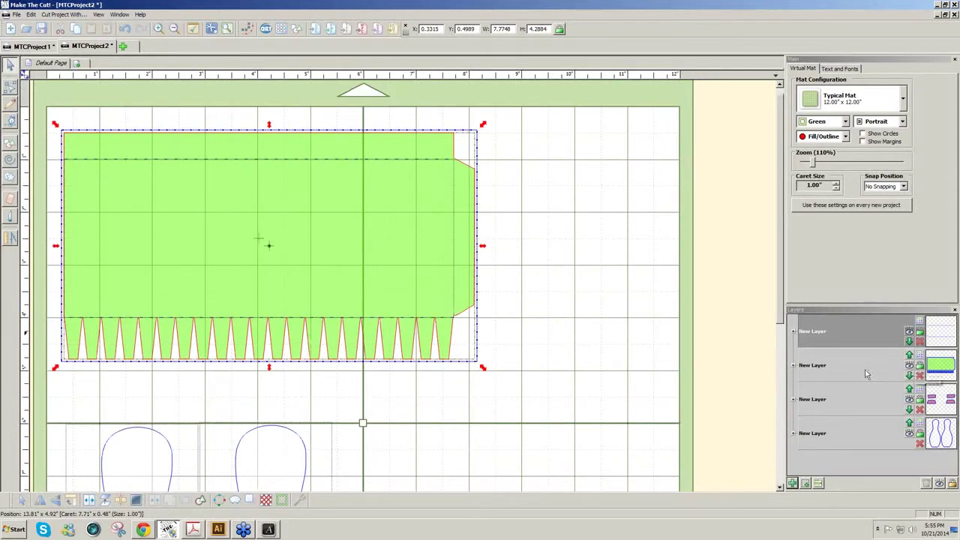
Step: Select the welded box strip together with its dashed score lines
{"action": "left_click", "coordinate": [553, 290]}
{"action": "left_click", "coordinate": [552, 289]}
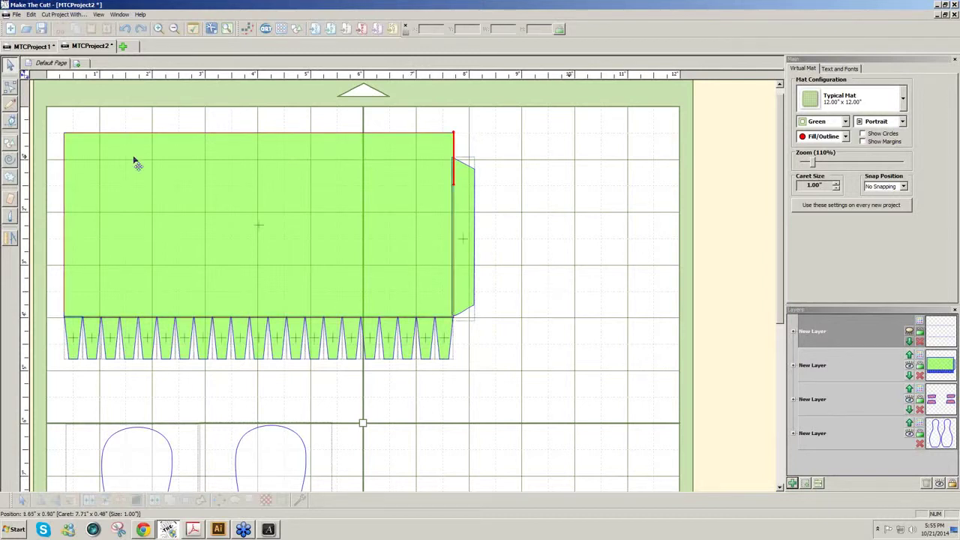
{"action": "left_click_drag", "start_coordinate": [61, 128], "coordinate": [528, 410]}
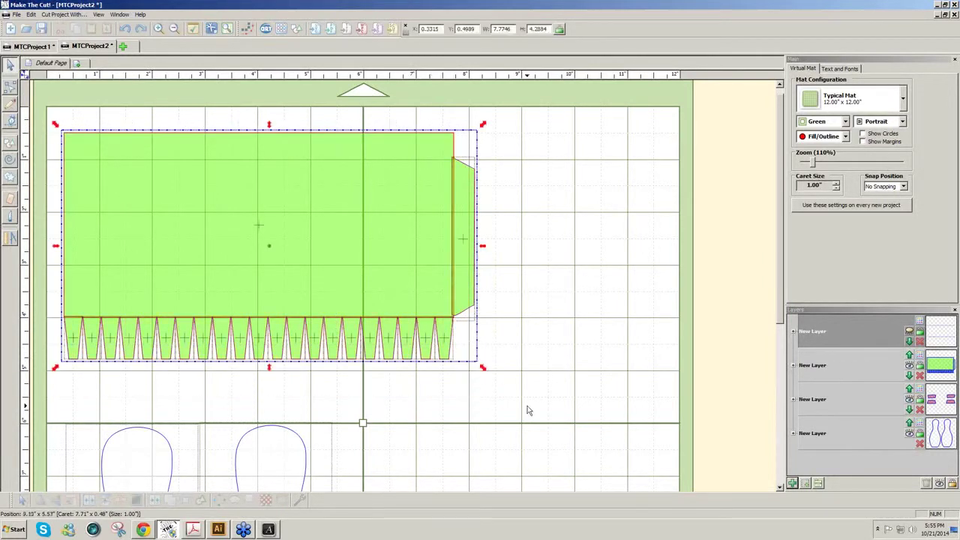
{"action": "left_click", "coordinate": [914, 332]}
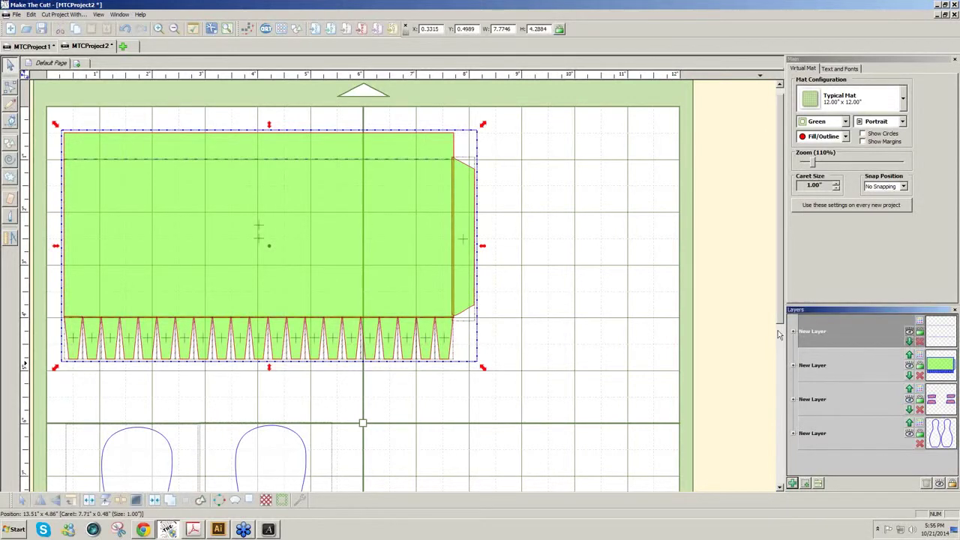
{"action": "left_click", "coordinate": [339, 274]}
{"action": "left_click_drag", "start_coordinate": [340, 274], "coordinate": [495, 371]}
Step: Duplicate the box strip to the right of the original and nudge it into place
{"action": "left_click_drag", "start_coordinate": [389, 313], "coordinate": [815, 309]}
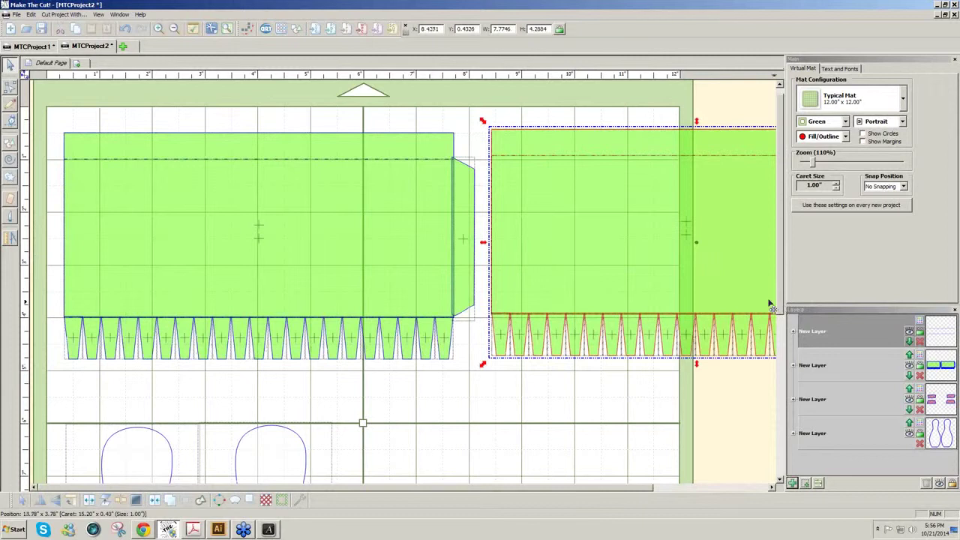
{"action": "left_click_drag", "start_coordinate": [747, 297], "coordinate": [745, 302]}
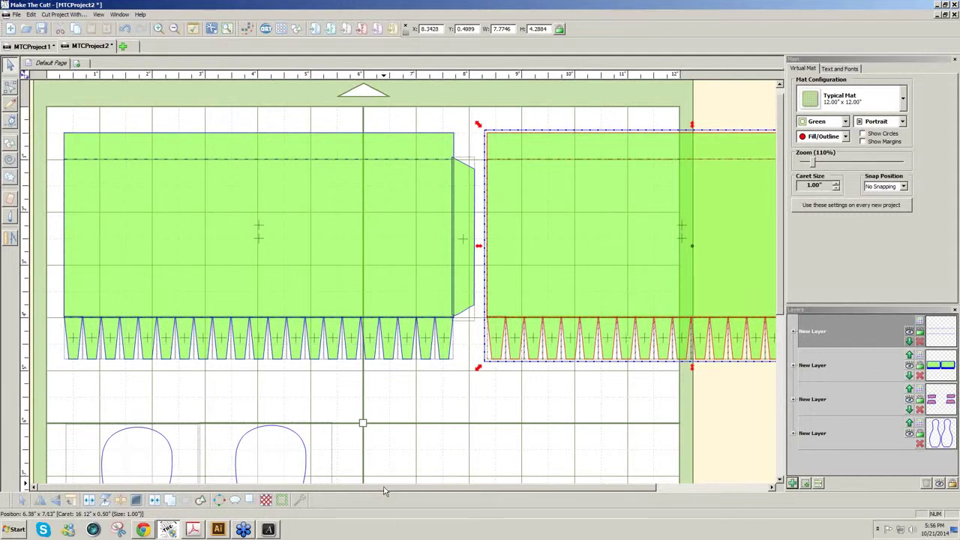
{"action": "mouse_move", "coordinate": [383, 491]}
{"action": "left_mouse_down"}
{"action": "mouse_move", "coordinate": [493, 490]}
{"action": "mouse_move", "coordinate": [383, 491]}
{"action": "left_mouse_up"}
Step: Zoom to 80%, select both box strips and drag a copy below them
{"action": "left_click", "coordinate": [810, 168]}
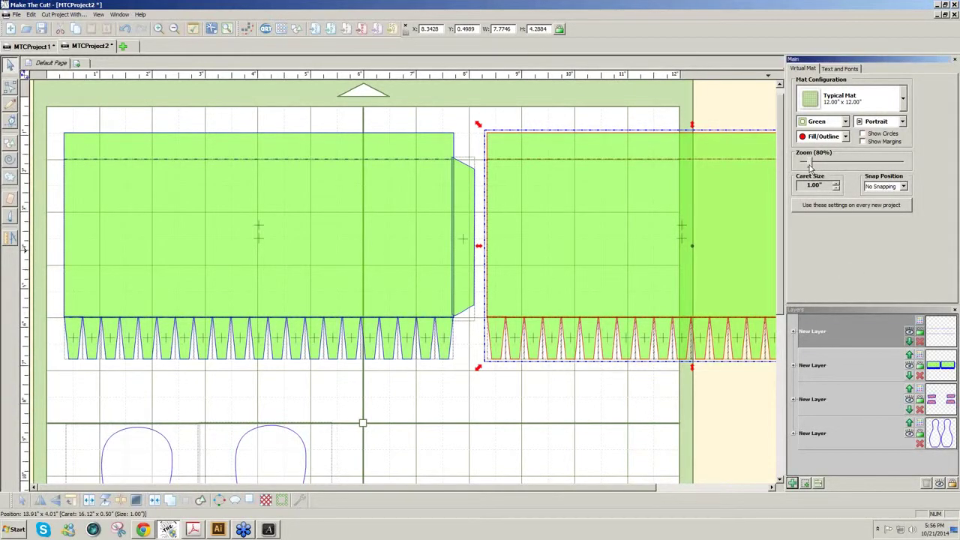
{"action": "left_click", "coordinate": [116, 145]}
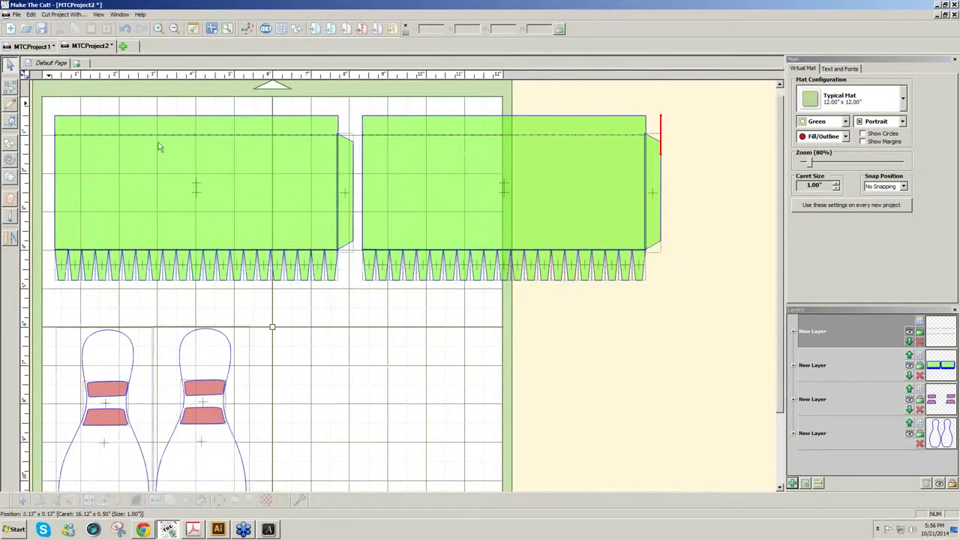
{"action": "left_click_drag", "start_coordinate": [679, 289], "coordinate": [717, 314]}
{"action": "left_click_drag", "start_coordinate": [461, 214], "coordinate": [686, 401]}
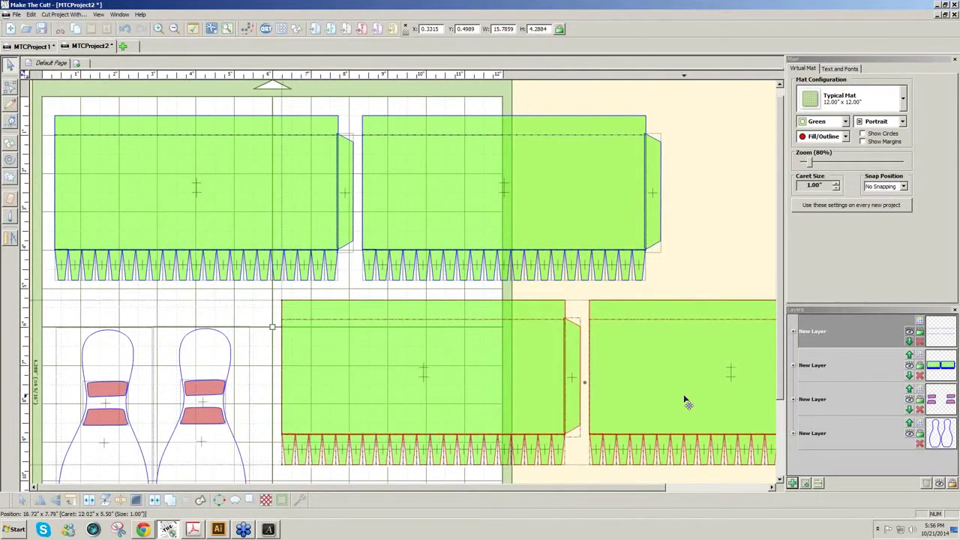
Step: Set the copied lid strips' height to 2 inches, then deselect them
{"action": "double_click", "coordinate": [549, 29]}
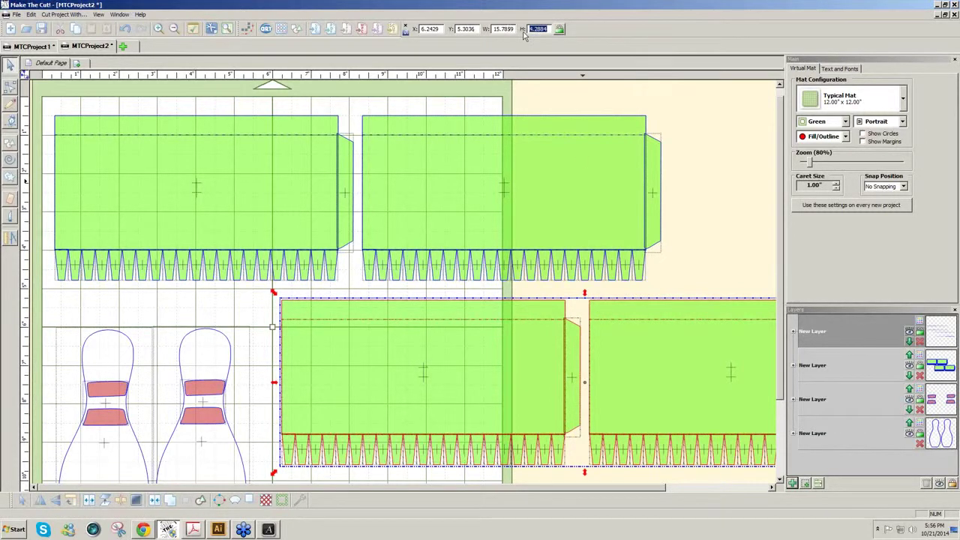
{"action": "type", "text": "2"}
{"action": "key", "text": "Return"}
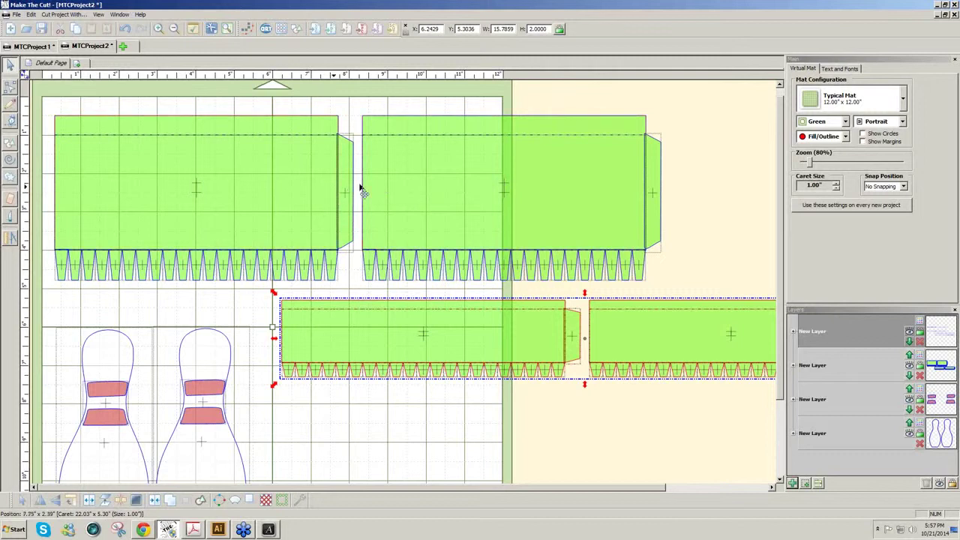
{"action": "left_click", "coordinate": [692, 183]}
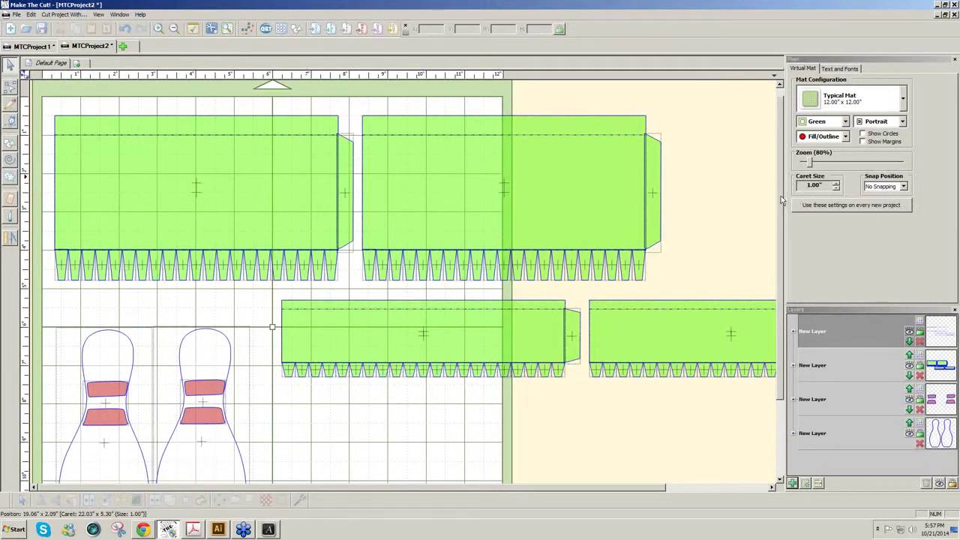
{"action": "mouse_move", "coordinate": [781, 201]}
{"action": "left_mouse_down"}
{"action": "mouse_move", "coordinate": [782, 214]}
{"action": "mouse_move", "coordinate": [785, 204]}
{"action": "left_mouse_up"}
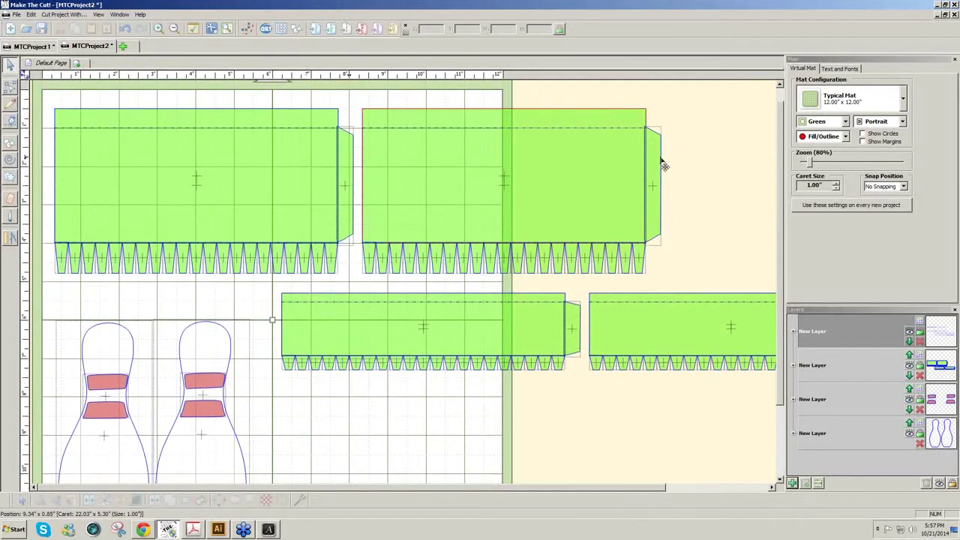
Step: Hide the score-line layer, select the left bowling pin and deselect it again
{"action": "left_click", "coordinate": [818, 322]}
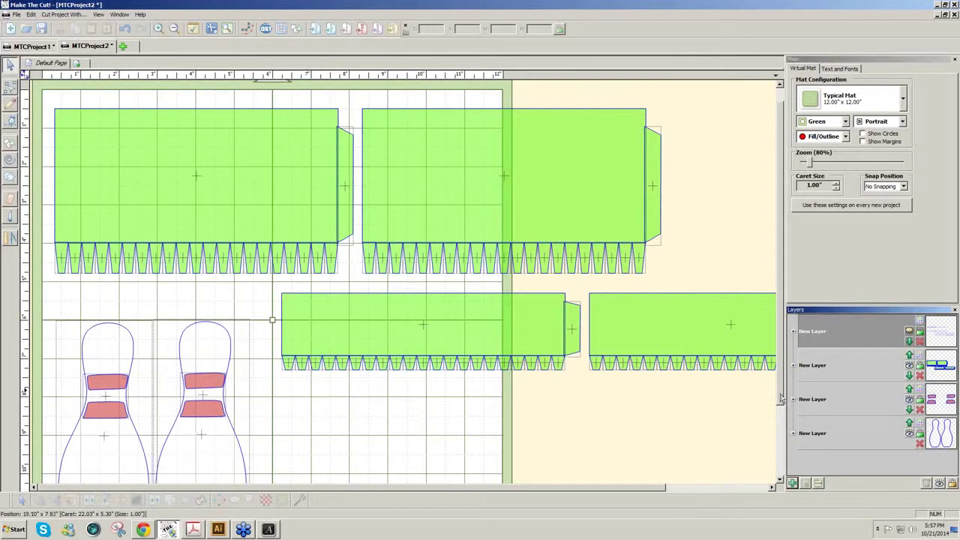
{"action": "scroll", "coordinate": [780, 400], "scroll_direction": "down", "scroll_amount": 5}
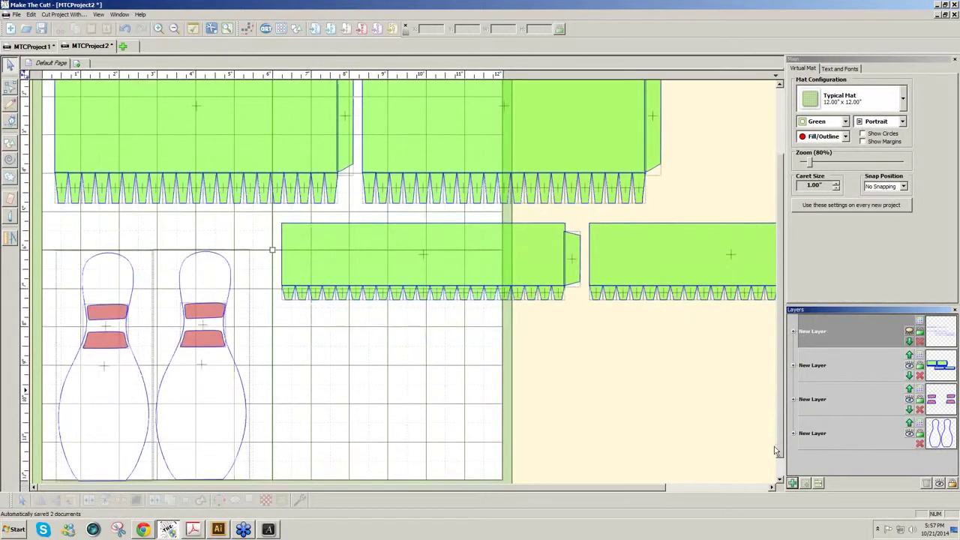
{"action": "left_click", "coordinate": [11, 237]}
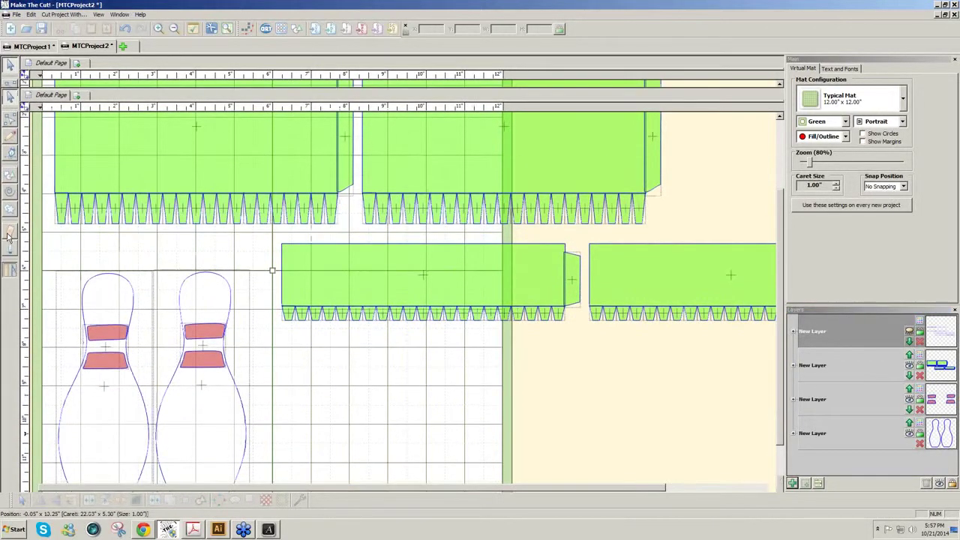
{"action": "left_click", "coordinate": [69, 398]}
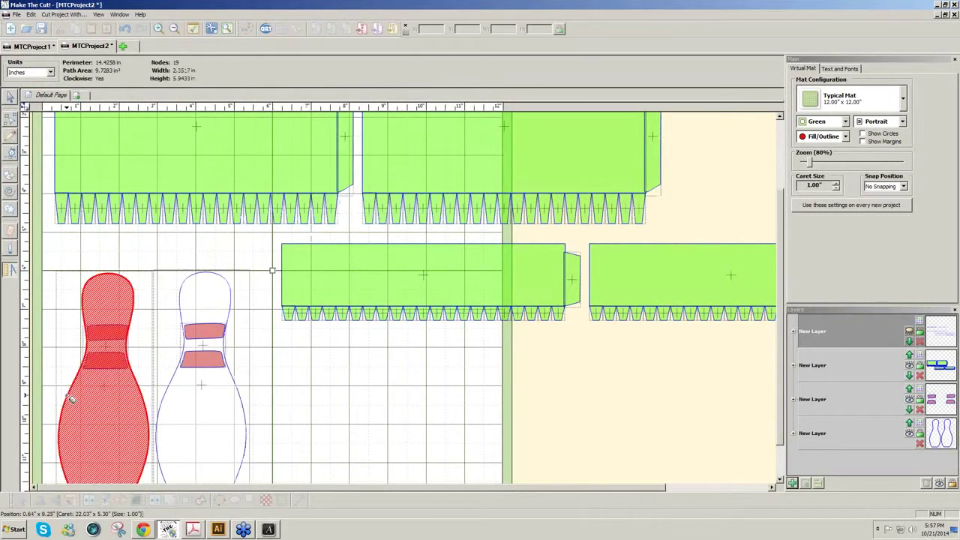
{"action": "scroll", "coordinate": [70, 396], "scroll_direction": "down", "scroll_amount": 3}
{"action": "left_click", "coordinate": [76, 249]}
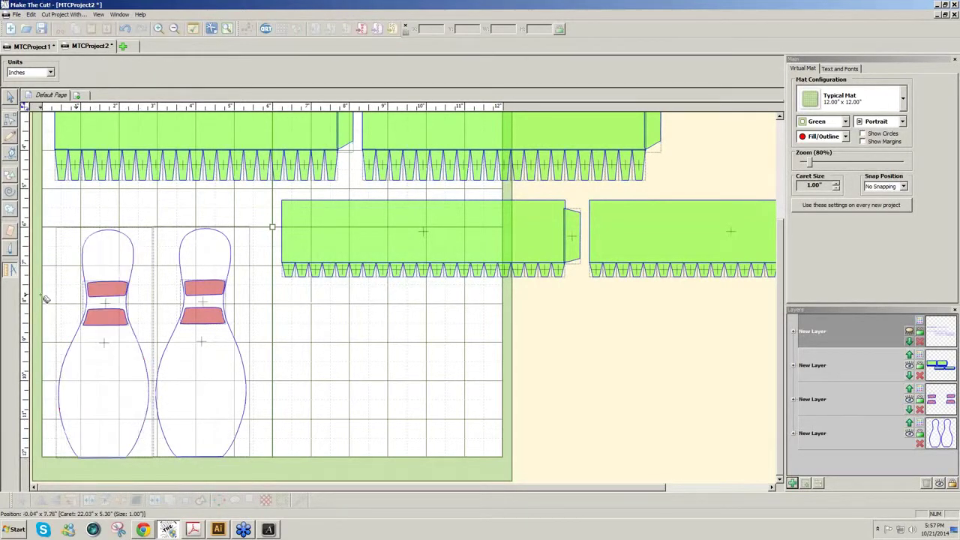
{"action": "left_click", "coordinate": [8, 102]}
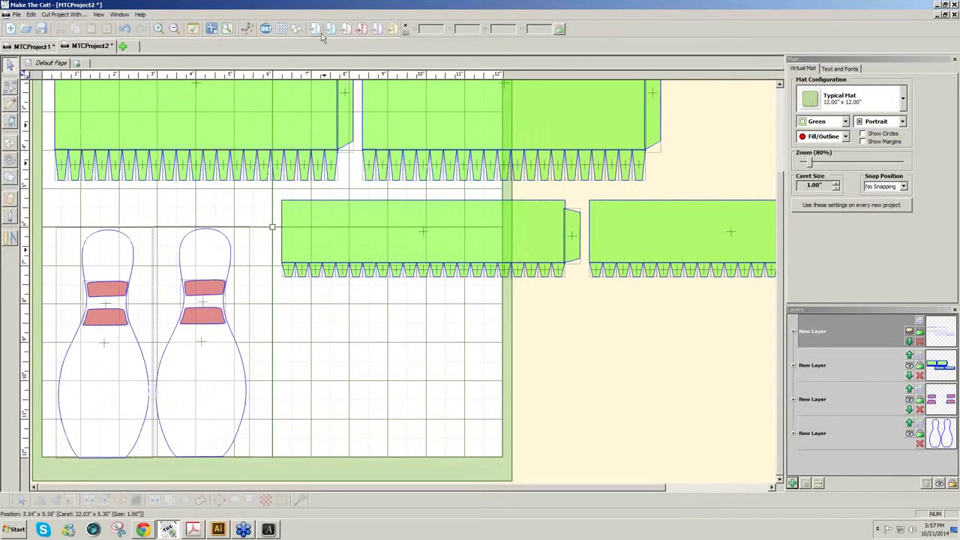
Step: Add a Square (Polygons) shape from the Basic Shapes library
{"action": "left_click", "coordinate": [296, 28]}
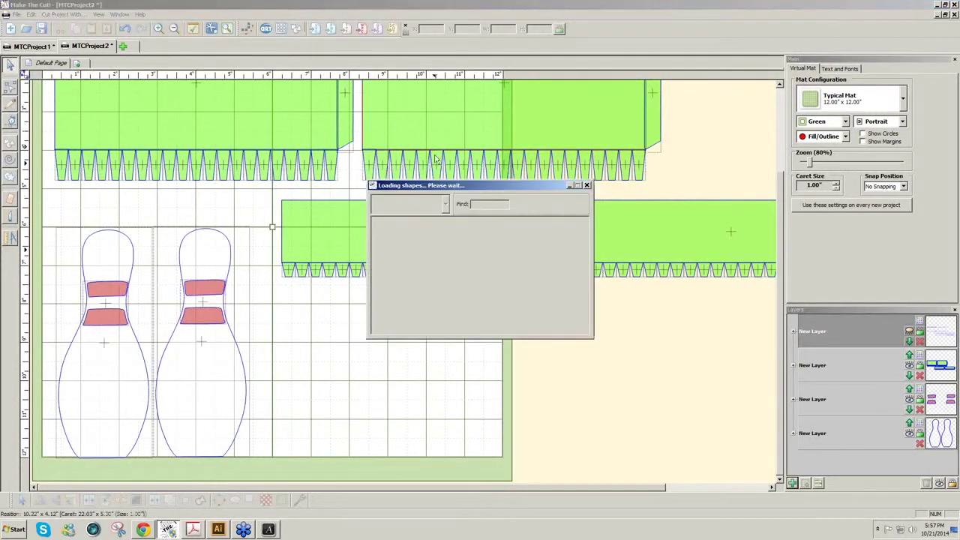
{"action": "left_click", "coordinate": [445, 237]}
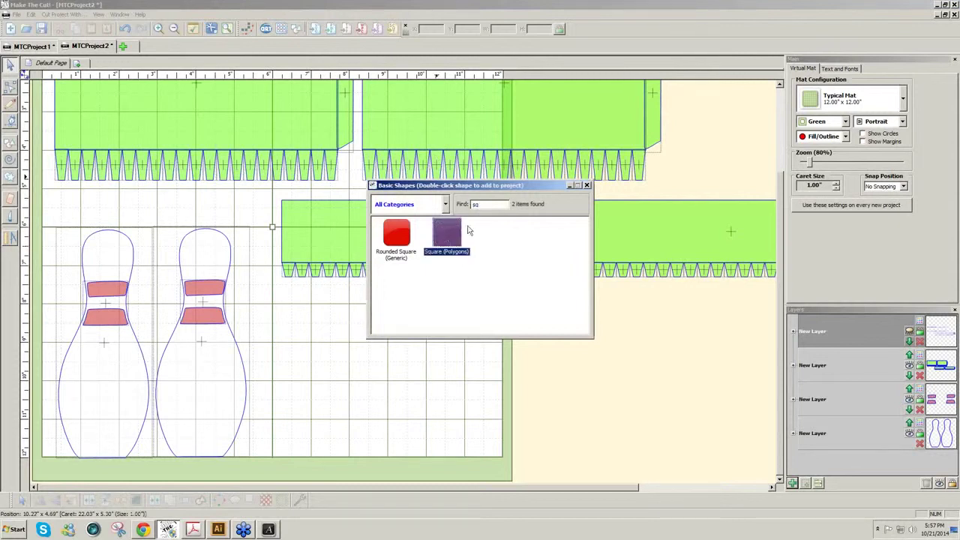
{"action": "left_click", "coordinate": [587, 185]}
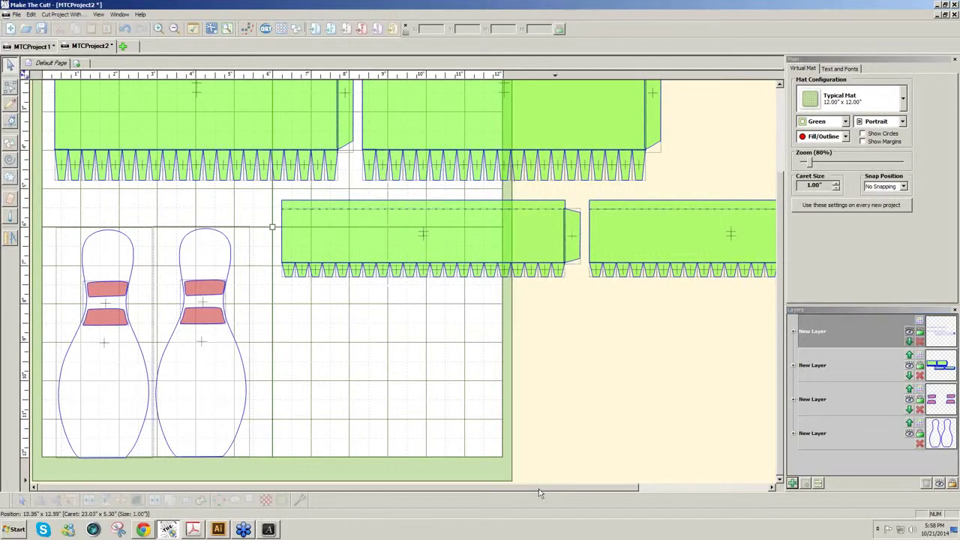
Step: Move the square below the bowling pin and widen it to about 1.2 by 1 inch
{"action": "left_click_drag", "start_coordinate": [538, 488], "coordinate": [688, 480]}
{"action": "left_click", "coordinate": [748, 214]}
{"action": "left_click_drag", "start_coordinate": [757, 238], "coordinate": [80, 464]}
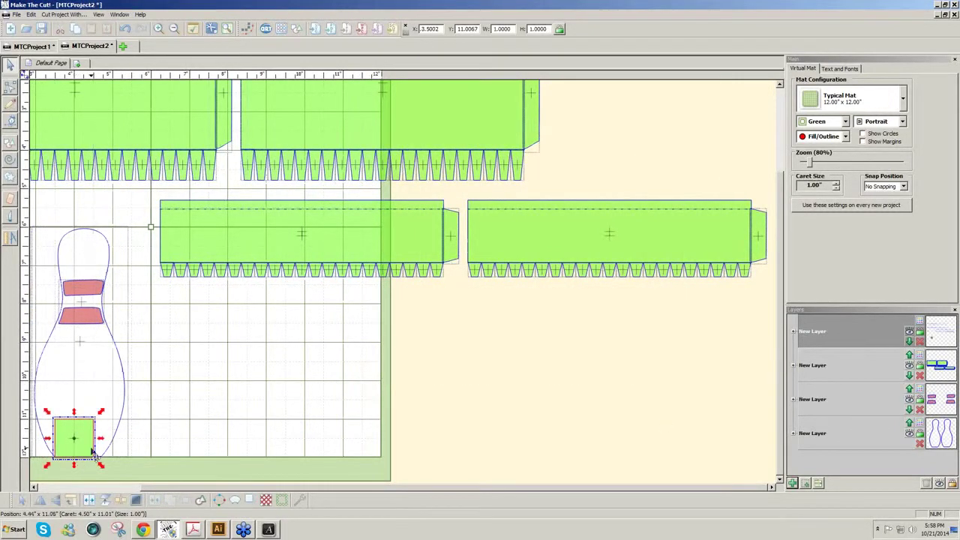
{"action": "scroll", "coordinate": [80, 463], "scroll_direction": "up", "scroll_amount": 5}
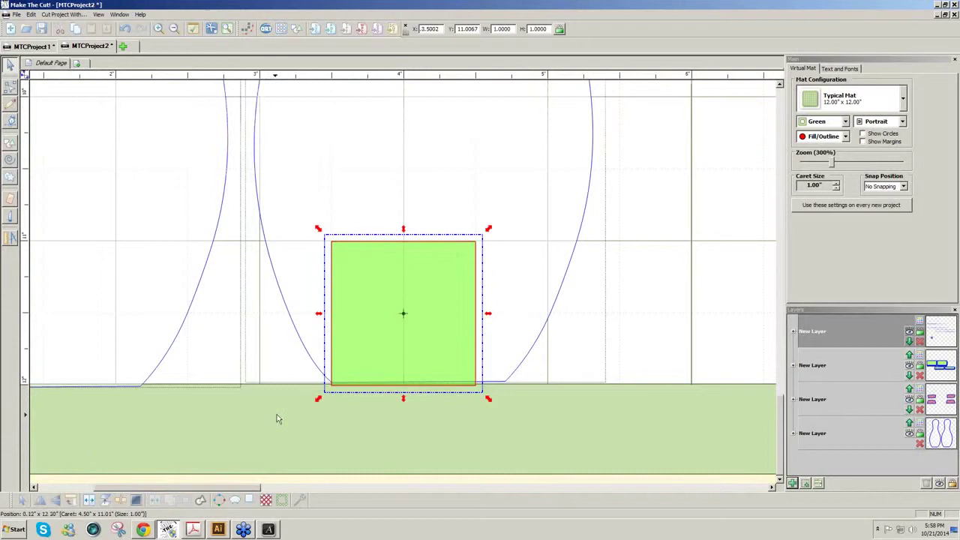
{"action": "left_click_drag", "start_coordinate": [373, 350], "coordinate": [374, 349]}
{"action": "left_click_drag", "start_coordinate": [481, 311], "coordinate": [518, 313]}
{"action": "left_click", "coordinate": [423, 339]}
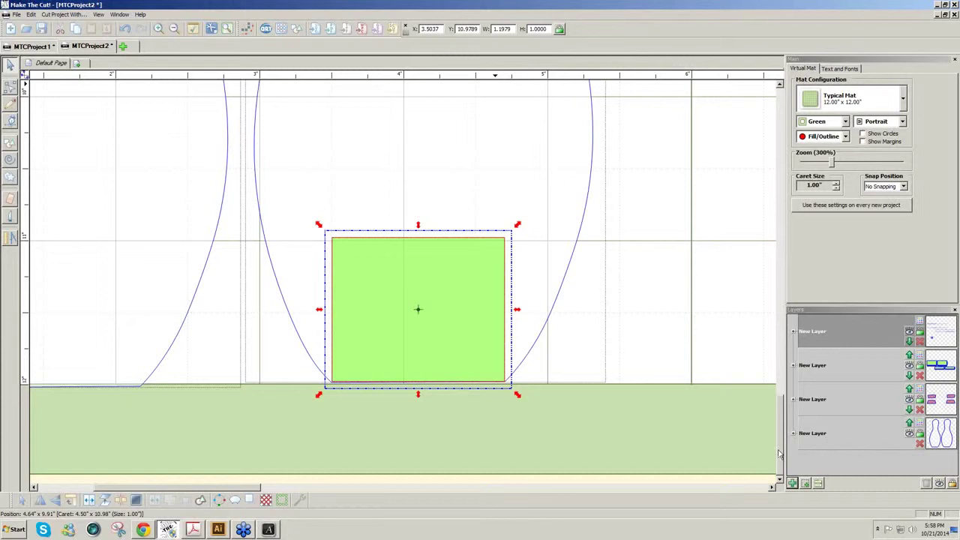
{"action": "left_click_drag", "start_coordinate": [778, 454], "coordinate": [815, 163]}
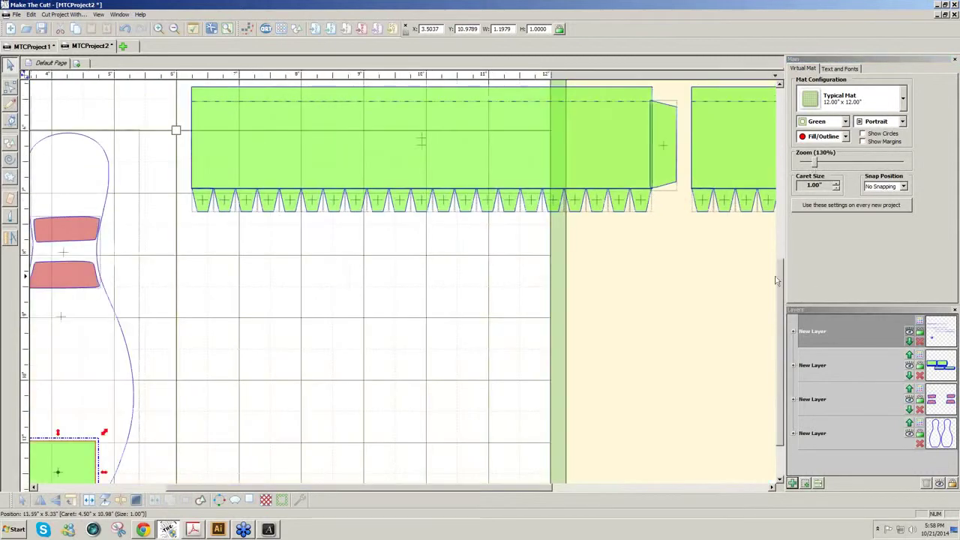
Step: Move the small rectangle onto the left end of the box strip
{"action": "left_click_drag", "start_coordinate": [780, 285], "coordinate": [782, 252]}
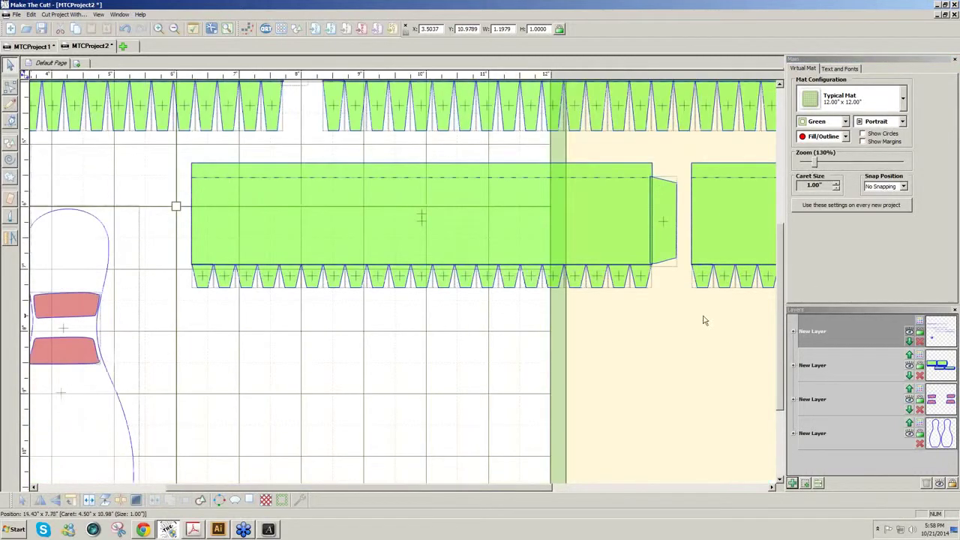
{"action": "left_click_drag", "start_coordinate": [782, 308], "coordinate": [782, 352]}
{"action": "left_click_drag", "start_coordinate": [82, 414], "coordinate": [305, 268]}
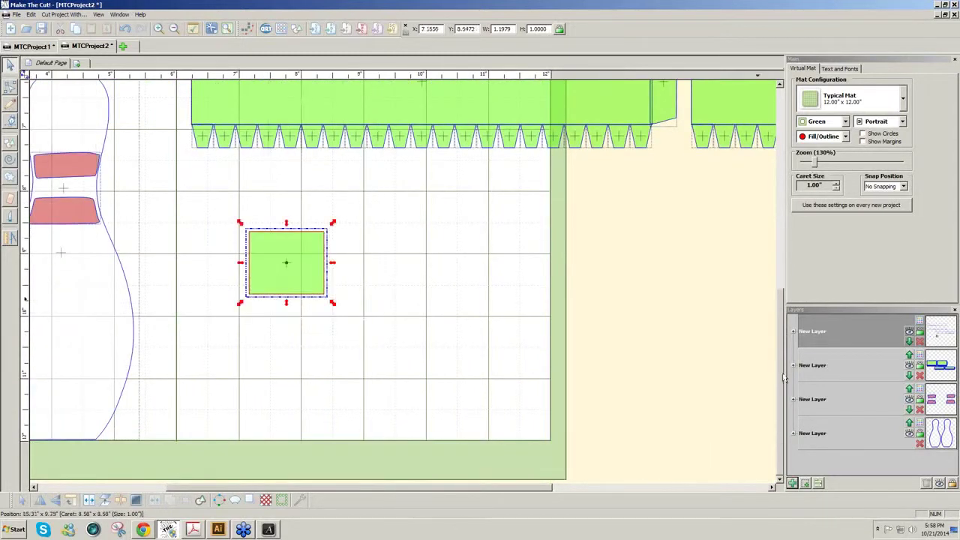
{"action": "left_click_drag", "start_coordinate": [782, 378], "coordinate": [782, 326]}
{"action": "left_click_drag", "start_coordinate": [289, 409], "coordinate": [241, 268]}
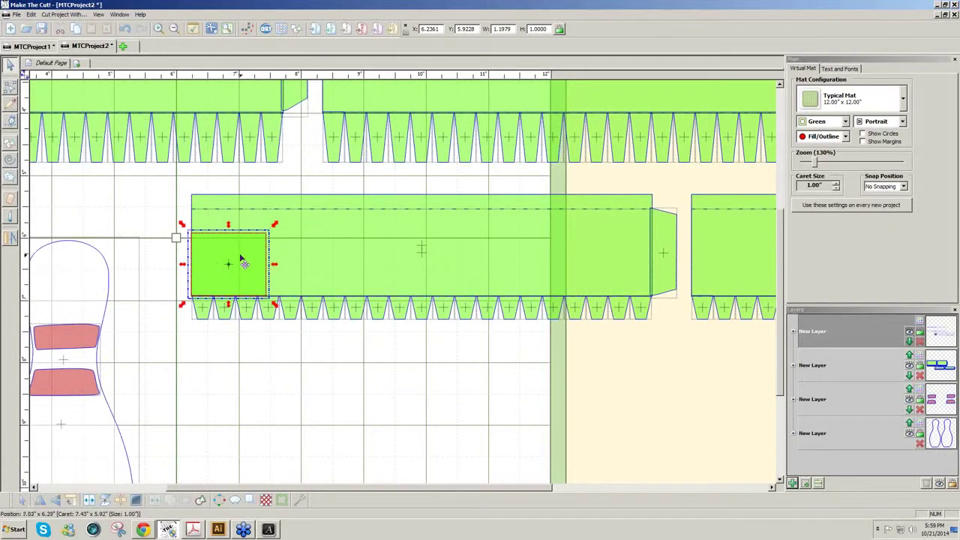
{"action": "key", "text": "Escape"}
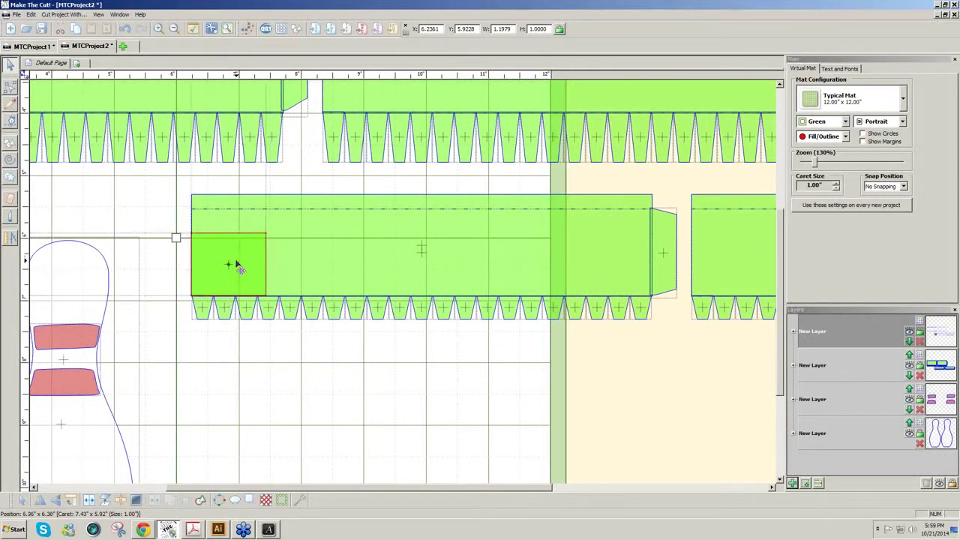
{"action": "left_click_drag", "start_coordinate": [237, 265], "coordinate": [197, 266]}
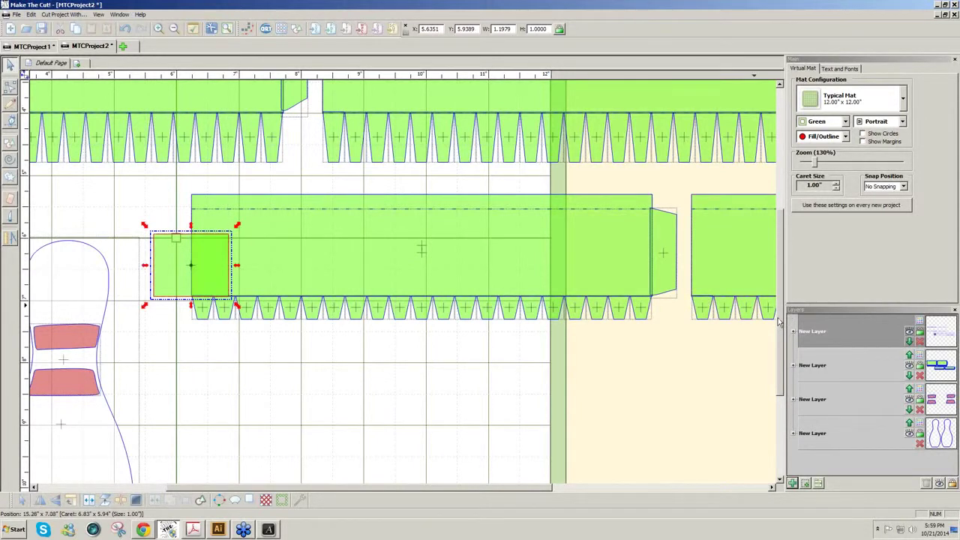
Step: Align the rectangle with the strip's left end and shrink the tab row to 6.3139 inches wide
{"action": "scroll", "coordinate": [451, 382], "scroll_direction": "down", "scroll_amount": 3}
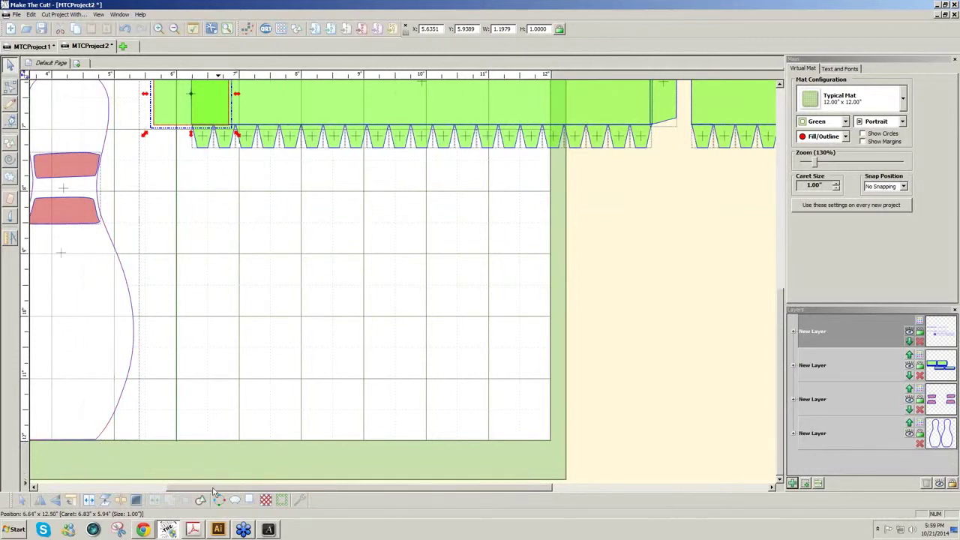
{"action": "left_click_drag", "start_coordinate": [213, 488], "coordinate": [177, 487]}
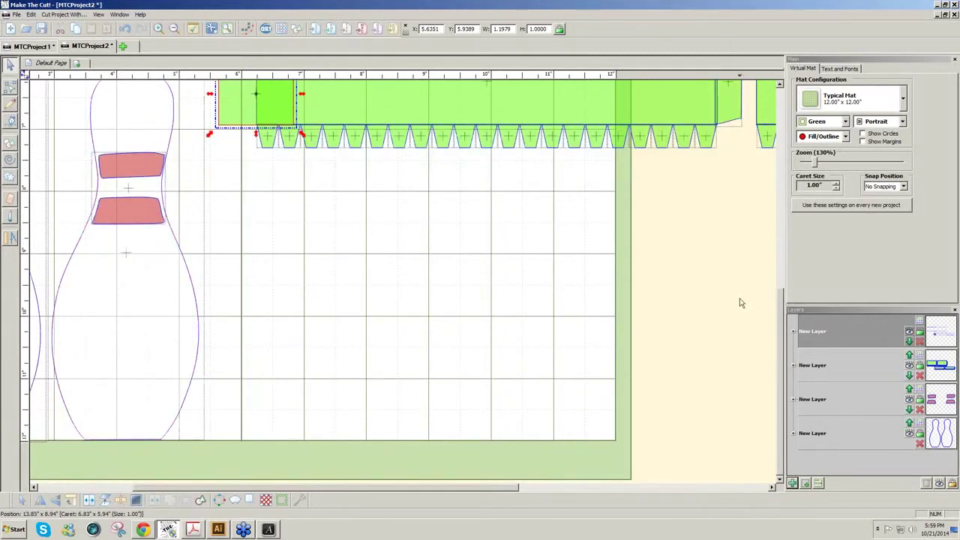
{"action": "scroll", "coordinate": [450, 241], "scroll_direction": "up", "scroll_amount": 2}
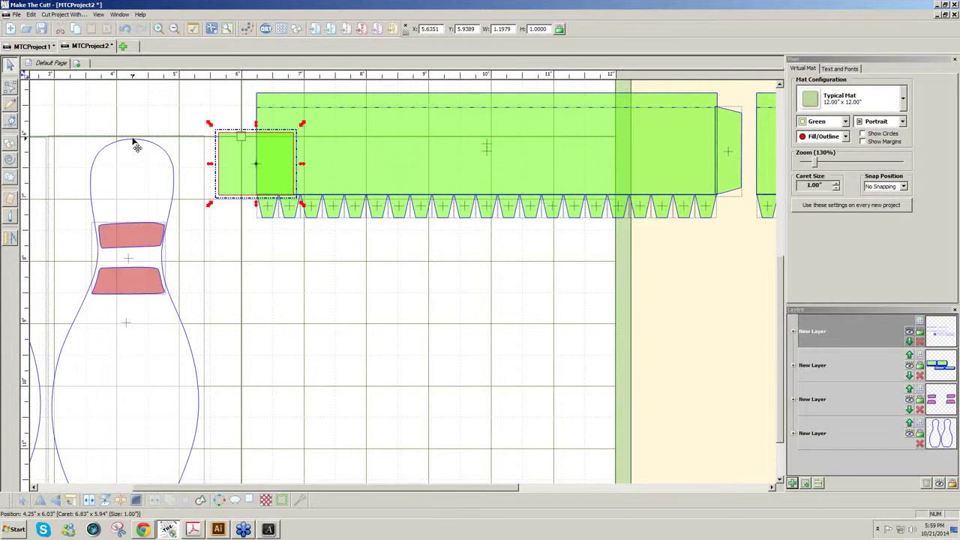
{"action": "key", "text": "Escape"}
{"action": "left_click_drag", "start_coordinate": [232, 174], "coordinate": [273, 174]}
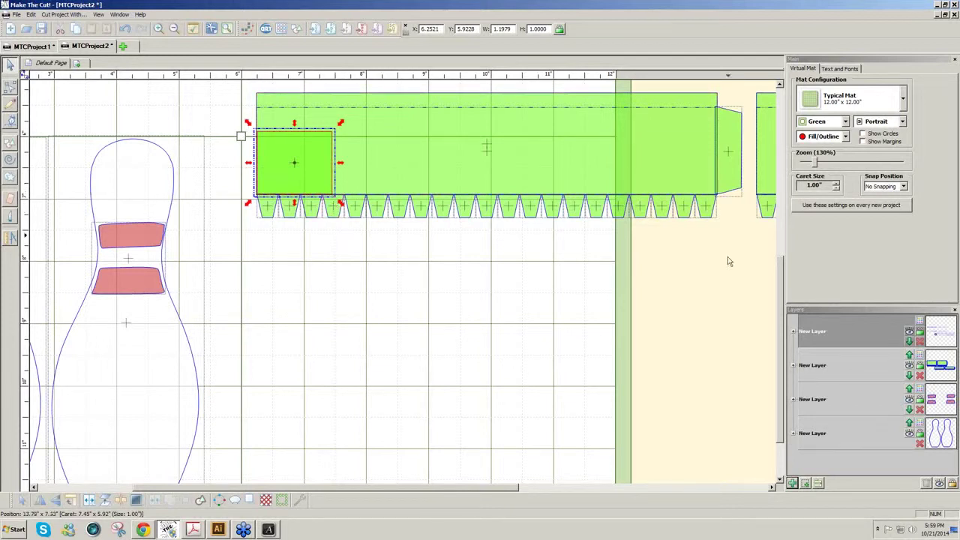
{"action": "left_click_drag", "start_coordinate": [741, 252], "coordinate": [248, 183]}
{"action": "left_click_drag", "start_coordinate": [725, 207], "coordinate": [659, 207]}
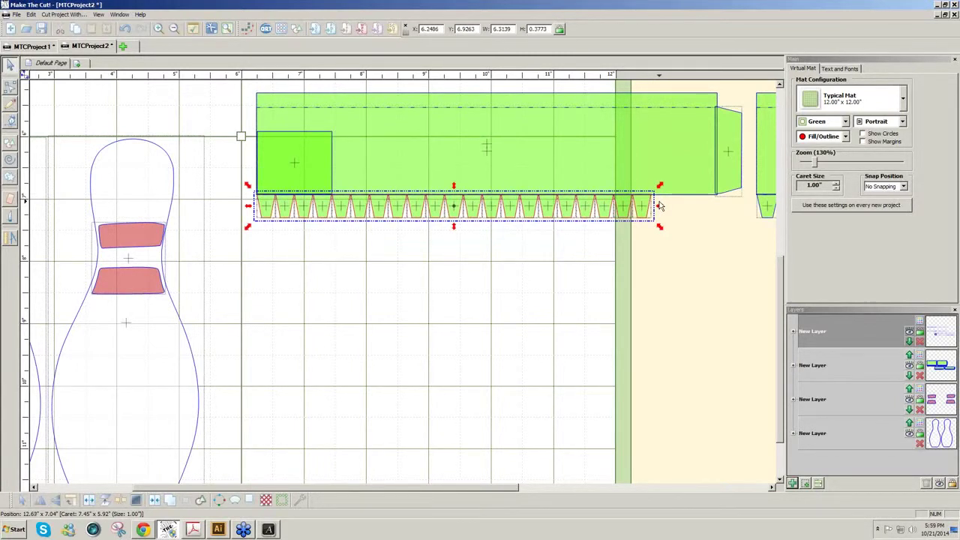
Step: Select the last tab and try reducing duplicate columns, then cancel the duplication
{"action": "left_click", "coordinate": [681, 248]}
{"action": "left_click_drag", "start_coordinate": [677, 243], "coordinate": [627, 179]}
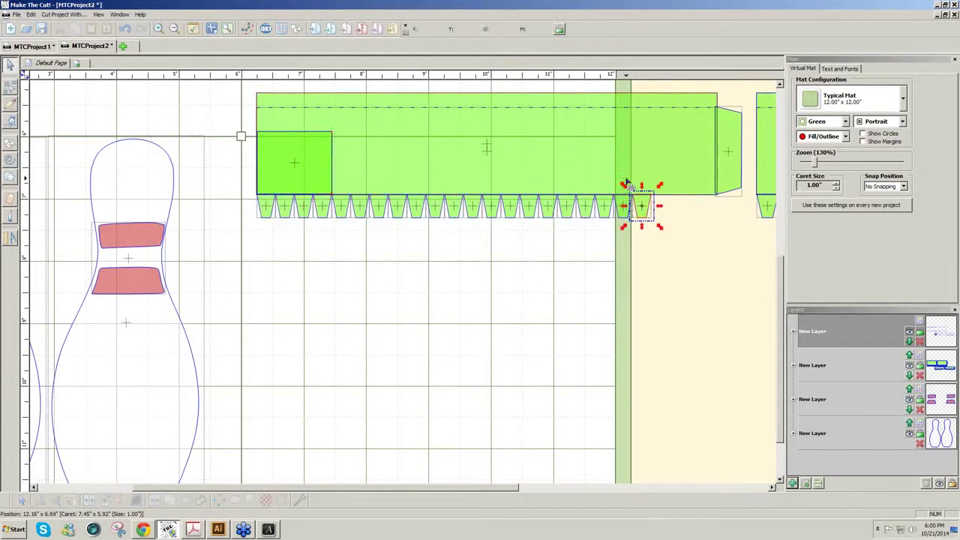
{"action": "left_click", "coordinate": [30, 14]}
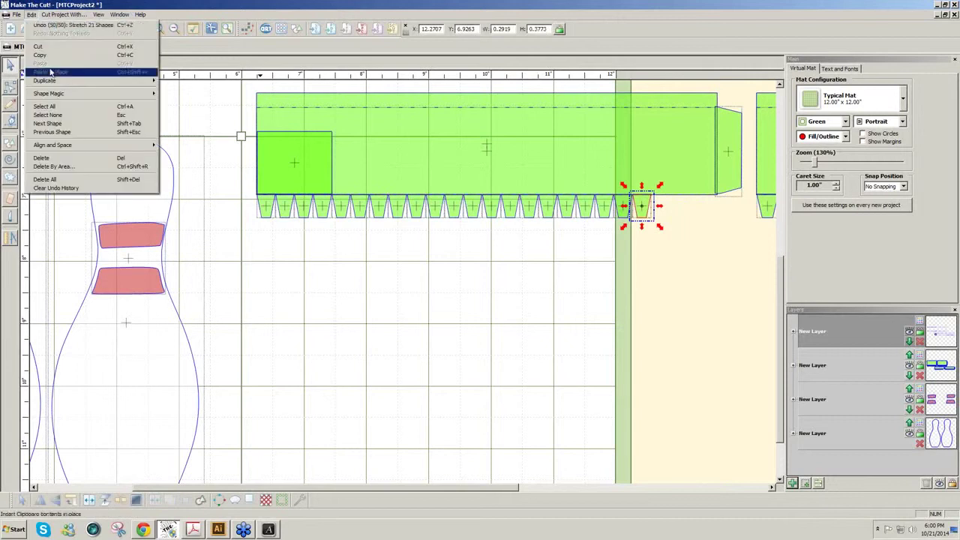
{"action": "mouse_move", "coordinate": [54, 81]}
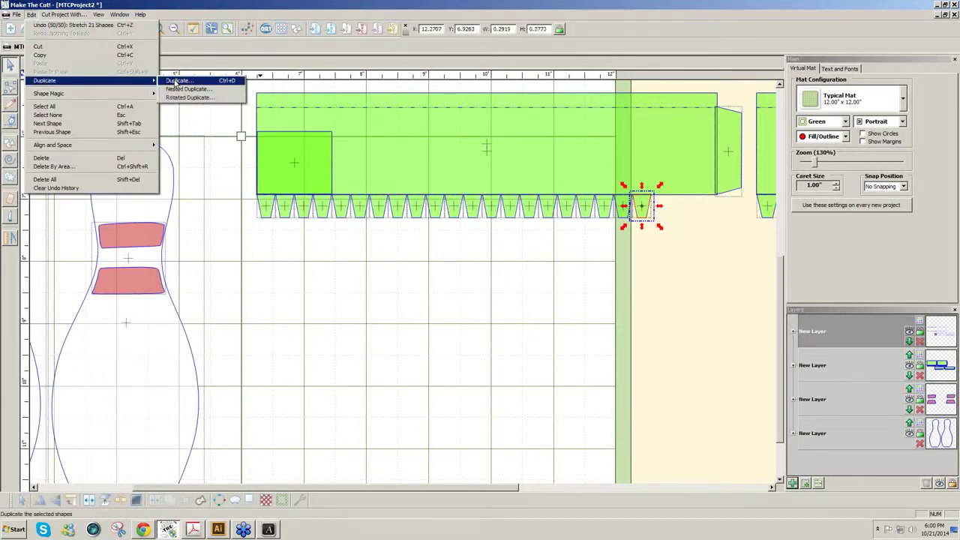
{"action": "left_click", "coordinate": [174, 81]}
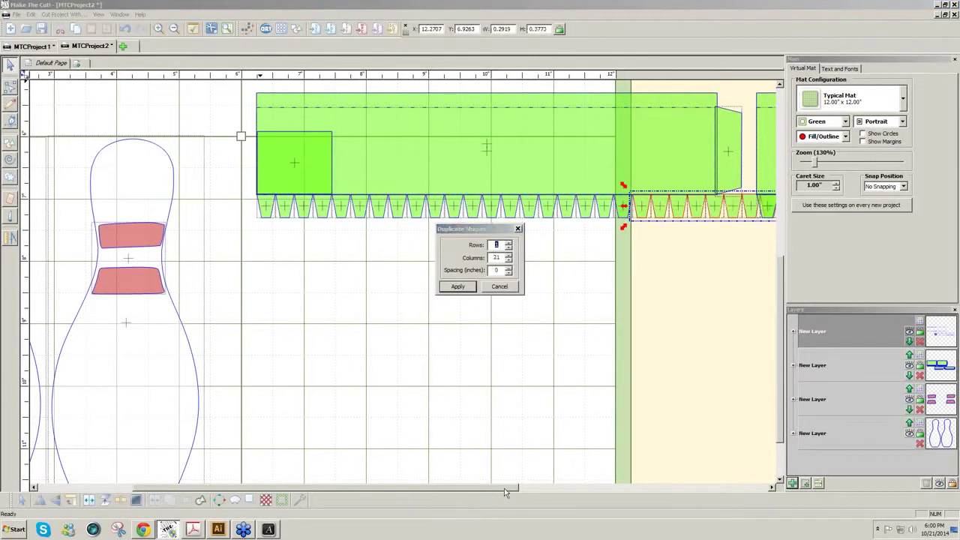
{"action": "left_click", "coordinate": [509, 261]}
{"action": "left_click", "coordinate": [509, 261]}
{"action": "left_click", "coordinate": [509, 261]}
{"action": "left_click", "coordinate": [509, 261]}
{"action": "left_click", "coordinate": [509, 261]}
{"action": "left_click", "coordinate": [509, 261]}
{"action": "left_click", "coordinate": [508, 261]}
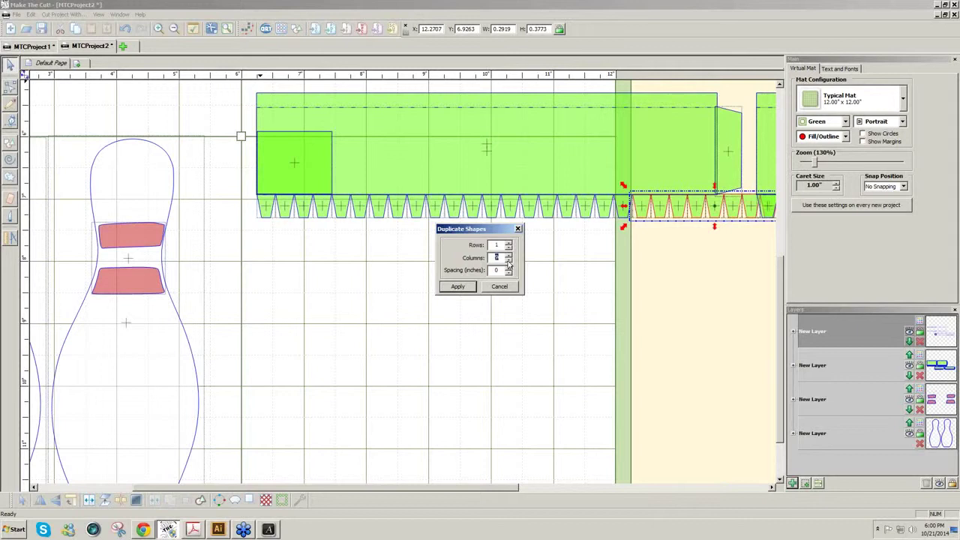
{"action": "left_click", "coordinate": [509, 261]}
{"action": "left_click", "coordinate": [513, 288]}
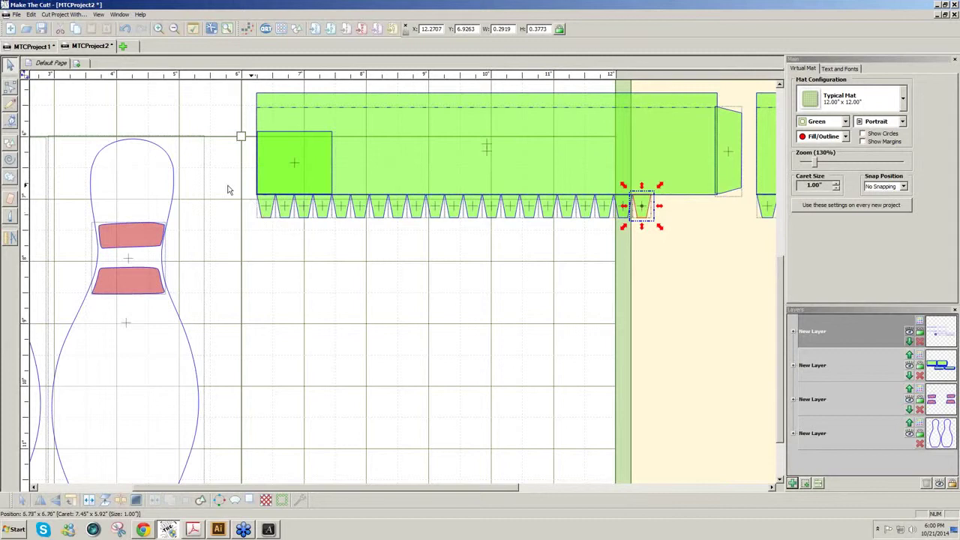
Step: Nudge the whole tab row three steps to the right
{"action": "left_click_drag", "start_coordinate": [688, 265], "coordinate": [228, 179]}
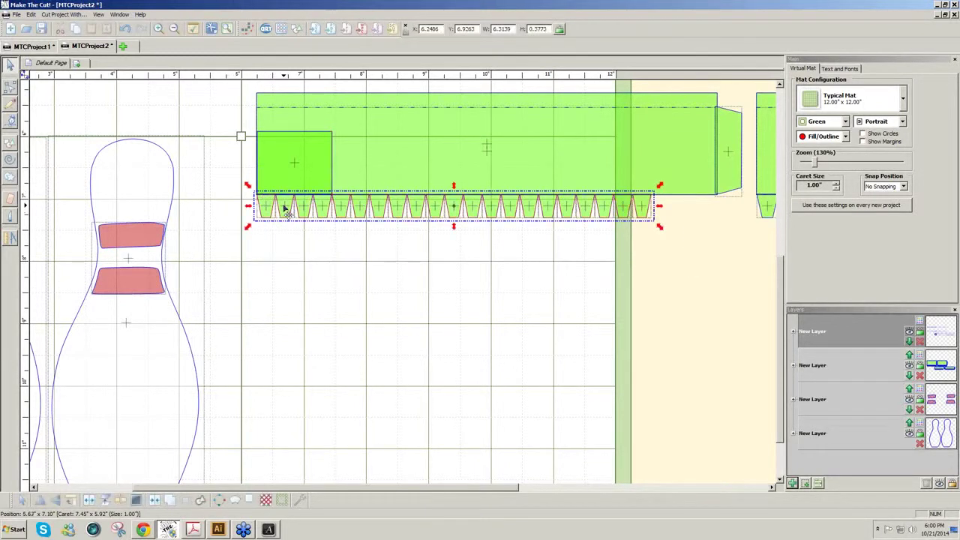
{"action": "key", "text": "Right"}
{"action": "key", "text": "Right"}
{"action": "key", "text": "Right"}
{"action": "key", "text": "Right"}
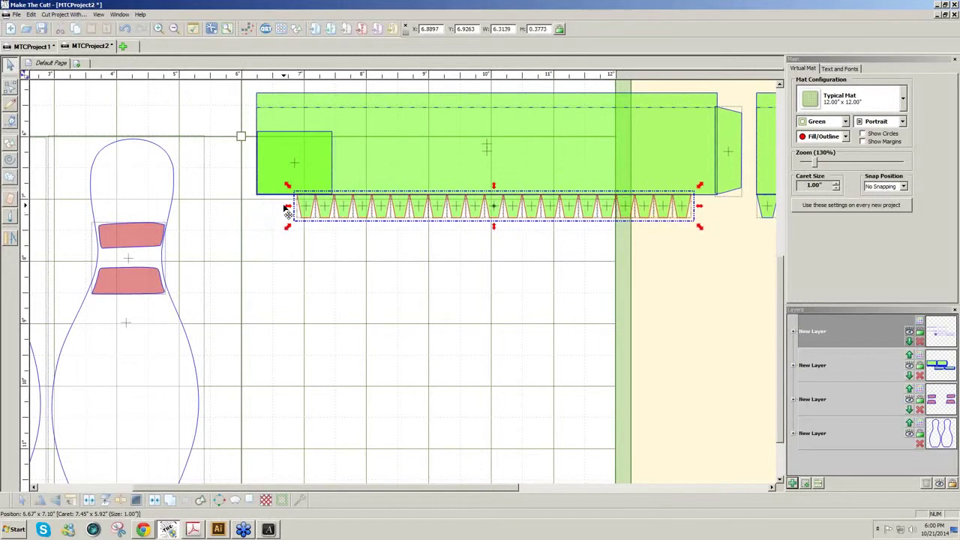
{"action": "key", "text": "Right"}
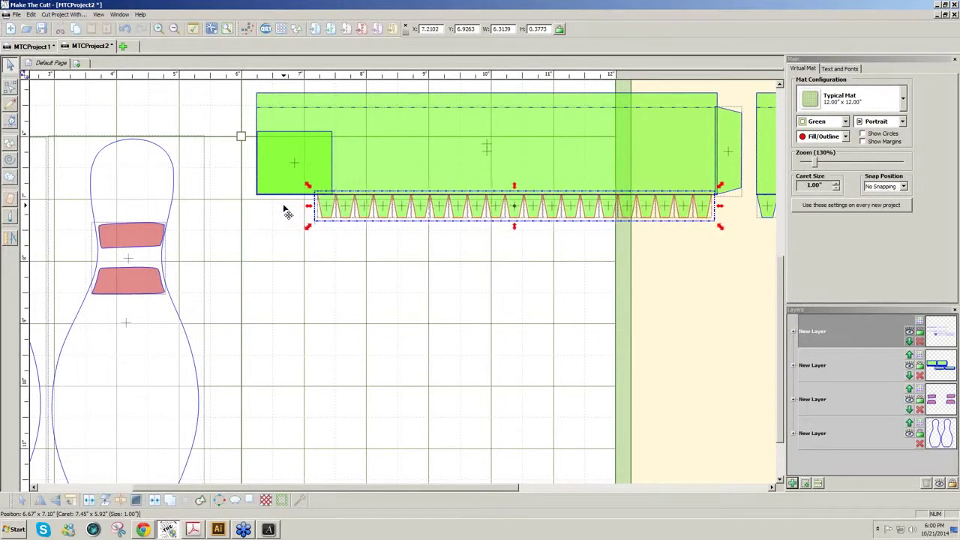
{"action": "key", "text": "Right"}
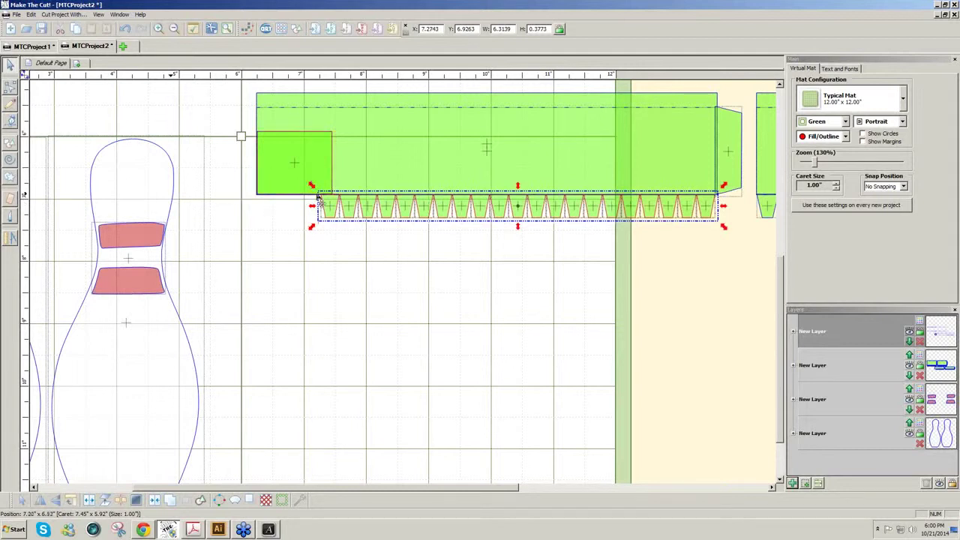
{"action": "left_click", "coordinate": [364, 252]}
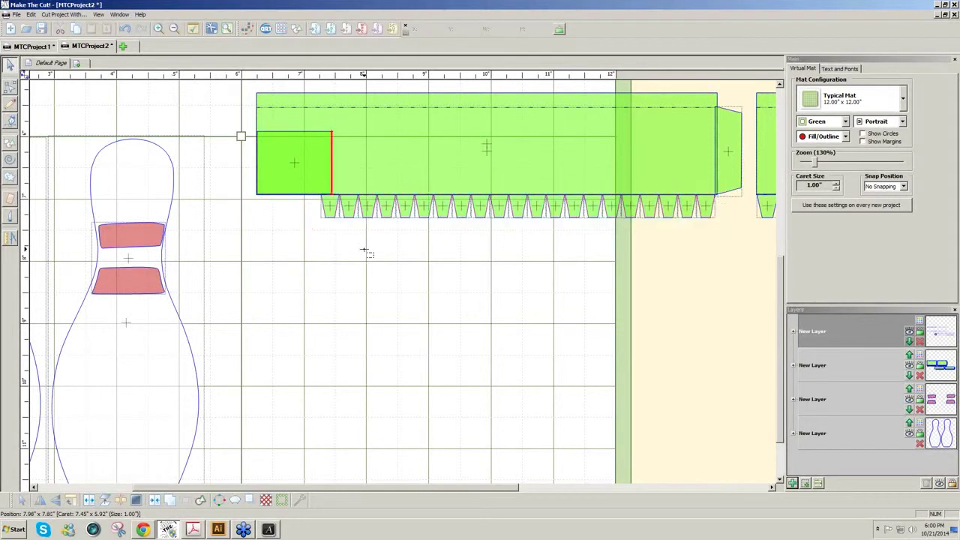
Step: Move the first zigzag tooth under the square and widen it into a trapezoid tab
{"action": "left_click", "coordinate": [331, 220]}
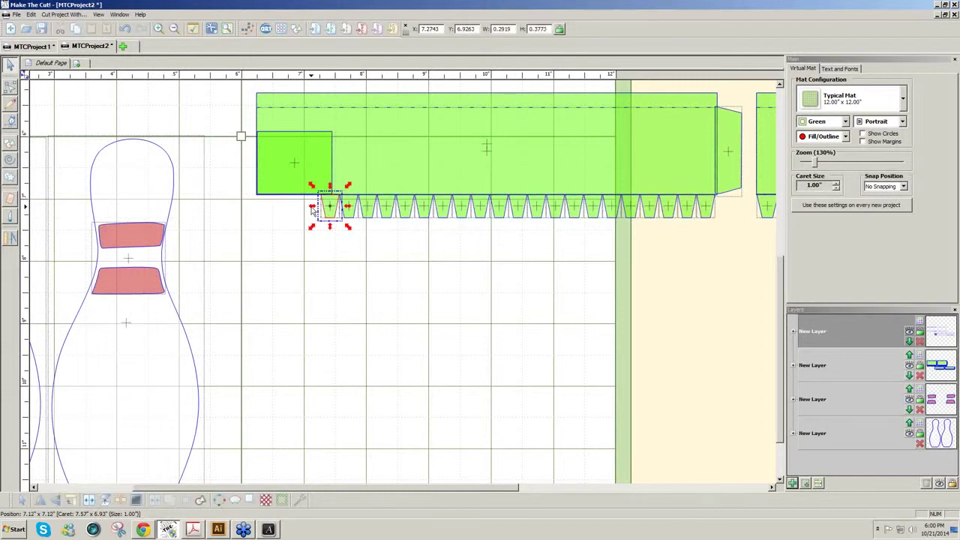
{"action": "left_click_drag", "start_coordinate": [330, 219], "coordinate": [248, 206]}
{"action": "left_click_drag", "start_coordinate": [349, 208], "coordinate": [342, 207]}
{"action": "left_click_drag", "start_coordinate": [740, 275], "coordinate": [328, 210]}
{"action": "left_click", "coordinate": [693, 313]}
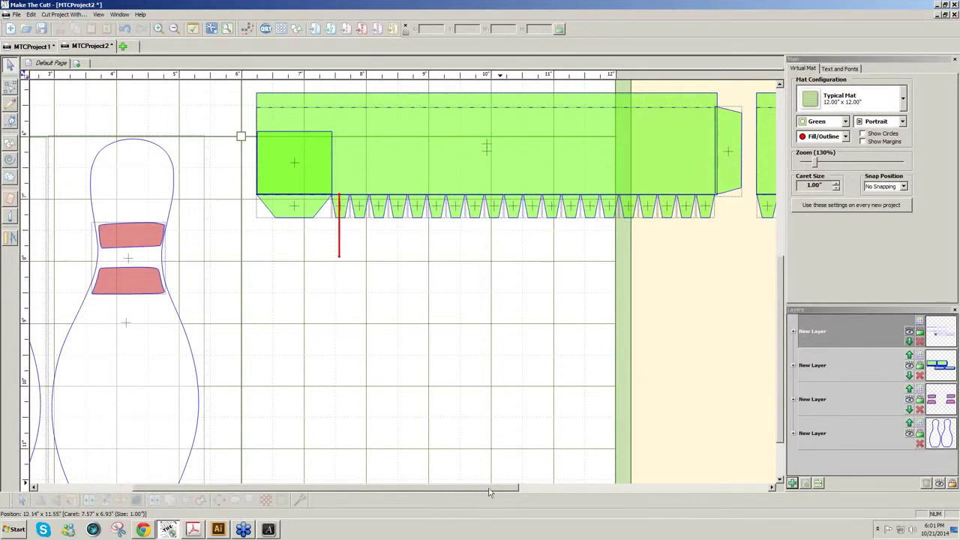
{"action": "left_click_drag", "start_coordinate": [488, 493], "coordinate": [586, 496]}
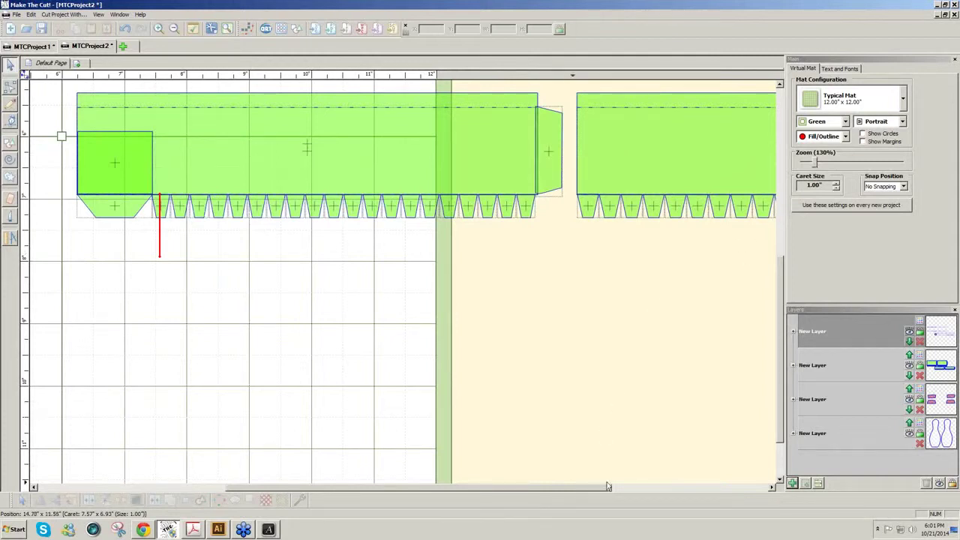
Step: Zoom out and move the small green square off the mat
{"action": "left_click_drag", "start_coordinate": [779, 347], "coordinate": [807, 163]}
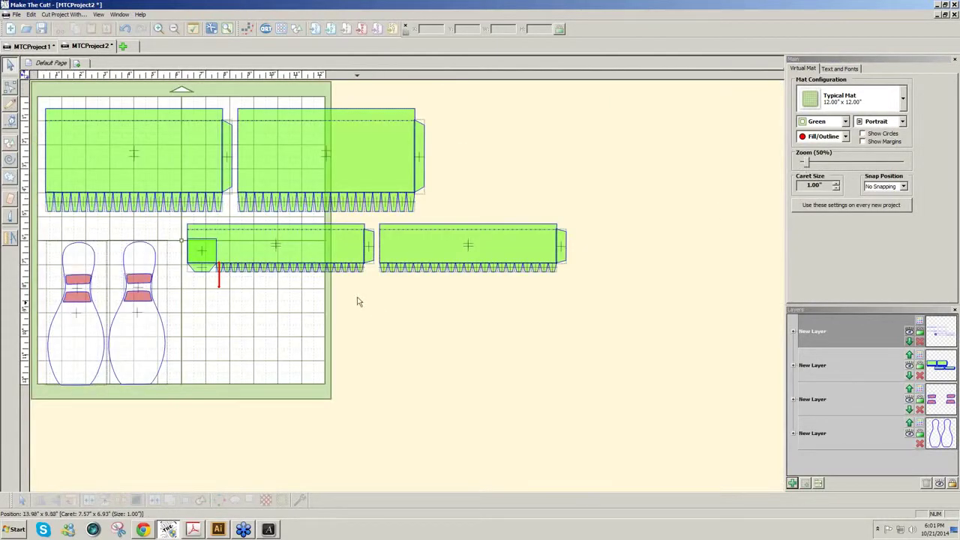
{"action": "left_click", "coordinate": [218, 253]}
{"action": "left_click_drag", "start_coordinate": [221, 255], "coordinate": [473, 378]}
Step: Delete the top row's box panels and leftover tab strips
{"action": "left_click_drag", "start_coordinate": [379, 294], "coordinate": [185, 221]}
{"action": "left_click", "coordinate": [366, 176]}
{"action": "left_click", "coordinate": [366, 176]}
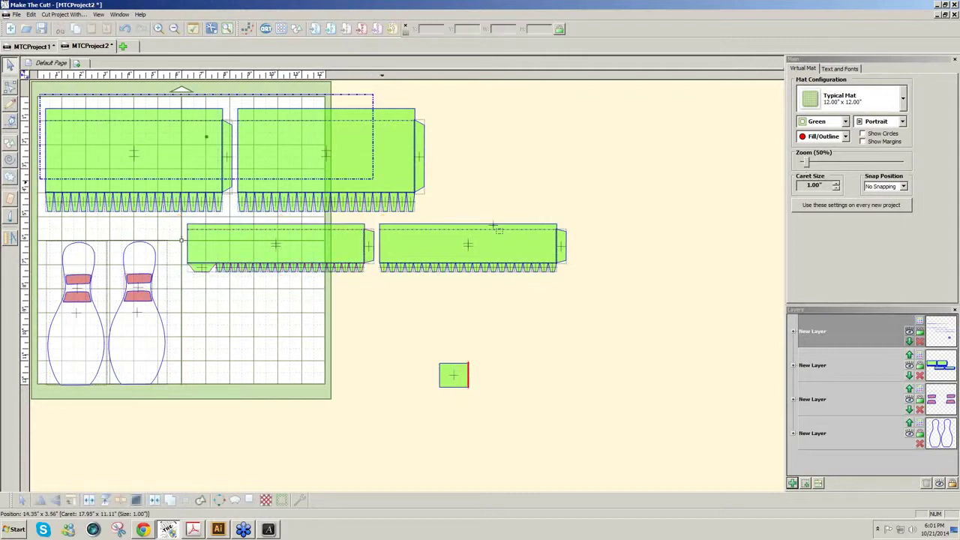
{"action": "left_click_drag", "start_coordinate": [512, 236], "coordinate": [508, 215]}
{"action": "key", "text": "Delete"}
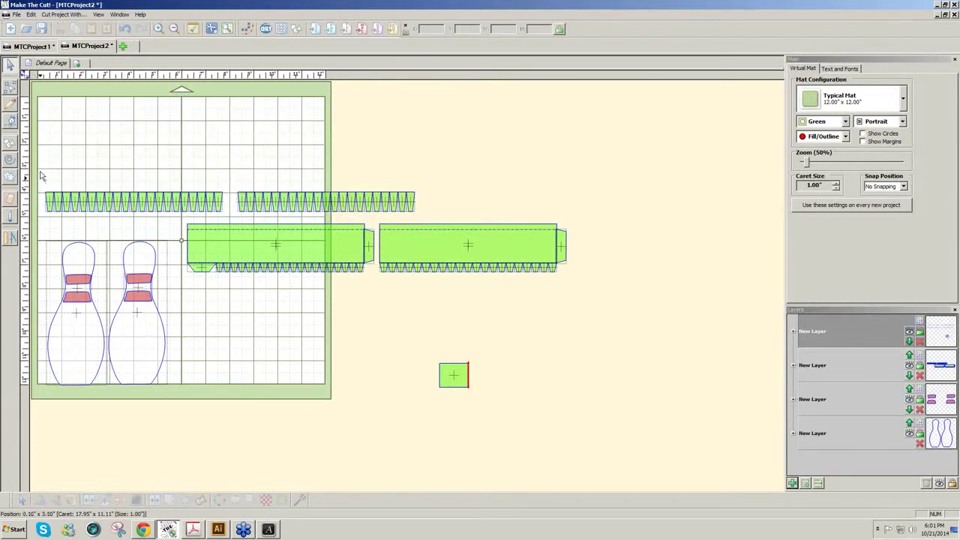
{"action": "left_click_drag", "start_coordinate": [42, 169], "coordinate": [455, 217]}
{"action": "key", "text": "Delete"}
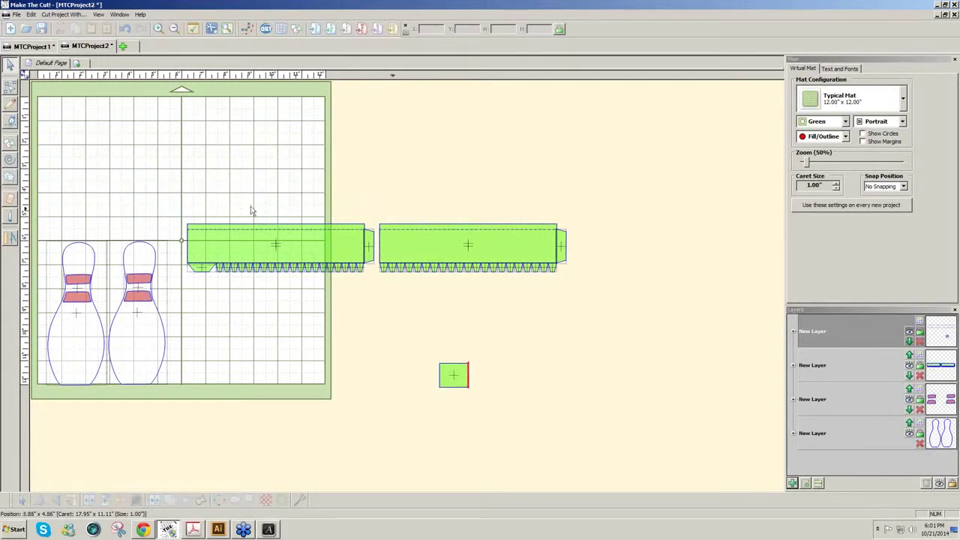
Step: Copy the two middle strips into the top row and stretch them to about 3.96 in tall
{"action": "left_click_drag", "start_coordinate": [151, 187], "coordinate": [625, 315]}
{"action": "left_click_drag", "start_coordinate": [449, 255], "coordinate": [293, 187]}
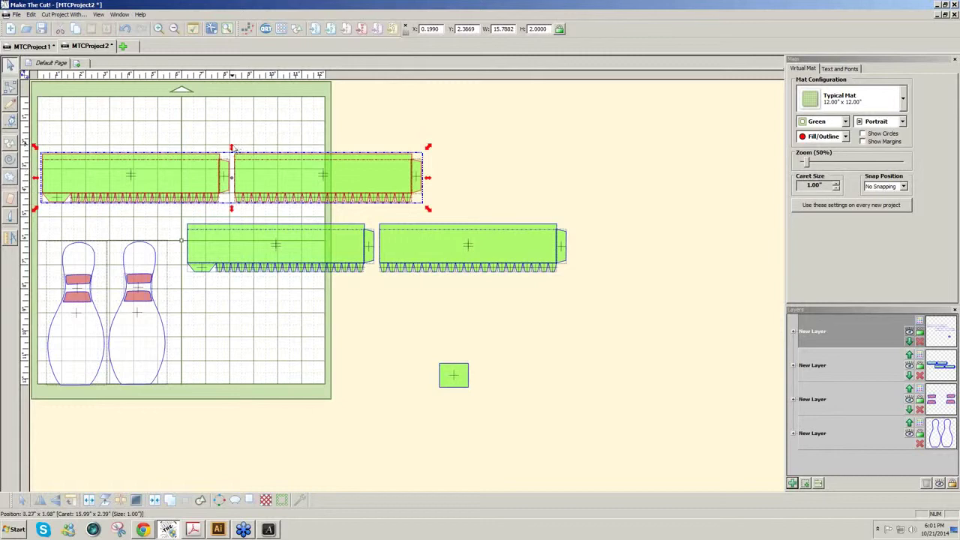
{"action": "left_click_drag", "start_coordinate": [232, 147], "coordinate": [239, 103]}
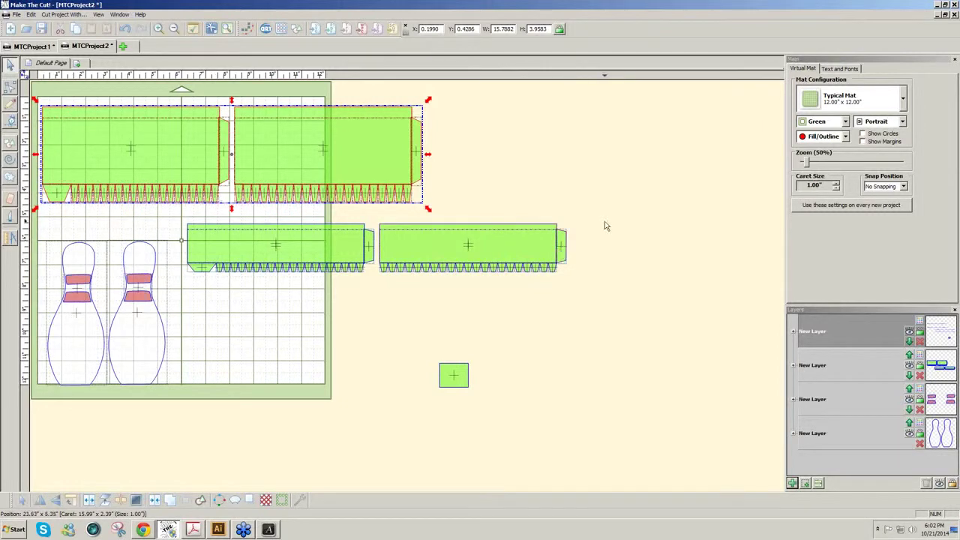
{"action": "left_click_drag", "start_coordinate": [611, 207], "coordinate": [162, 323]}
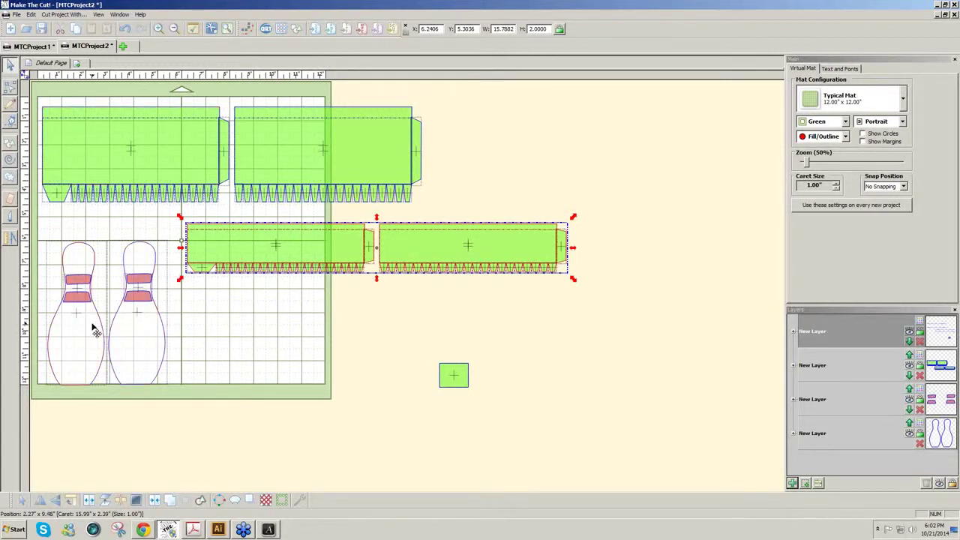
{"action": "left_click", "coordinate": [223, 342]}
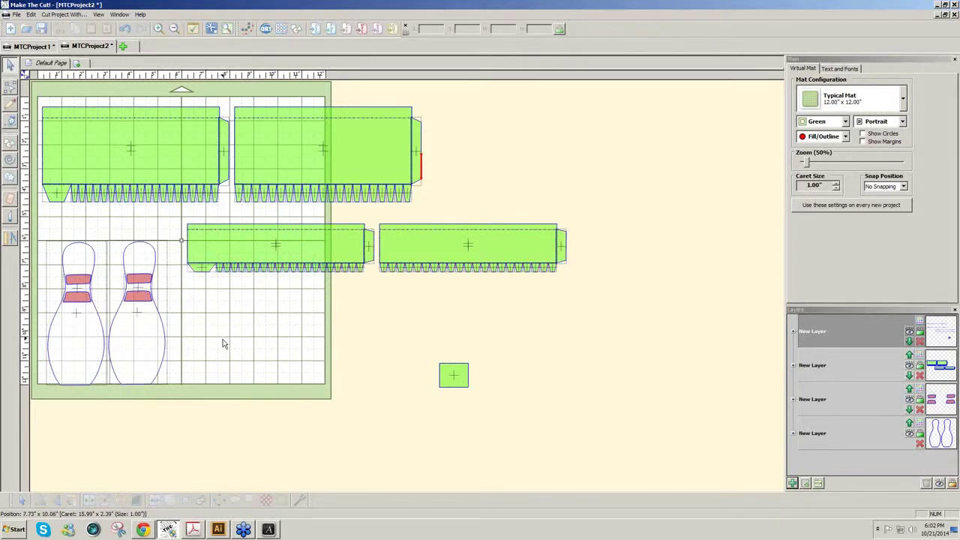
{"action": "left_click", "coordinate": [166, 347]}
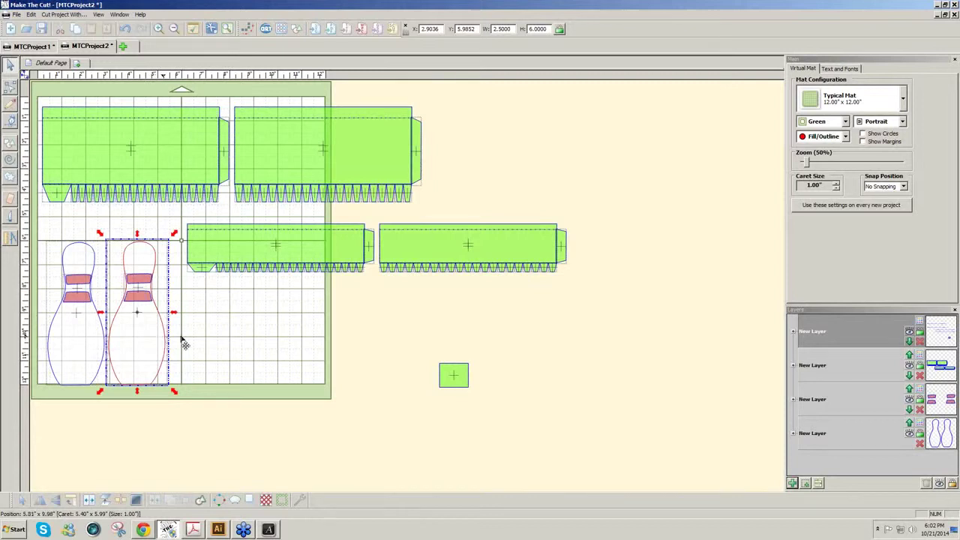
Step: Generate a 0.05 in shadow layer from the right bowling pin
{"action": "left_click", "coordinate": [174, 215]}
{"action": "left_click_drag", "start_coordinate": [198, 225], "coordinate": [222, 234]}
{"action": "left_click", "coordinate": [159, 318]}
{"action": "left_click", "coordinate": [251, 501]}
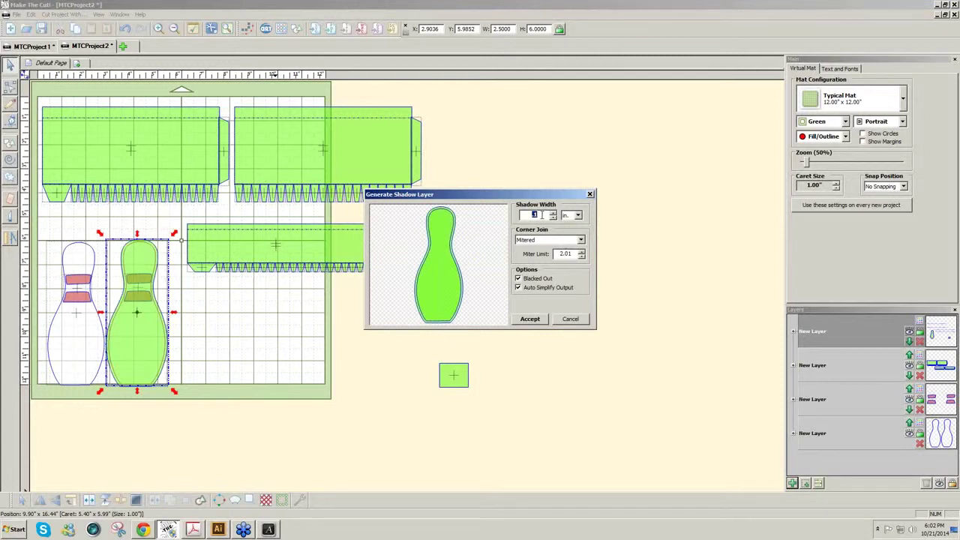
{"action": "type", "text": ".1"}
{"action": "type", "text": ".0"}
{"action": "type", "text": "5"}
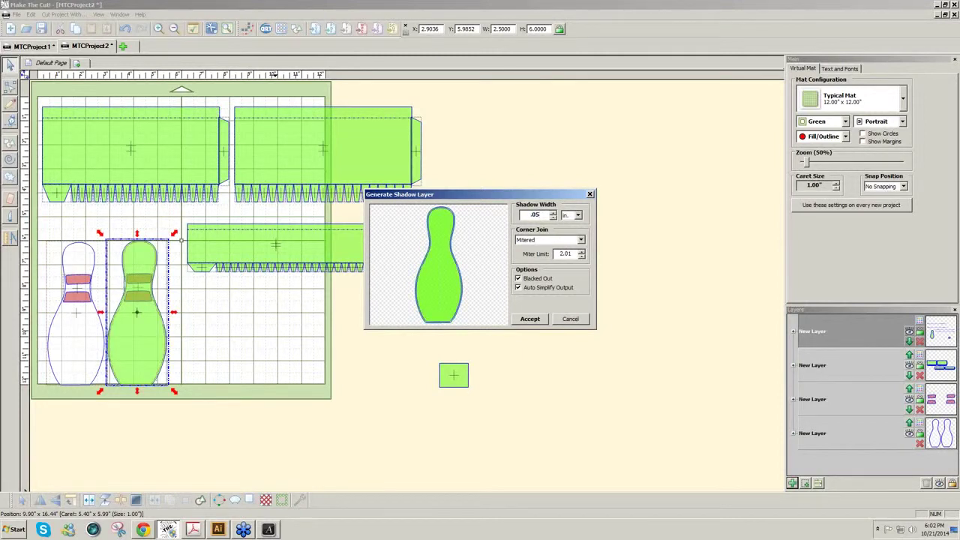
{"action": "left_click", "coordinate": [528, 318]}
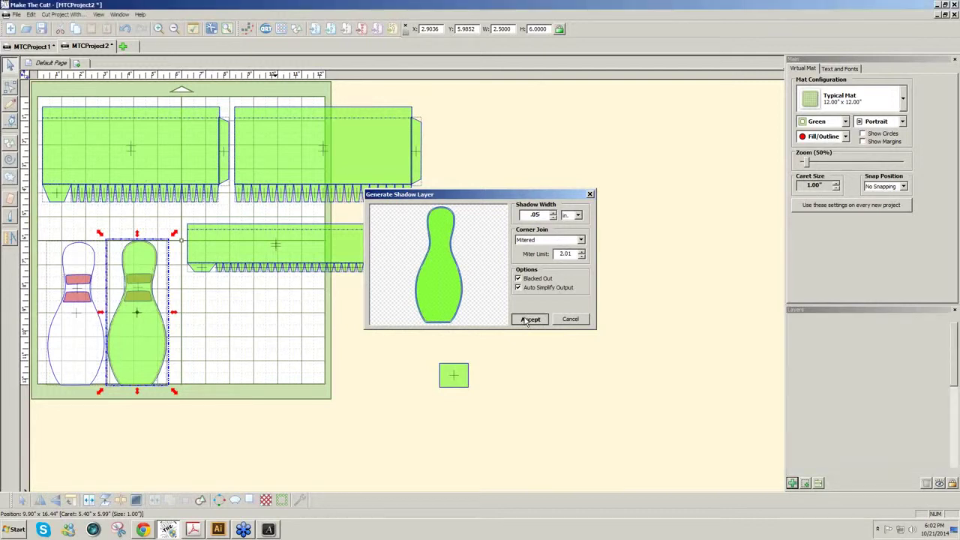
Step: Pull the original right pin outline off its shadow and delete it
{"action": "left_click", "coordinate": [424, 334]}
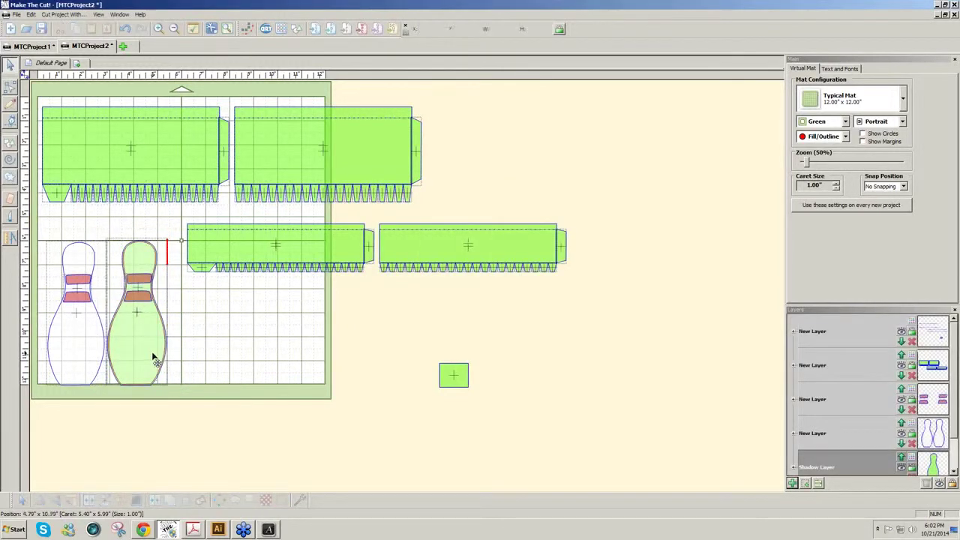
{"action": "left_click_drag", "start_coordinate": [160, 363], "coordinate": [231, 411]}
{"action": "key", "text": "Delete"}
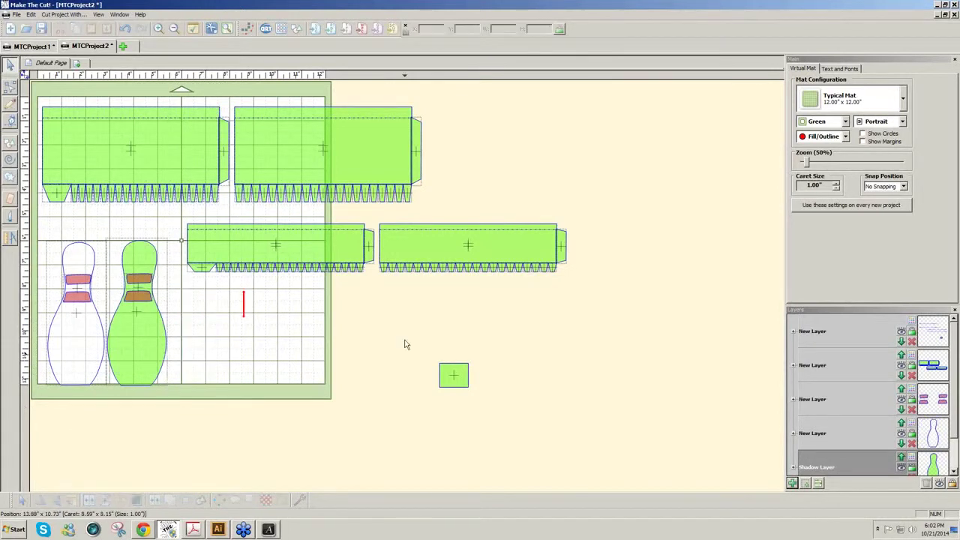
{"action": "left_click_drag", "start_coordinate": [175, 215], "coordinate": [562, 301]}
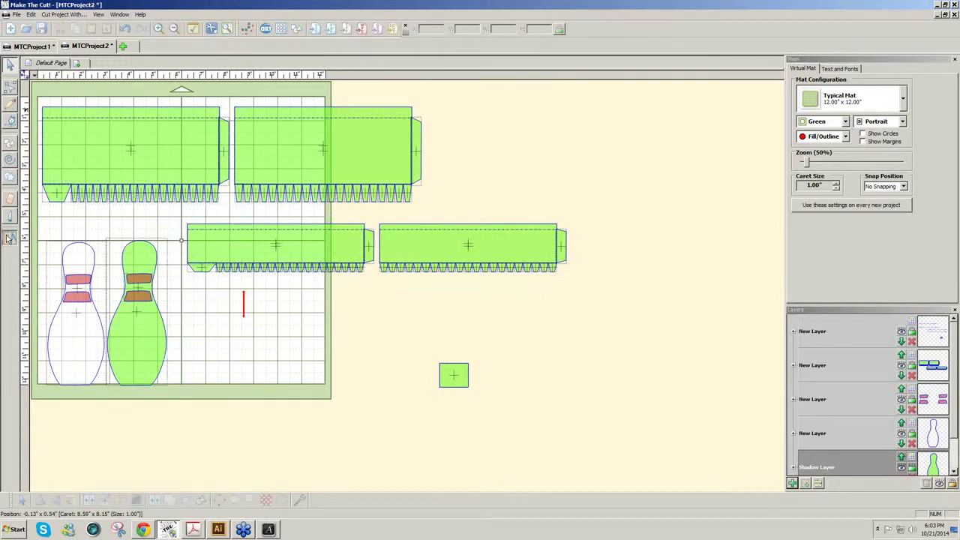
{"action": "left_click", "coordinate": [9, 238]}
{"action": "left_click", "coordinate": [162, 344]}
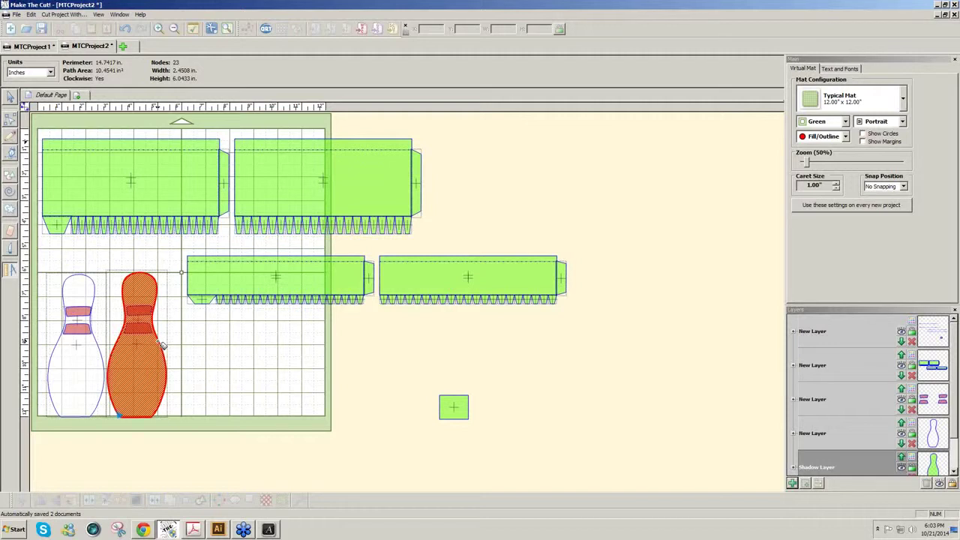
{"action": "left_click", "coordinate": [135, 302]}
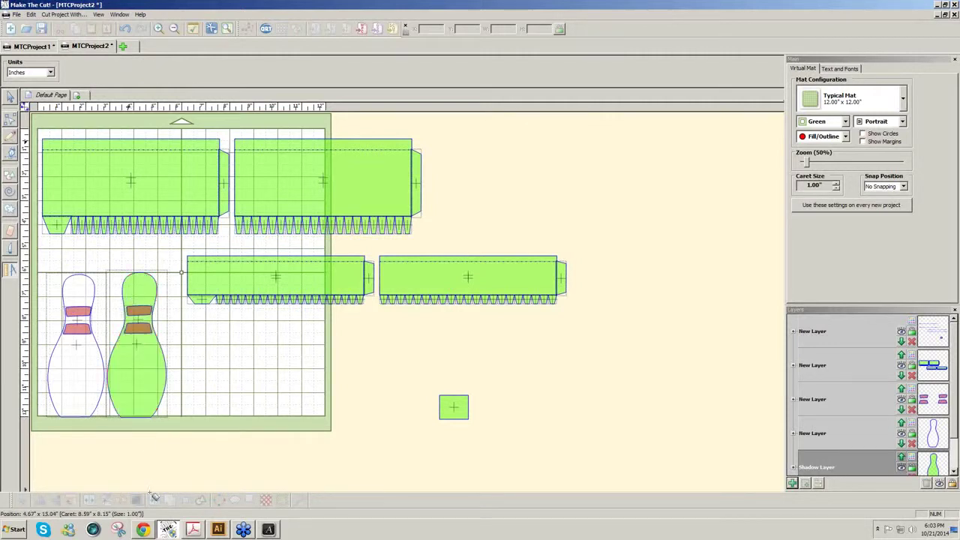
{"action": "left_click", "coordinate": [184, 261]}
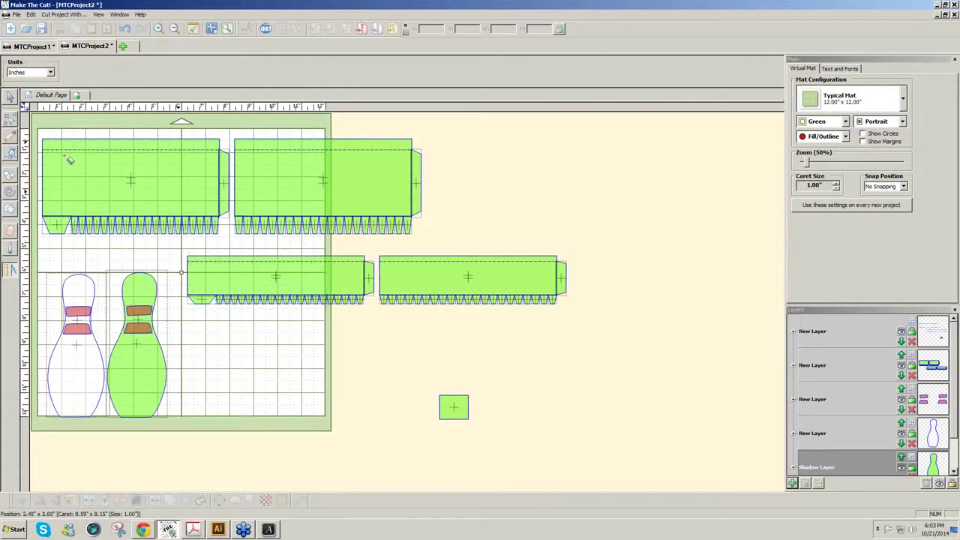
{"action": "left_click", "coordinate": [9, 98]}
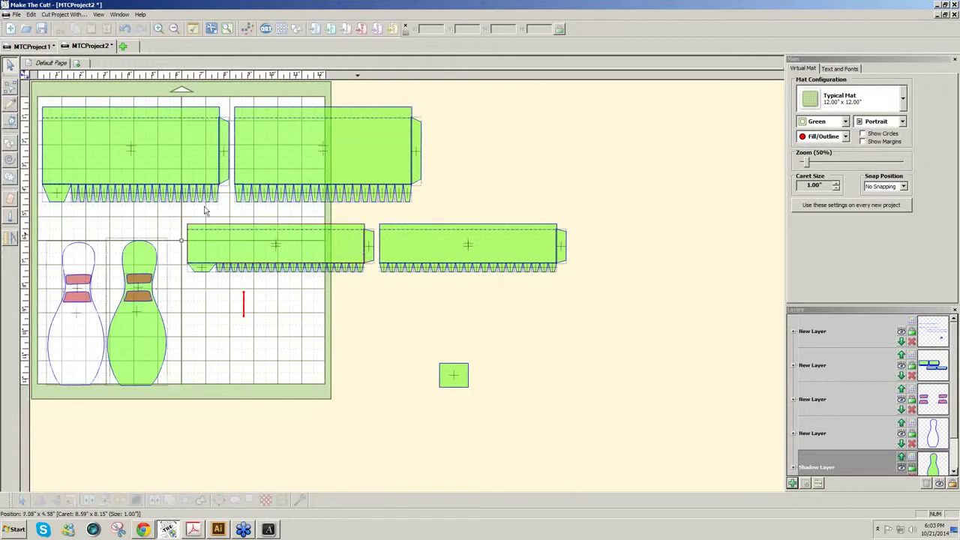
{"action": "left_click_drag", "start_coordinate": [171, 211], "coordinate": [371, 300]}
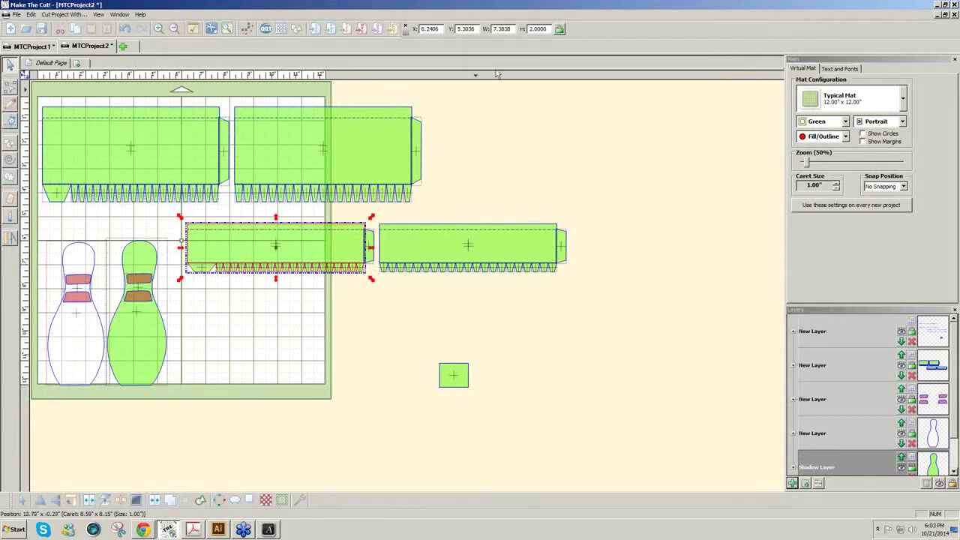
Step: Set the lower-left strip's width to 7 in
{"action": "left_click_drag", "start_coordinate": [513, 28], "coordinate": [502, 29]}
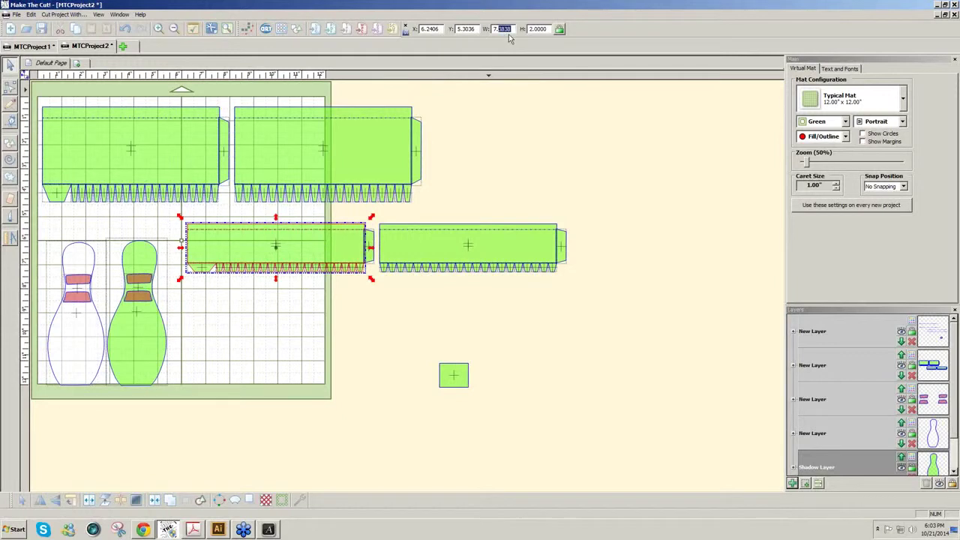
{"action": "key", "text": "BackSpace"}
{"action": "key", "text": "Return"}
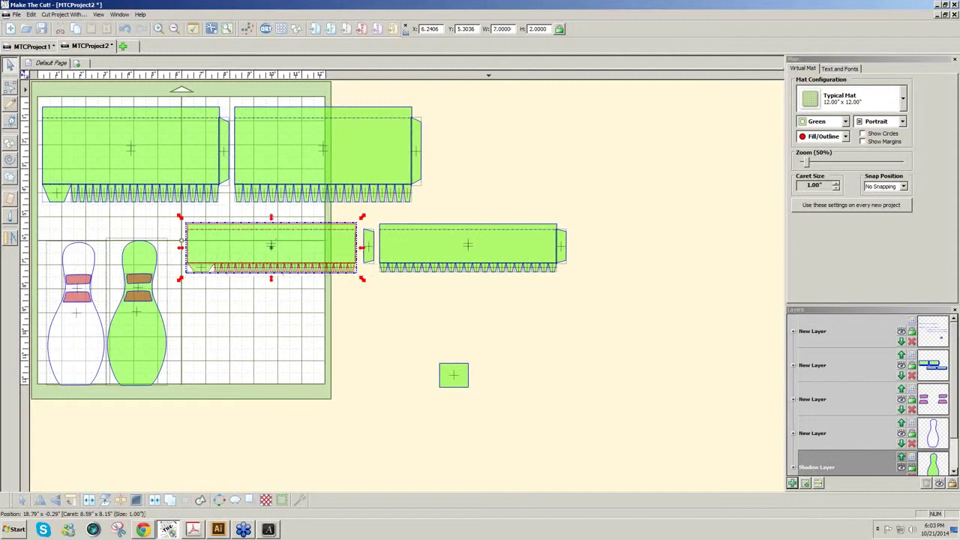
{"action": "left_click", "coordinate": [467, 322]}
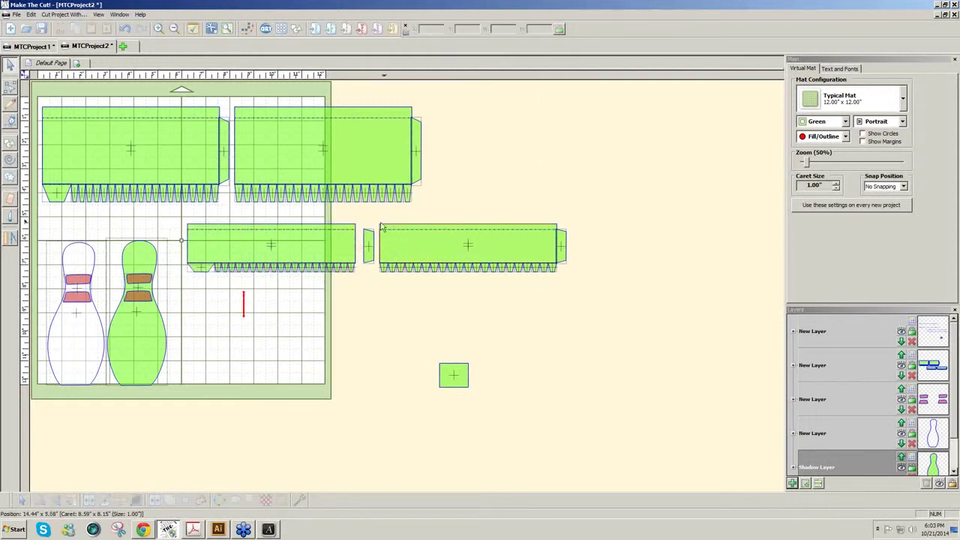
Step: Set the lower-right strip's width to 7.539 in
{"action": "left_click_drag", "start_coordinate": [375, 217], "coordinate": [562, 300]}
{"action": "left_click_drag", "start_coordinate": [511, 29], "coordinate": [484, 29]}
{"action": "type", "text": "7."}
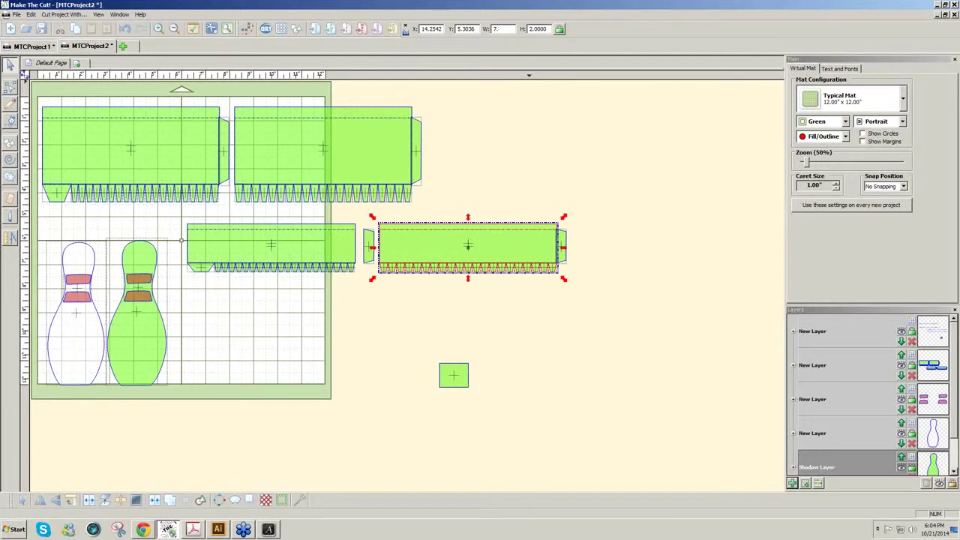
{"action": "type", "text": "39"}
{"action": "key", "text": "Return"}
Step: Butt the loose end tab against the lower-left strip's end
{"action": "left_click", "coordinate": [630, 290]}
{"action": "left_click", "coordinate": [369, 259]}
{"action": "left_click_drag", "start_coordinate": [371, 263], "coordinate": [360, 256]}
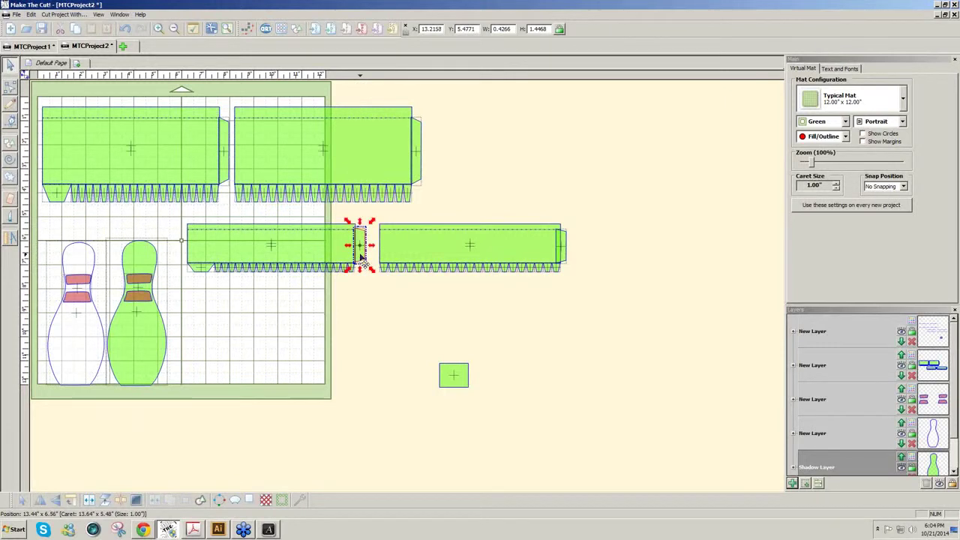
Step: Widen the lower-left strip to 7.5389 in and slide its small tab flush against its right end
{"action": "scroll", "coordinate": [360, 257], "scroll_direction": "up", "scroll_amount": 2}
{"action": "left_click_drag", "start_coordinate": [484, 494], "coordinate": [568, 493]}
{"action": "left_click_drag", "start_coordinate": [568, 436], "coordinate": [567, 438]}
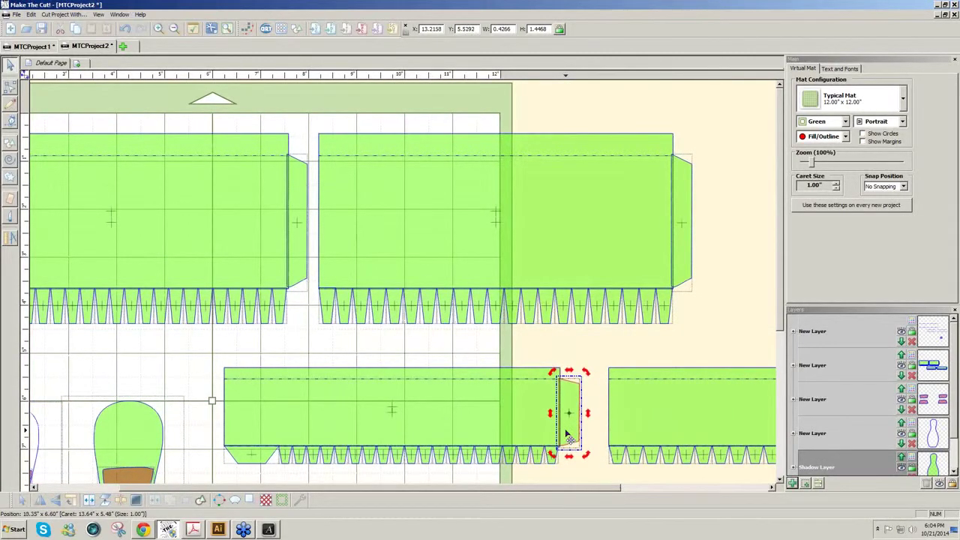
{"action": "left_click", "coordinate": [306, 349]}
{"action": "left_click_drag", "start_coordinate": [201, 343], "coordinate": [575, 484]}
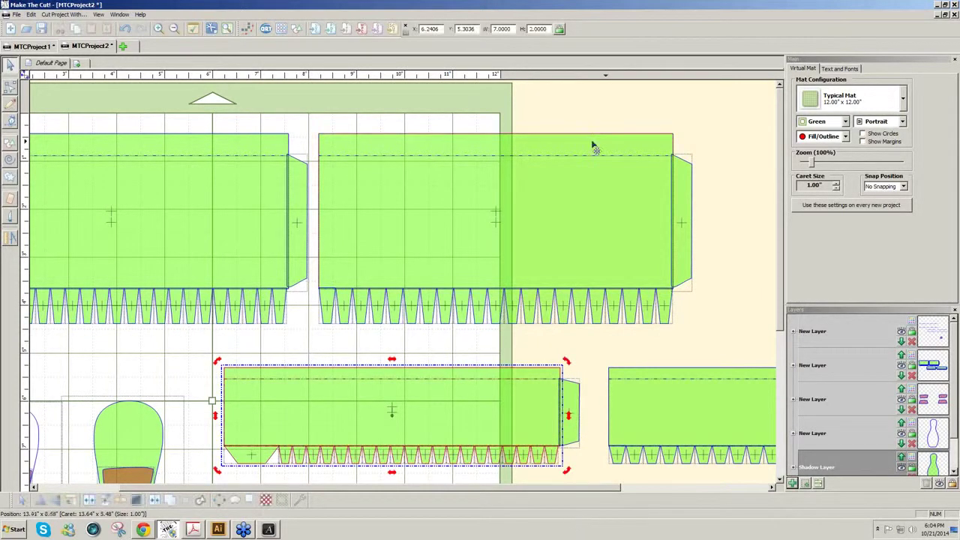
{"action": "left_click", "coordinate": [501, 28]}
{"action": "type", "text": "7.538"}
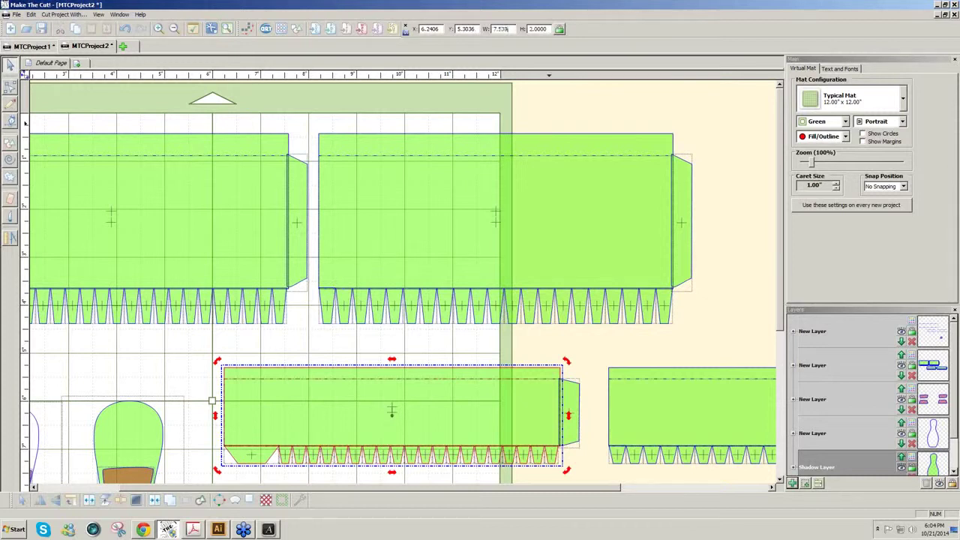
{"action": "type", "text": "9"}
{"action": "key", "text": "Return"}
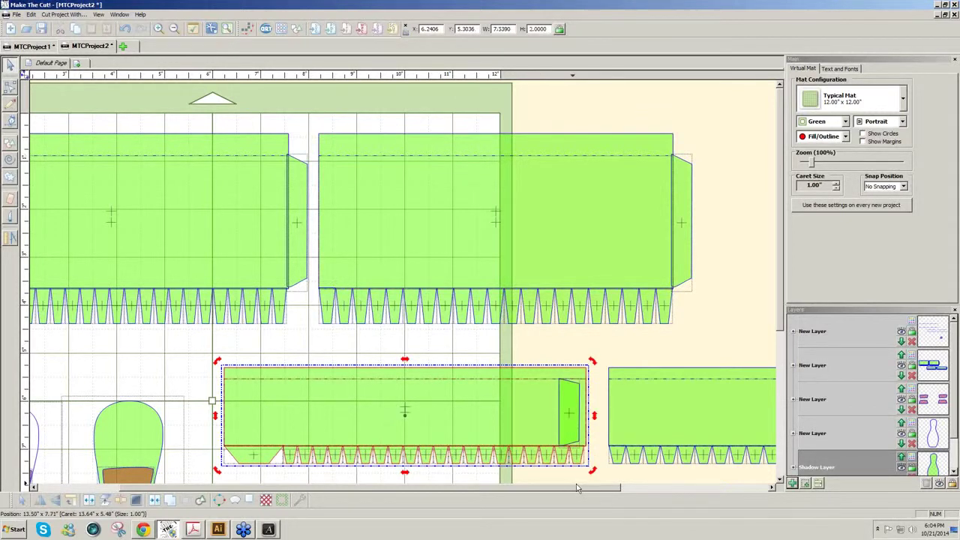
{"action": "left_click", "coordinate": [577, 432]}
{"action": "left_click_drag", "start_coordinate": [577, 431], "coordinate": [600, 435]}
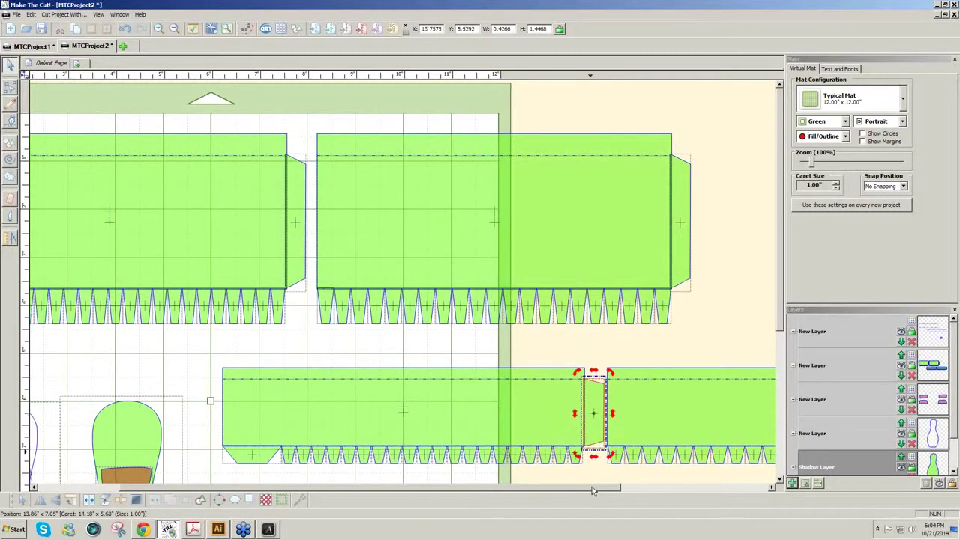
Step: Nudge the second lower strip's end tab right until it butts against the strip's end
{"action": "left_click", "coordinate": [775, 488]}
{"action": "left_click", "coordinate": [774, 488]}
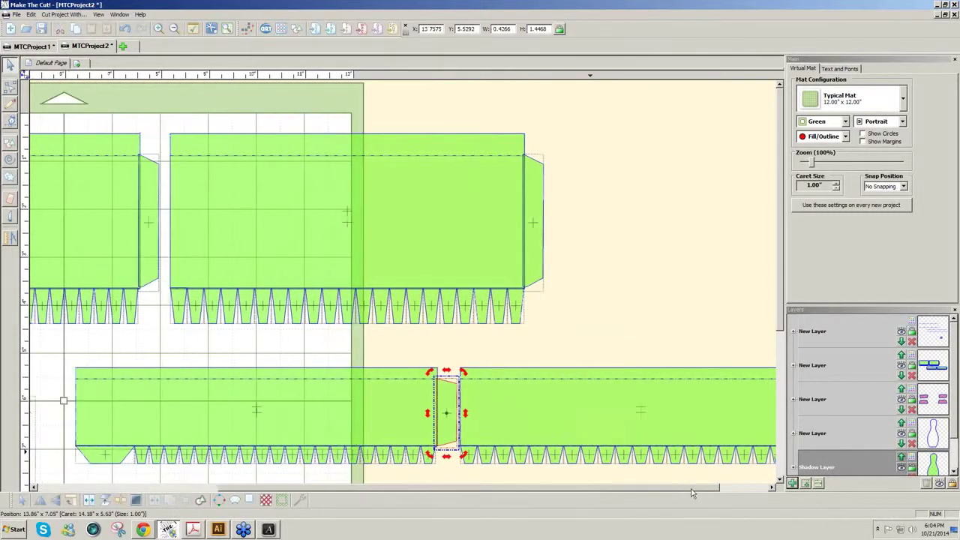
{"action": "left_click", "coordinate": [774, 489]}
{"action": "left_click", "coordinate": [774, 489]}
{"action": "left_click", "coordinate": [767, 438]}
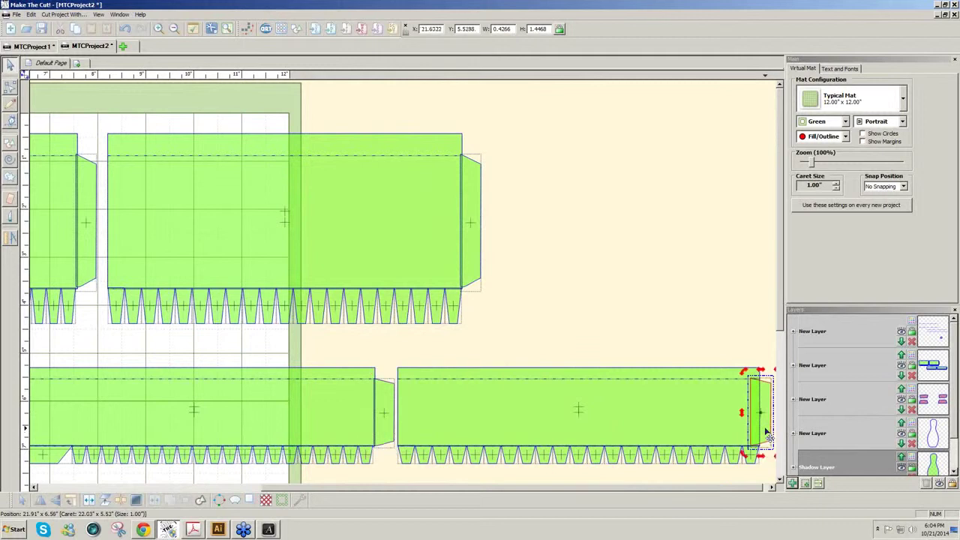
{"action": "key", "text": "Right"}
{"action": "key", "text": "Right"}
{"action": "key", "text": "Right"}
{"action": "key", "text": "Right"}
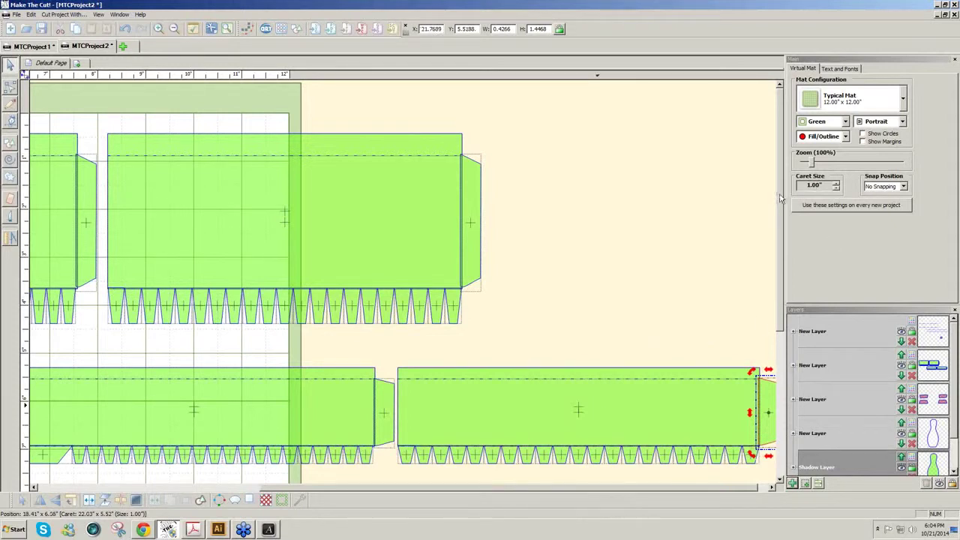
{"action": "scroll", "coordinate": [676, 345], "scroll_direction": "down", "scroll_amount": 3}
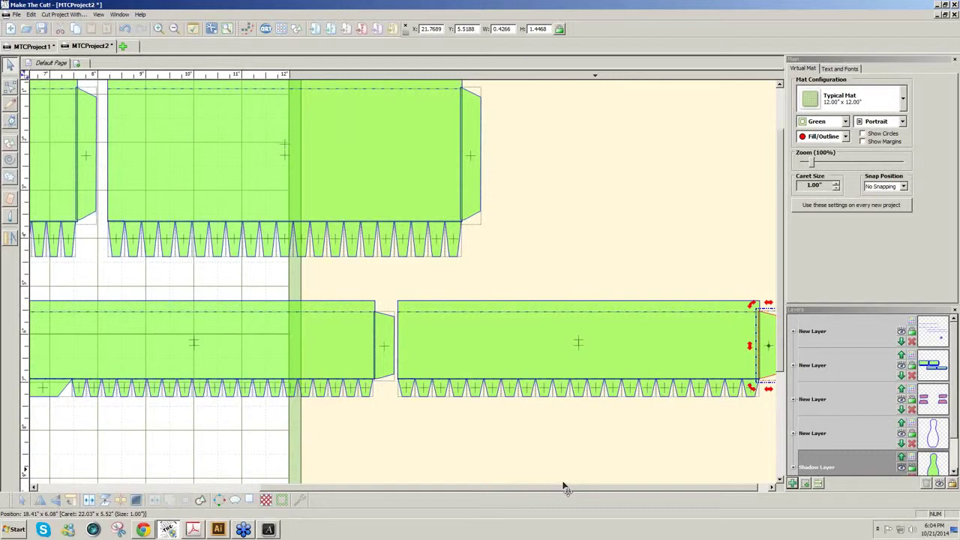
{"action": "left_click_drag", "start_coordinate": [566, 488], "coordinate": [409, 488]}
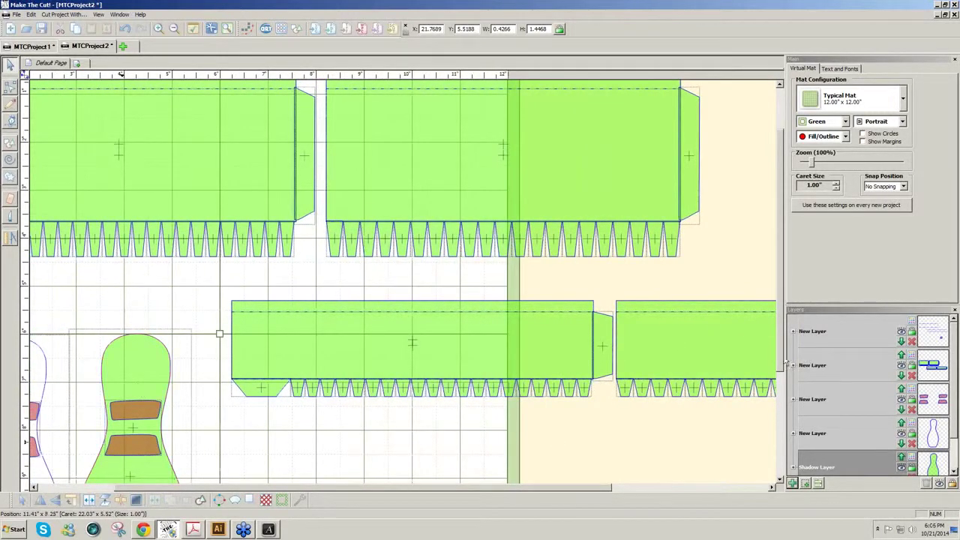
{"action": "scroll", "coordinate": [781, 363], "scroll_direction": "down", "scroll_amount": 3}
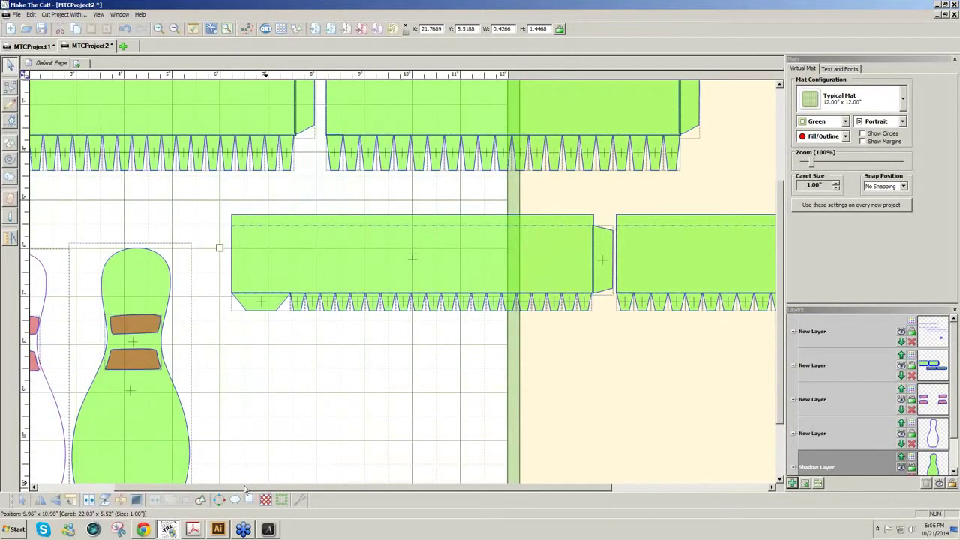
{"action": "left_click_drag", "start_coordinate": [244, 486], "coordinate": [168, 487]}
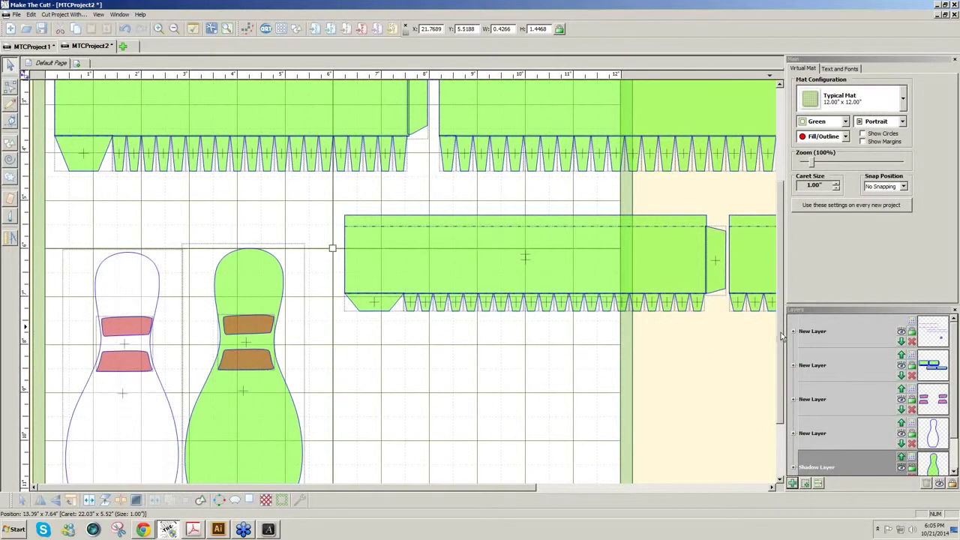
Step: Set the upper box panel's height to 3.5 in so it reaches its tabs
{"action": "left_click_drag", "start_coordinate": [782, 339], "coordinate": [786, 285]}
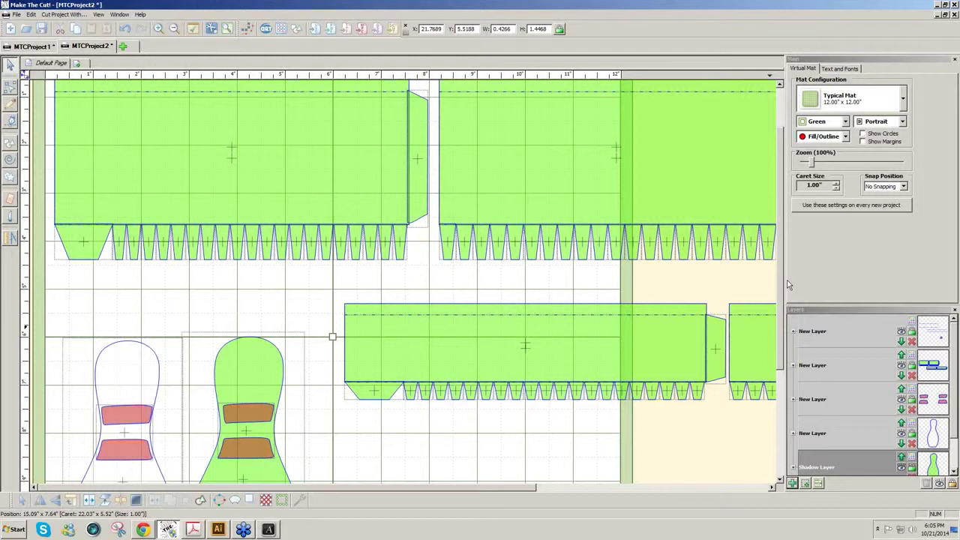
{"action": "key", "text": "Tab"}
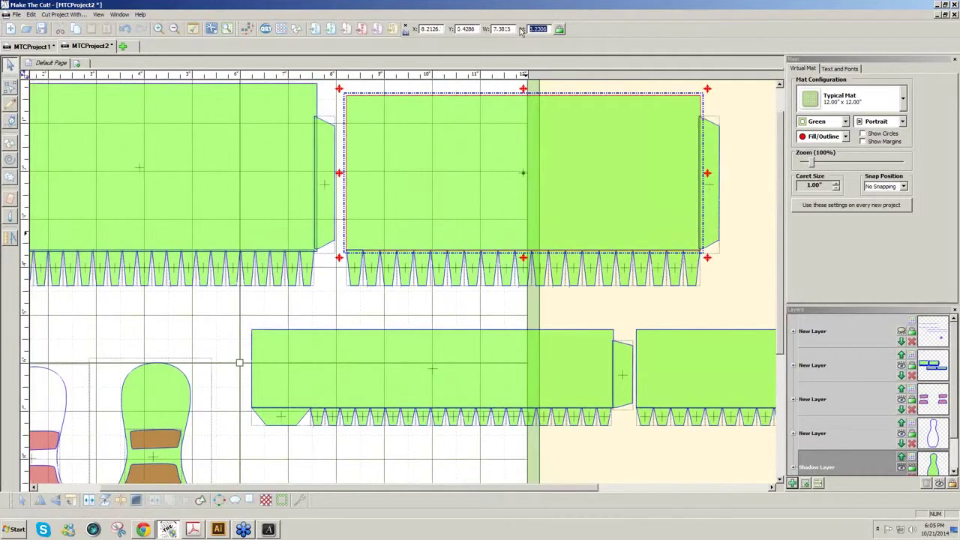
{"action": "type", "text": "3.5"}
{"action": "key", "text": "Return"}
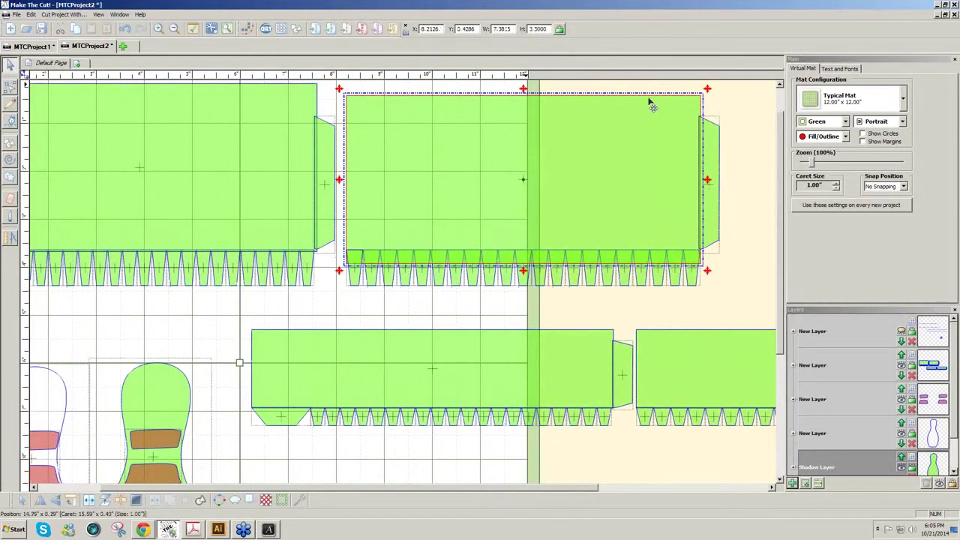
Step: Nudge the upper-left panel up into line with the upper-right panel
{"action": "left_click", "coordinate": [590, 143]}
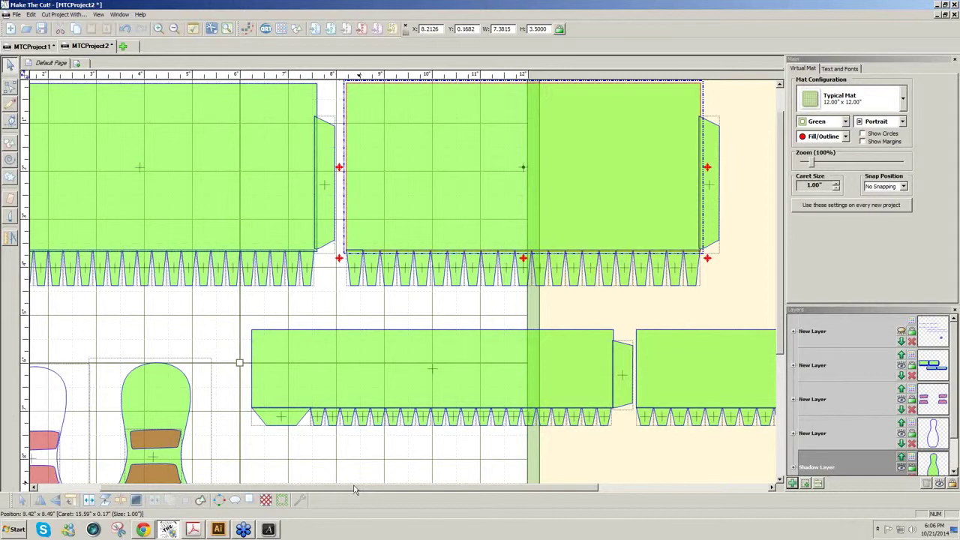
{"action": "left_click_drag", "start_coordinate": [355, 489], "coordinate": [293, 489]}
{"action": "left_click", "coordinate": [278, 242]}
{"action": "left_click_drag", "start_coordinate": [278, 242], "coordinate": [279, 242]}
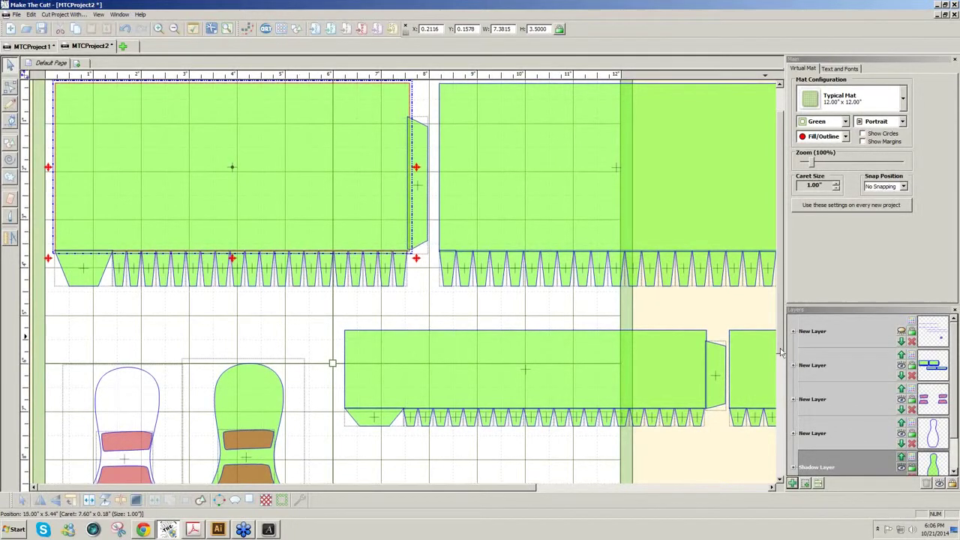
Step: Weld the upper-left strip and its tabs into one outline
{"action": "scroll", "coordinate": [375, 315], "scroll_direction": "up", "scroll_amount": 1}
{"action": "left_click", "coordinate": [150, 345]}
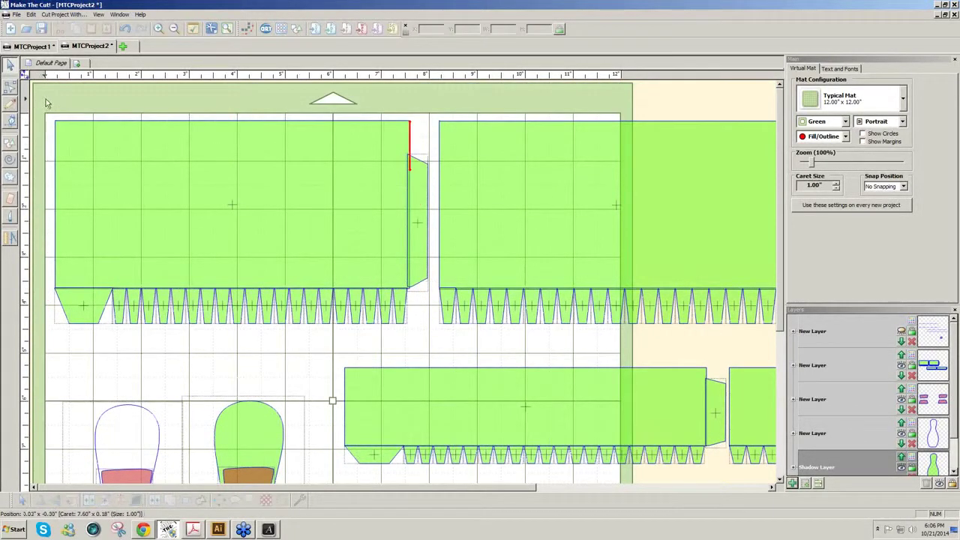
{"action": "left_click_drag", "start_coordinate": [45, 98], "coordinate": [437, 334]}
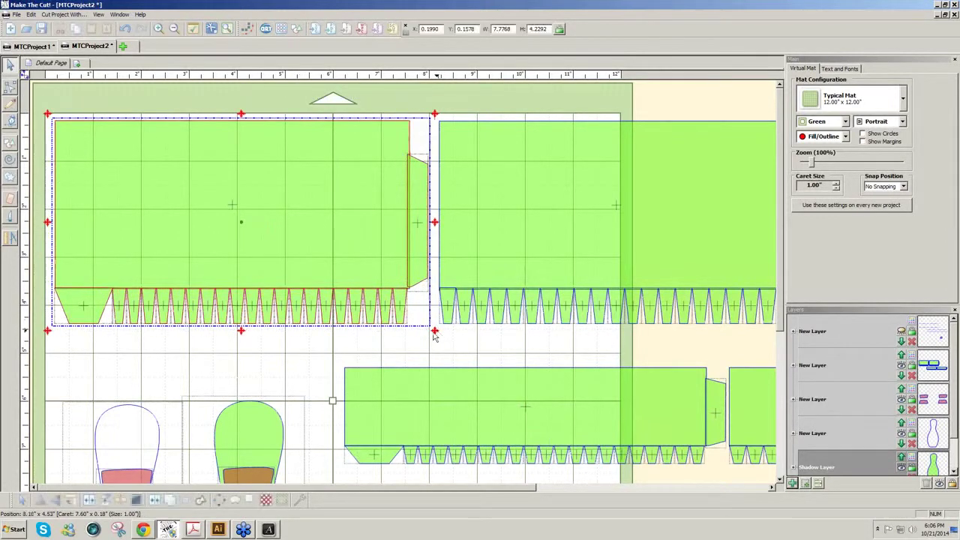
{"action": "left_click", "coordinate": [170, 504]}
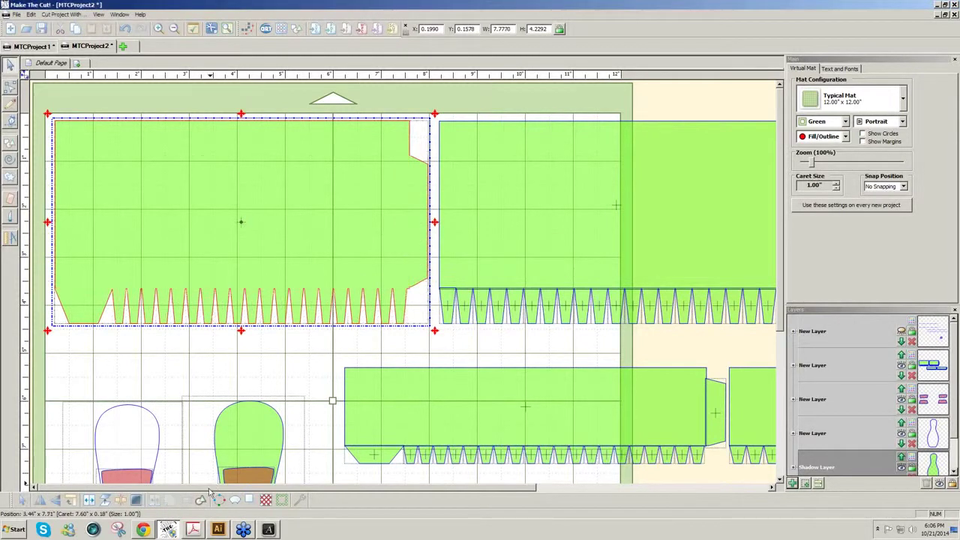
Step: Weld the upper-right strip and its tabs into one outline
{"action": "scroll", "coordinate": [300, 375], "scroll_direction": "right", "scroll_amount": 5}
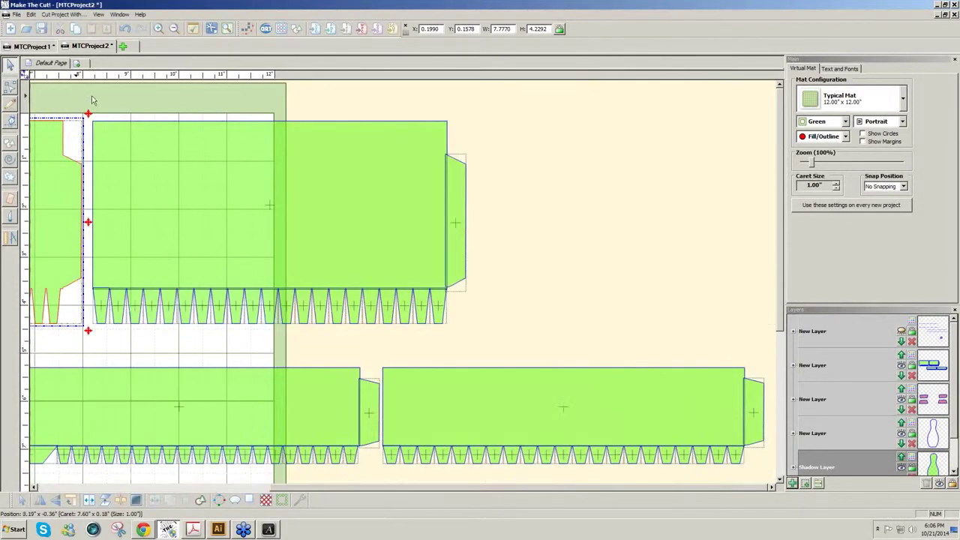
{"action": "left_click", "coordinate": [368, 330]}
{"action": "left_click_drag", "start_coordinate": [367, 330], "coordinate": [516, 344]}
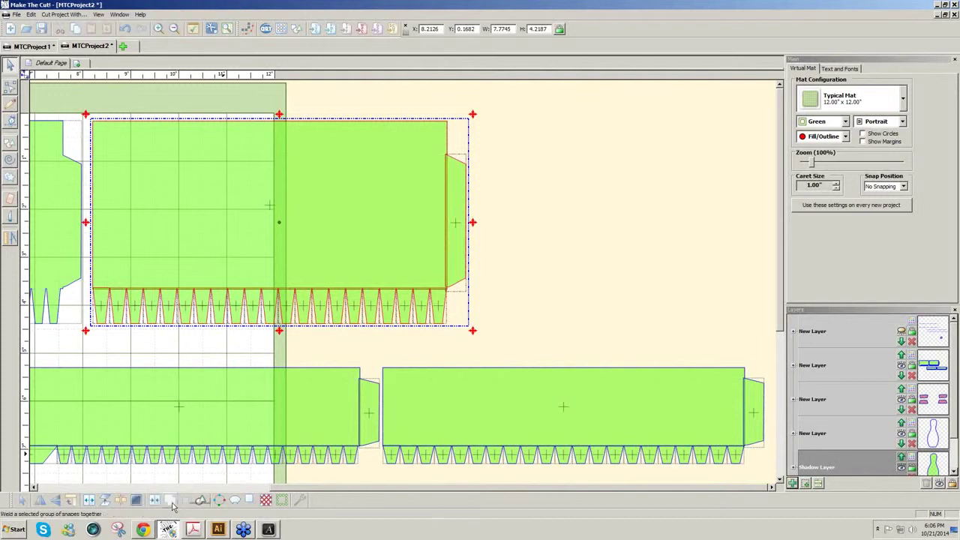
{"action": "left_click", "coordinate": [171, 499]}
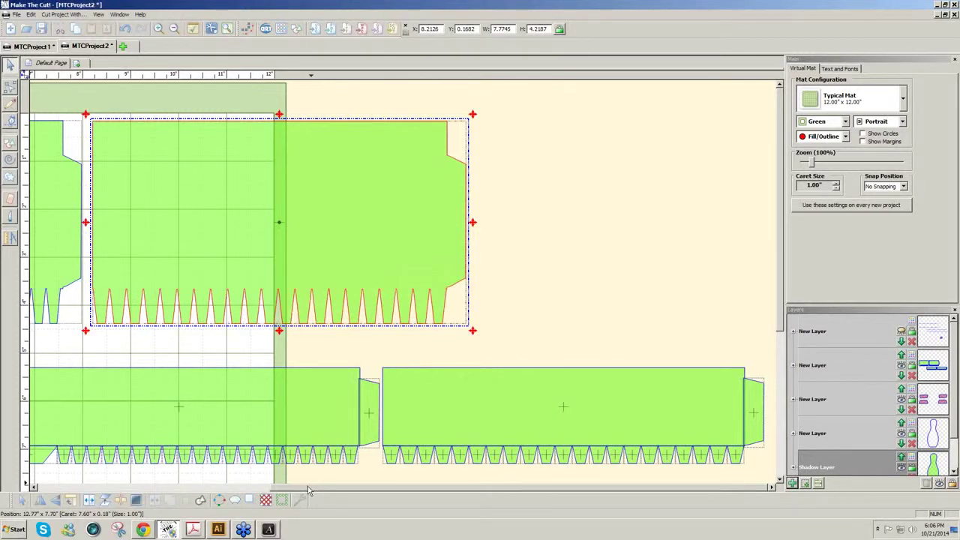
Step: Cancel the accidentally opened Generate Shadow Layer dialog and weld the lower-left strip with its tabs
{"action": "left_click_drag", "start_coordinate": [308, 490], "coordinate": [203, 489]}
{"action": "left_click_drag", "start_coordinate": [107, 357], "coordinate": [518, 500]}
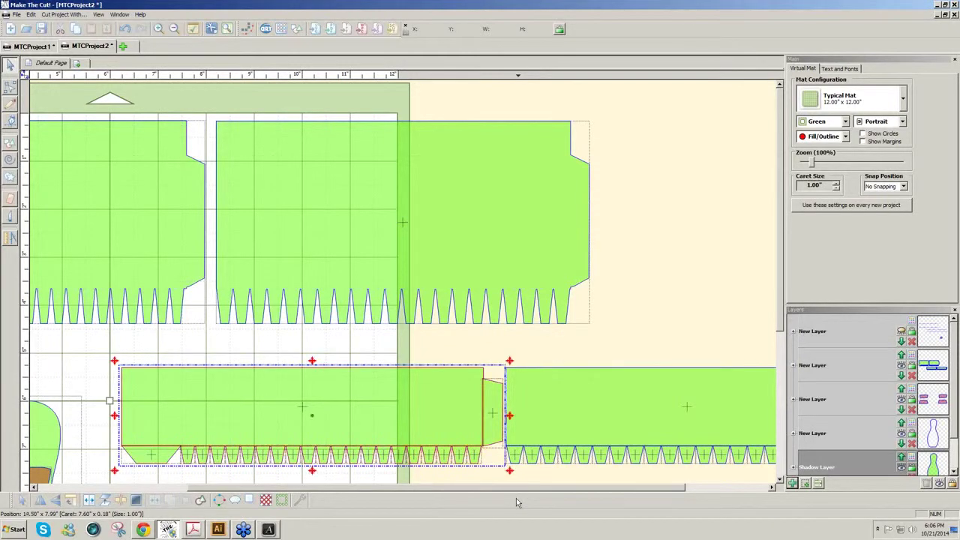
{"action": "left_click", "coordinate": [252, 501]}
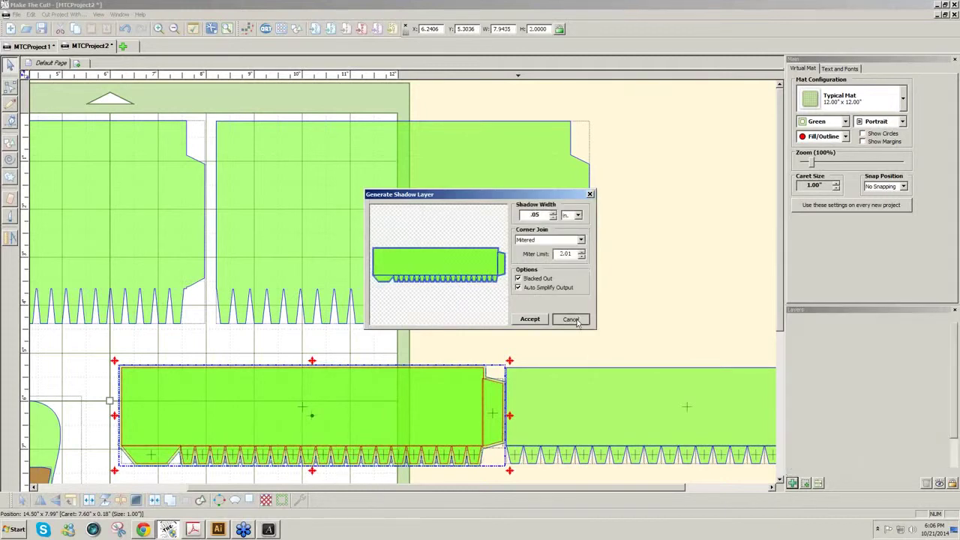
{"action": "left_click", "coordinate": [571, 319]}
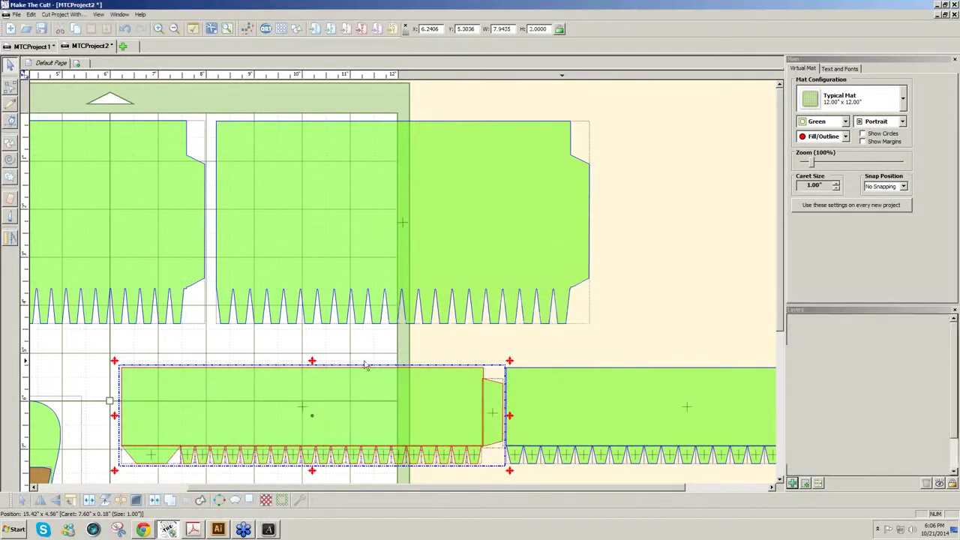
{"action": "left_click", "coordinate": [78, 343]}
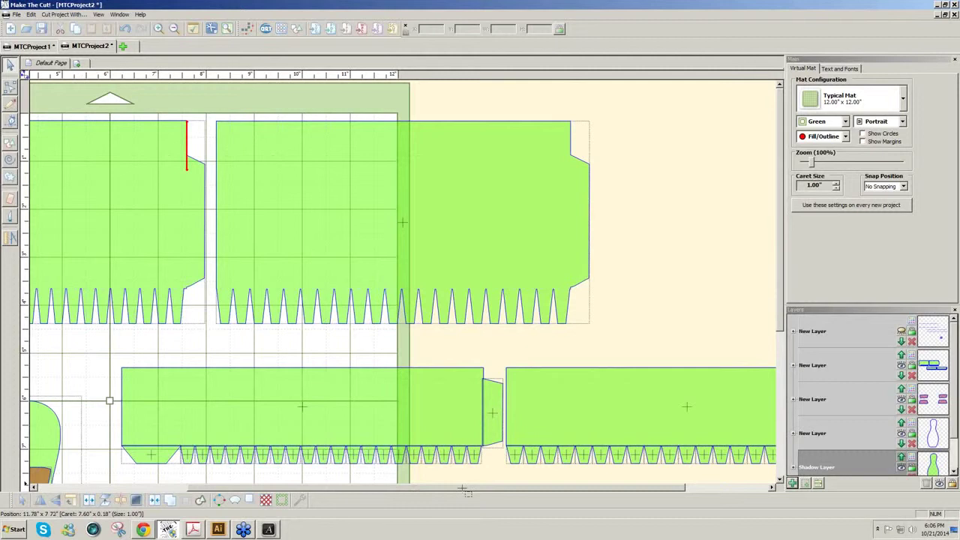
{"action": "left_click_drag", "start_coordinate": [465, 489], "coordinate": [514, 477]}
{"action": "left_click", "coordinate": [171, 507]}
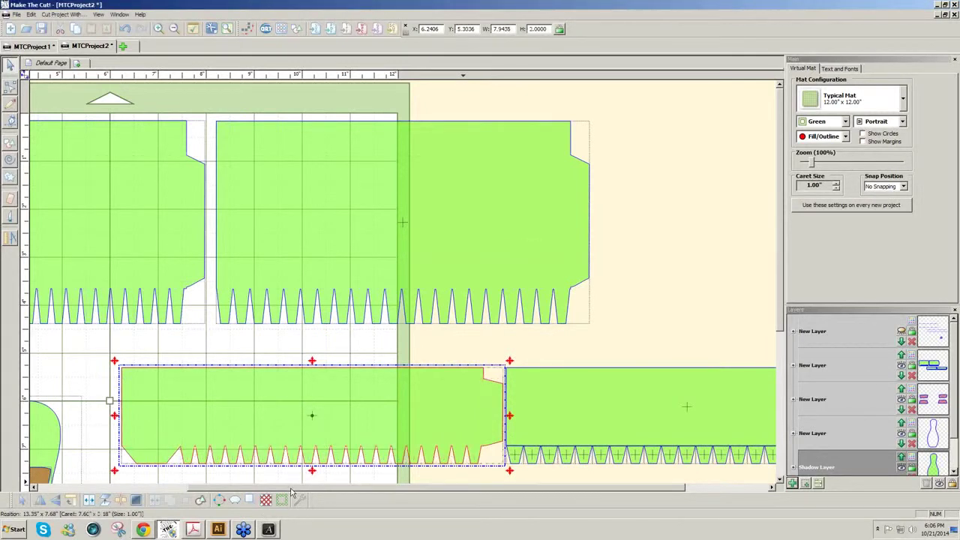
Step: Weld the lower-right strip and its tabs into one outline
{"action": "left_click_drag", "start_coordinate": [297, 489], "coordinate": [377, 489]}
{"action": "left_click_drag", "start_coordinate": [379, 350], "coordinate": [778, 483]}
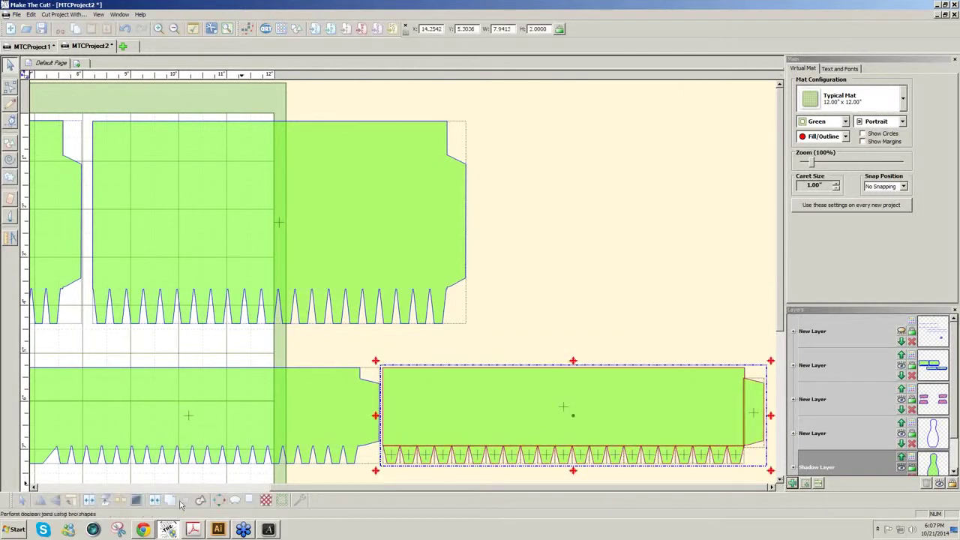
{"action": "left_click", "coordinate": [175, 506]}
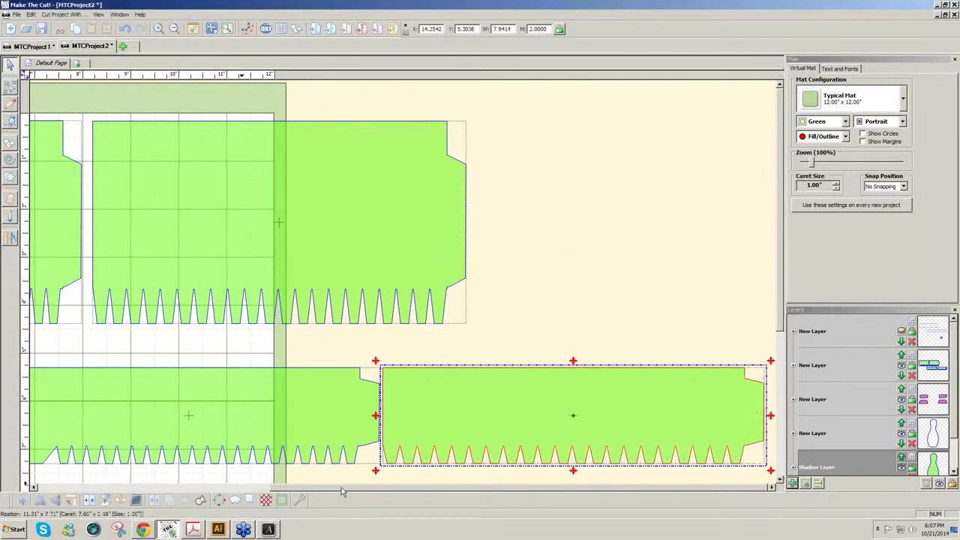
{"action": "left_click_drag", "start_coordinate": [315, 491], "coordinate": [270, 489]}
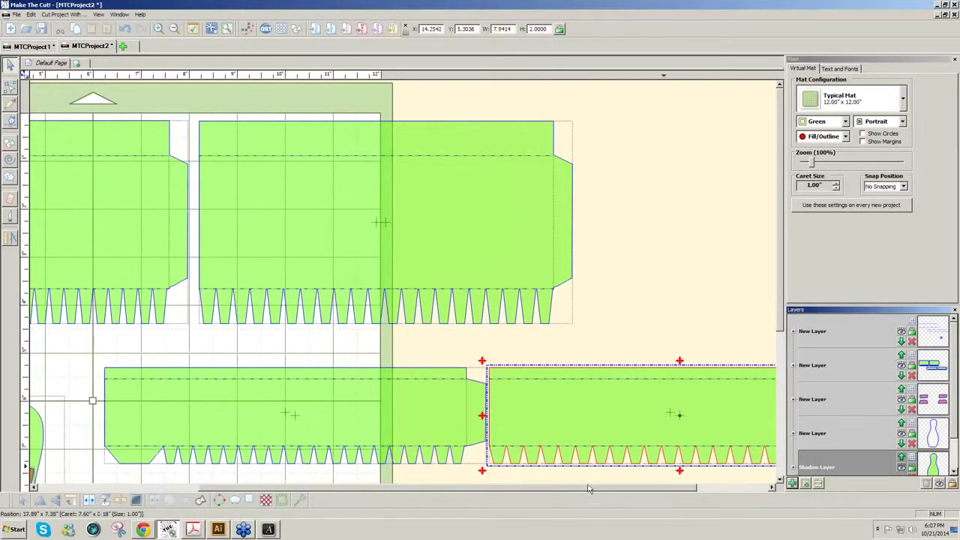
Step: Scroll around the mat to review the welded box strips and the striped pins
{"action": "scroll", "coordinate": [588, 491], "scroll_direction": "left", "scroll_amount": 5}
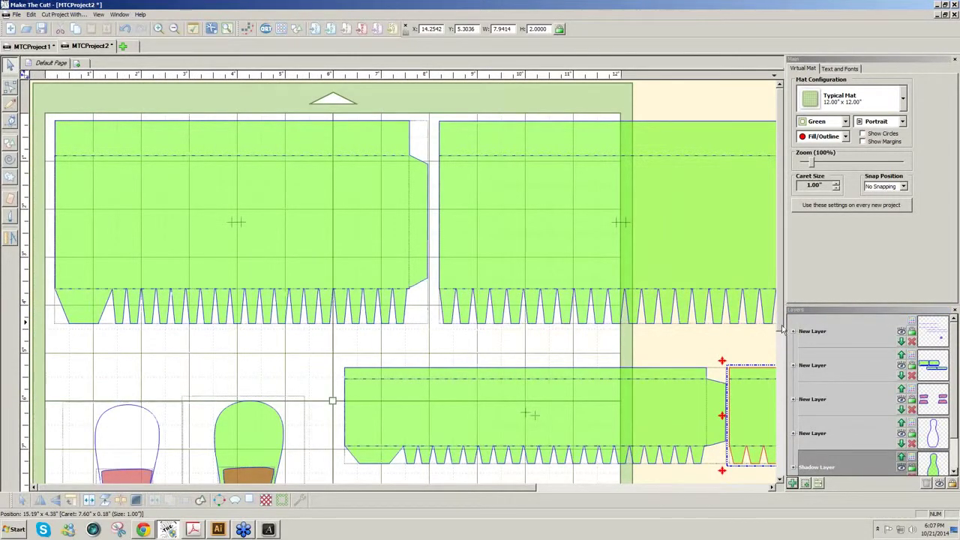
{"action": "scroll", "coordinate": [782, 330], "scroll_direction": "down", "scroll_amount": 1}
{"action": "scroll", "coordinate": [783, 330], "scroll_direction": "down", "scroll_amount": 3}
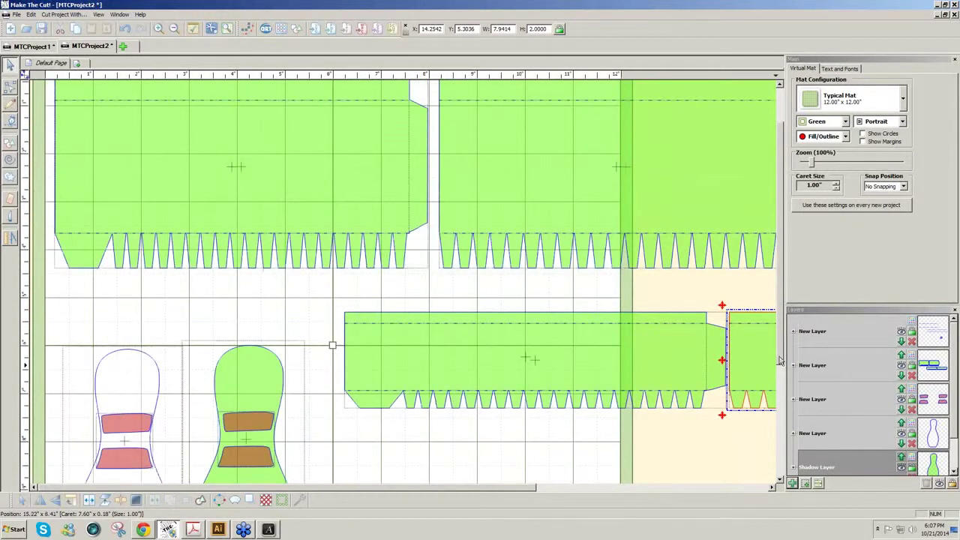
{"action": "scroll", "coordinate": [781, 362], "scroll_direction": "down", "scroll_amount": 1}
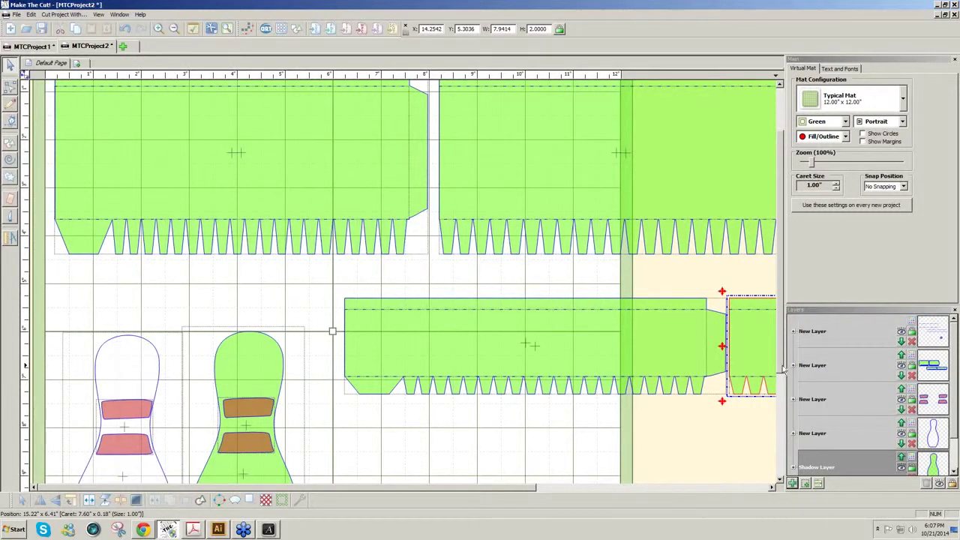
{"action": "scroll", "coordinate": [783, 368], "scroll_direction": "down", "scroll_amount": 4}
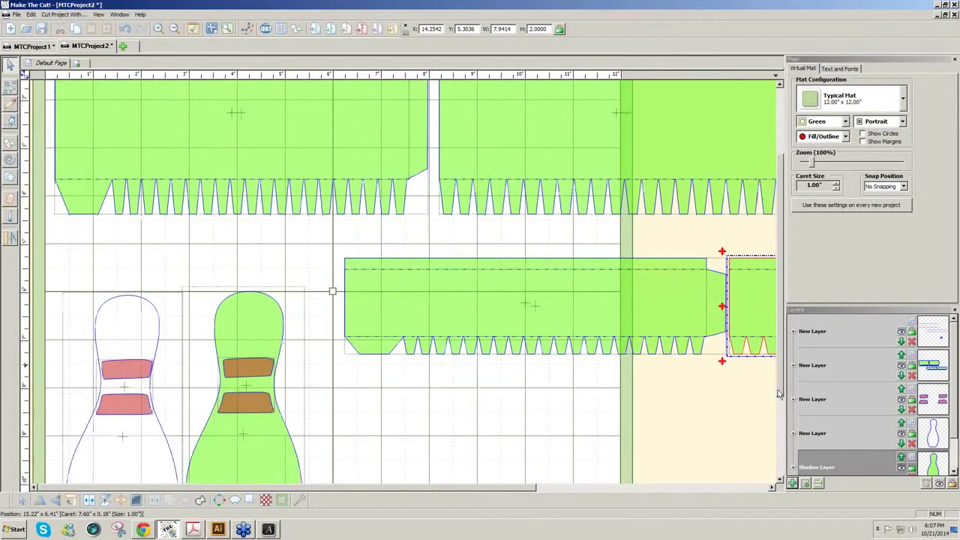
{"action": "scroll", "coordinate": [778, 398], "scroll_direction": "up", "scroll_amount": 1}
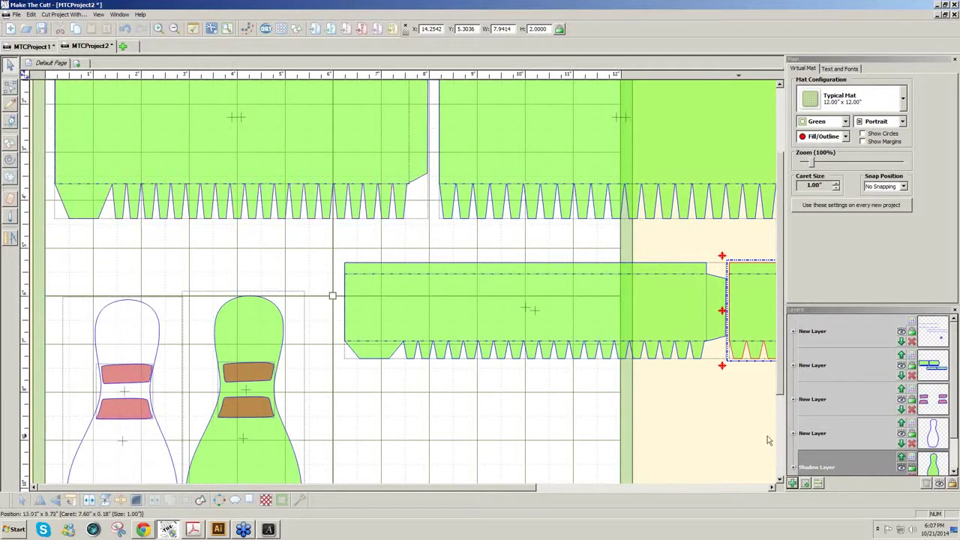
Step: Add a new layer and insert a Square from the Basic Shapes library
{"action": "left_click", "coordinate": [793, 483]}
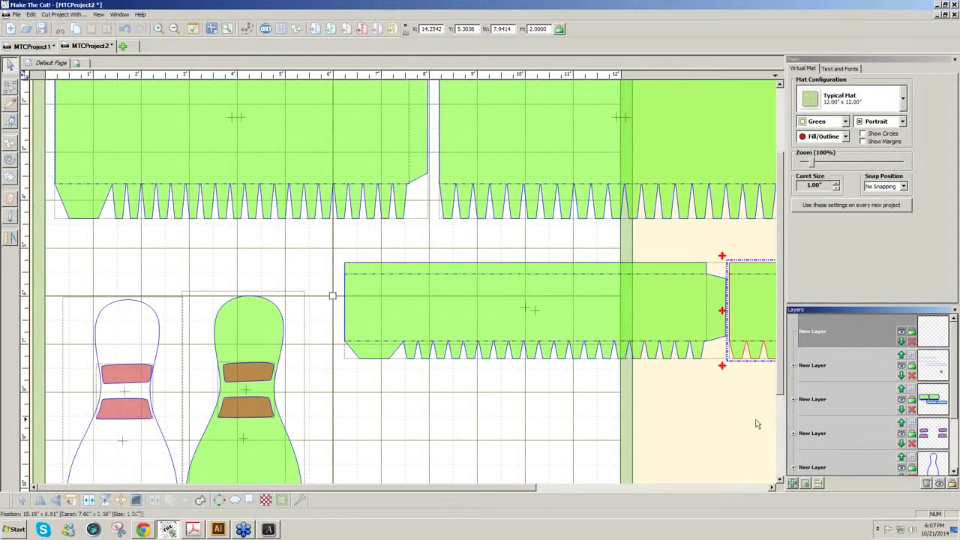
{"action": "left_click", "coordinate": [298, 33]}
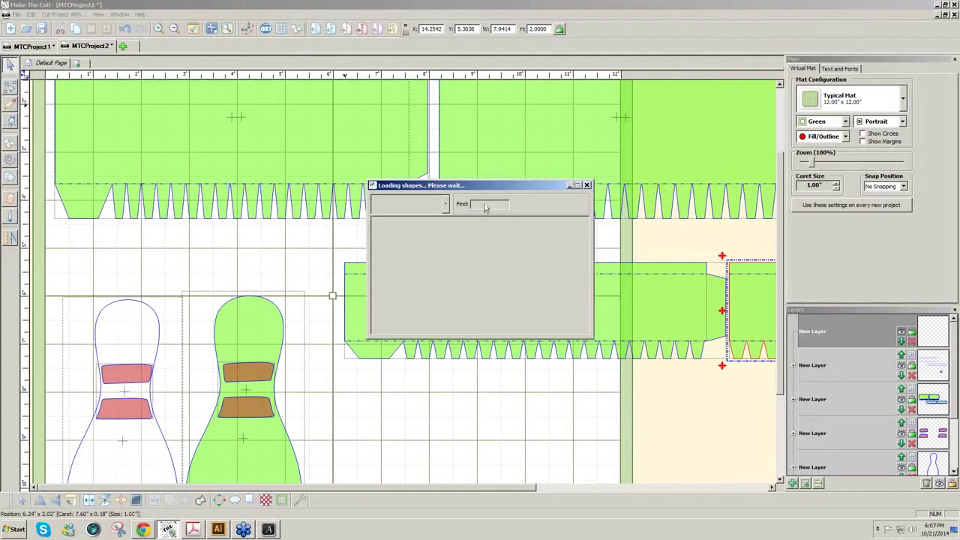
{"action": "type", "text": "sq"}
{"action": "left_click", "coordinate": [456, 237]}
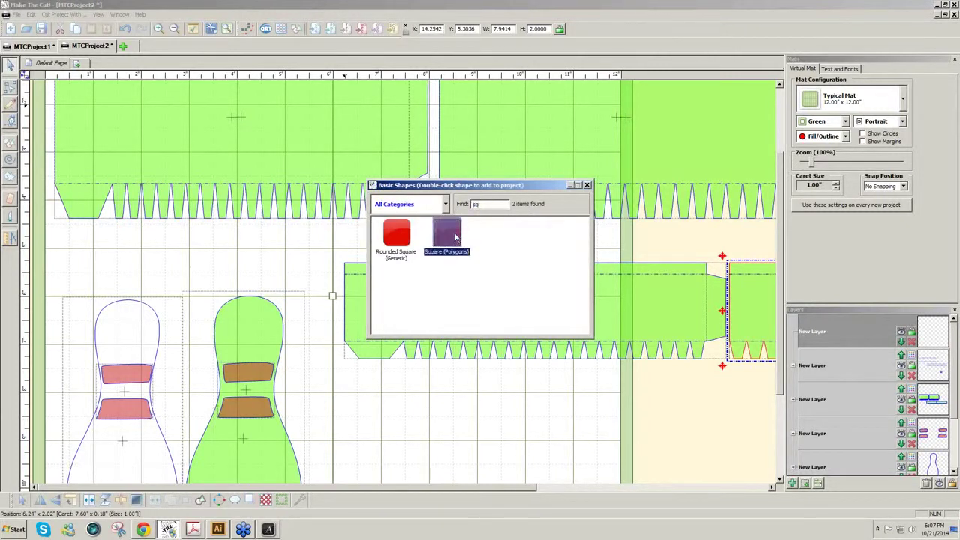
{"action": "double_click", "coordinate": [456, 237]}
{"action": "left_click", "coordinate": [587, 186]}
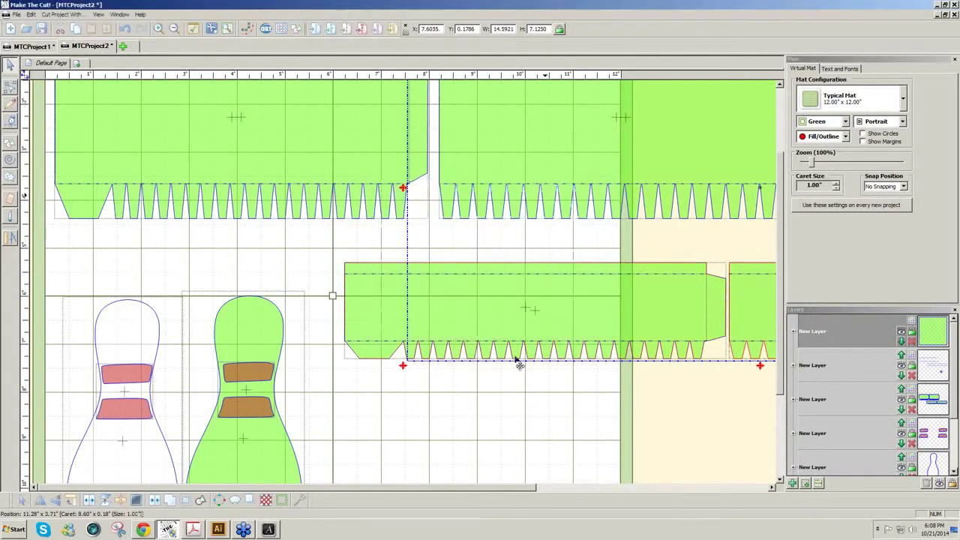
Step: Move the 1 × 1 in square below the box strips, just right of the bowling pins
{"action": "left_click_drag", "start_coordinate": [483, 491], "coordinate": [585, 491]}
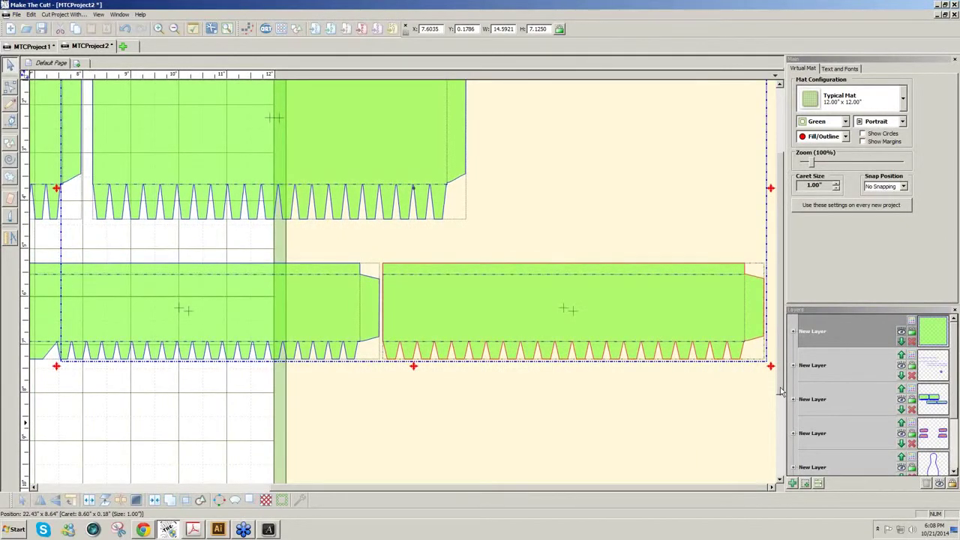
{"action": "scroll", "coordinate": [287, 158], "scroll_direction": "up", "scroll_amount": 3}
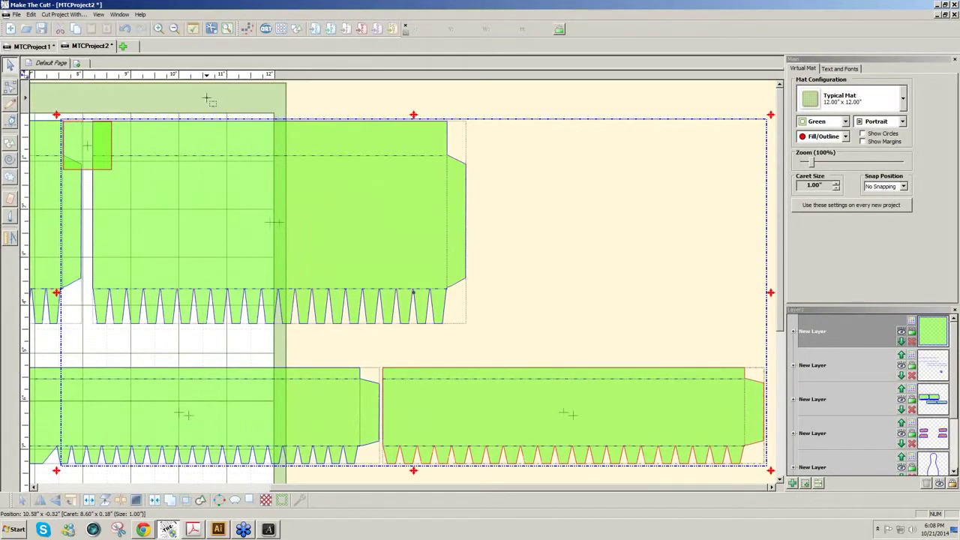
{"action": "left_click_drag", "start_coordinate": [94, 142], "coordinate": [96, 443]}
{"action": "scroll", "coordinate": [772, 357], "scroll_direction": "down", "scroll_amount": 5}
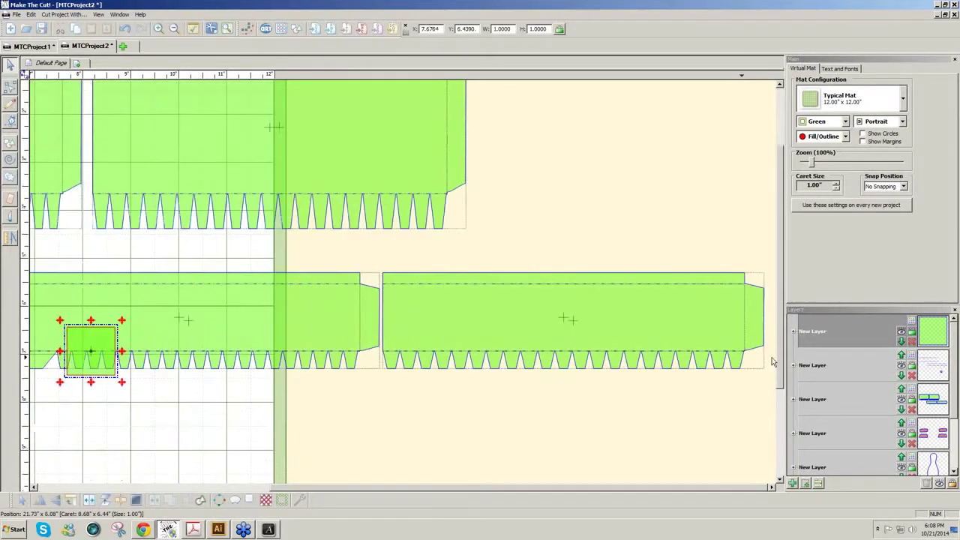
{"action": "left_click_drag", "start_coordinate": [96, 284], "coordinate": [98, 354]}
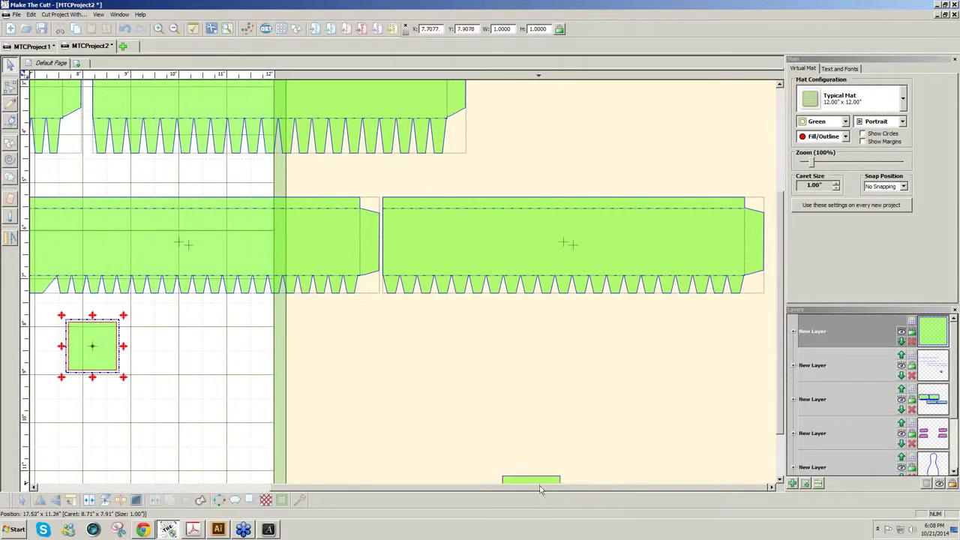
{"action": "left_click_drag", "start_coordinate": [539, 487], "coordinate": [232, 485]}
{"action": "left_click_drag", "start_coordinate": [435, 366], "coordinate": [386, 366]}
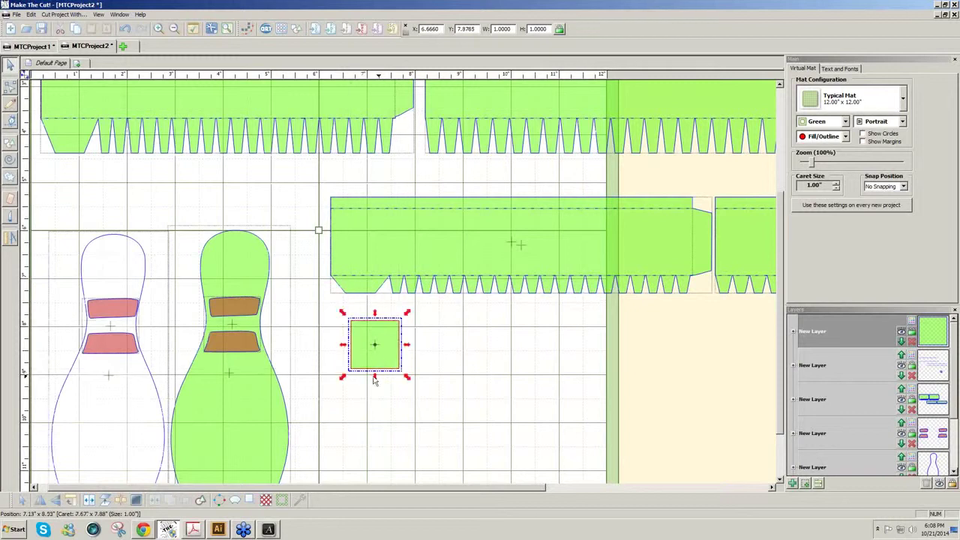
Step: Shrink the square to a 1 × 0.5 in rectangle and park it past 12 inches on the mat
{"action": "left_click_drag", "start_coordinate": [375, 380], "coordinate": [376, 348]}
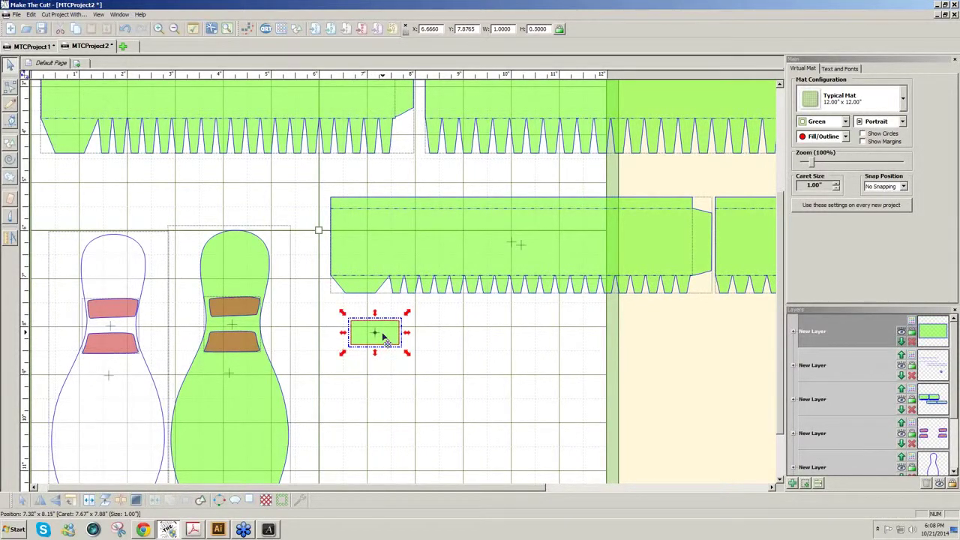
{"action": "left_click_drag", "start_coordinate": [384, 339], "coordinate": [117, 313]}
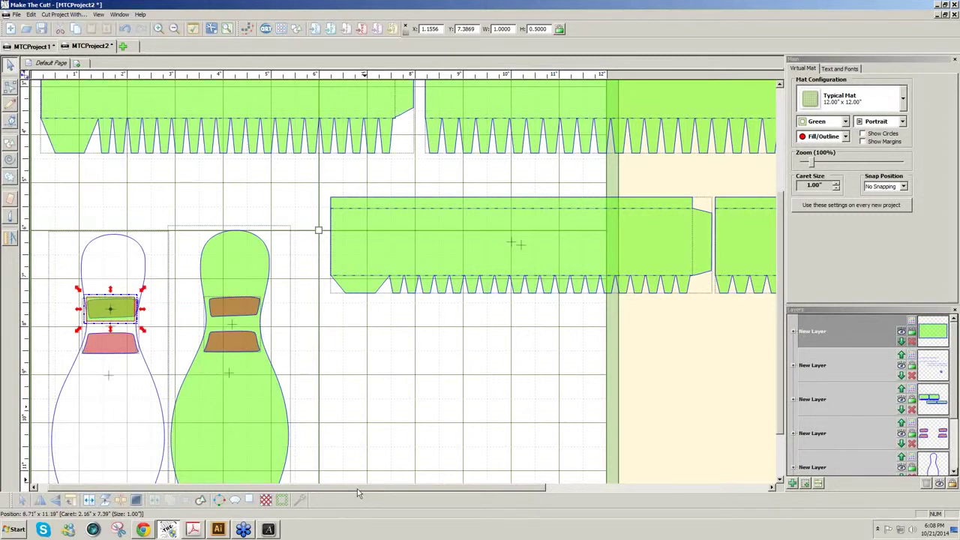
{"action": "left_click_drag", "start_coordinate": [357, 488], "coordinate": [340, 487]}
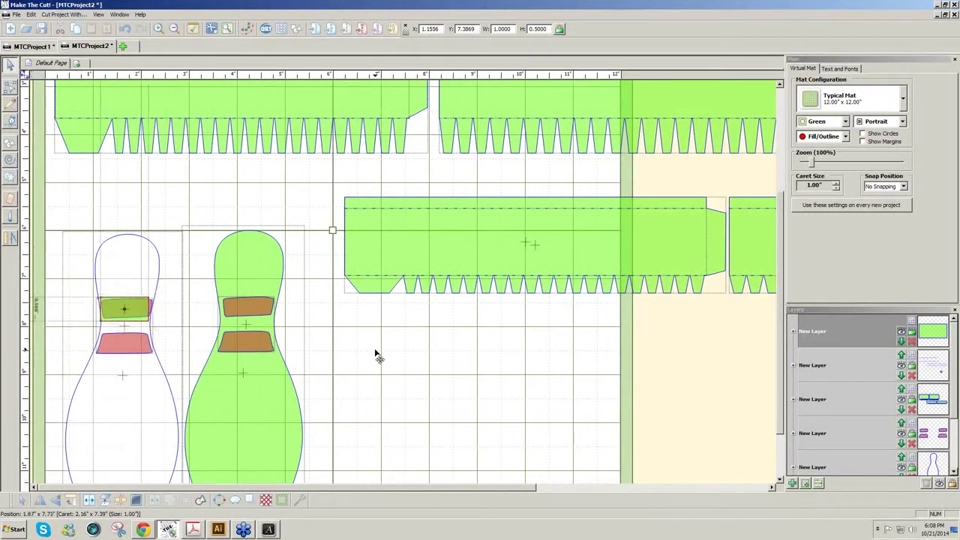
{"action": "left_click_drag", "start_coordinate": [130, 318], "coordinate": [382, 359]}
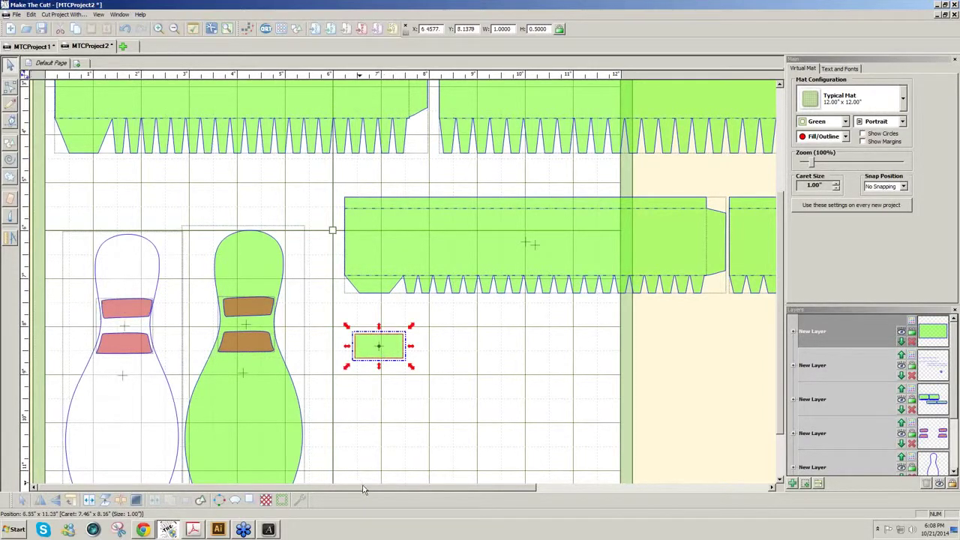
{"action": "left_click_drag", "start_coordinate": [361, 487], "coordinate": [389, 487]}
{"action": "left_click", "coordinate": [390, 426]}
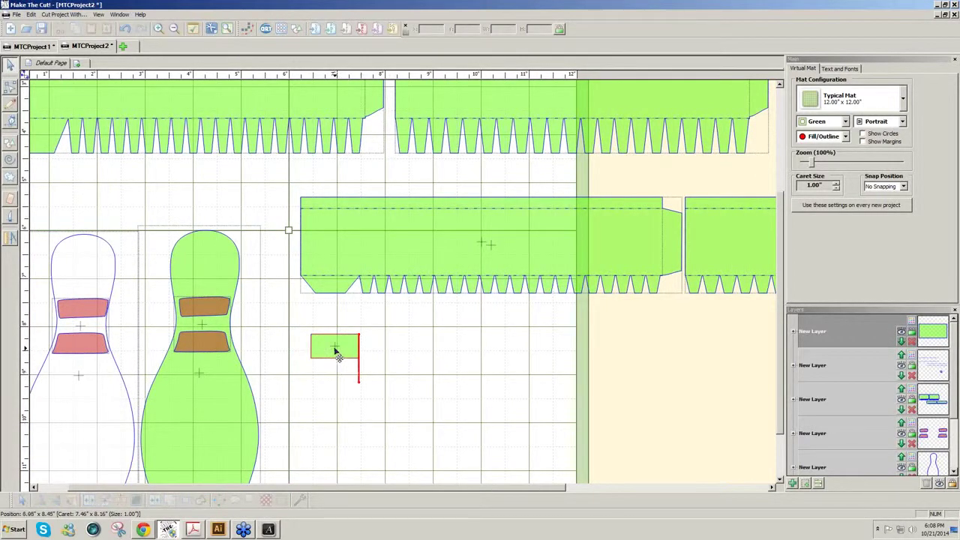
{"action": "left_click_drag", "start_coordinate": [336, 355], "coordinate": [574, 368]}
{"action": "left_click_drag", "start_coordinate": [630, 375], "coordinate": [633, 375]}
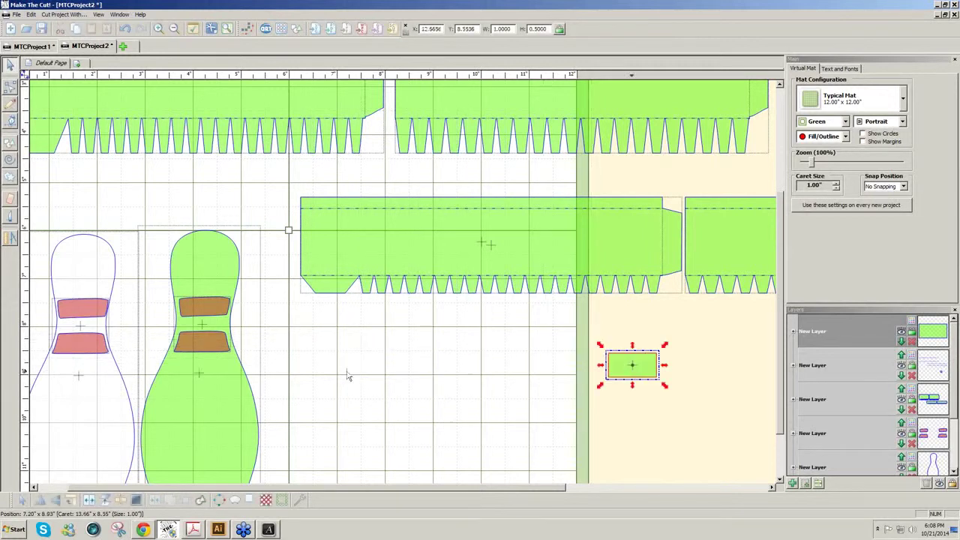
Step: Duplicate the green pin beside it and move the rectangle onto the copy's neck
{"action": "left_click", "coordinate": [240, 418]}
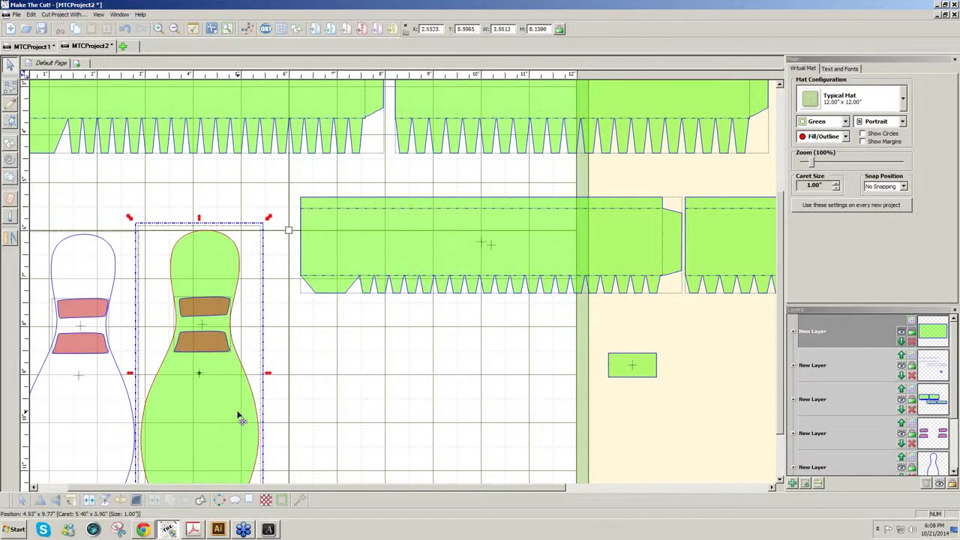
{"action": "left_click_drag", "start_coordinate": [240, 418], "coordinate": [324, 420]}
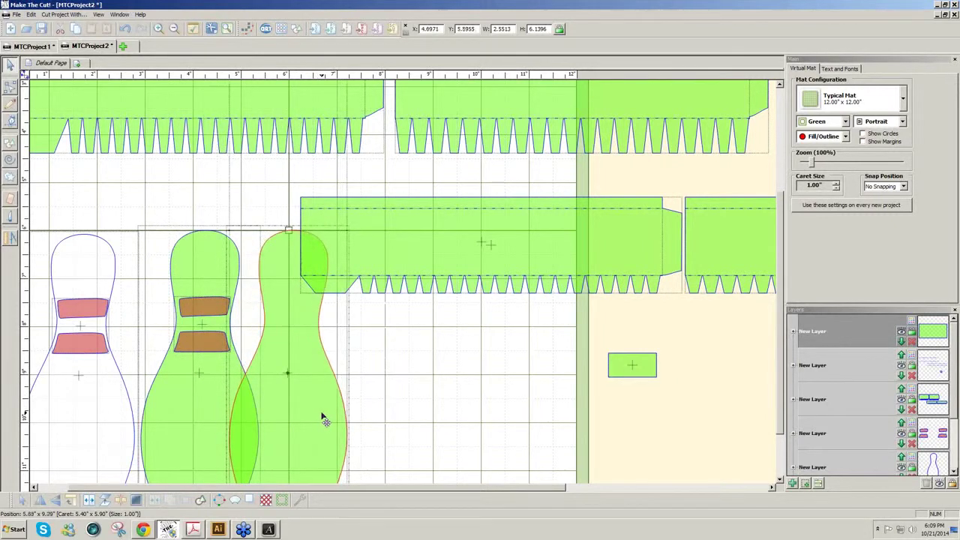
{"action": "left_click", "coordinate": [634, 367]}
{"action": "left_click_drag", "start_coordinate": [634, 368], "coordinate": [202, 311]}
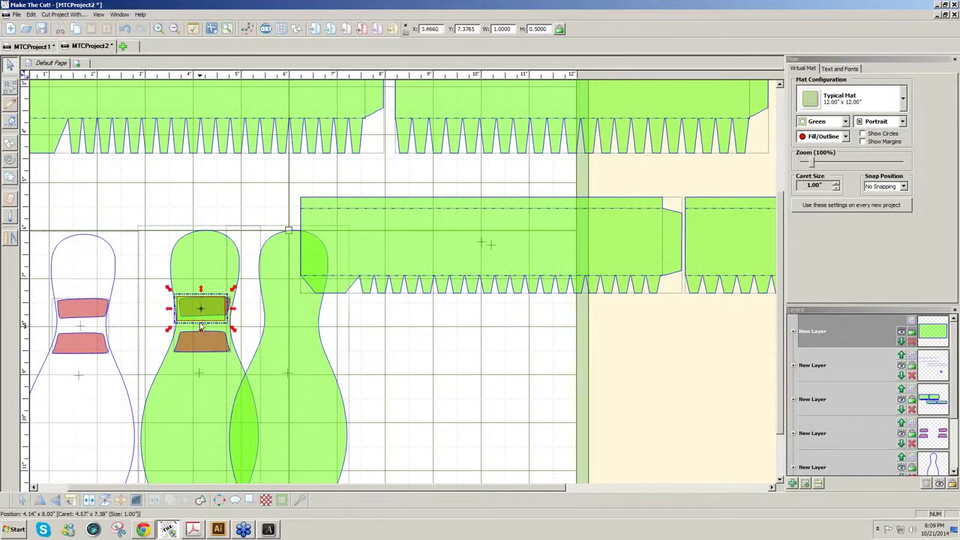
{"action": "left_click", "coordinate": [201, 327]}
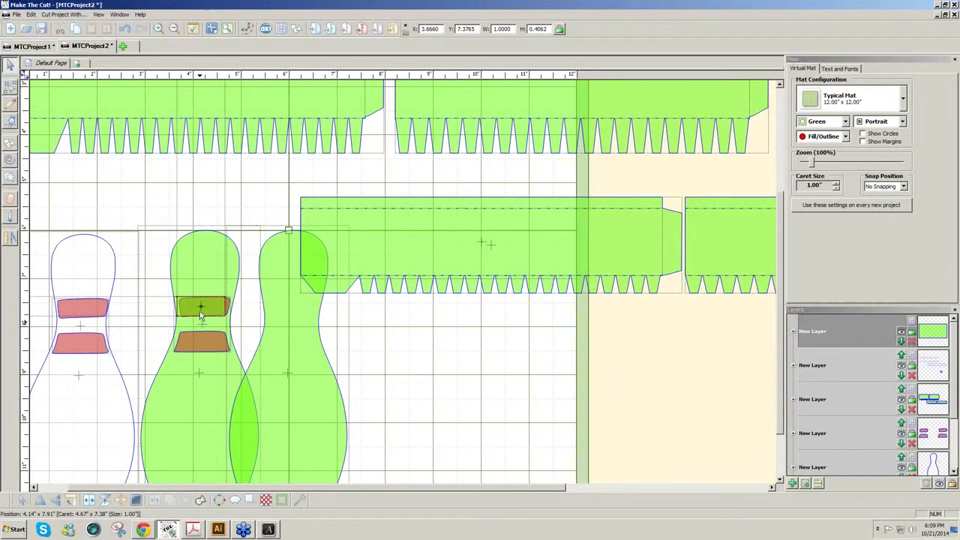
{"action": "left_click", "coordinate": [199, 311]}
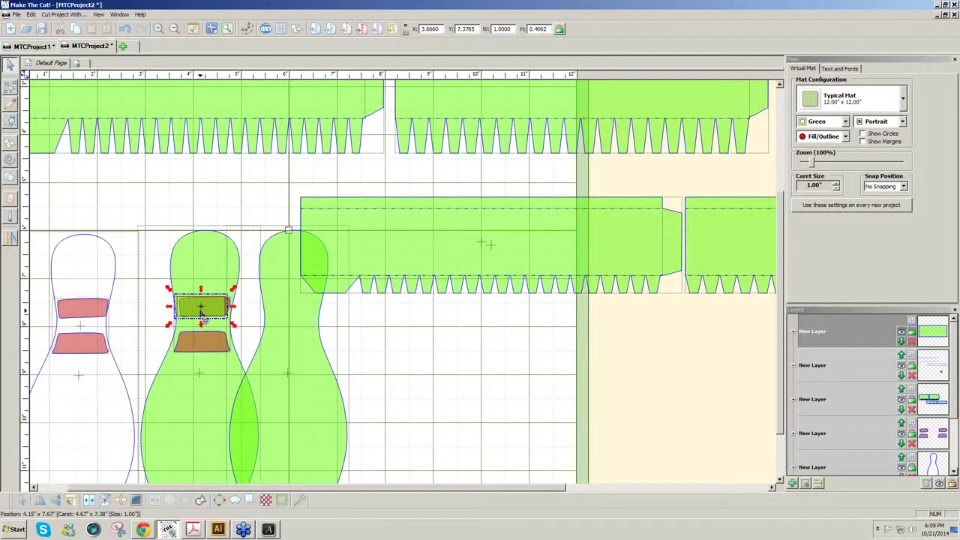
{"action": "key", "text": "Right"}
{"action": "key", "text": "Right"}
{"action": "key", "text": "Right"}
{"action": "key", "text": "Right"}
{"action": "key", "text": "Right"}
{"action": "key", "text": "Right"}
{"action": "key", "text": "Right"}
{"action": "key", "text": "Right"}
{"action": "key", "text": "Right"}
{"action": "key", "text": "Right"}
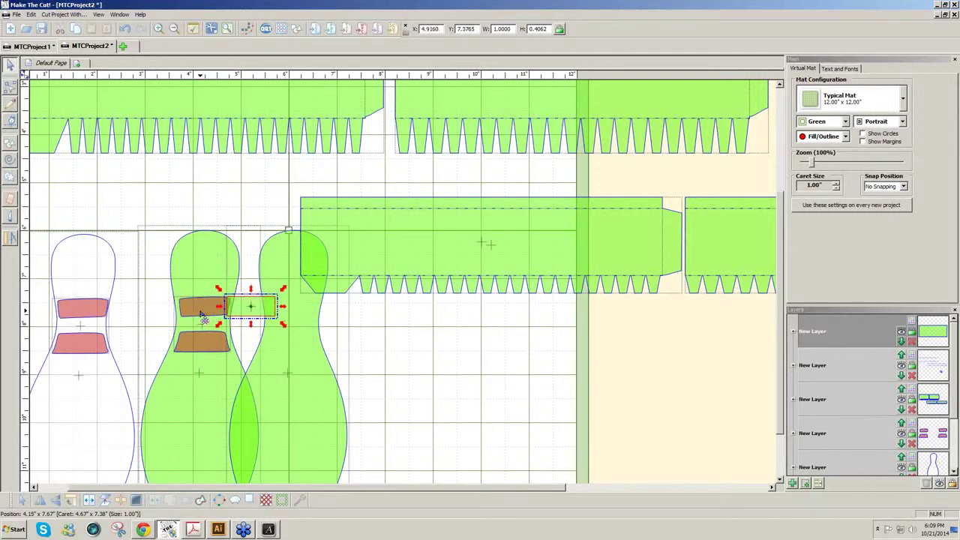
{"action": "key", "text": "Right"}
{"action": "key", "text": "Right"}
{"action": "key", "text": "Right"}
{"action": "key", "text": "Right"}
{"action": "key", "text": "Right"}
{"action": "key", "text": "Right"}
{"action": "key", "text": "Right"}
{"action": "key", "text": "Right"}
{"action": "key", "text": "Right"}
{"action": "key", "text": "Right"}
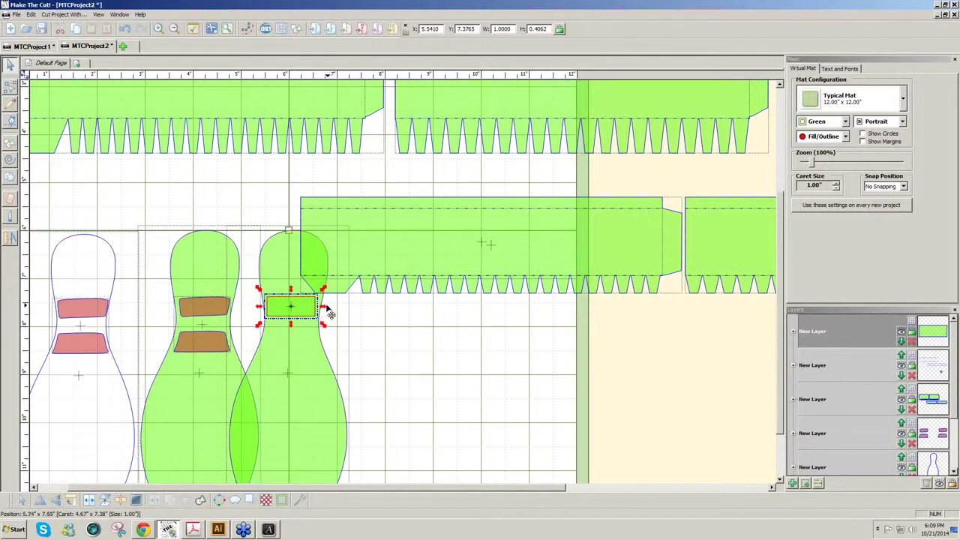
Step: Widen the rectangle to 1.5833 in across the neck and paste a second stripe below it
{"action": "left_click_drag", "start_coordinate": [322, 307], "coordinate": [336, 307]}
{"action": "left_click_drag", "start_coordinate": [259, 312], "coordinate": [252, 308]}
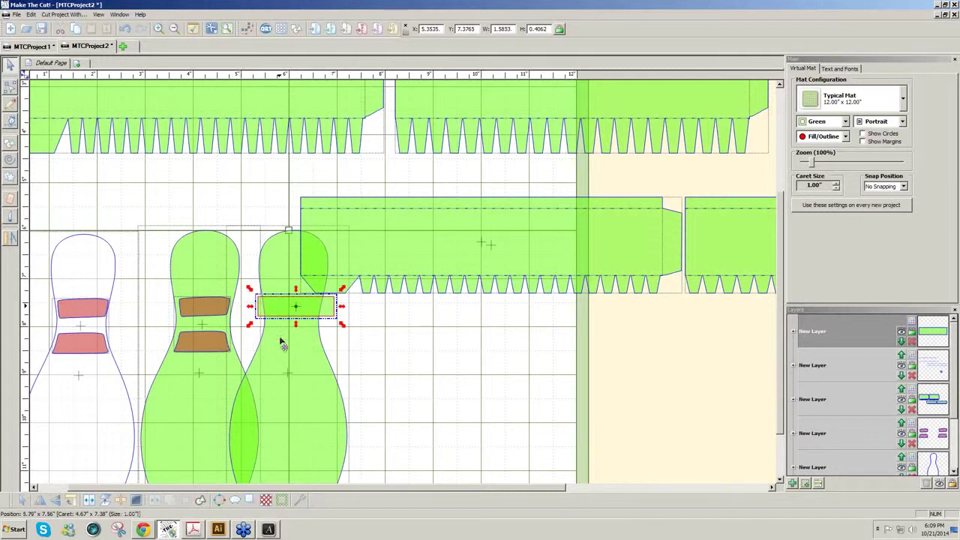
{"action": "key", "text": "ctrl+v"}
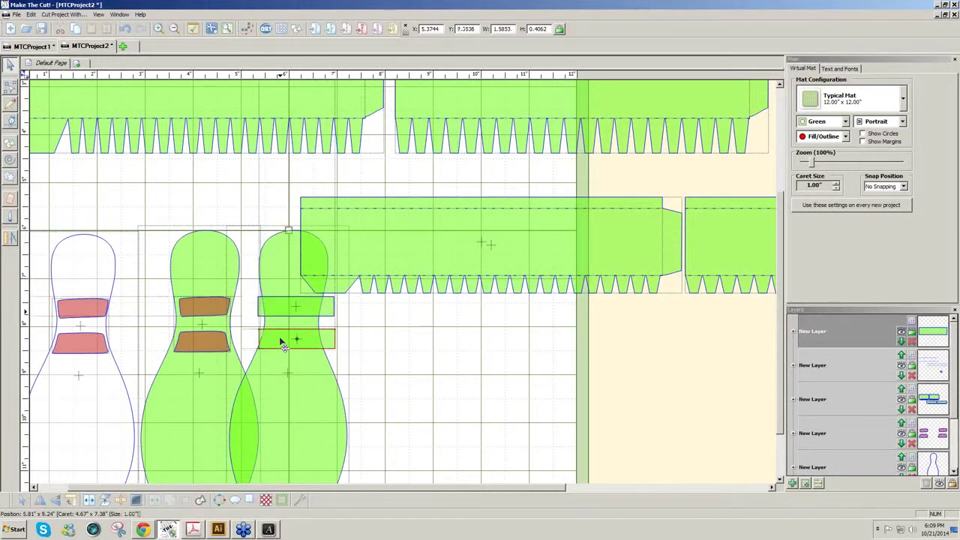
{"action": "left_click_drag", "start_coordinate": [283, 343], "coordinate": [269, 343]}
{"action": "left_click", "coordinate": [303, 341]}
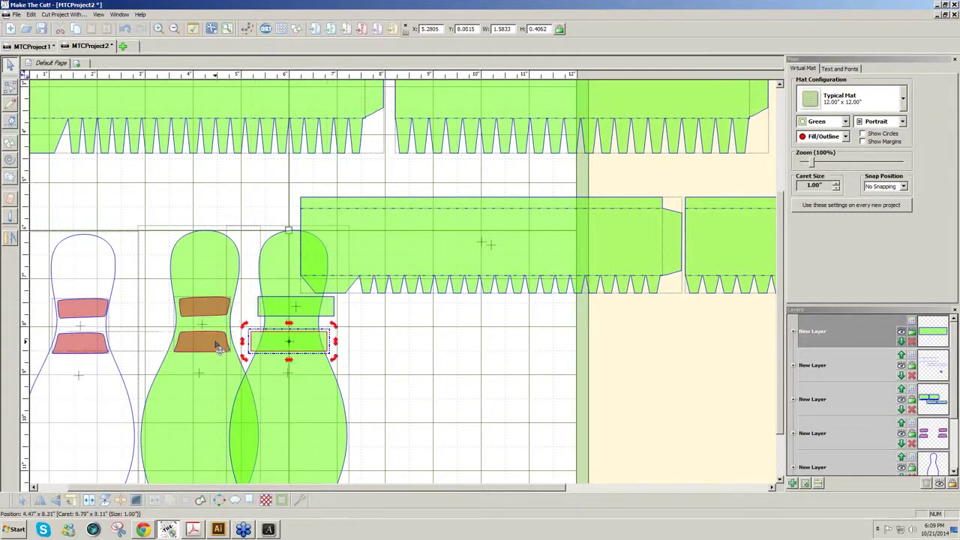
Step: Select both stripe rectangles with the copied pin and apply a Boolean Intersect
{"action": "left_click", "coordinate": [320, 308], "text": "shift"}
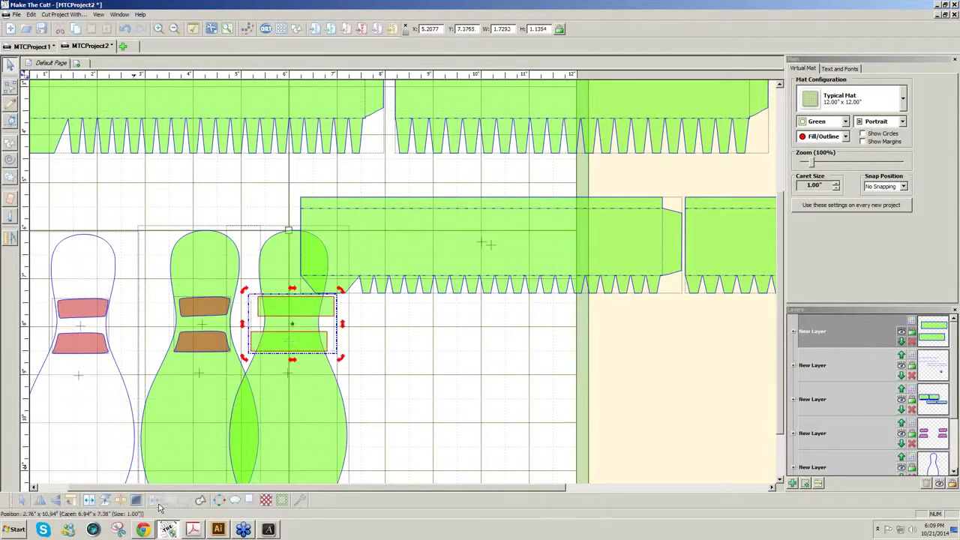
{"action": "left_click", "coordinate": [341, 424]}
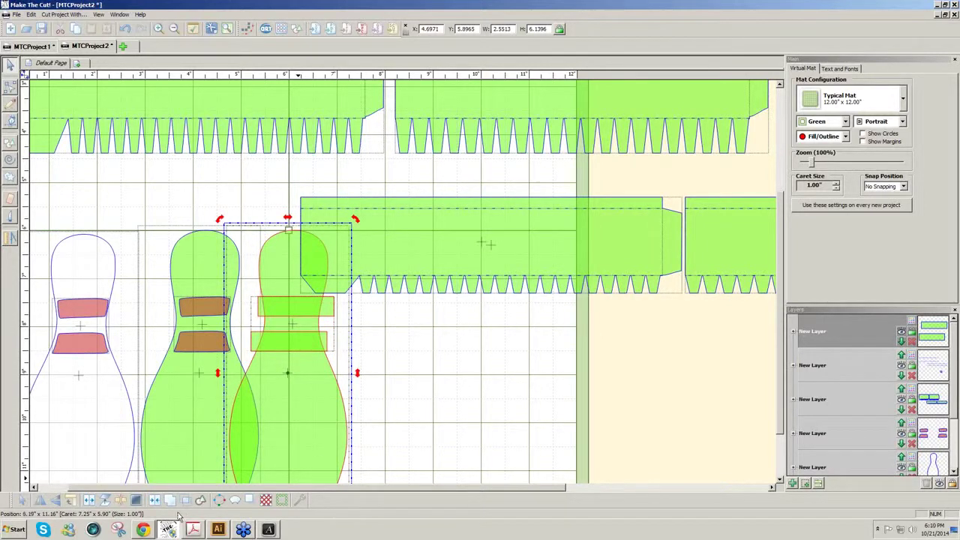
{"action": "left_click", "coordinate": [185, 505]}
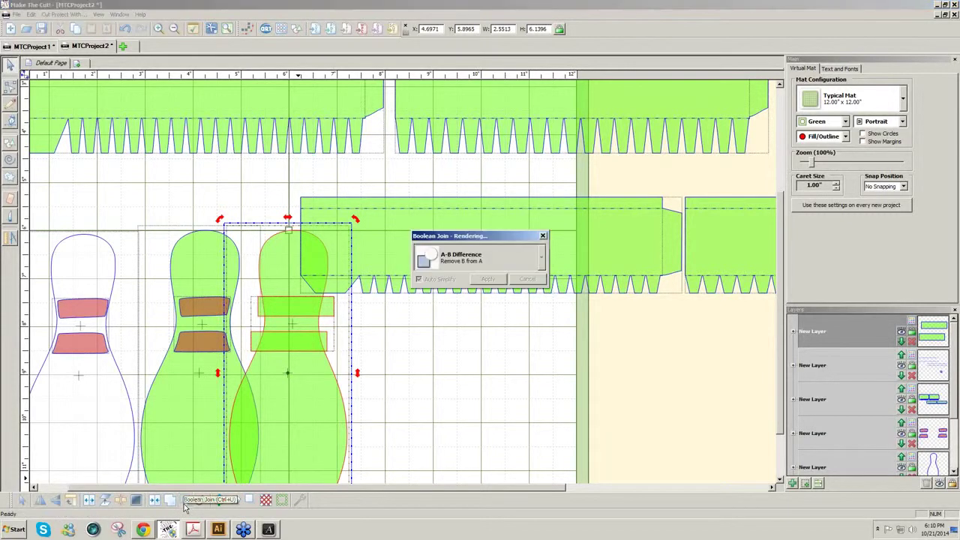
{"action": "left_click", "coordinate": [542, 258]}
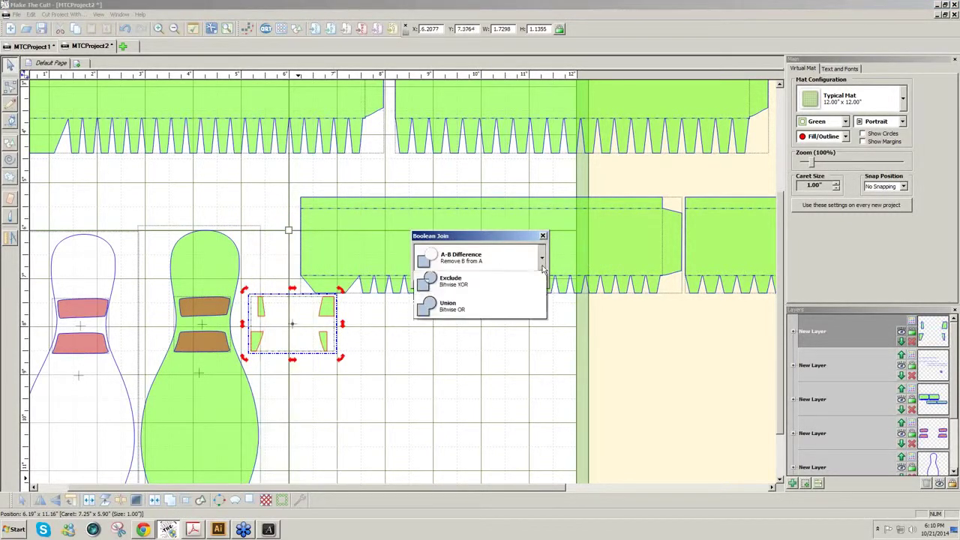
{"action": "left_click", "coordinate": [473, 310]}
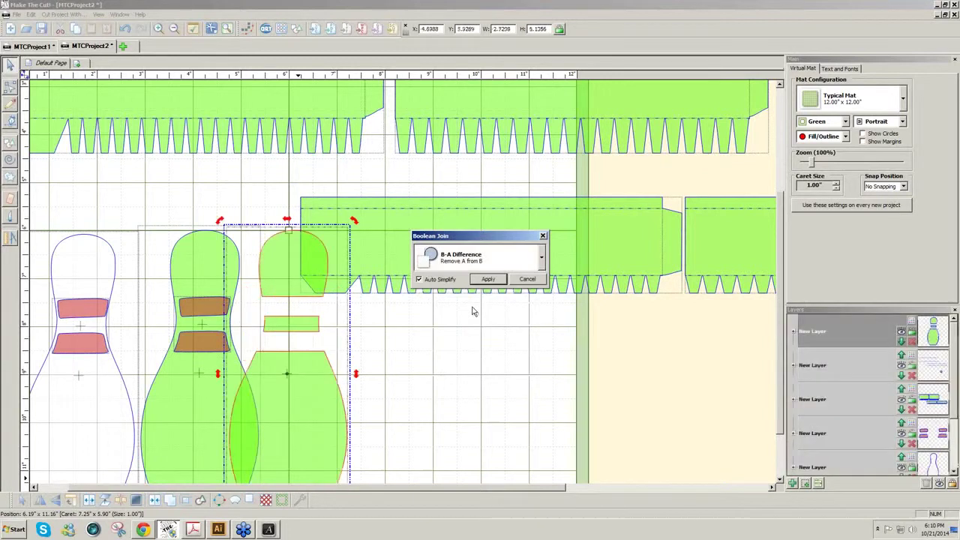
{"action": "left_click", "coordinate": [541, 261]}
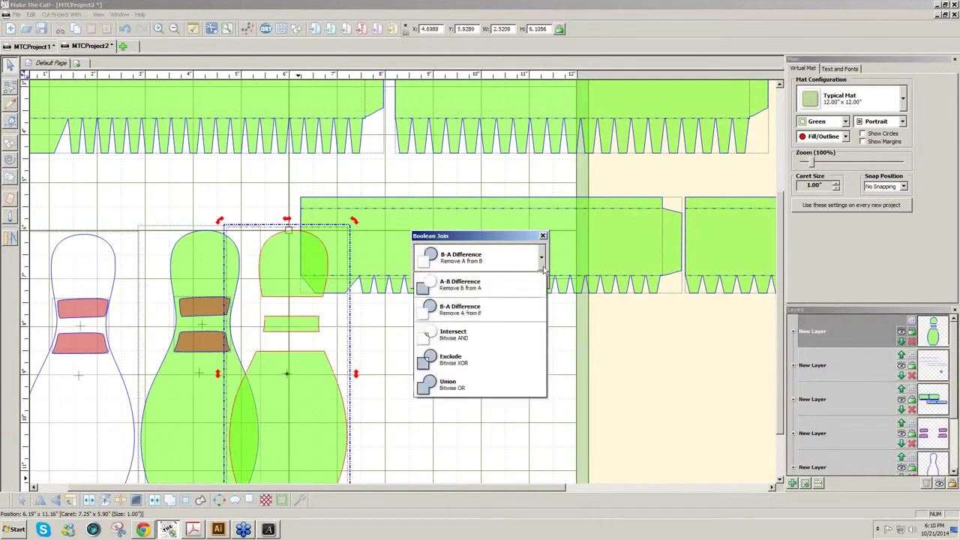
{"action": "left_click", "coordinate": [504, 334]}
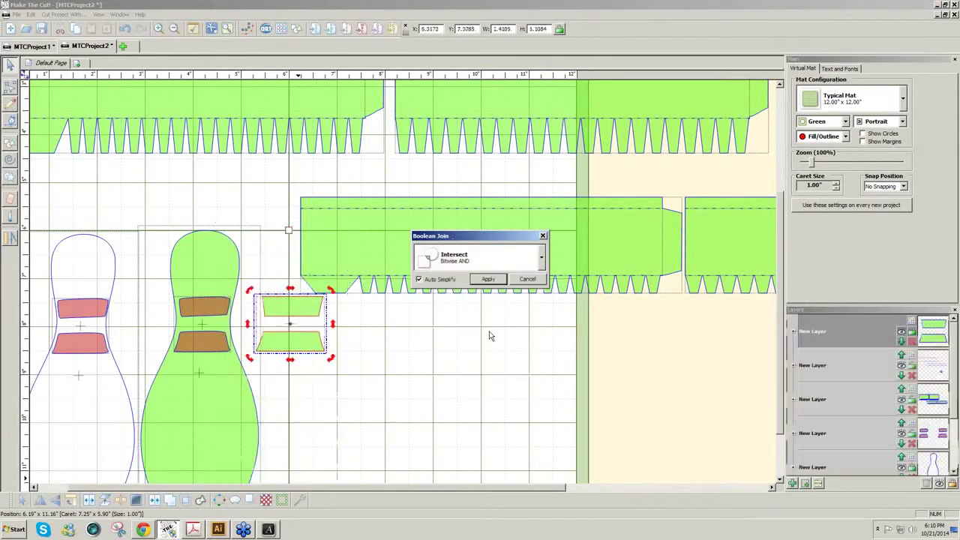
{"action": "left_click", "coordinate": [488, 280]}
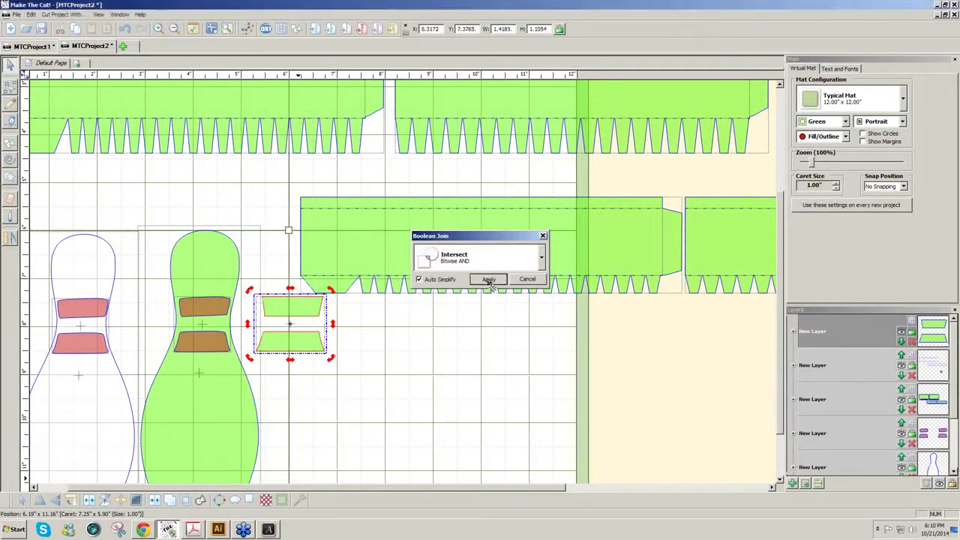
Step: Hide the layer holding the original stripe shapes
{"action": "left_click", "coordinate": [440, 354]}
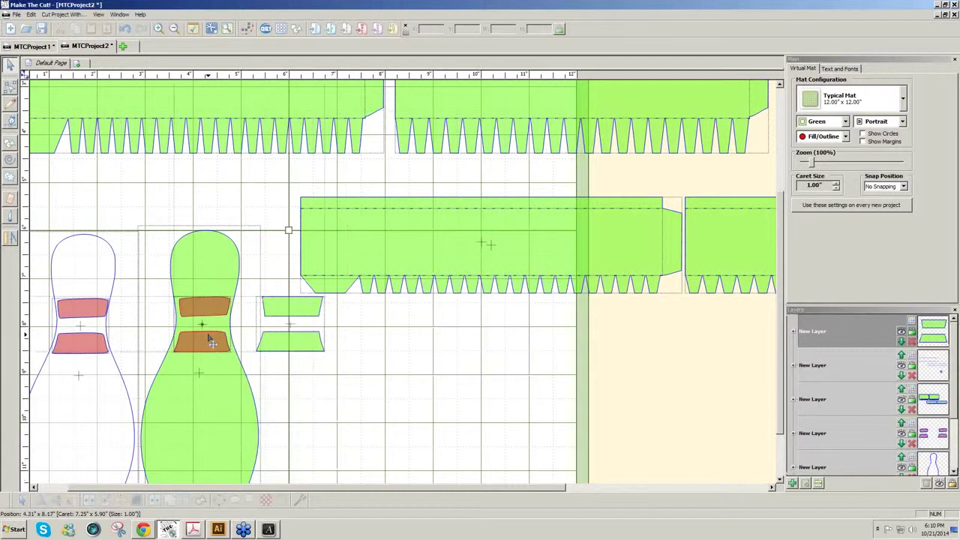
{"action": "left_click_drag", "start_coordinate": [225, 343], "coordinate": [417, 347]}
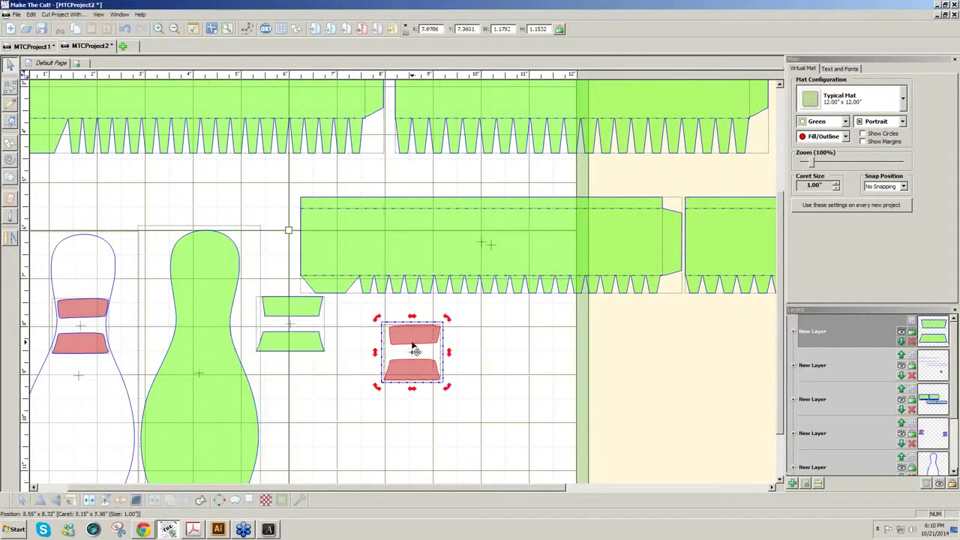
{"action": "key", "text": "ctrl+z"}
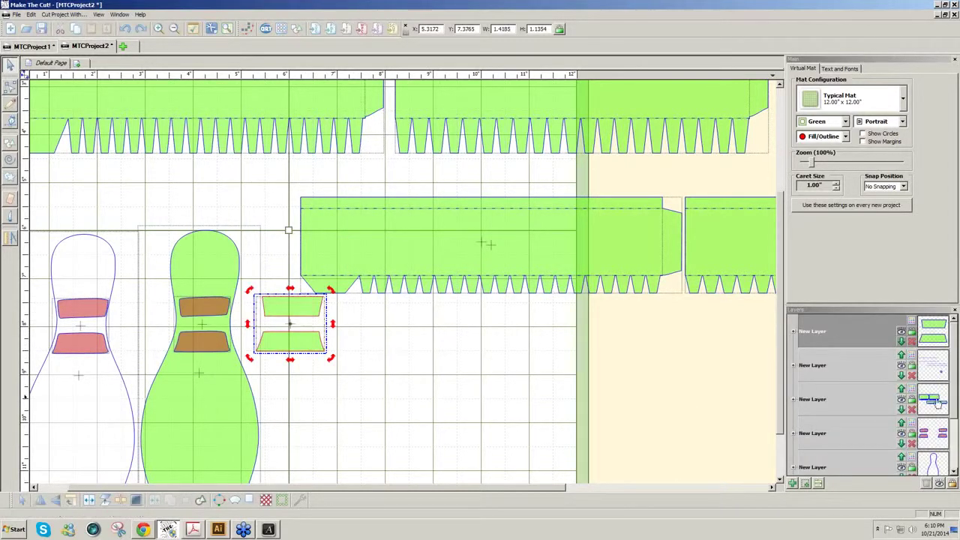
{"action": "left_click", "coordinate": [901, 435]}
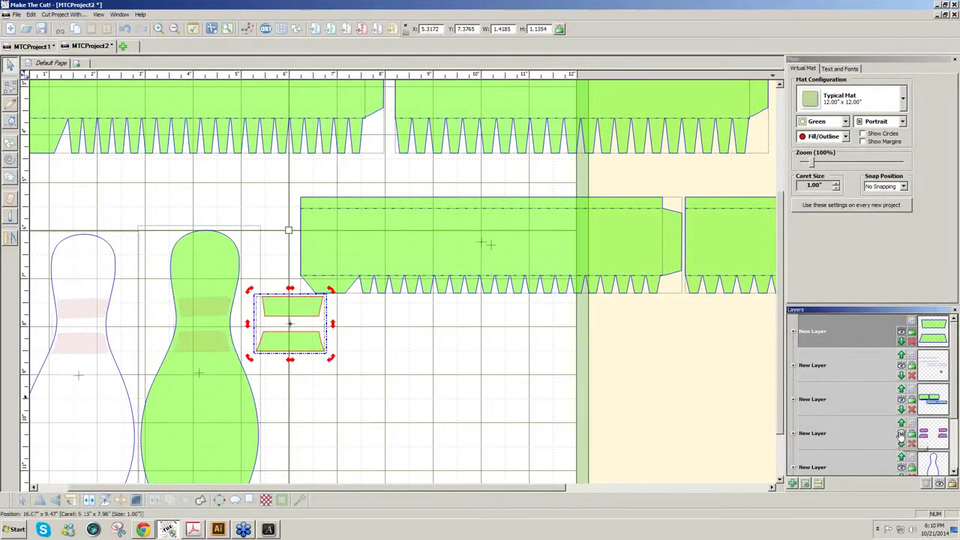
Step: Nudge the new band pair into place on the green pin
{"action": "left_click", "coordinate": [301, 347]}
{"action": "key", "text": "Left"}
{"action": "key", "text": "Left"}
{"action": "key", "text": "Left"}
{"action": "key", "text": "Left"}
{"action": "key", "text": "Left"}
{"action": "key", "text": "Left"}
{"action": "key", "text": "Left"}
{"action": "key", "text": "Left"}
{"action": "key", "text": "Left"}
{"action": "key", "text": "Left"}
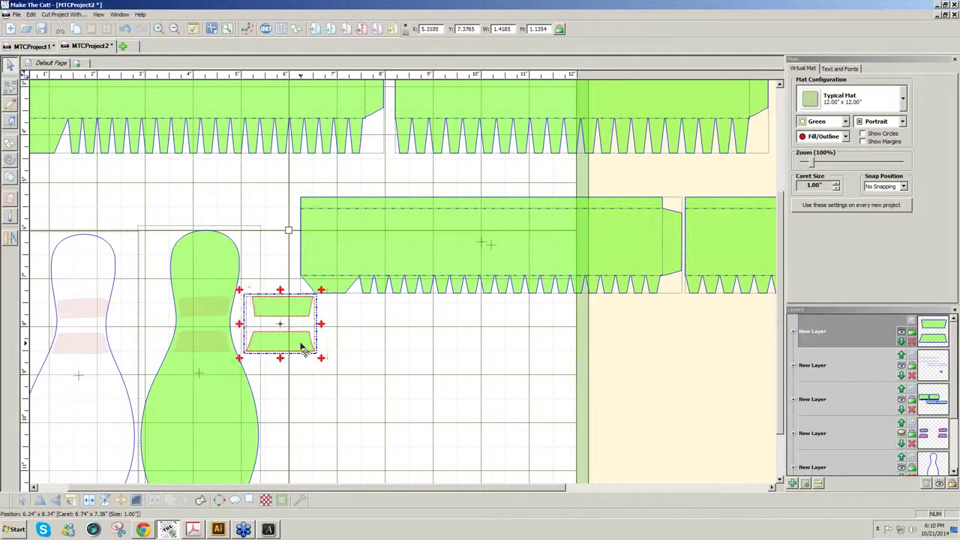
{"action": "key", "text": "Left"}
{"action": "key", "text": "Left"}
{"action": "key", "text": "Left"}
{"action": "key", "text": "Left"}
{"action": "key", "text": "Left"}
{"action": "key", "text": "ctrl+Right"}
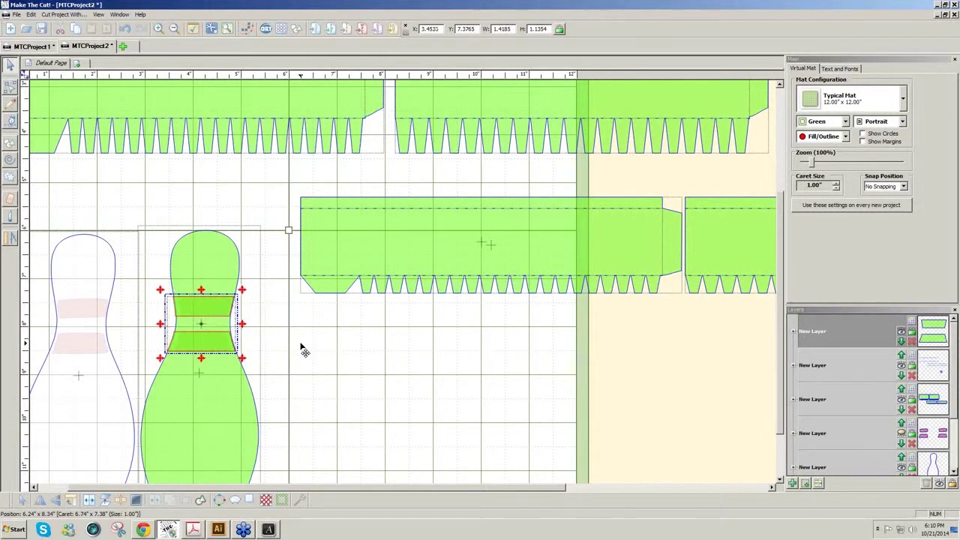
{"action": "key", "text": "ctrl+Right"}
{"action": "key", "text": "ctrl+Right"}
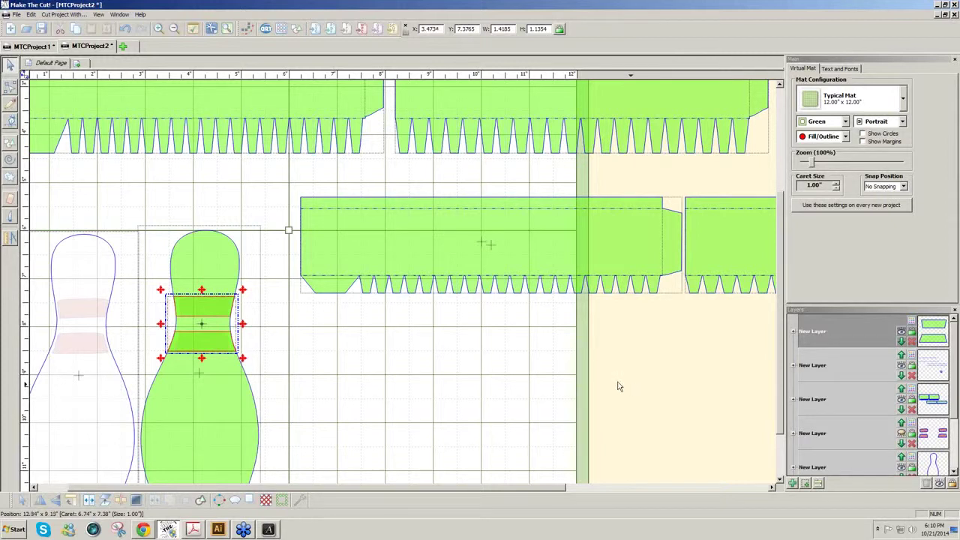
Step: Colour the band pair brown
{"action": "left_click", "coordinate": [913, 330]}
{"action": "left_click", "coordinate": [894, 357]}
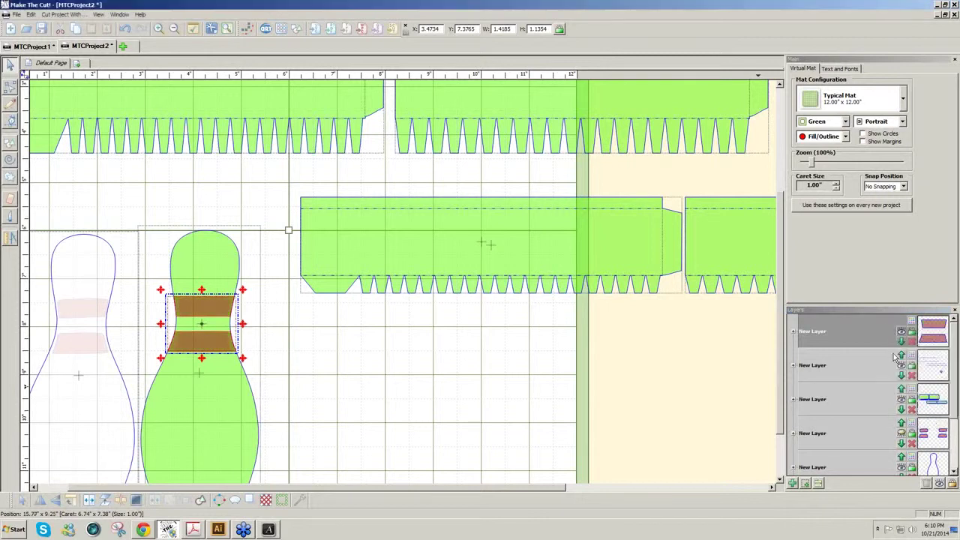
{"action": "left_click", "coordinate": [573, 387]}
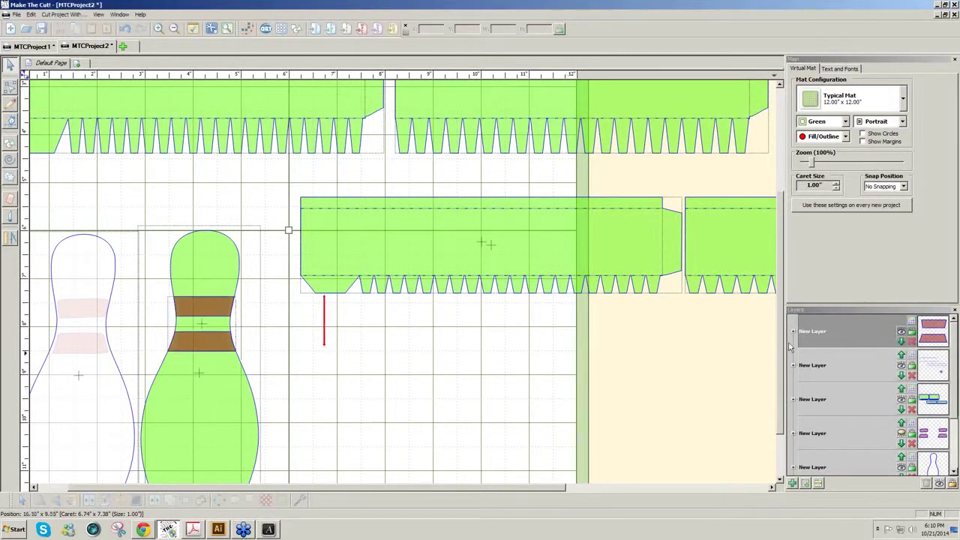
Step: Move the band pair from the green pin onto the left white pin
{"action": "scroll", "coordinate": [780, 357], "scroll_direction": "down", "scroll_amount": 1}
{"action": "scroll", "coordinate": [780, 360], "scroll_direction": "down", "scroll_amount": 3}
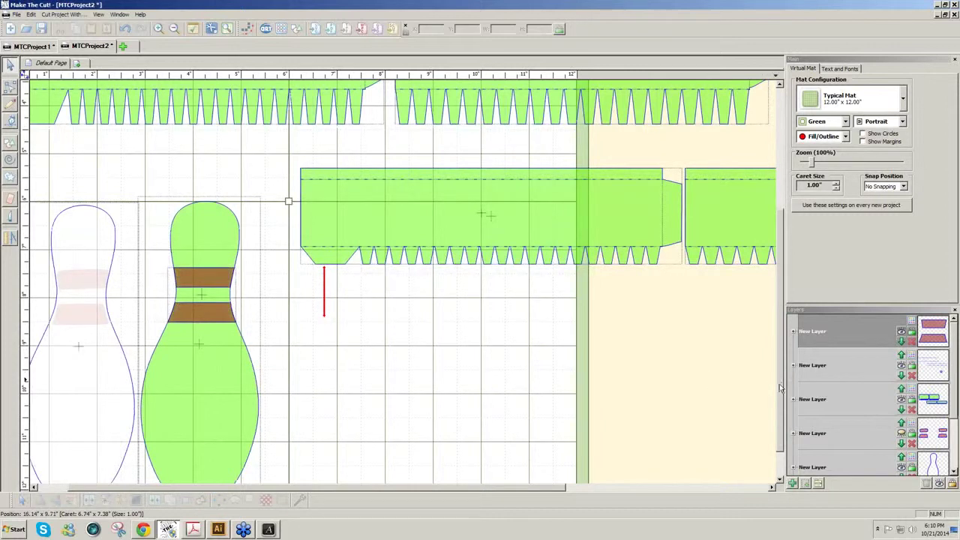
{"action": "scroll", "coordinate": [780, 390], "scroll_direction": "down", "scroll_amount": 2}
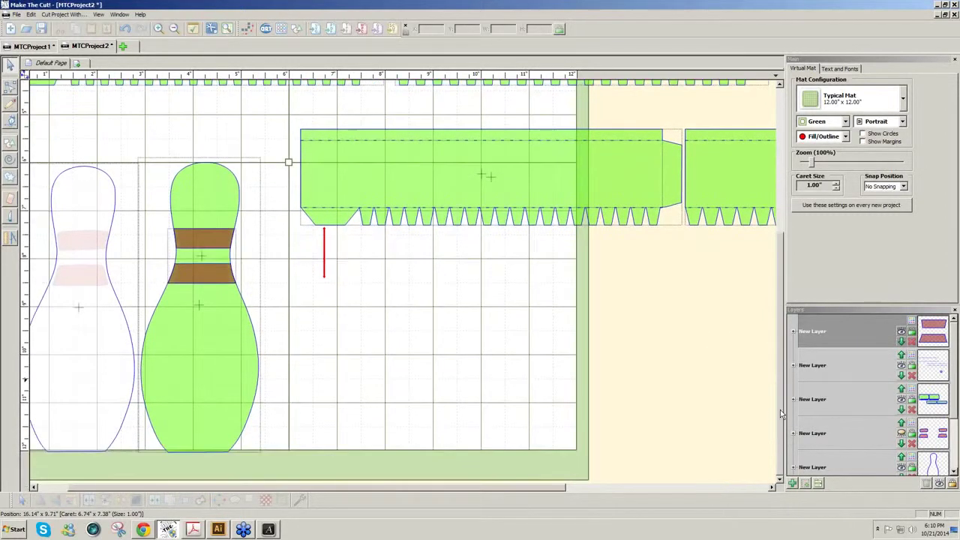
{"action": "left_click", "coordinate": [202, 300]}
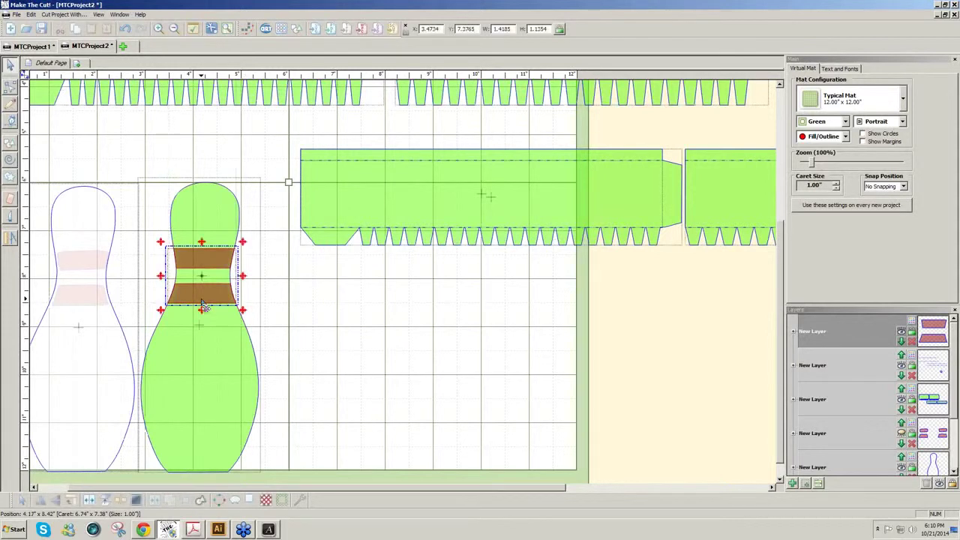
{"action": "left_click_drag", "start_coordinate": [203, 266], "coordinate": [78, 268]}
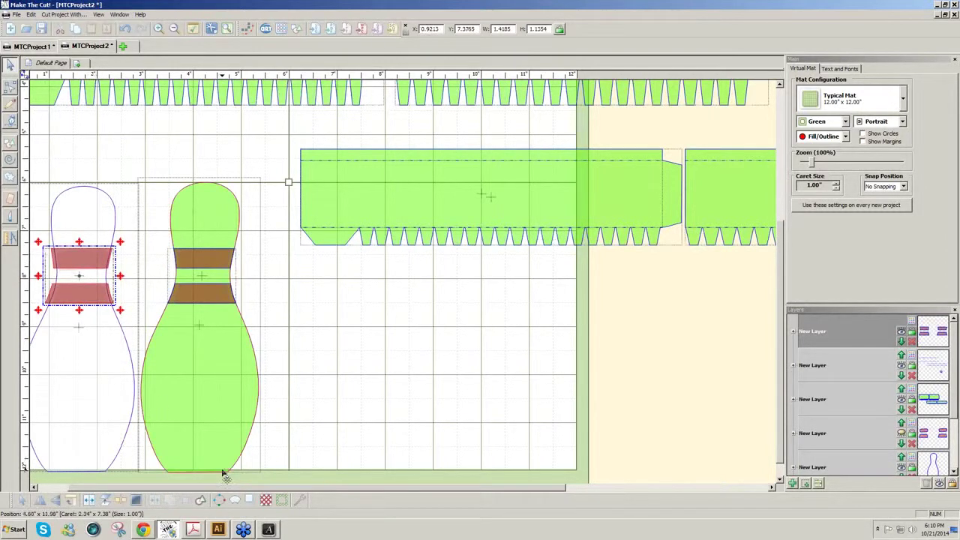
Step: Generate a 0.05 in shadow layer around the bands and position it over them
{"action": "left_click", "coordinate": [250, 500]}
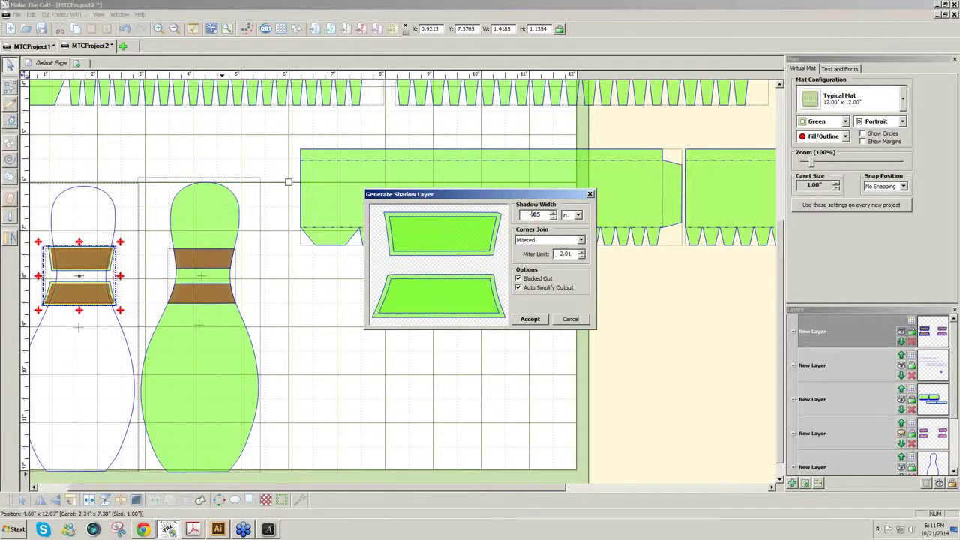
{"action": "left_click", "coordinate": [530, 319]}
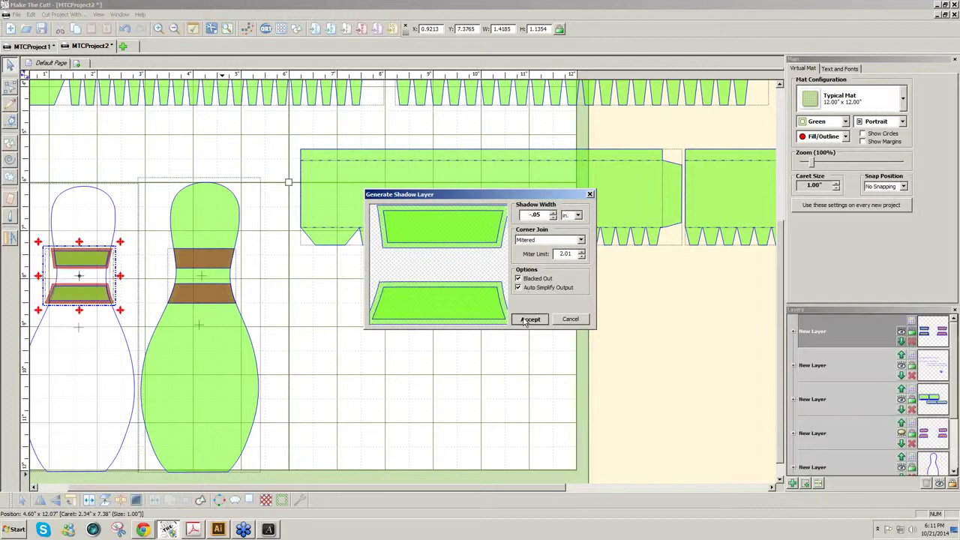
{"action": "left_click_drag", "start_coordinate": [103, 303], "coordinate": [409, 352]}
{"action": "left_click", "coordinate": [86, 300]}
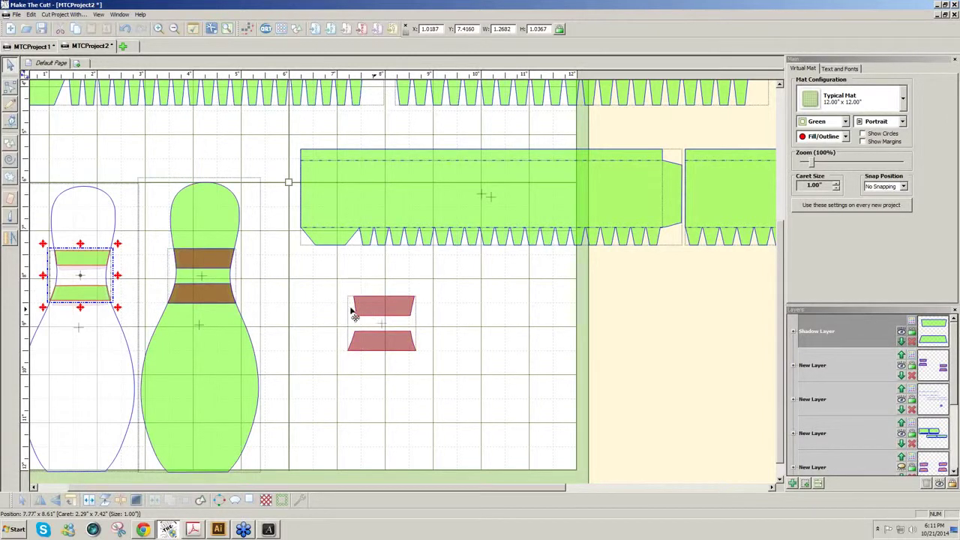
{"action": "left_click_drag", "start_coordinate": [246, 290], "coordinate": [77, 271]}
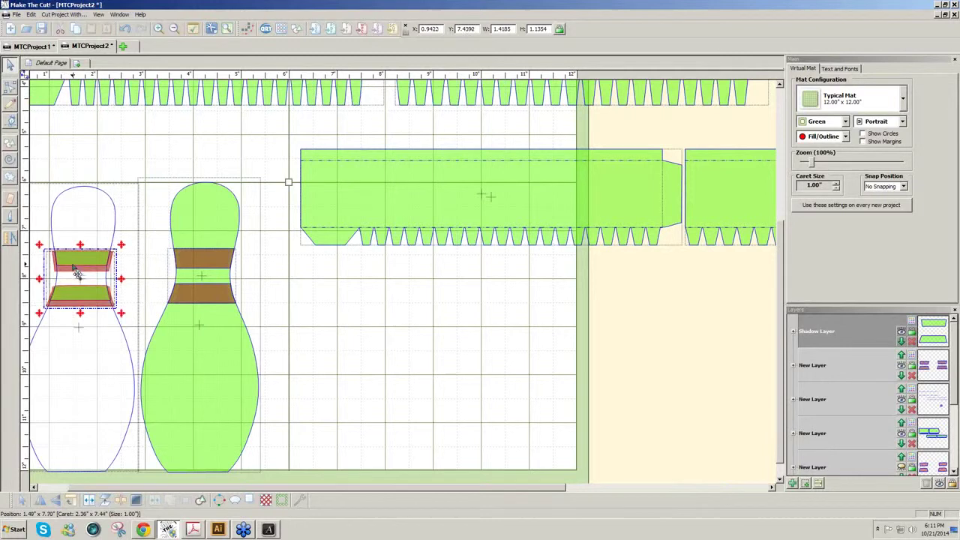
Step: Stretch the lower band on the left pin slightly taller downward
{"action": "left_click", "coordinate": [421, 298]}
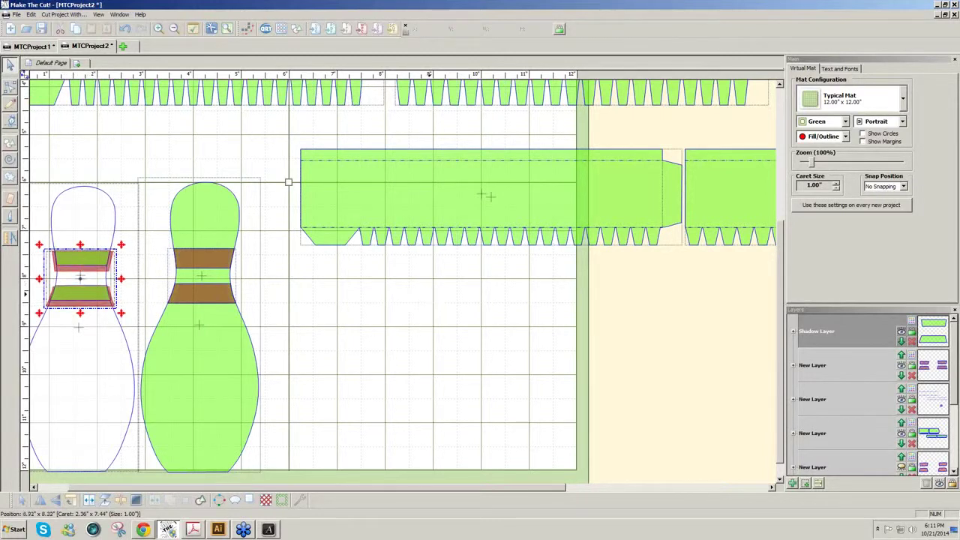
{"action": "left_click", "coordinate": [82, 276]}
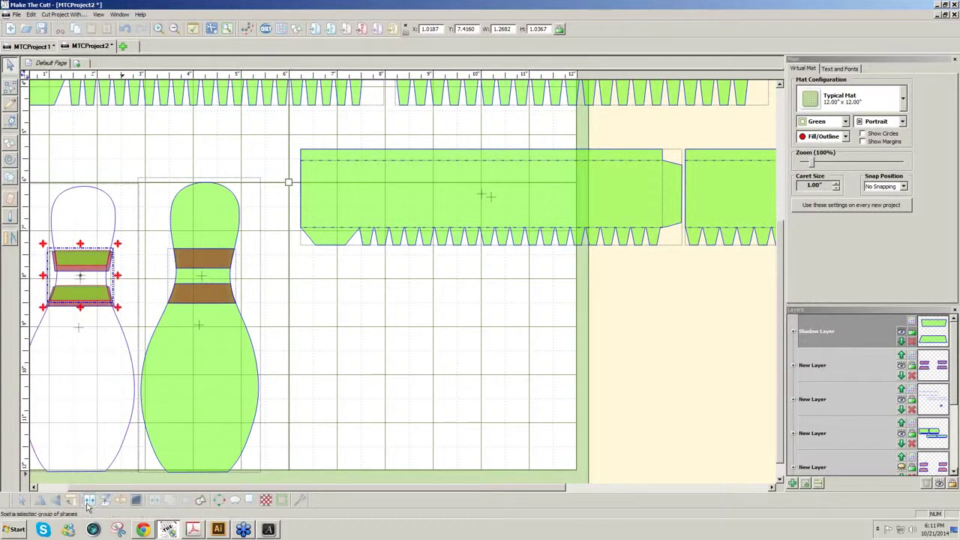
{"action": "left_click", "coordinate": [345, 347]}
{"action": "left_click", "coordinate": [83, 272]}
{"action": "left_click", "coordinate": [83, 263]}
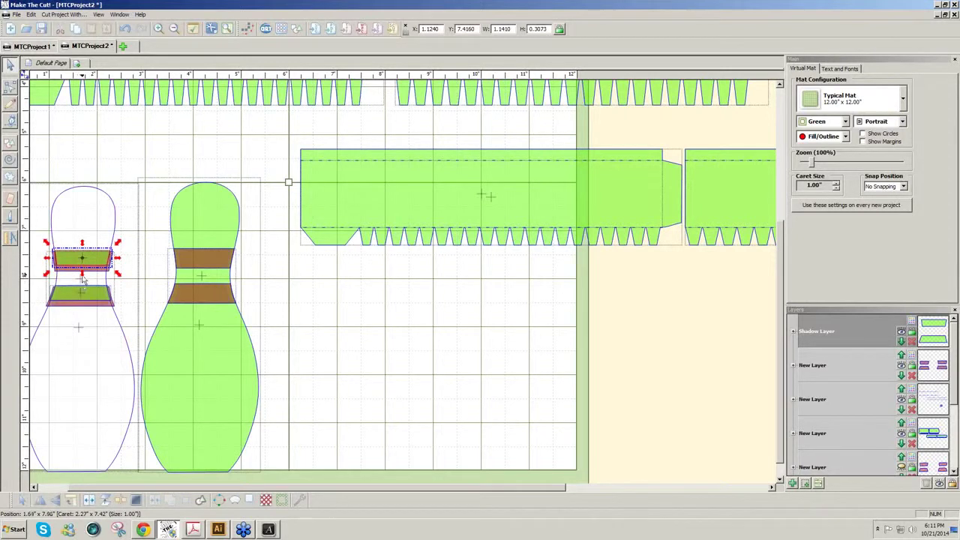
{"action": "left_click", "coordinate": [83, 282]}
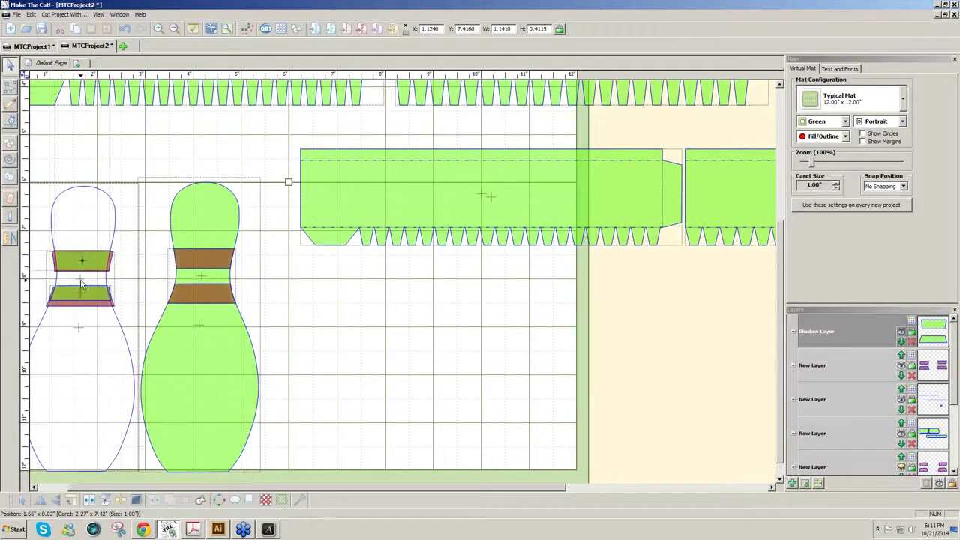
{"action": "left_click", "coordinate": [82, 285]}
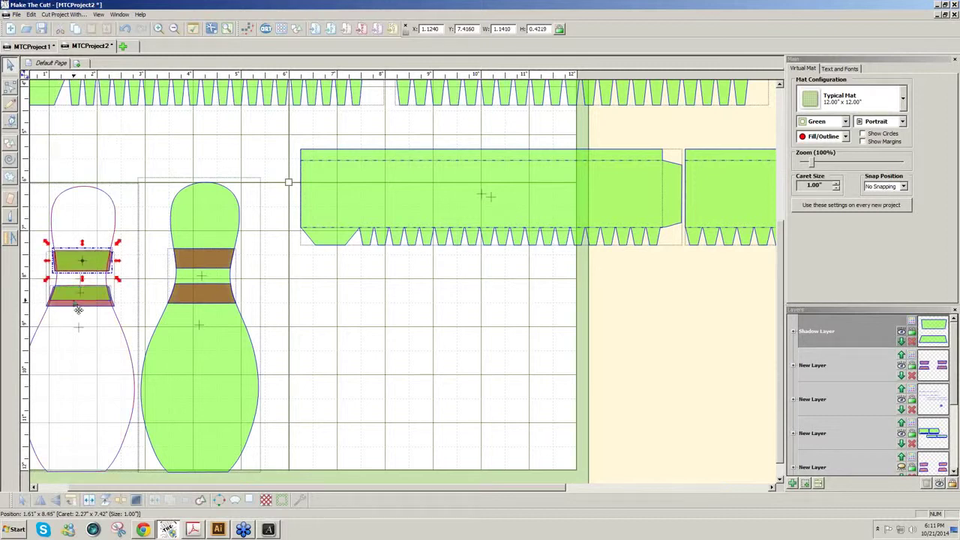
{"action": "left_click", "coordinate": [78, 303]}
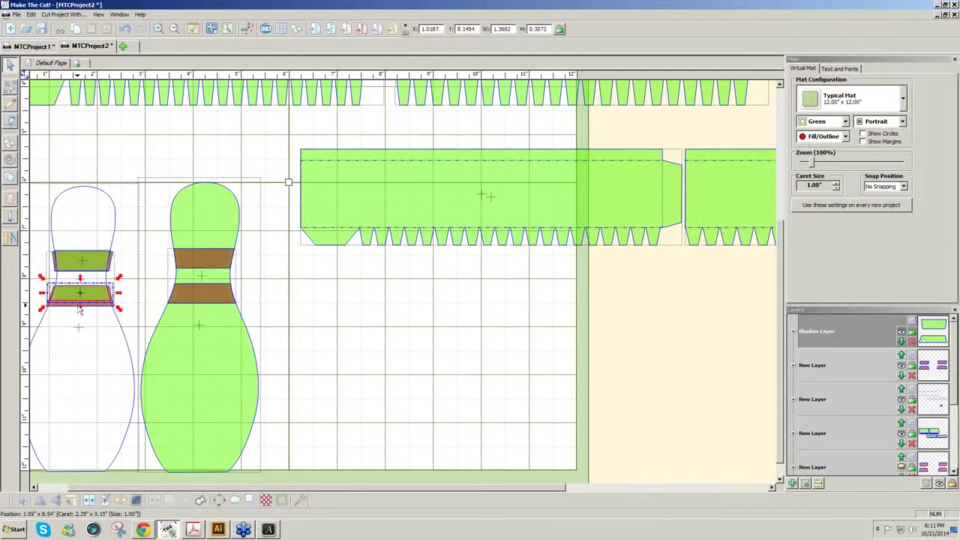
{"action": "left_click_drag", "start_coordinate": [79, 309], "coordinate": [79, 318]}
{"action": "left_click", "coordinate": [316, 332]}
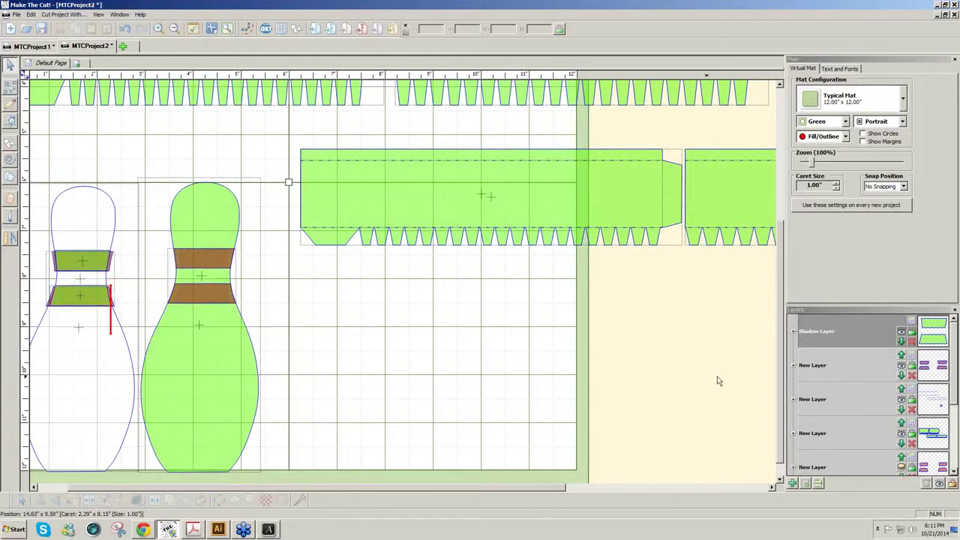
Step: Delete the duplicate two-band copy and put the left pin's red stripes in rotate mode
{"action": "left_click", "coordinate": [79, 262]}
{"action": "left_click", "coordinate": [79, 297]}
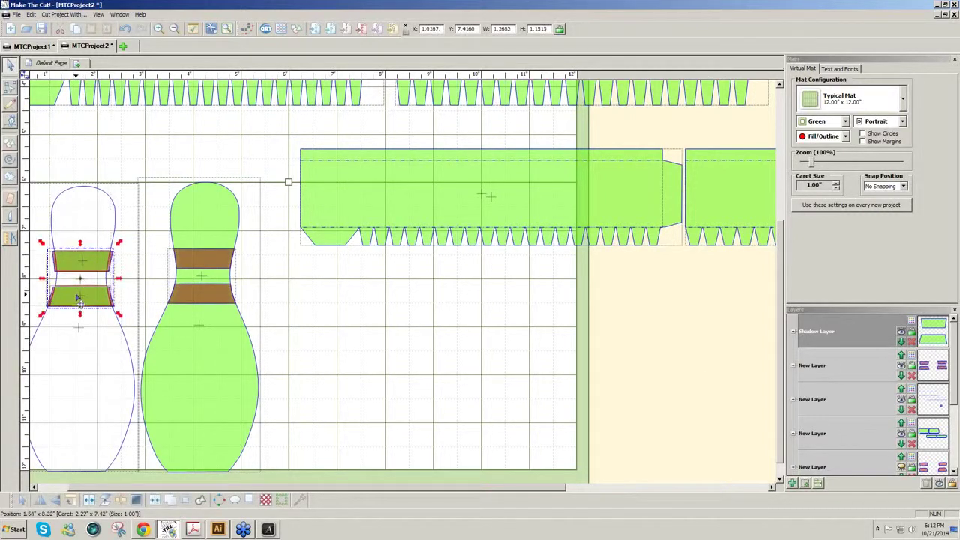
{"action": "left_click", "coordinate": [83, 261]}
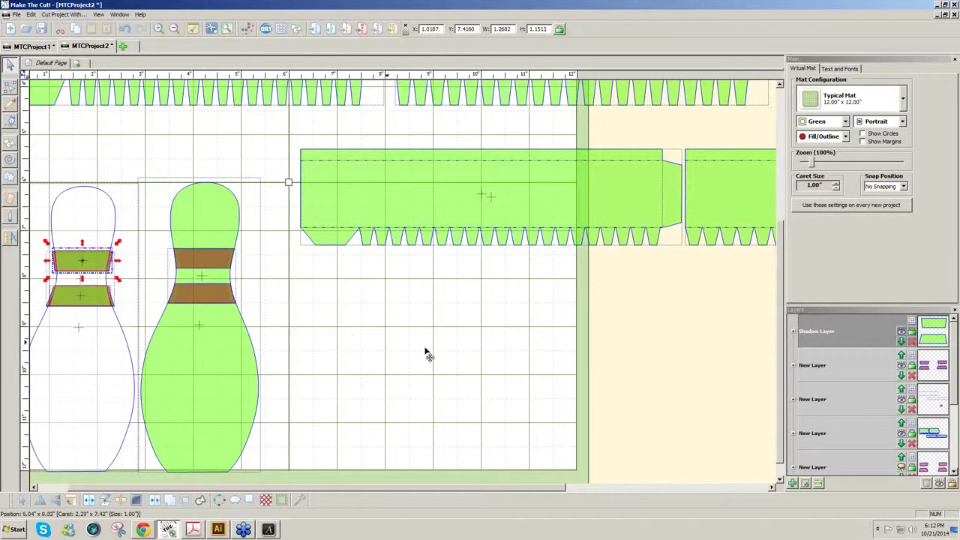
{"action": "left_click", "coordinate": [81, 297], "text": "shift"}
{"action": "left_click_drag", "start_coordinate": [293, 327], "coordinate": [418, 347]}
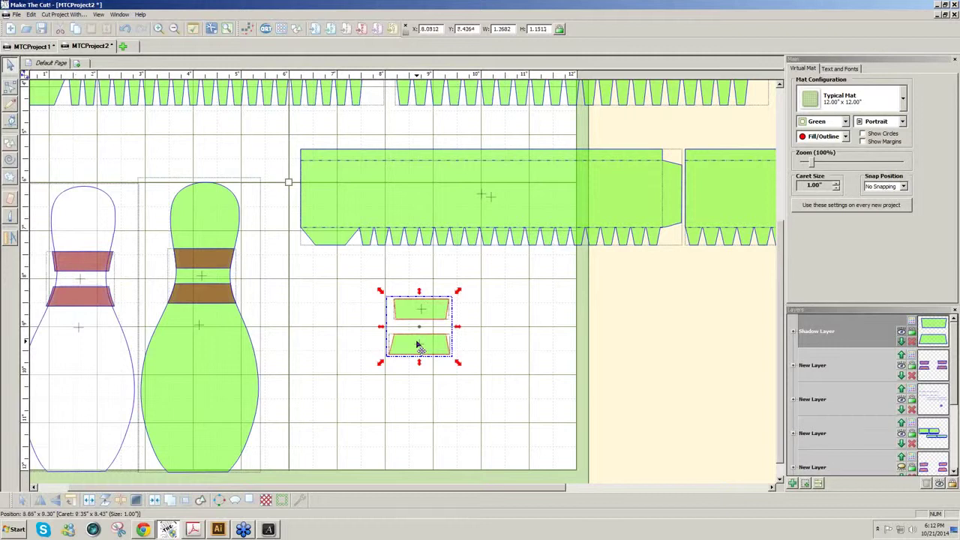
{"action": "key", "text": "Delete"}
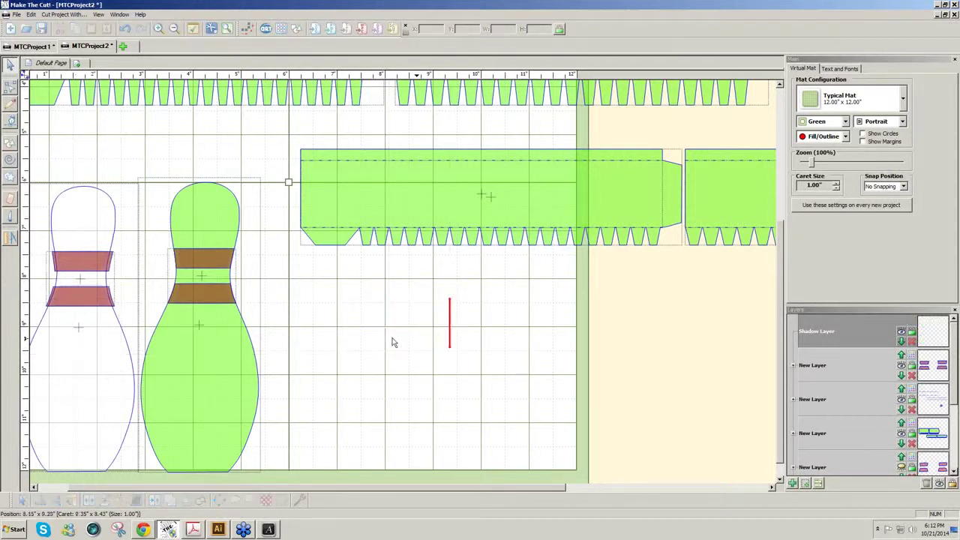
{"action": "left_click", "coordinate": [75, 268]}
{"action": "left_click", "coordinate": [79, 275]}
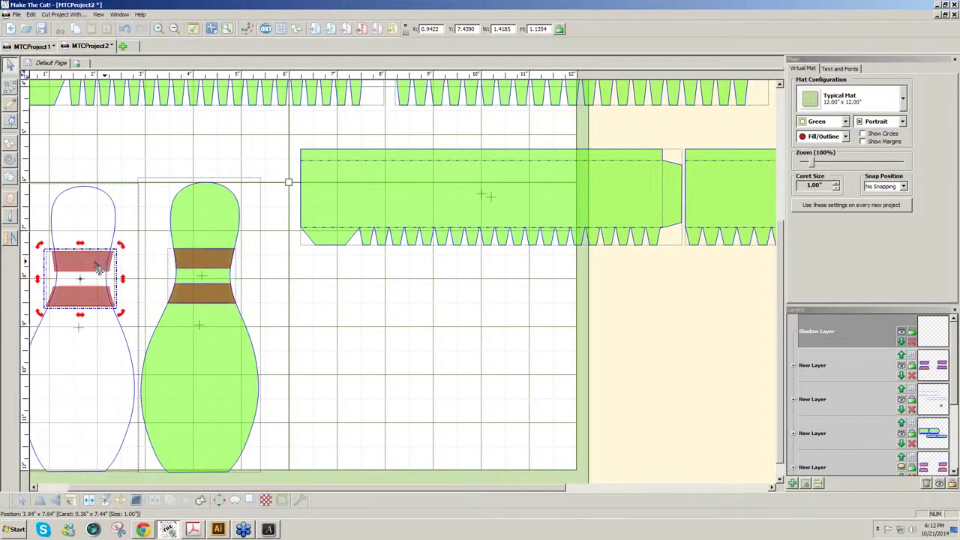
Step: Try the red stripes on the green pin, then return them to the left pin
{"action": "left_click", "coordinate": [95, 266]}
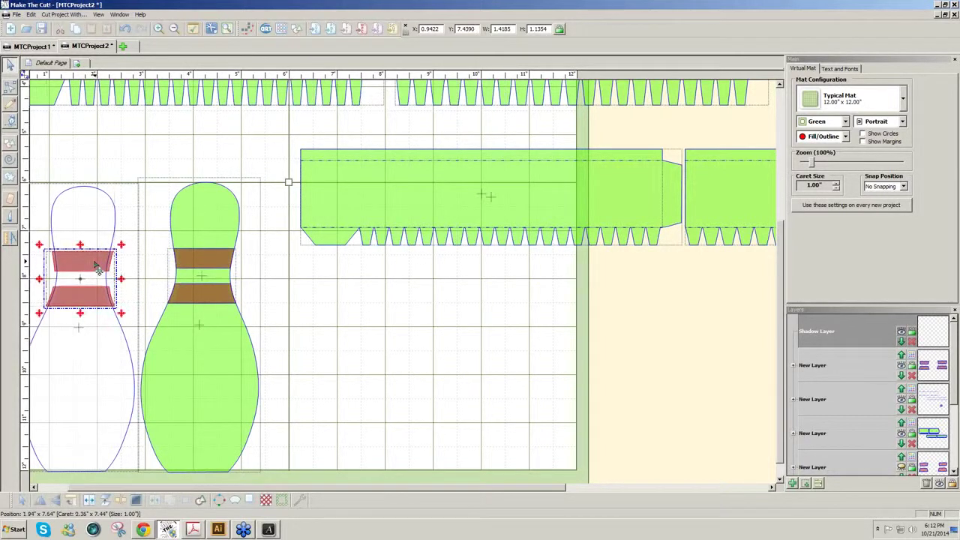
{"action": "left_click_drag", "start_coordinate": [96, 298], "coordinate": [217, 295]}
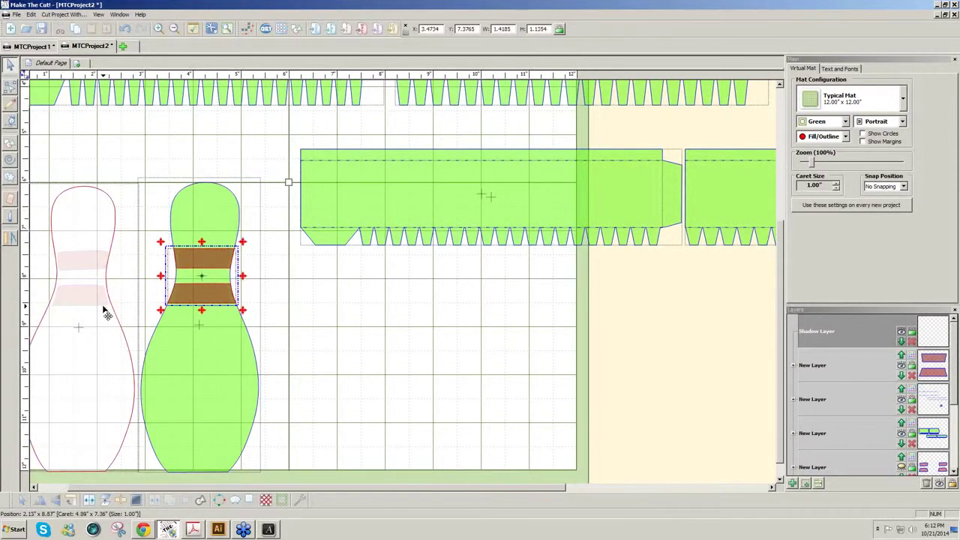
{"action": "left_click_drag", "start_coordinate": [201, 299], "coordinate": [78, 300]}
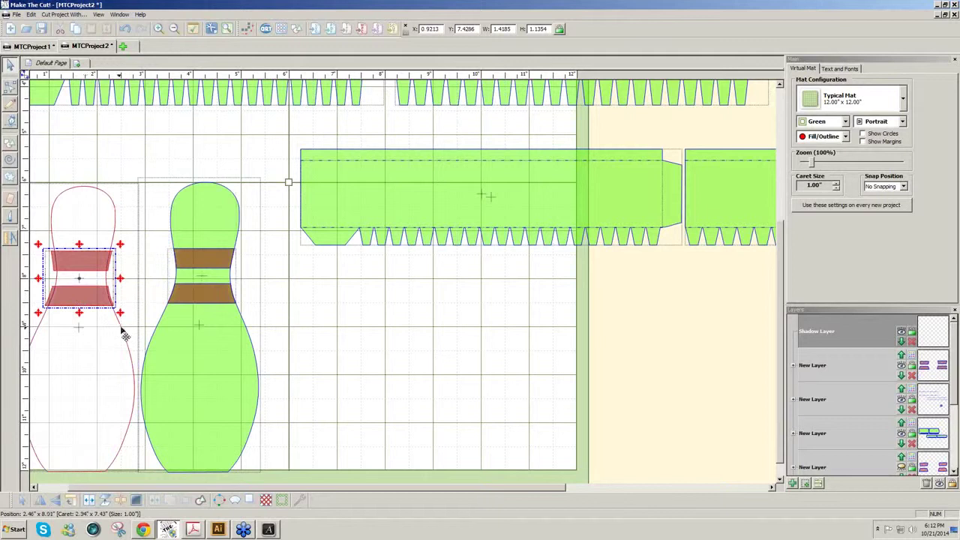
{"action": "left_click", "coordinate": [126, 338]}
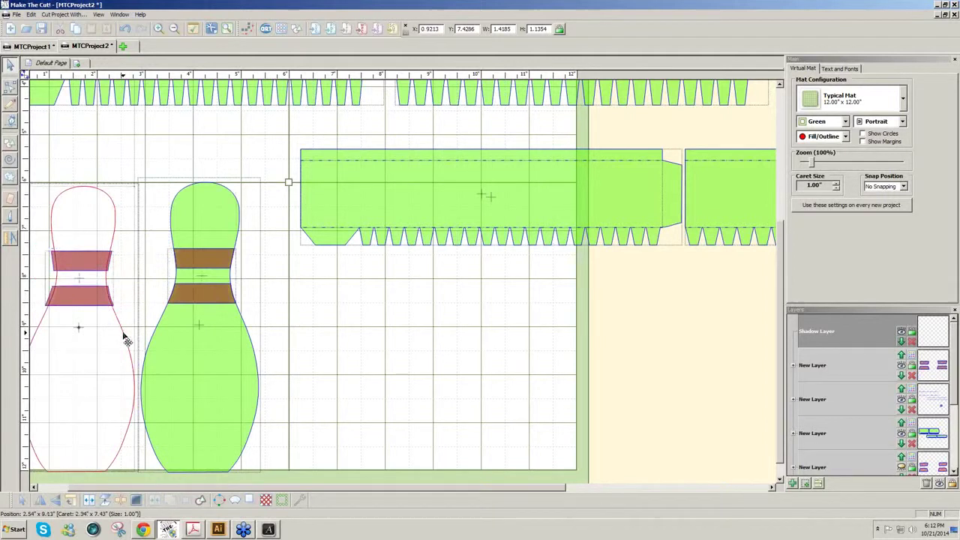
Step: Copy the white pin to the right of the green pin and move the red stripes onto its neck
{"action": "left_click", "coordinate": [125, 337]}
{"action": "left_click", "coordinate": [438, 350]}
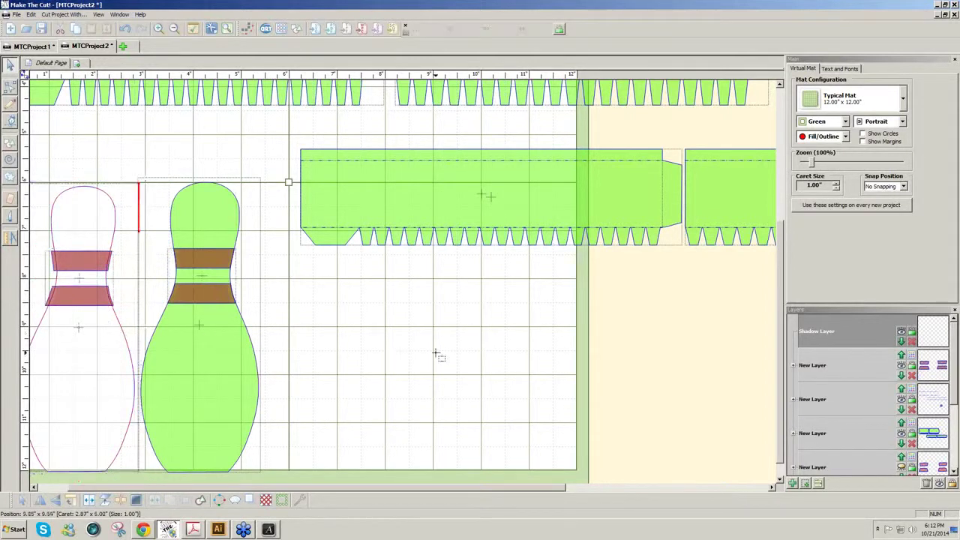
{"action": "left_click", "coordinate": [125, 349]}
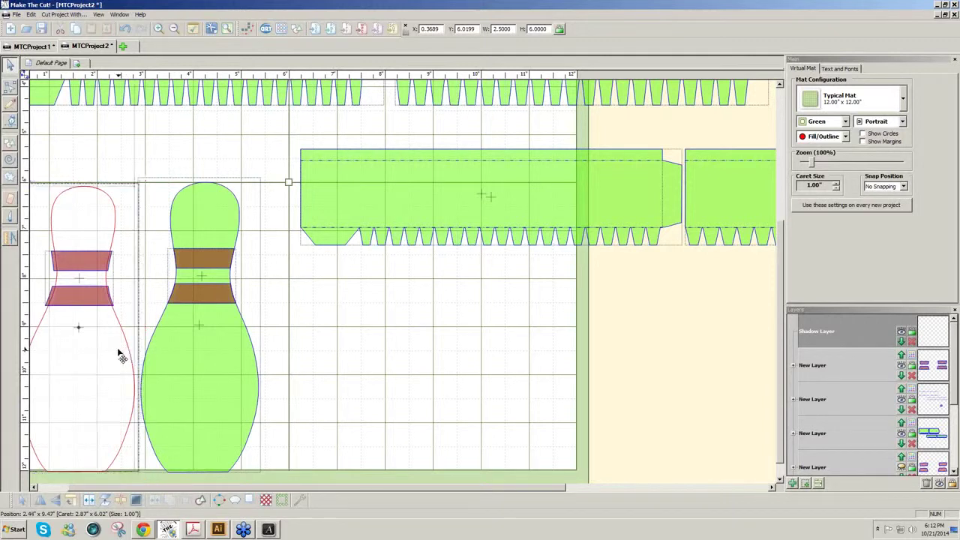
{"action": "left_click_drag", "start_coordinate": [118, 353], "coordinate": [368, 359]}
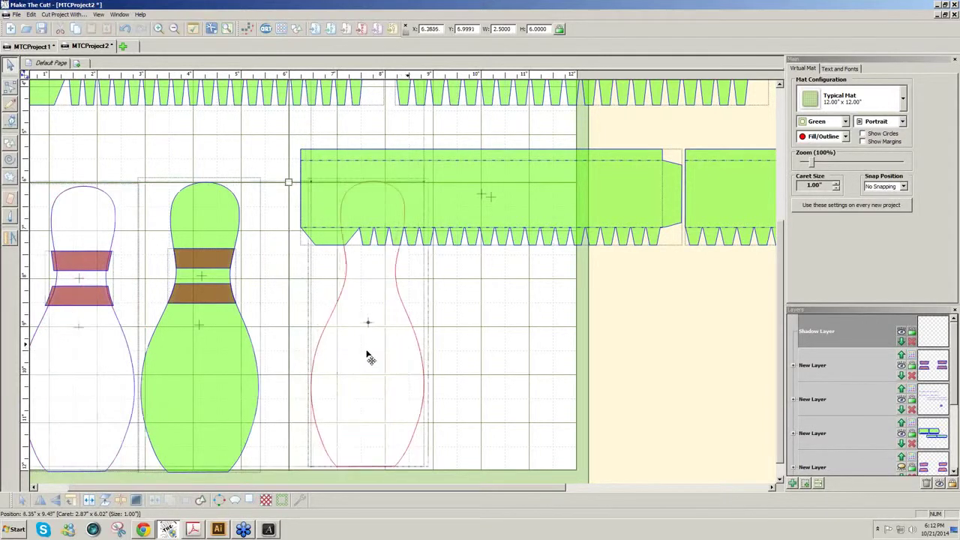
{"action": "left_click", "coordinate": [105, 299]}
{"action": "left_click_drag", "start_coordinate": [239, 274], "coordinate": [388, 265]}
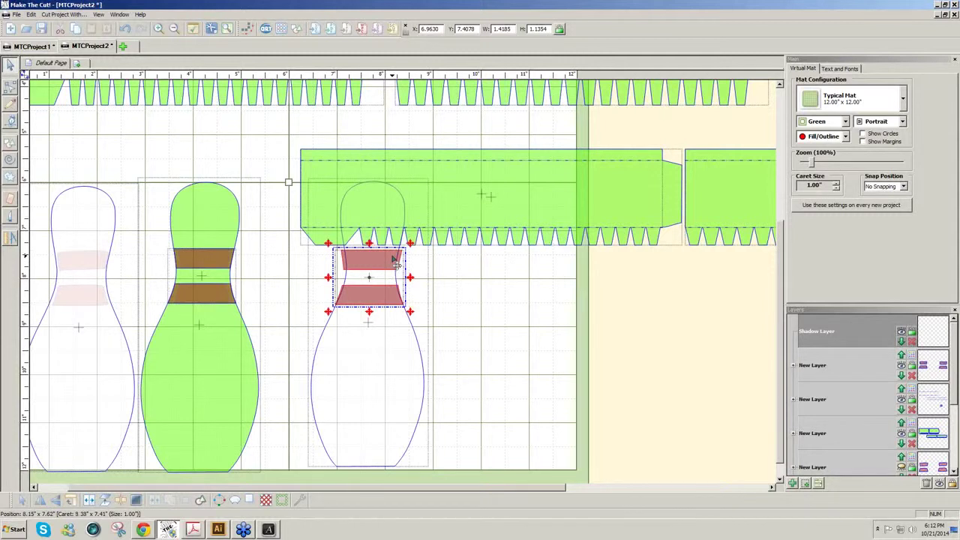
Step: Select the right white pin with its red stripes and open Boolean Join's operation list
{"action": "left_click", "coordinate": [385, 203]}
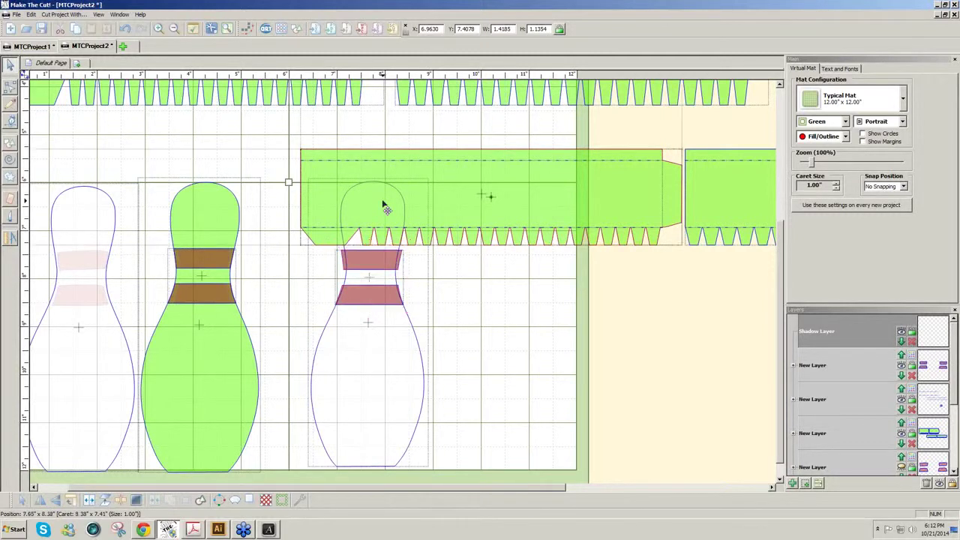
{"action": "left_click", "coordinate": [469, 312]}
{"action": "left_click", "coordinate": [399, 351]}
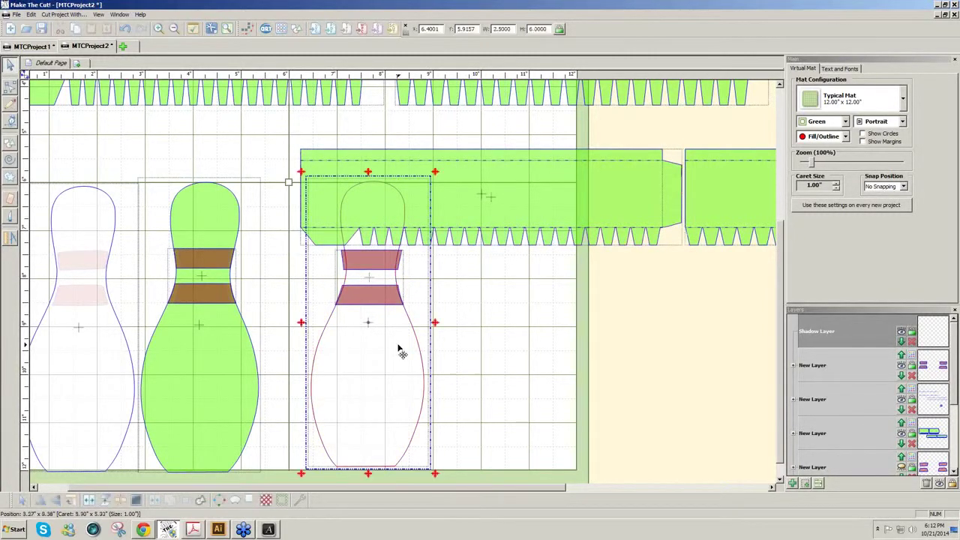
{"action": "left_click", "coordinate": [222, 222], "text": "shift"}
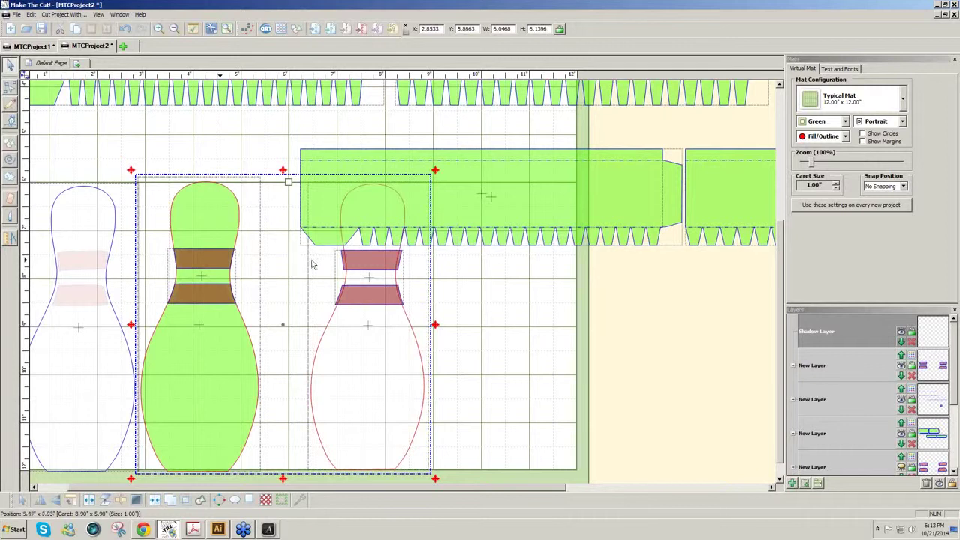
{"action": "left_click", "coordinate": [539, 350]}
{"action": "left_click_drag", "start_coordinate": [486, 323], "coordinate": [129, 241]}
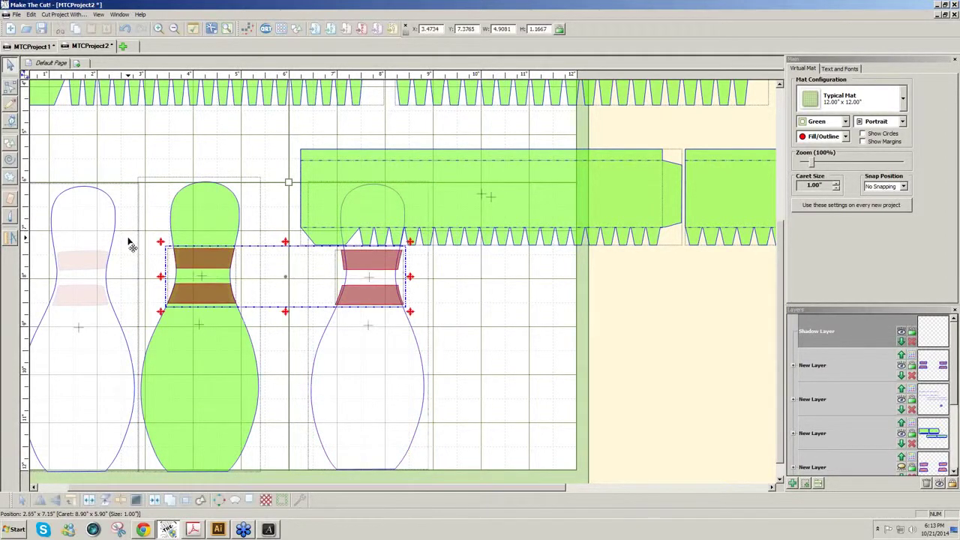
{"action": "left_click", "coordinate": [514, 330]}
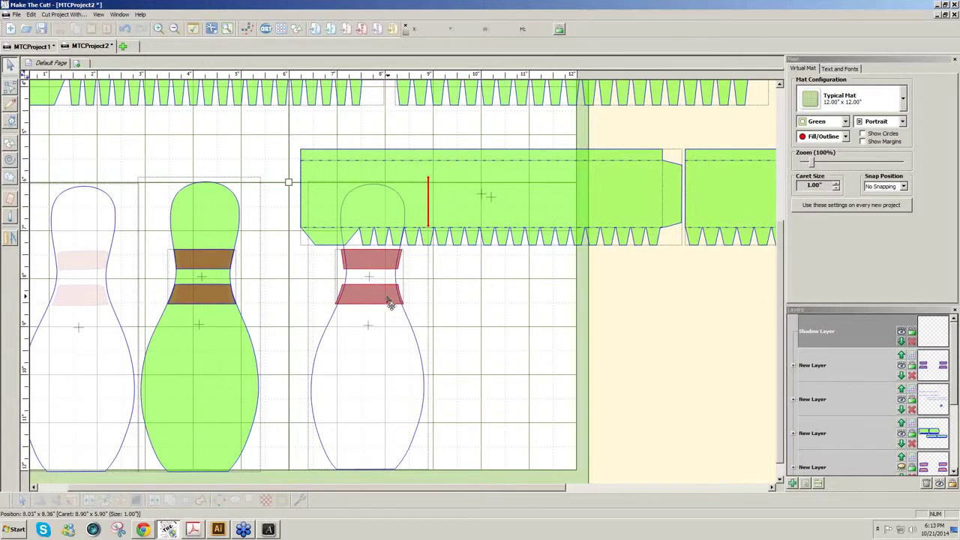
{"action": "left_click", "coordinate": [393, 300]}
{"action": "left_click", "coordinate": [422, 357]}
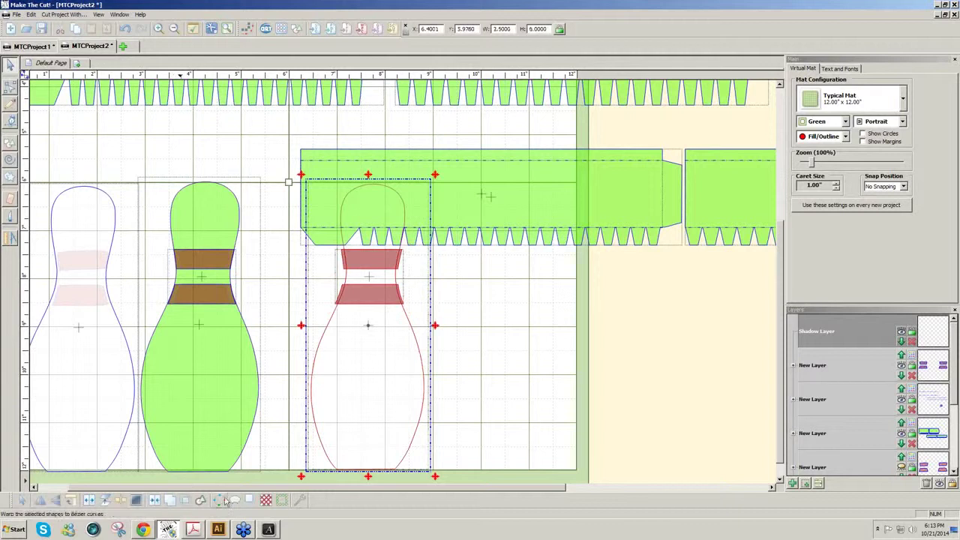
{"action": "left_click", "coordinate": [187, 500]}
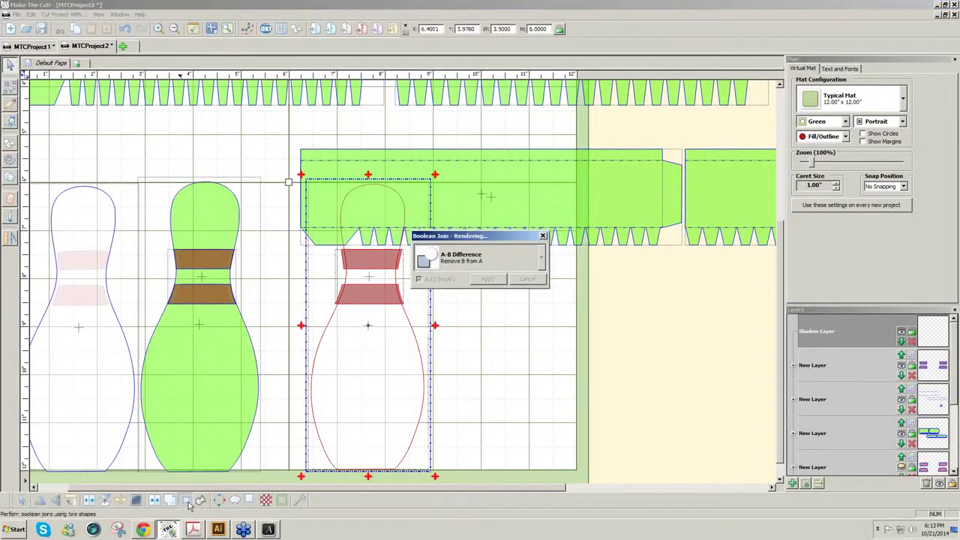
{"action": "left_click", "coordinate": [542, 258]}
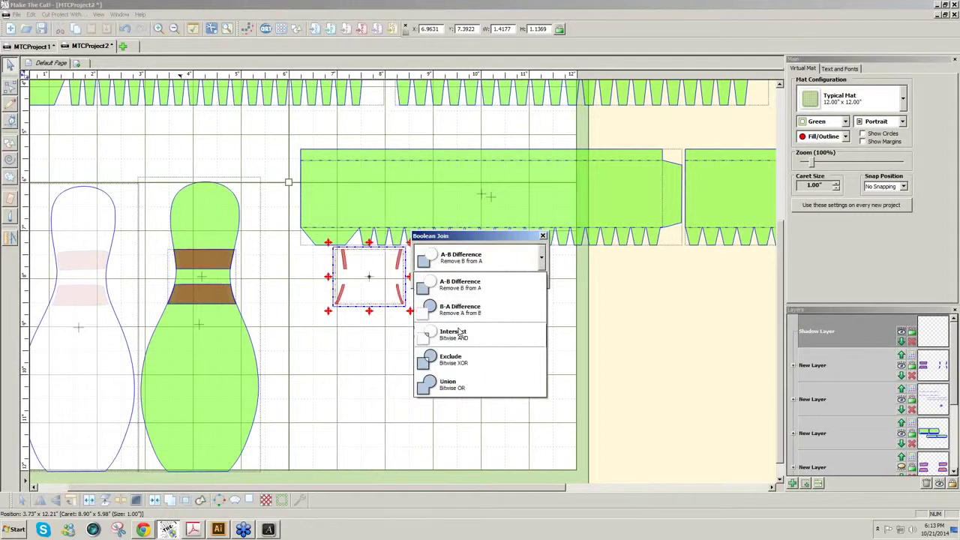
Step: Intersect the red stripes with the pin outline and move the trimmed stripes onto the left pin
{"action": "left_click", "coordinate": [459, 332]}
{"action": "left_click", "coordinate": [489, 279]}
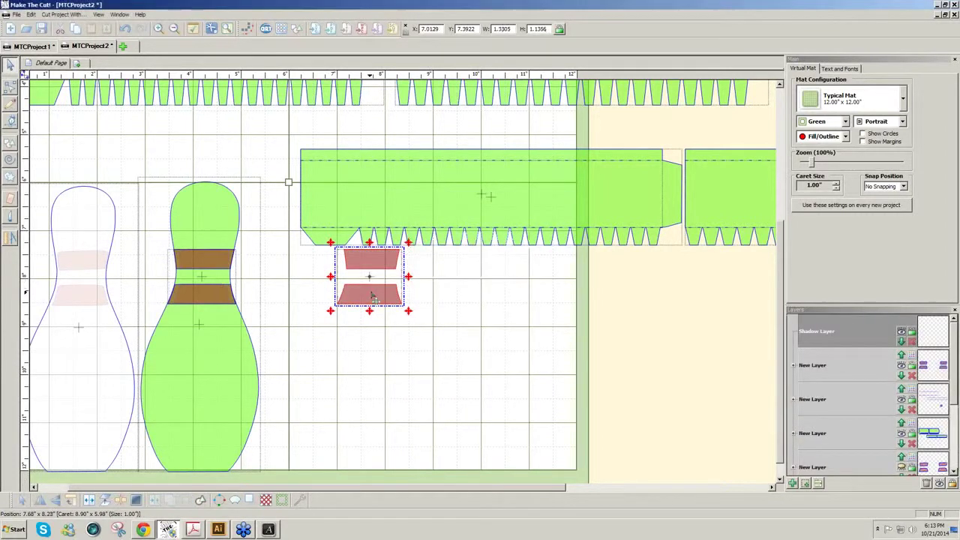
{"action": "left_click_drag", "start_coordinate": [339, 300], "coordinate": [83, 301]}
Step: Undo an accidental move of the left white pin and clear the selection
{"action": "left_click", "coordinate": [412, 333]}
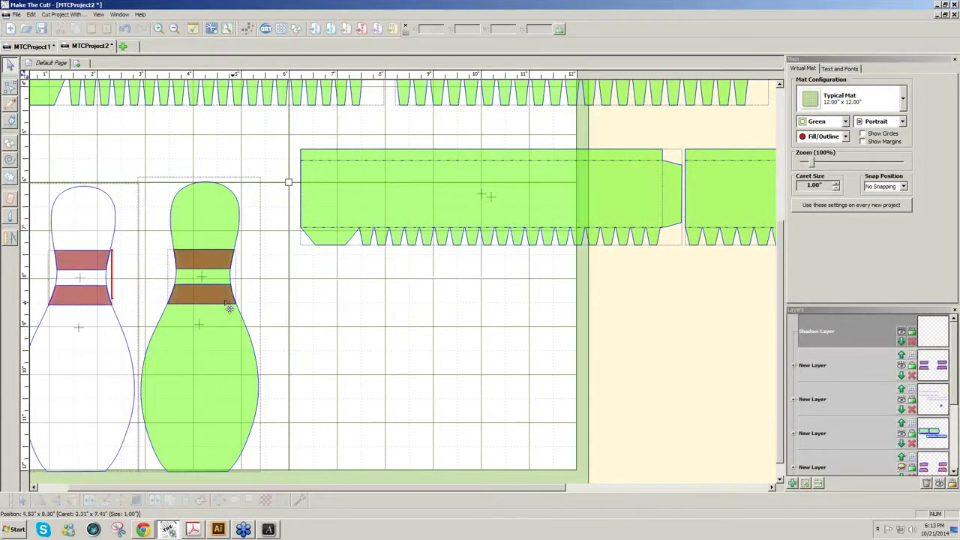
{"action": "left_click", "coordinate": [35, 248]}
{"action": "left_click_drag", "start_coordinate": [129, 279], "coordinate": [8, 229]}
{"action": "key", "text": "ctrl+z"}
{"action": "left_click", "coordinate": [9, 237]}
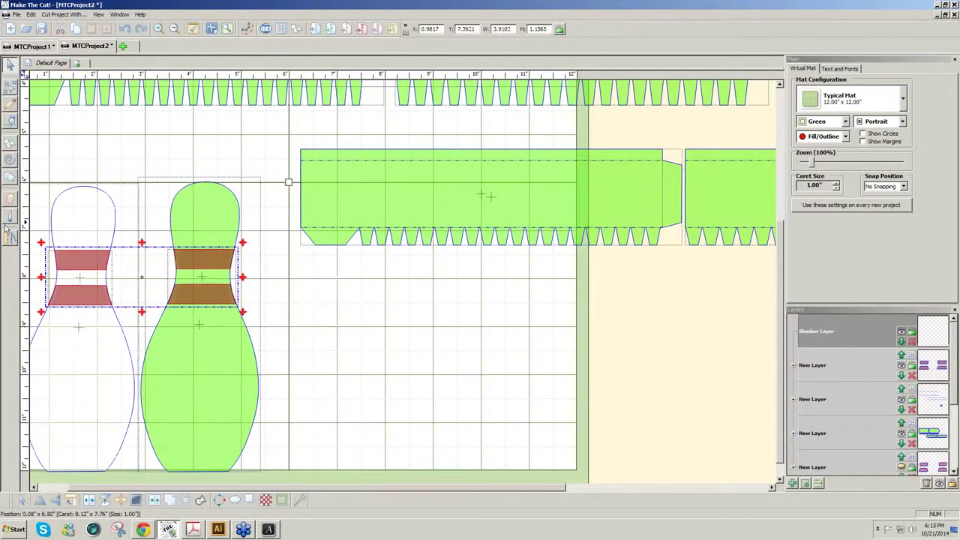
{"action": "left_click", "coordinate": [315, 301]}
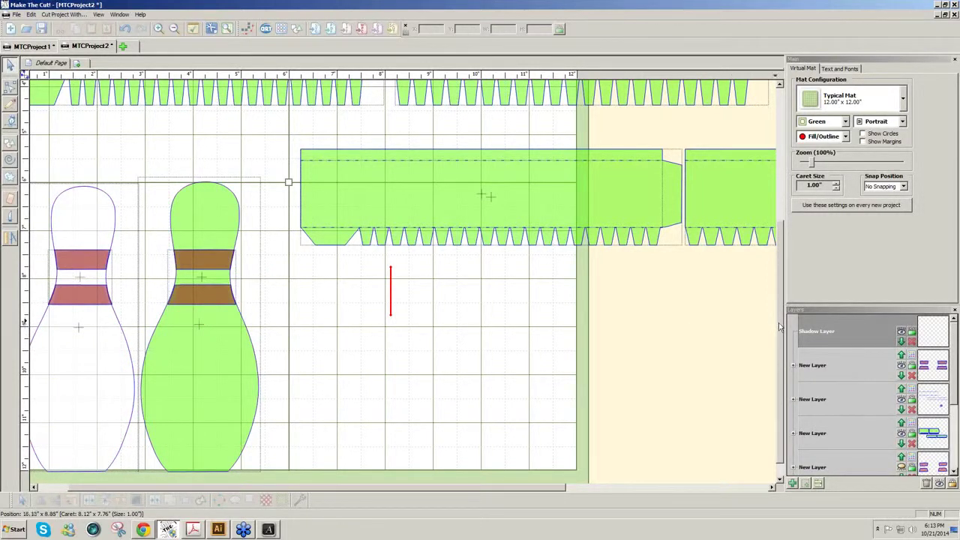
{"action": "scroll", "coordinate": [779, 323], "scroll_direction": "up", "scroll_amount": 1}
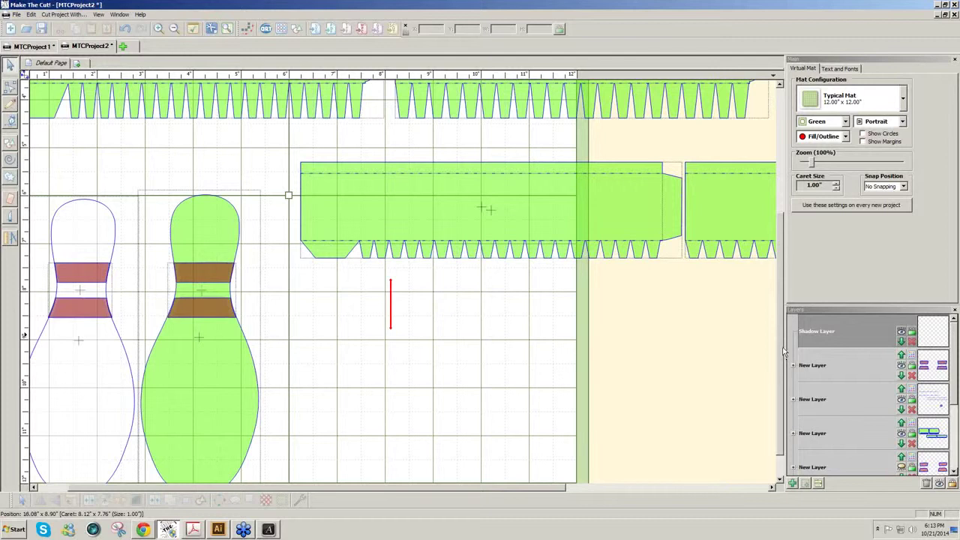
{"action": "left_click_drag", "start_coordinate": [783, 351], "coordinate": [800, 327]}
{"action": "left_click", "coordinate": [460, 253]}
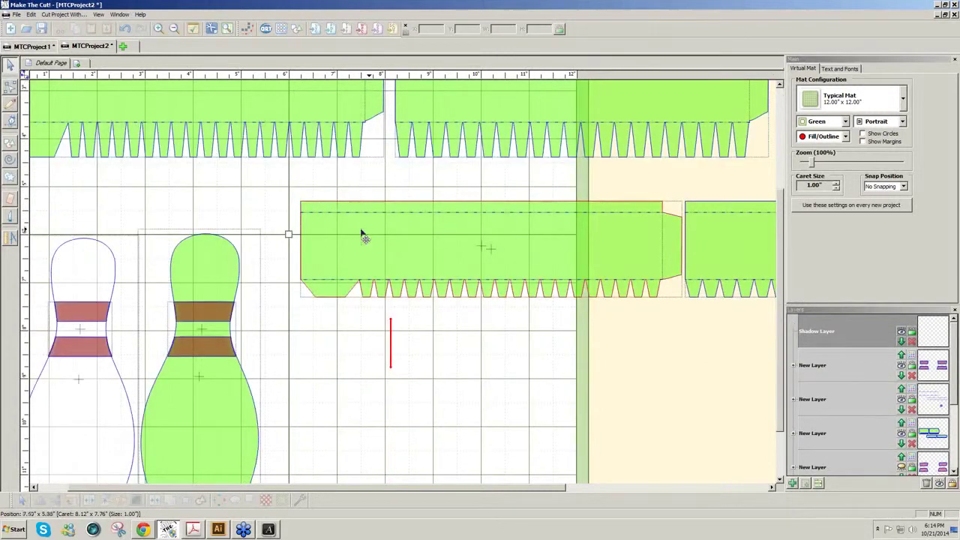
{"action": "left_click", "coordinate": [298, 264]}
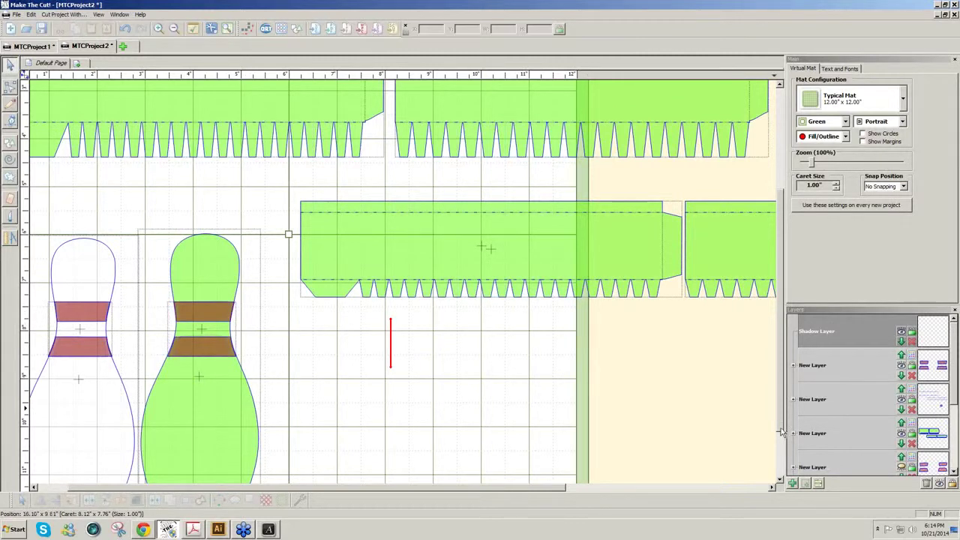
{"action": "left_click_drag", "start_coordinate": [780, 433], "coordinate": [780, 443]}
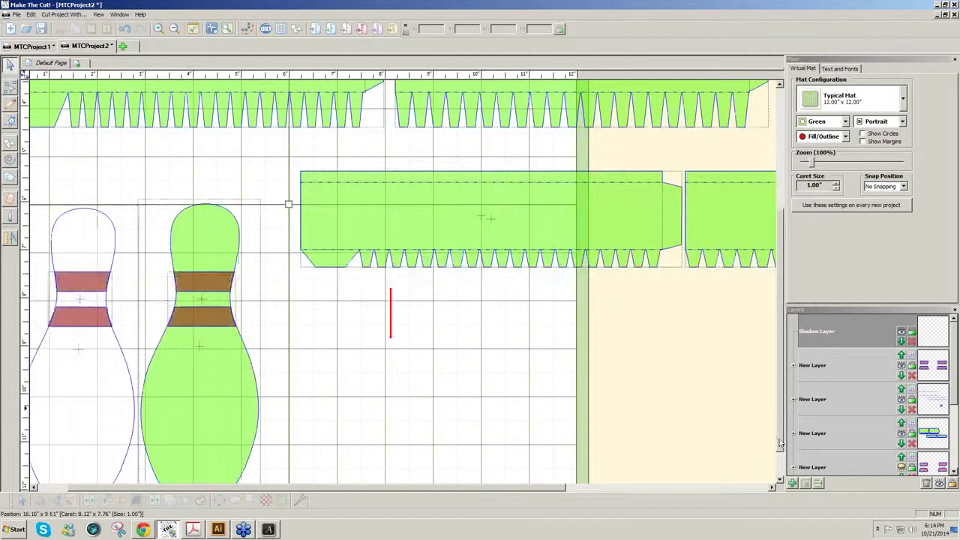
{"action": "scroll", "coordinate": [780, 442], "scroll_direction": "up", "scroll_amount": 3}
Step: Zoom out to the whole mat and delete the small green square off the mat
{"action": "left_click", "coordinate": [811, 164]}
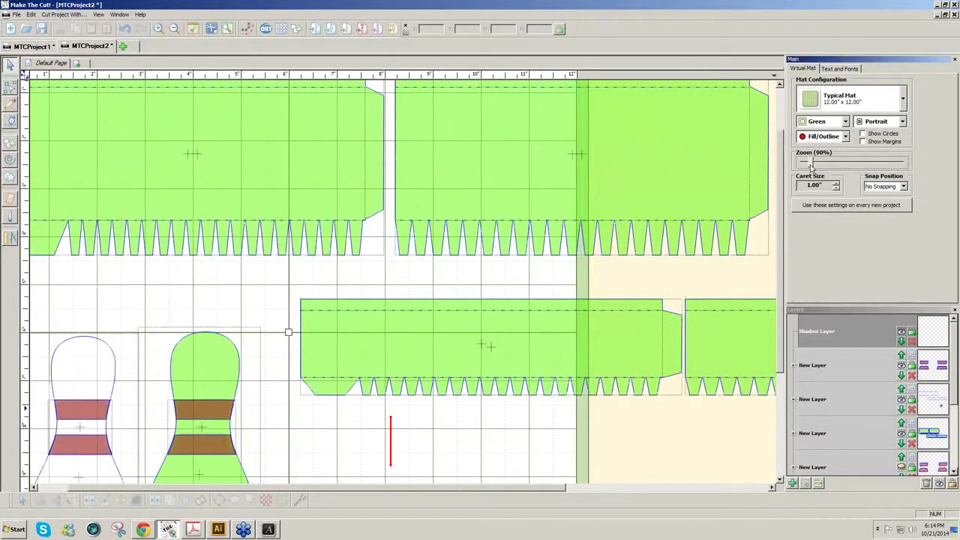
{"action": "left_click", "coordinate": [810, 167]}
{"action": "left_click", "coordinate": [810, 166]}
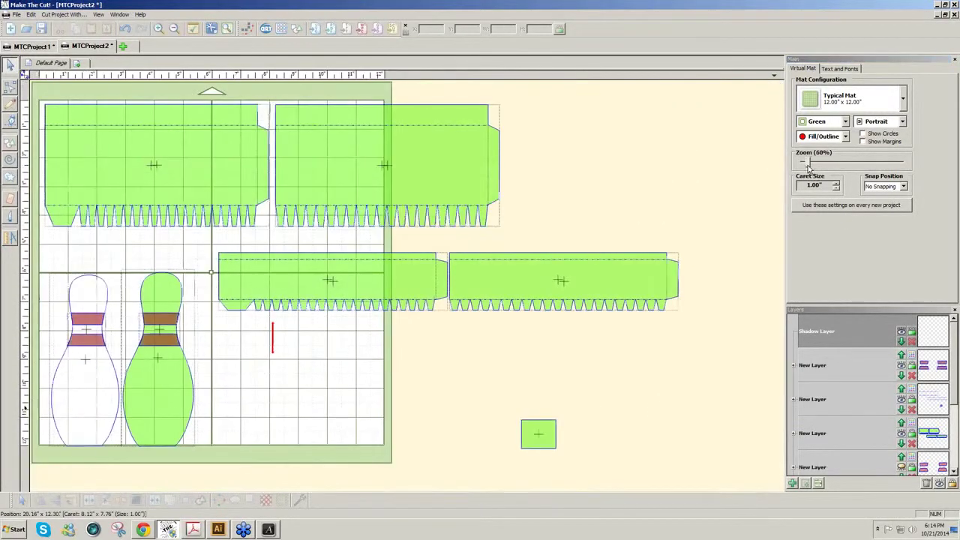
{"action": "left_click", "coordinate": [549, 443]}
{"action": "key", "text": "Delete"}
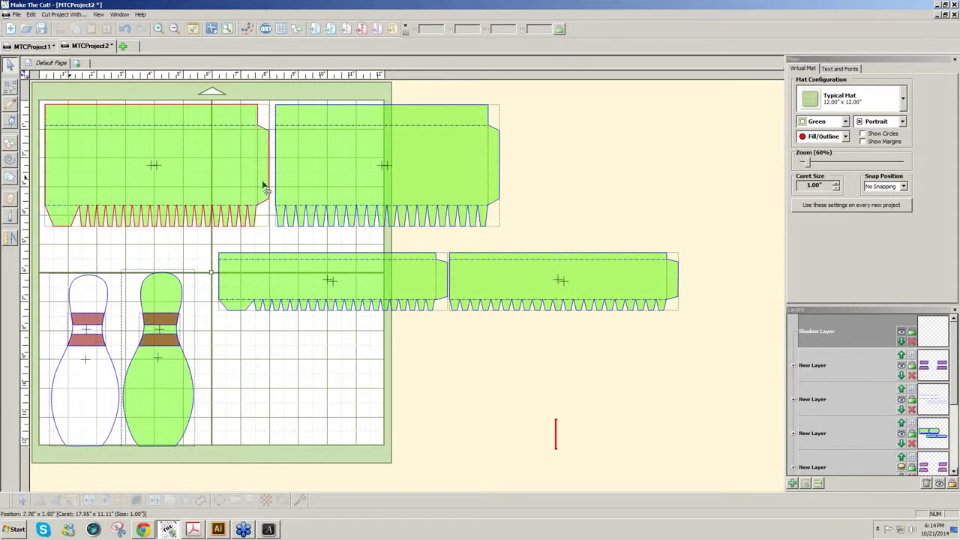
Step: Nudge the top-right box strip slightly left
{"action": "left_click_drag", "start_coordinate": [271, 94], "coordinate": [533, 234]}
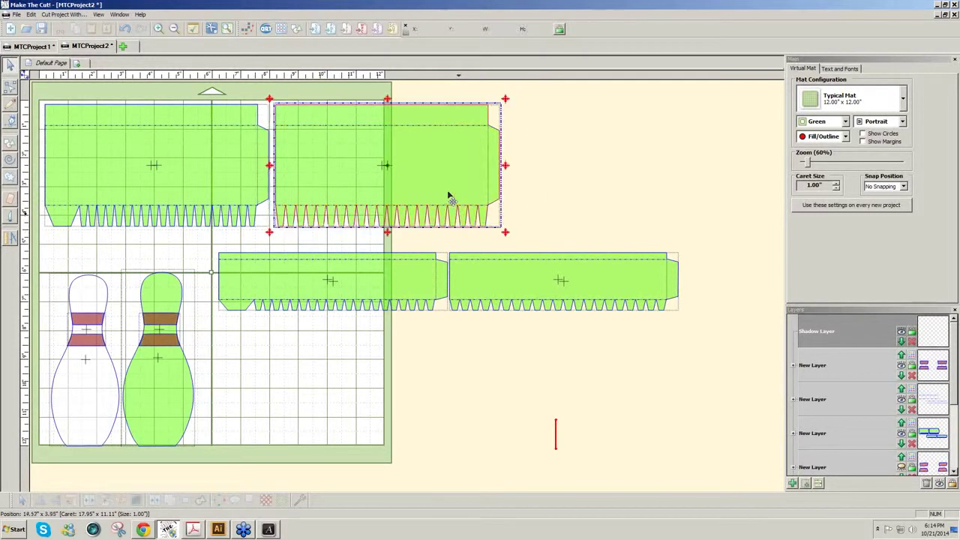
{"action": "left_click_drag", "start_coordinate": [449, 196], "coordinate": [434, 198]}
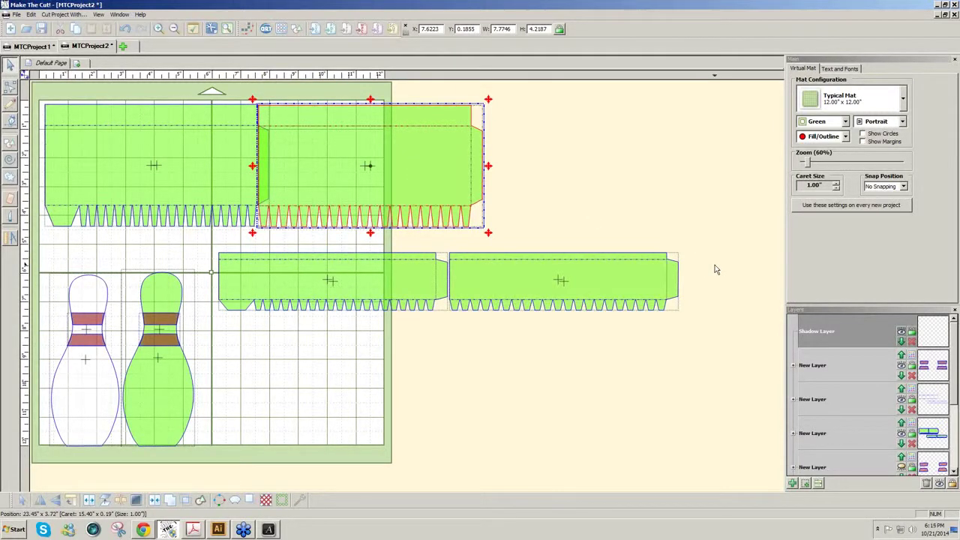
{"action": "left_click", "coordinate": [686, 196]}
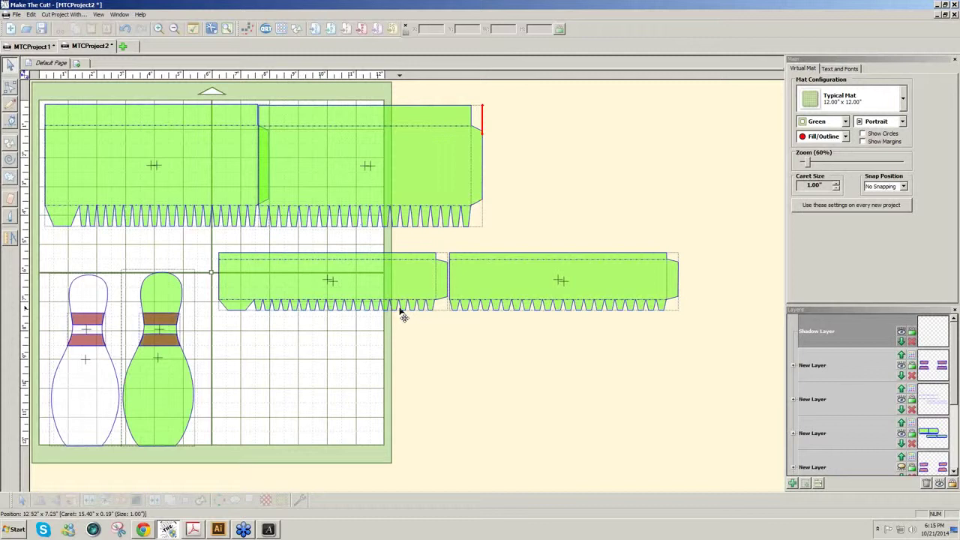
Step: Copy both pins below the lid strips and generate a -.05 in inset shadow of the copies
{"action": "left_click", "coordinate": [99, 402]}
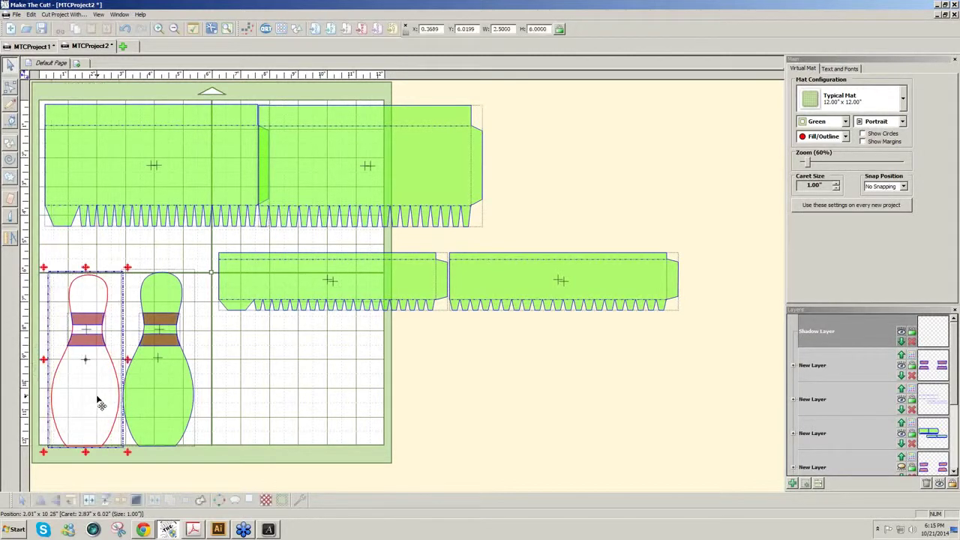
{"action": "left_click", "coordinate": [160, 405], "text": "shift"}
{"action": "left_click_drag", "start_coordinate": [155, 401], "coordinate": [392, 447]}
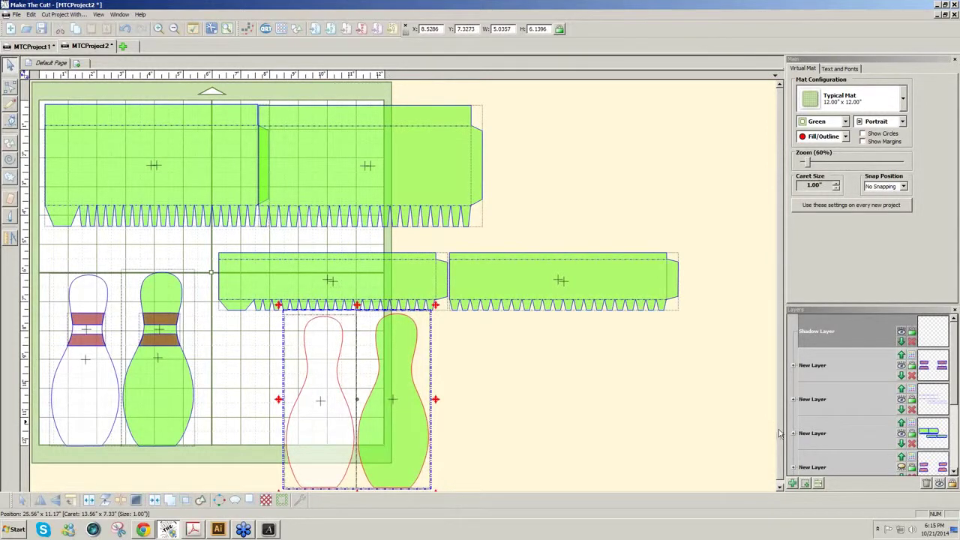
{"action": "scroll", "coordinate": [780, 434], "scroll_direction": "down", "scroll_amount": 1}
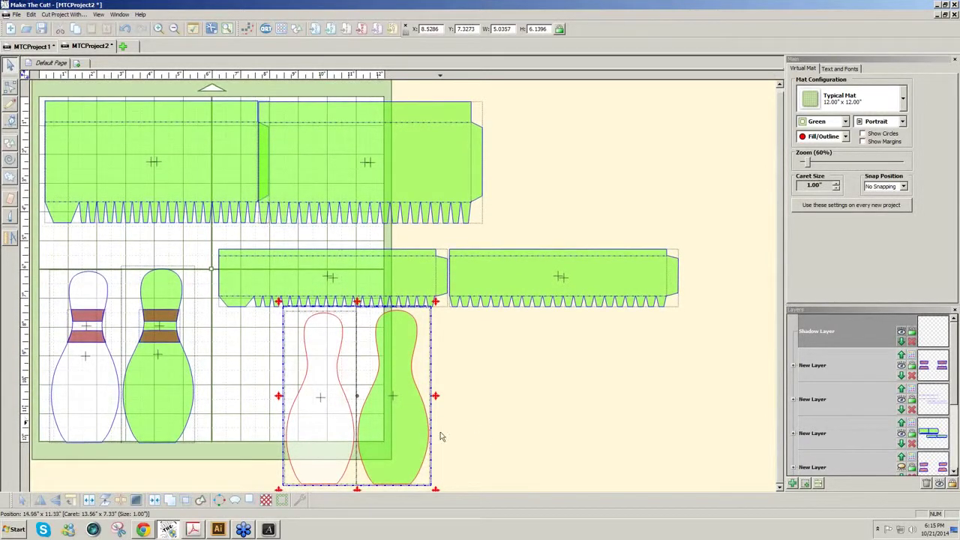
{"action": "left_click", "coordinate": [248, 500]}
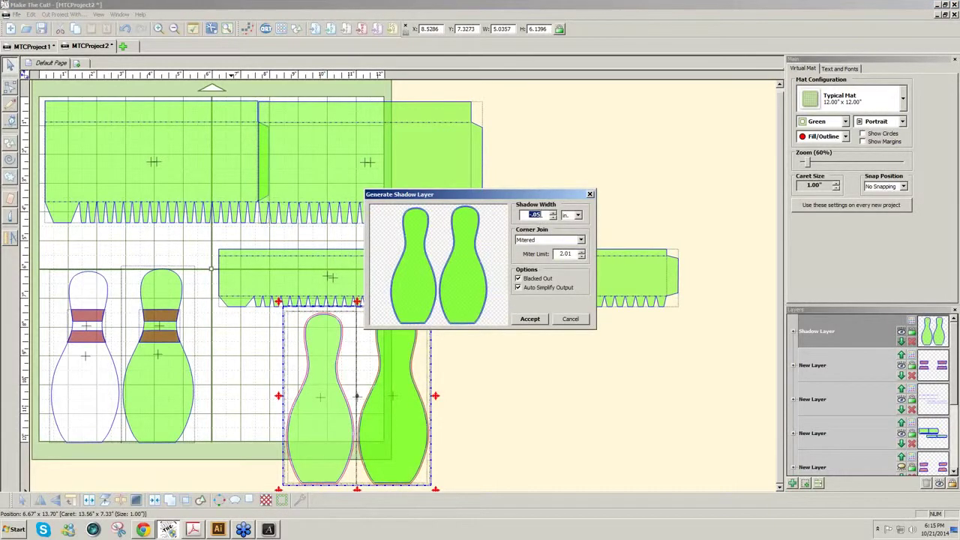
{"action": "left_click", "coordinate": [526, 320]}
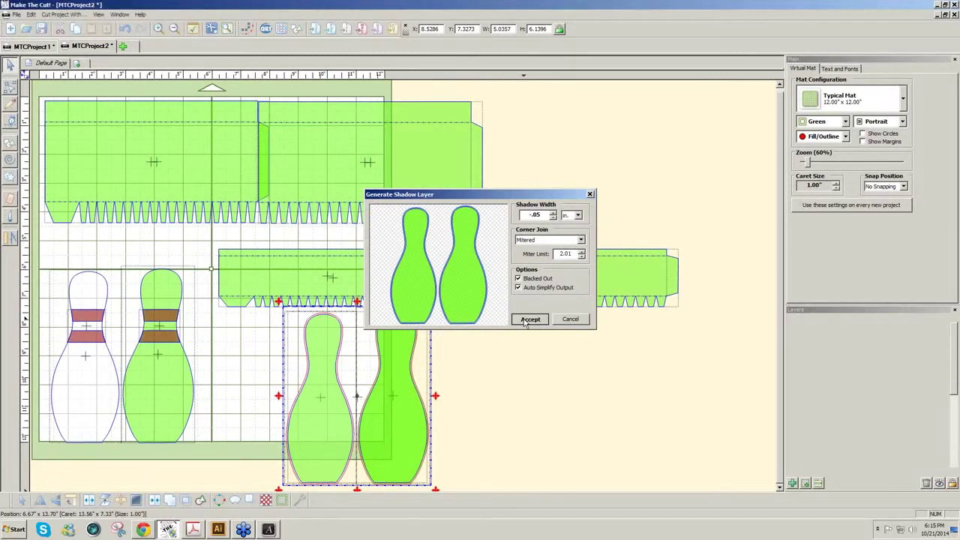
Step: Delete the full-size pin copies and move the smaller shadow pins under the lid strips
{"action": "left_click", "coordinate": [522, 352]}
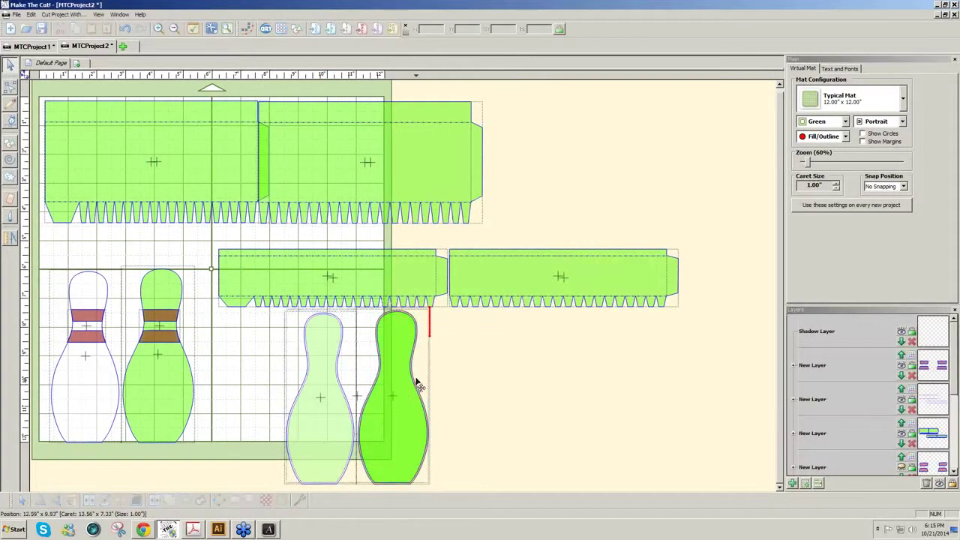
{"action": "left_click_drag", "start_coordinate": [398, 403], "coordinate": [573, 401]}
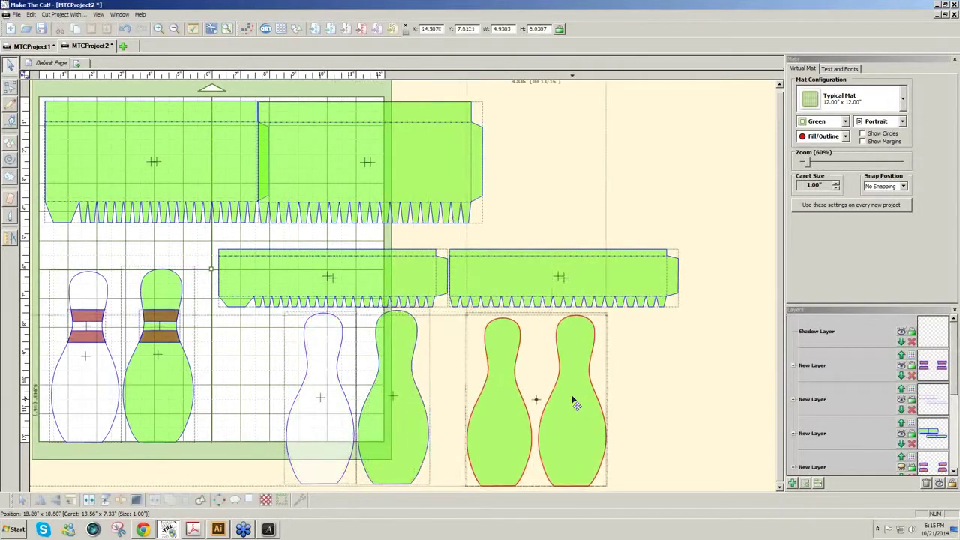
{"action": "left_click", "coordinate": [380, 433]}
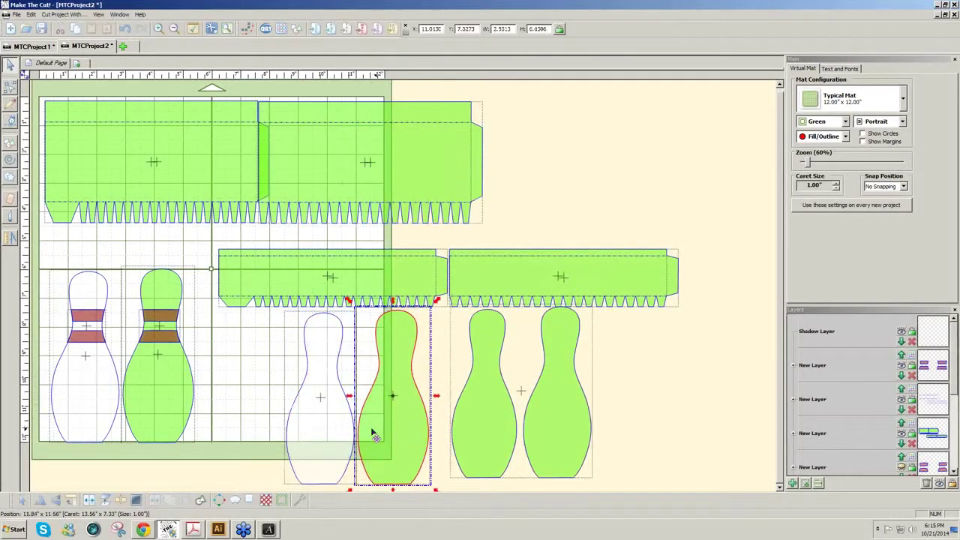
{"action": "key", "text": "Delete"}
{"action": "left_click", "coordinate": [335, 437]}
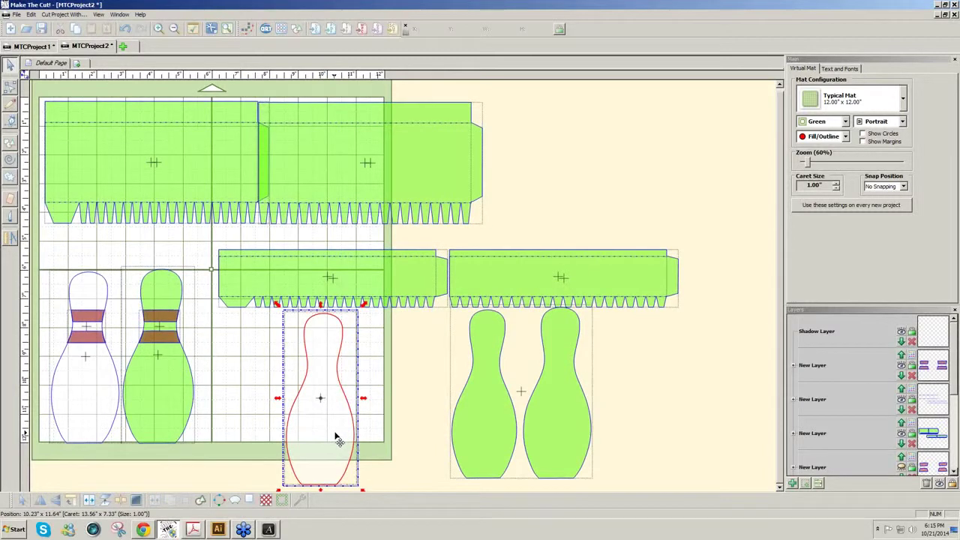
{"action": "key", "text": "Delete"}
{"action": "left_click_drag", "start_coordinate": [457, 422], "coordinate": [264, 444]}
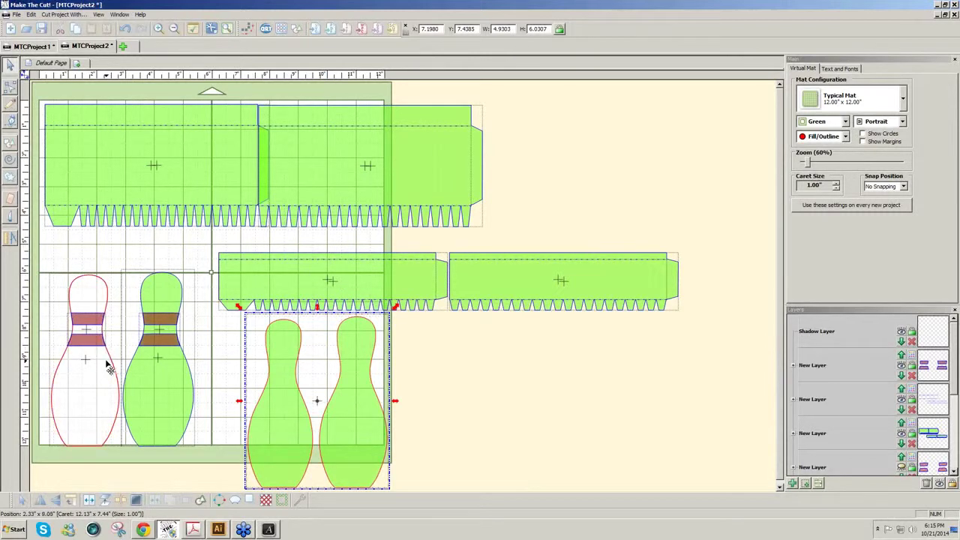
Step: Switch the mat to Contrast colours and put the pins on a new white layer
{"action": "left_click", "coordinate": [845, 123]}
{"action": "left_click", "coordinate": [822, 204]}
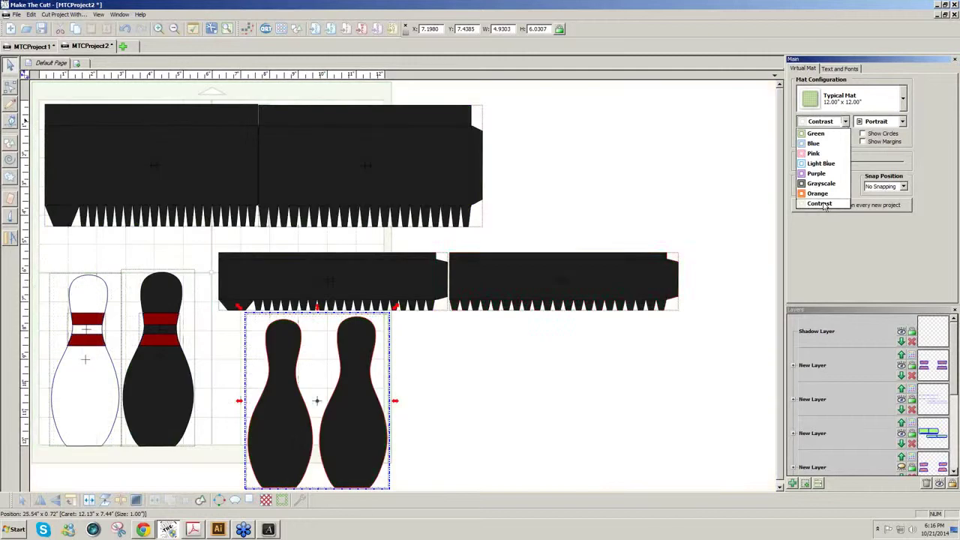
{"action": "left_click", "coordinate": [432, 370]}
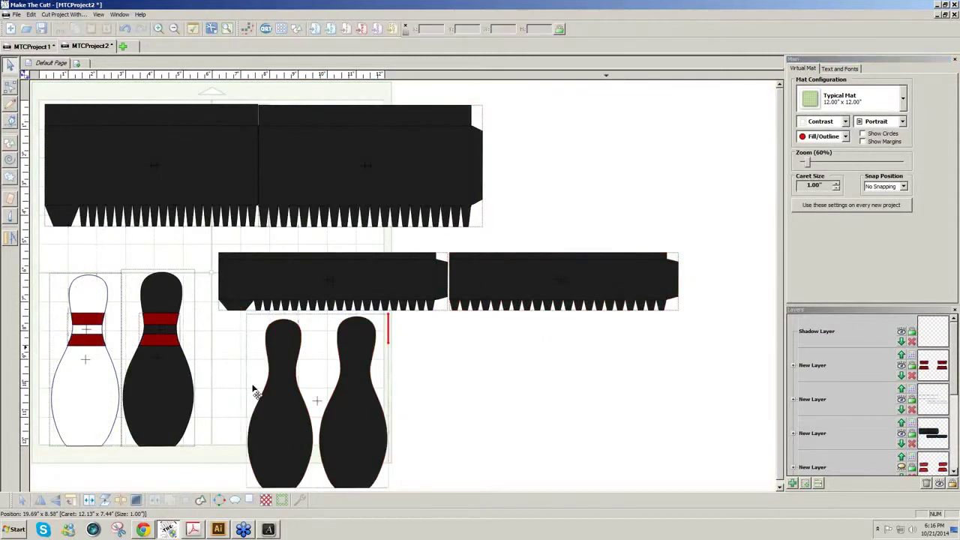
{"action": "left_click", "coordinate": [163, 398]}
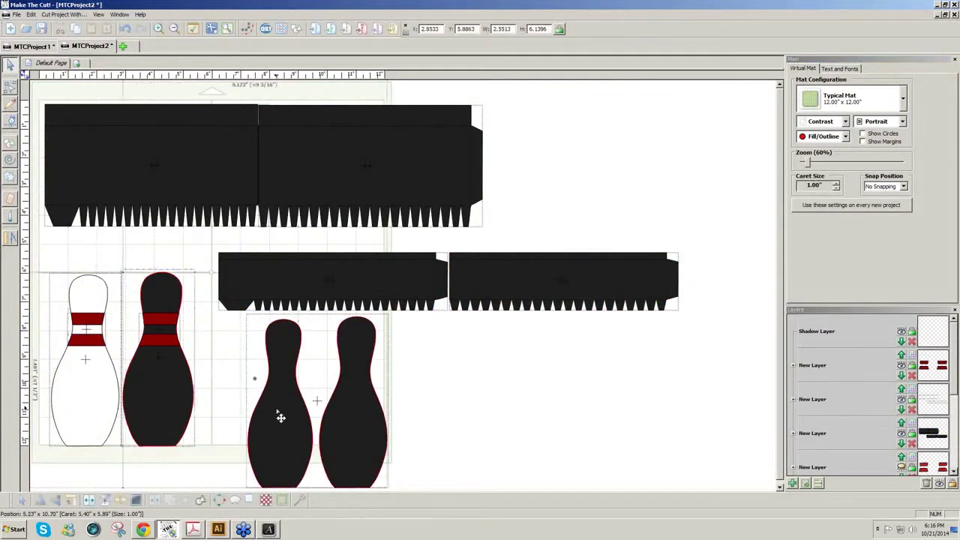
{"action": "left_click", "coordinate": [351, 432], "text": "shift"}
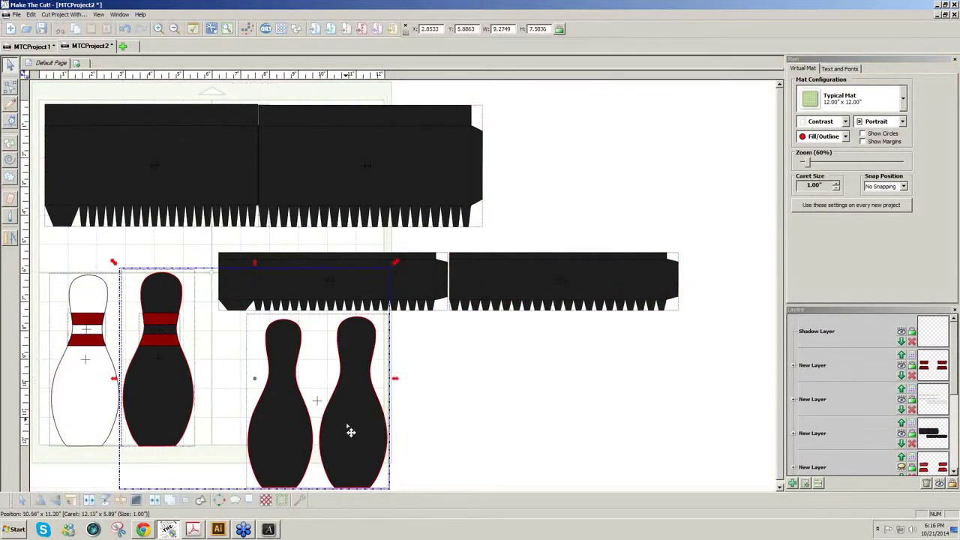
{"action": "left_click", "coordinate": [807, 485]}
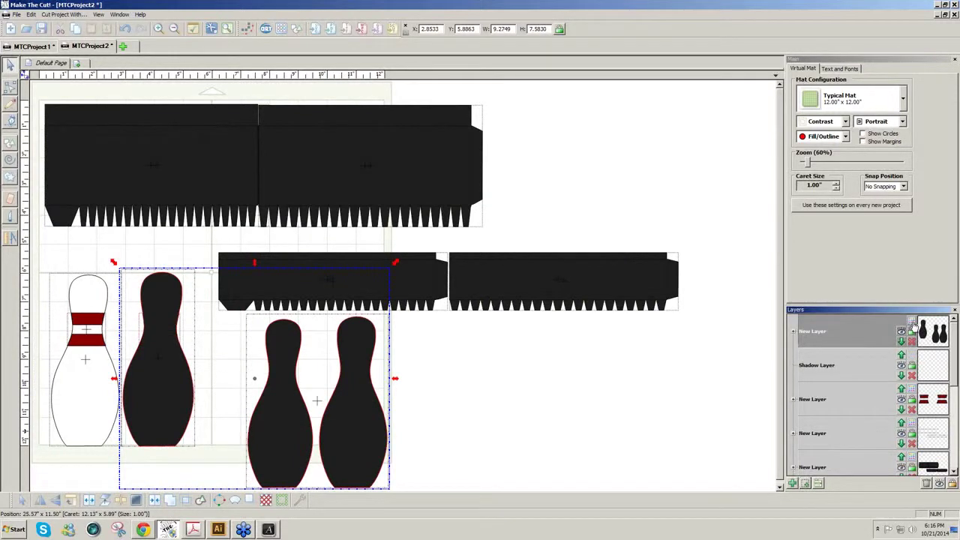
{"action": "left_click", "coordinate": [912, 323]}
{"action": "left_click", "coordinate": [952, 387]}
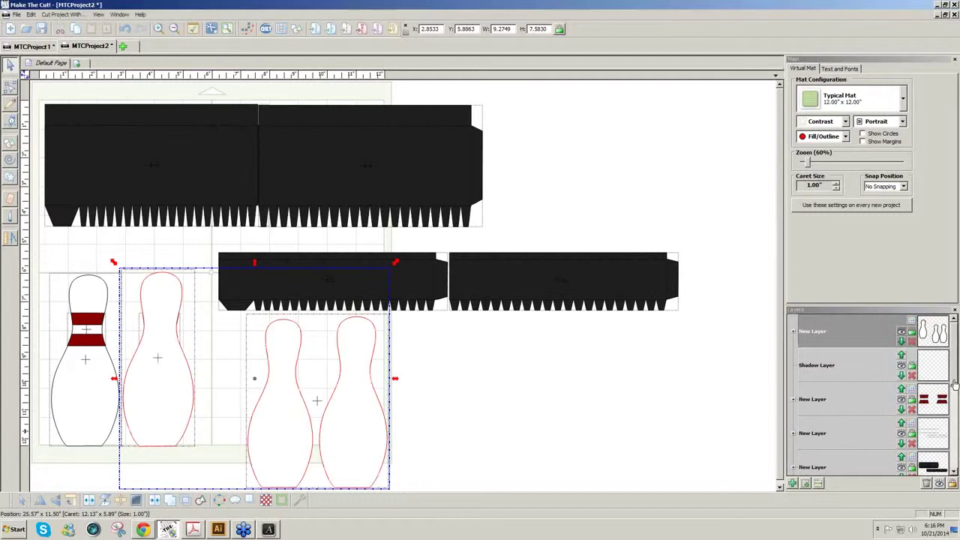
Step: Raise the red stripe layer above the pins and delete the empty shadow layer
{"action": "left_click", "coordinate": [518, 382]}
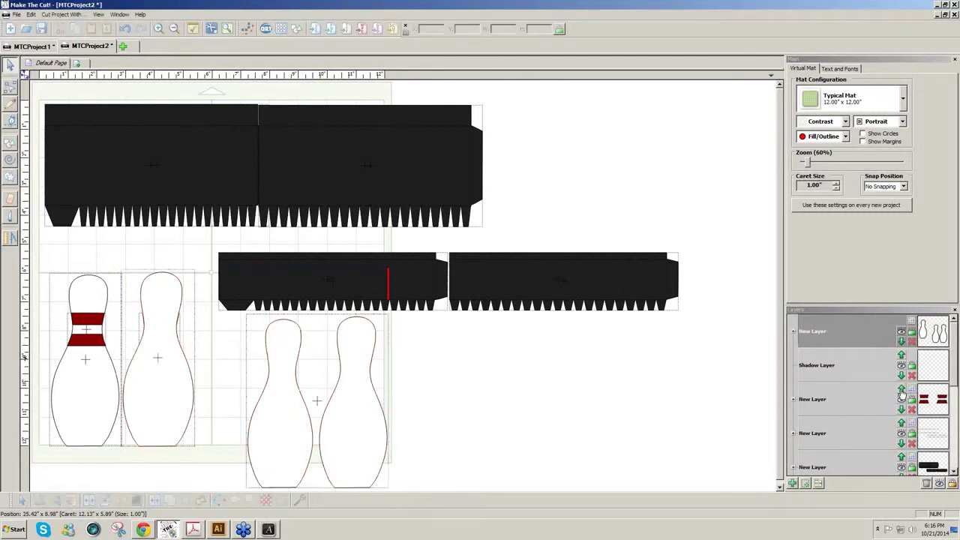
{"action": "left_click", "coordinate": [902, 390]}
{"action": "left_click", "coordinate": [902, 355]}
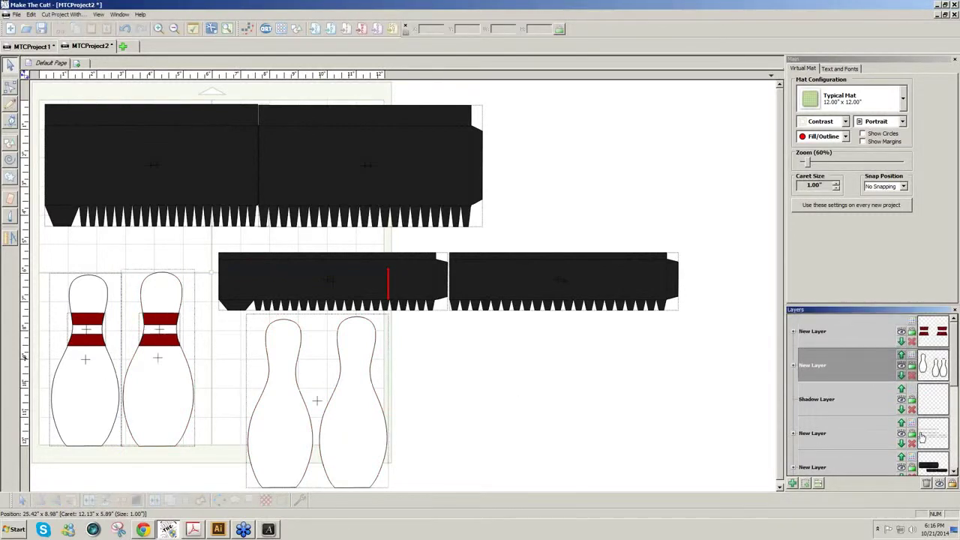
{"action": "left_click", "coordinate": [927, 483]}
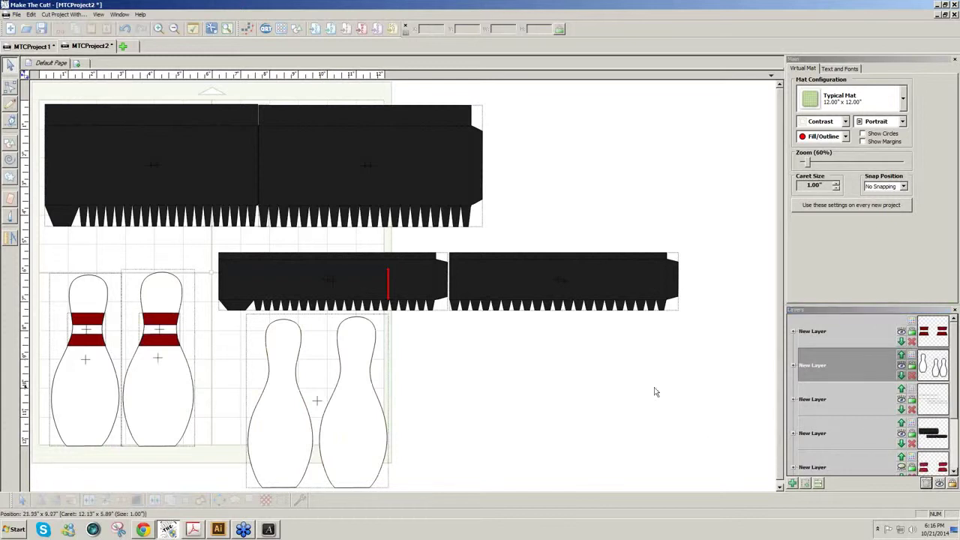
{"action": "left_click", "coordinate": [913, 426]}
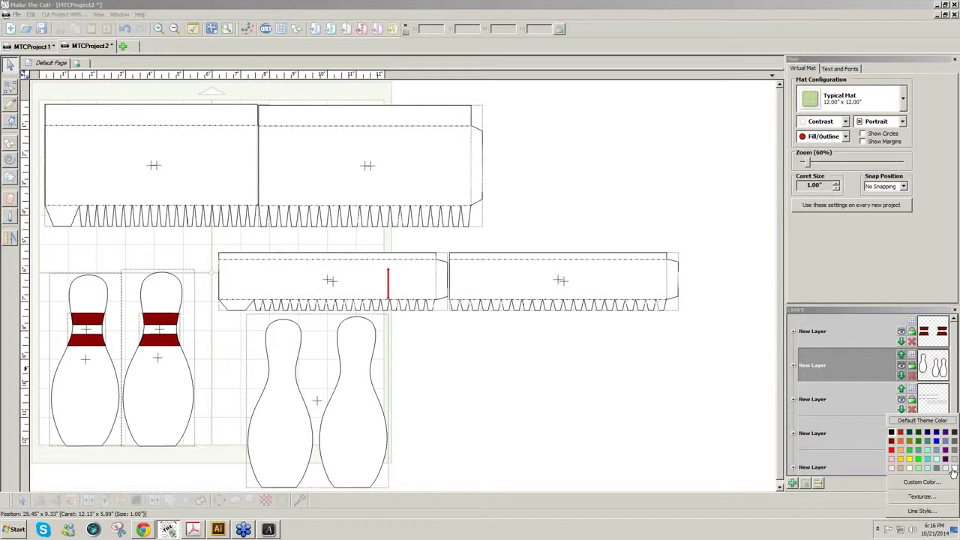
Step: Make the box strips white and fill the two small pins pale cream
{"action": "left_click", "coordinate": [892, 502]}
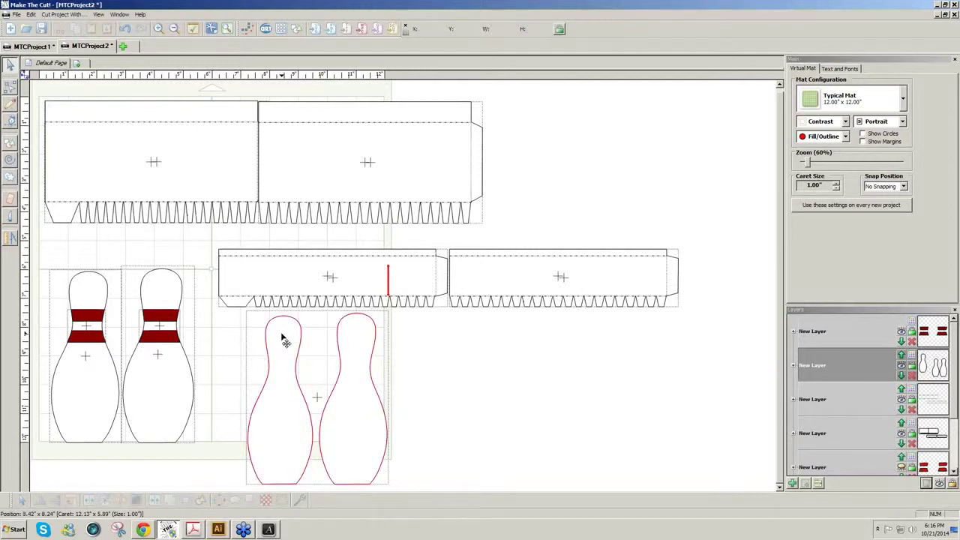
{"action": "left_click", "coordinate": [338, 343]}
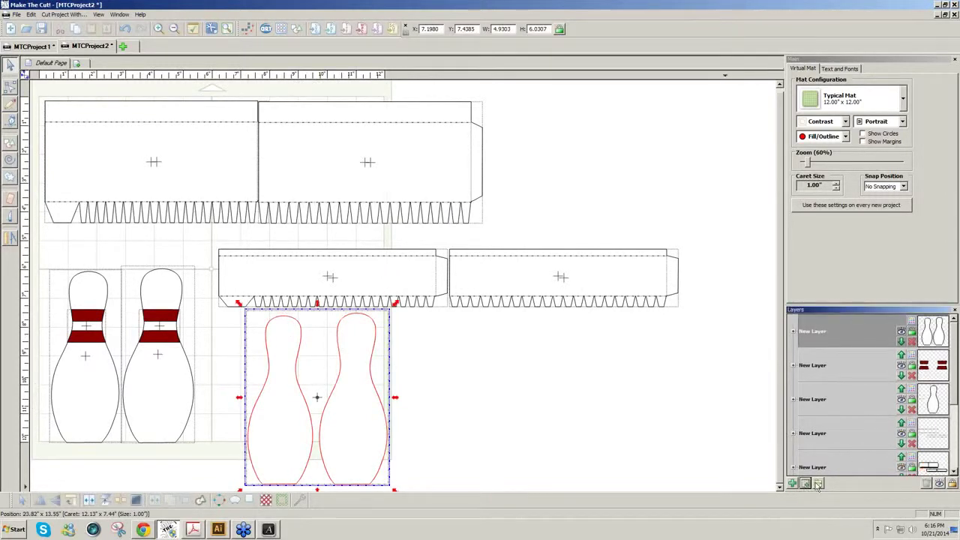
{"action": "left_click", "coordinate": [912, 323]}
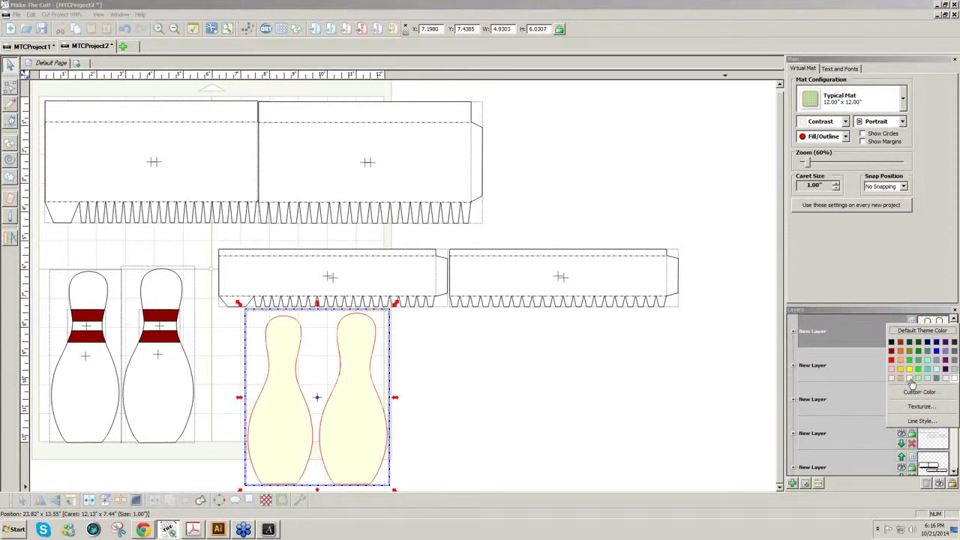
{"action": "left_click", "coordinate": [910, 379]}
{"action": "left_click", "coordinate": [664, 418]}
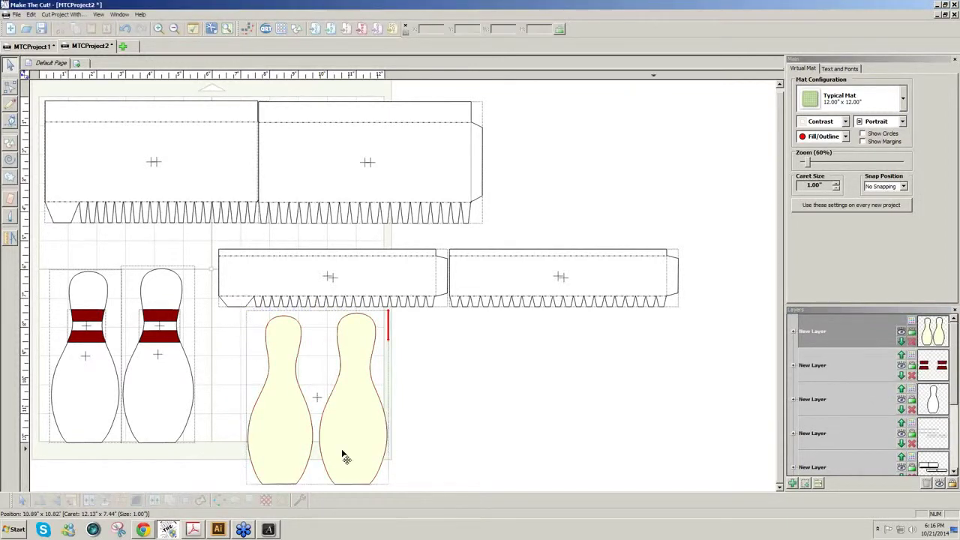
Step: Shift the cream pins slightly left and begin renaming their layer
{"action": "left_click", "coordinate": [319, 442]}
{"action": "left_click_drag", "start_coordinate": [321, 445], "coordinate": [291, 444]}
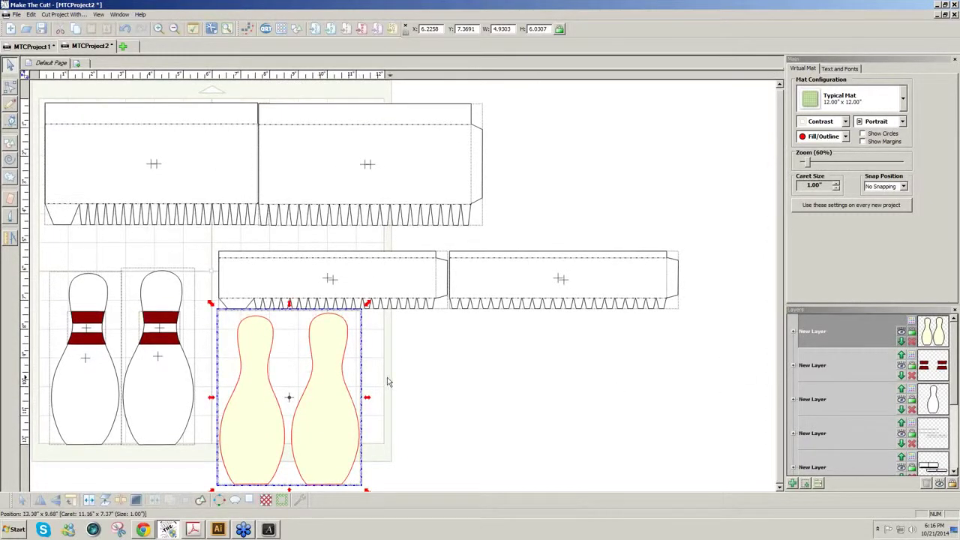
{"action": "double_click", "coordinate": [813, 332]}
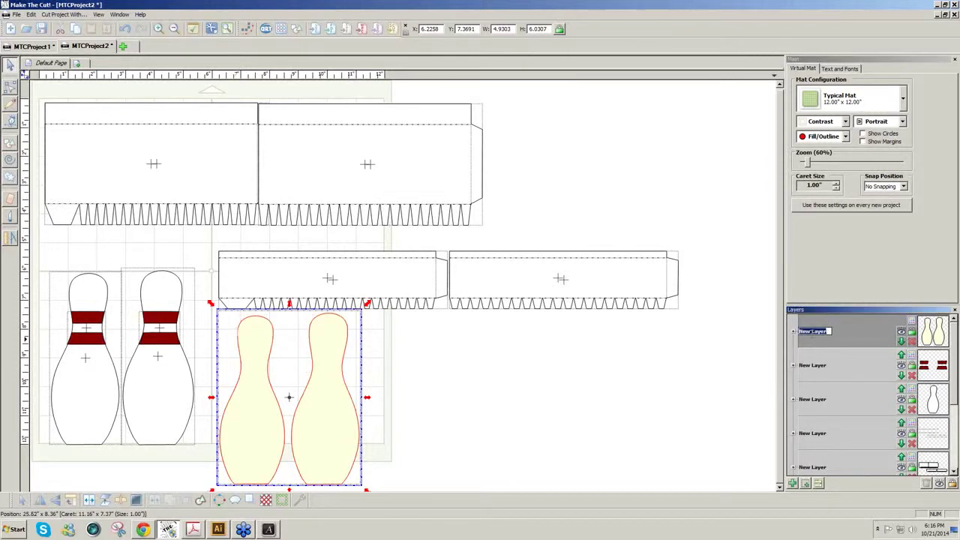